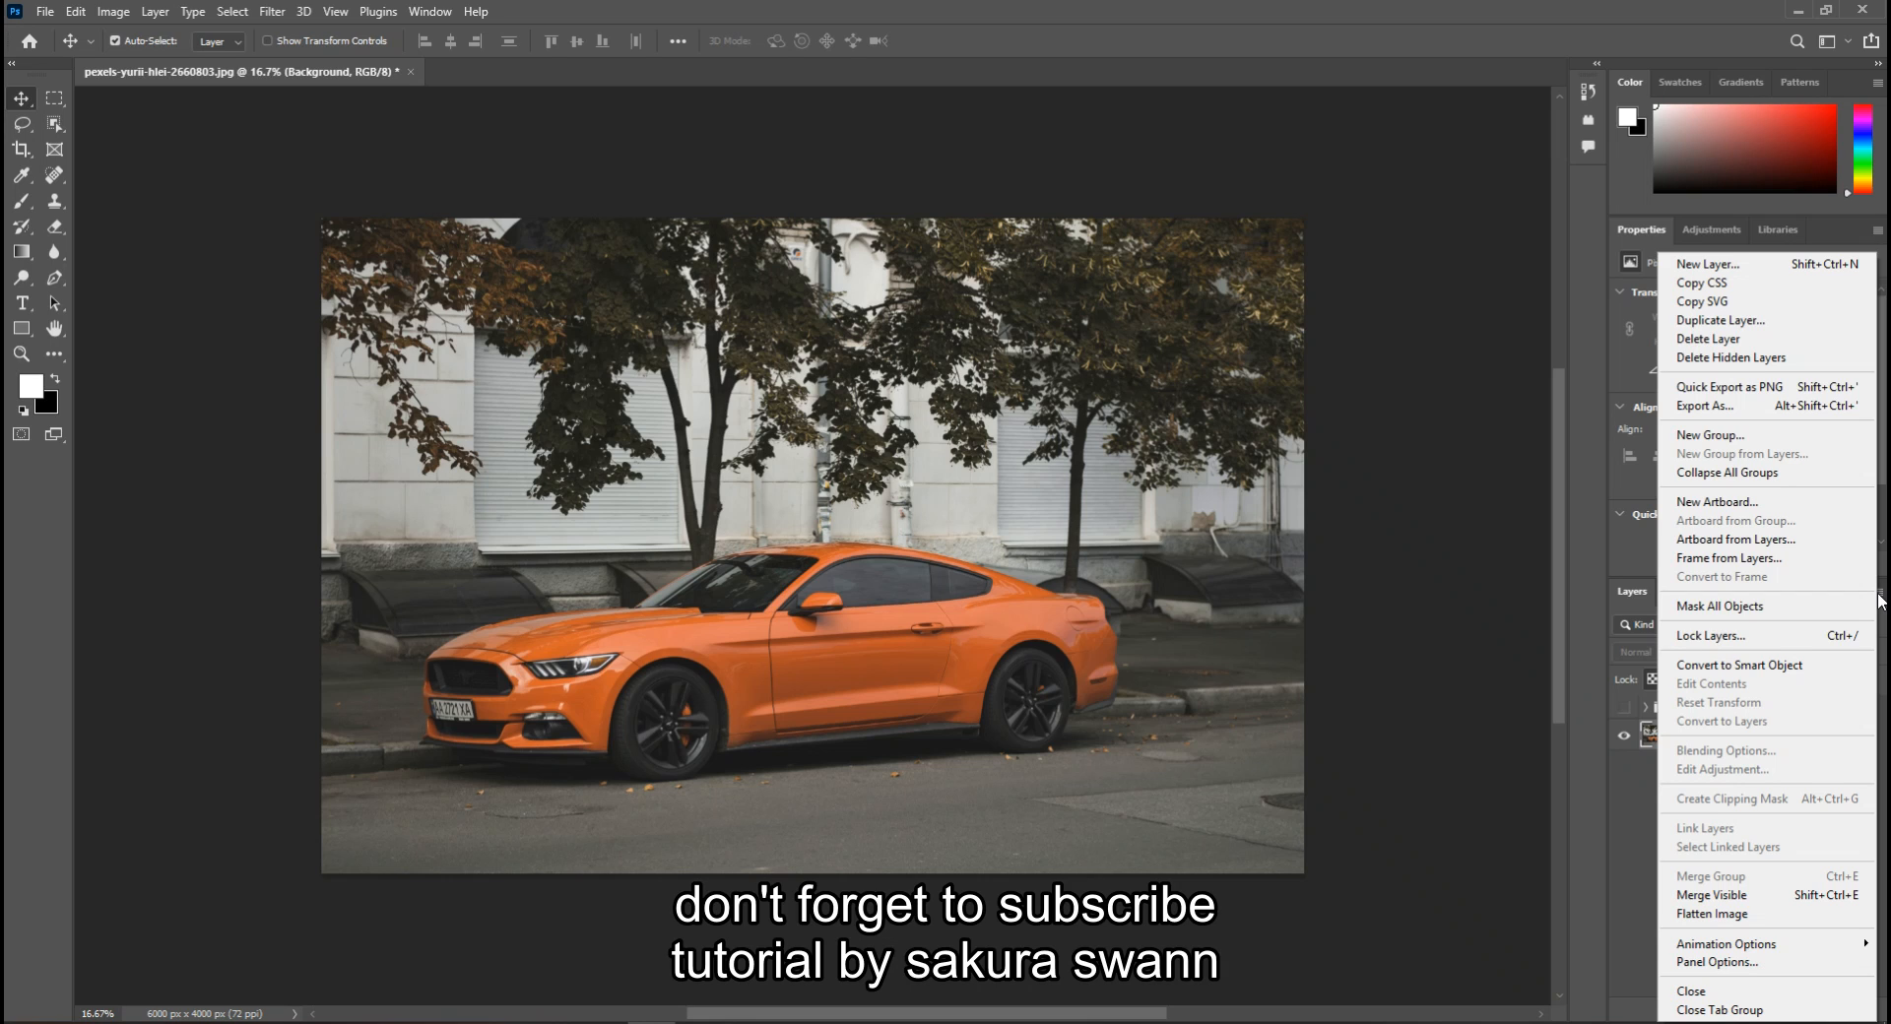
Duplicate the Background layer as Background copy and add a Hue/Saturation adjustment layer above it
click(1720, 320)
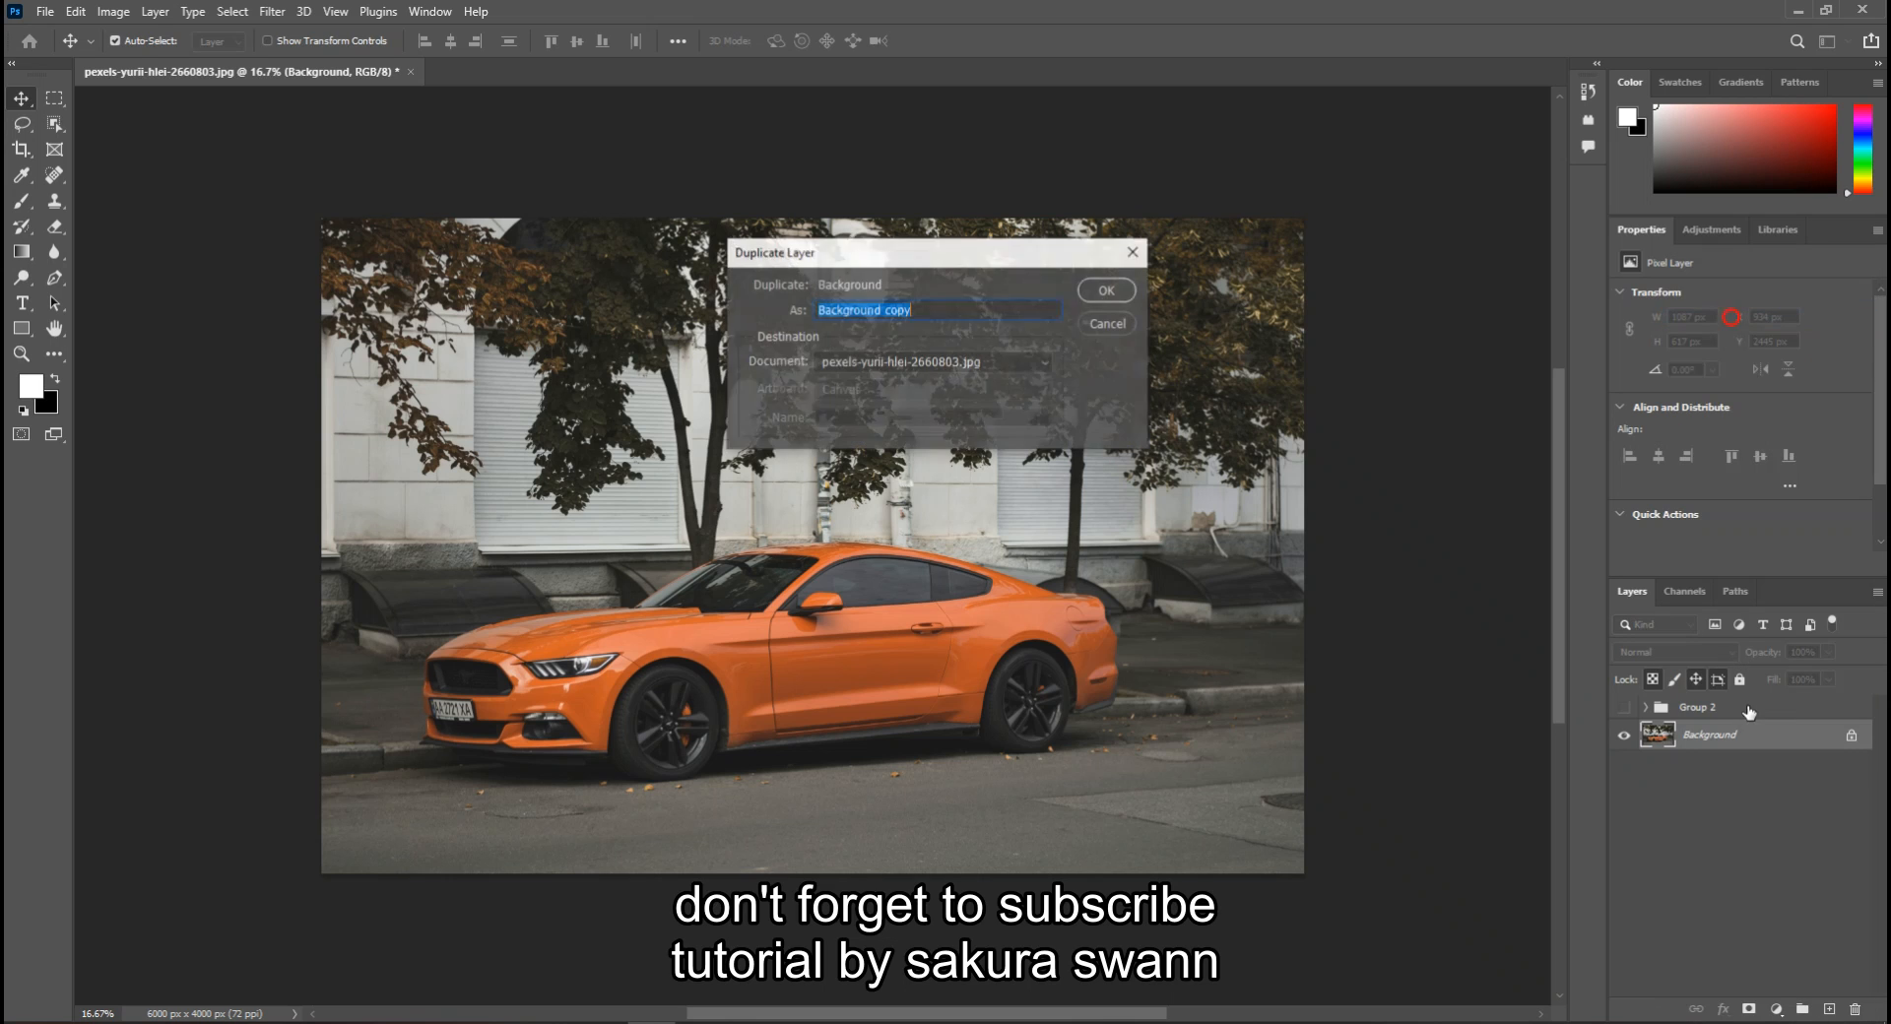
click(1105, 289)
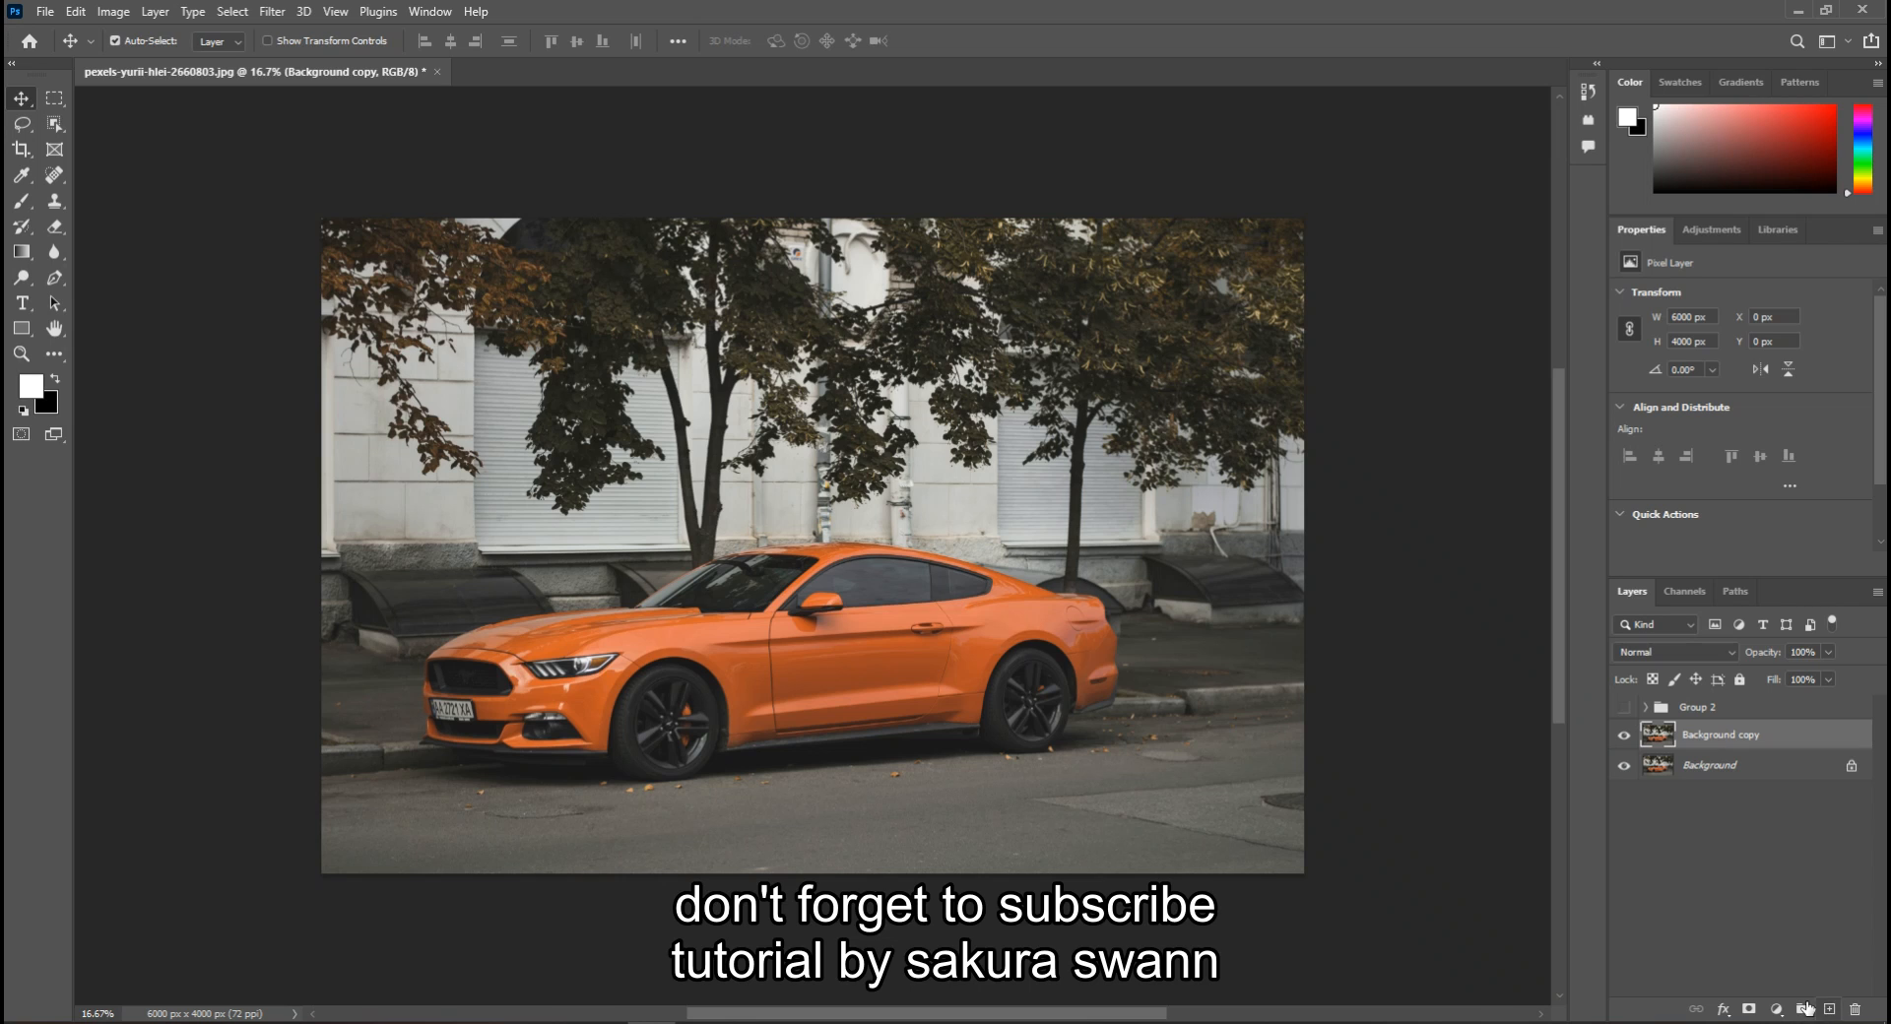
click(1777, 1011)
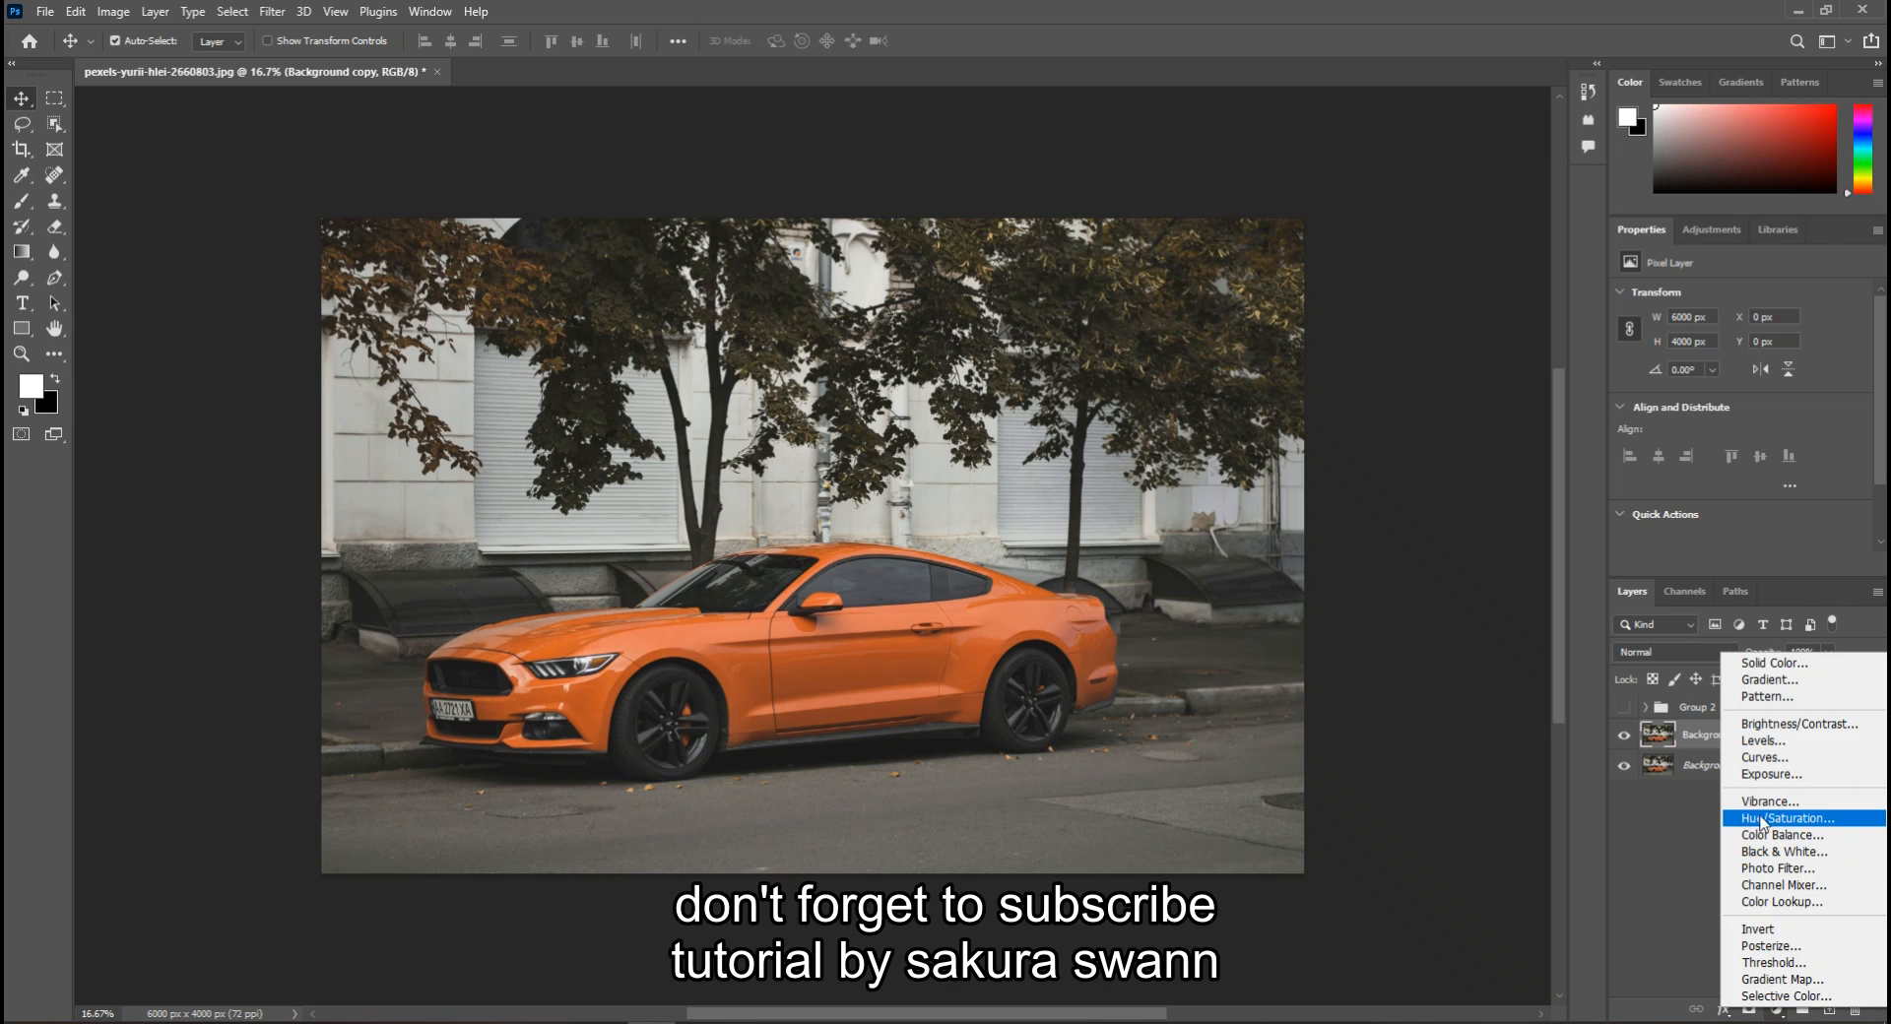
click(1794, 820)
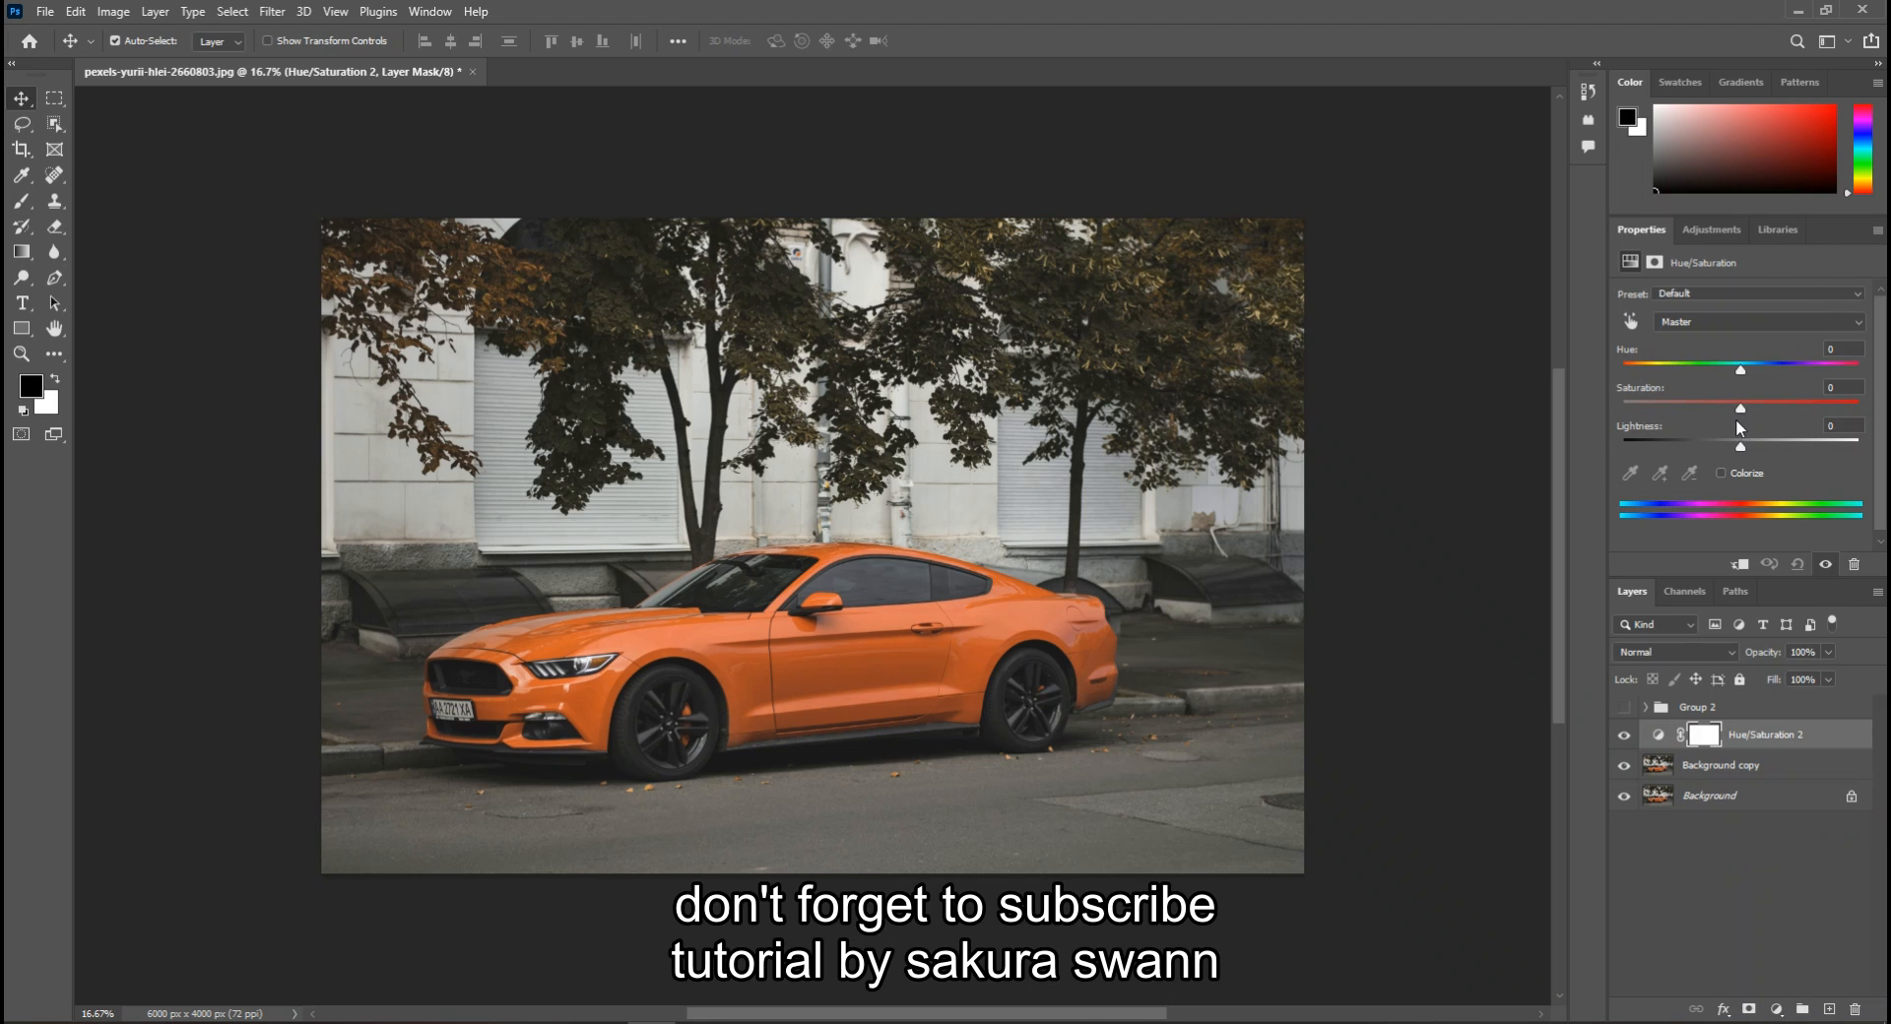
Try a Master hue shift of +160 on the whole photo, and reset Hue and Saturation to 0
drag(1740, 369, 1849, 370)
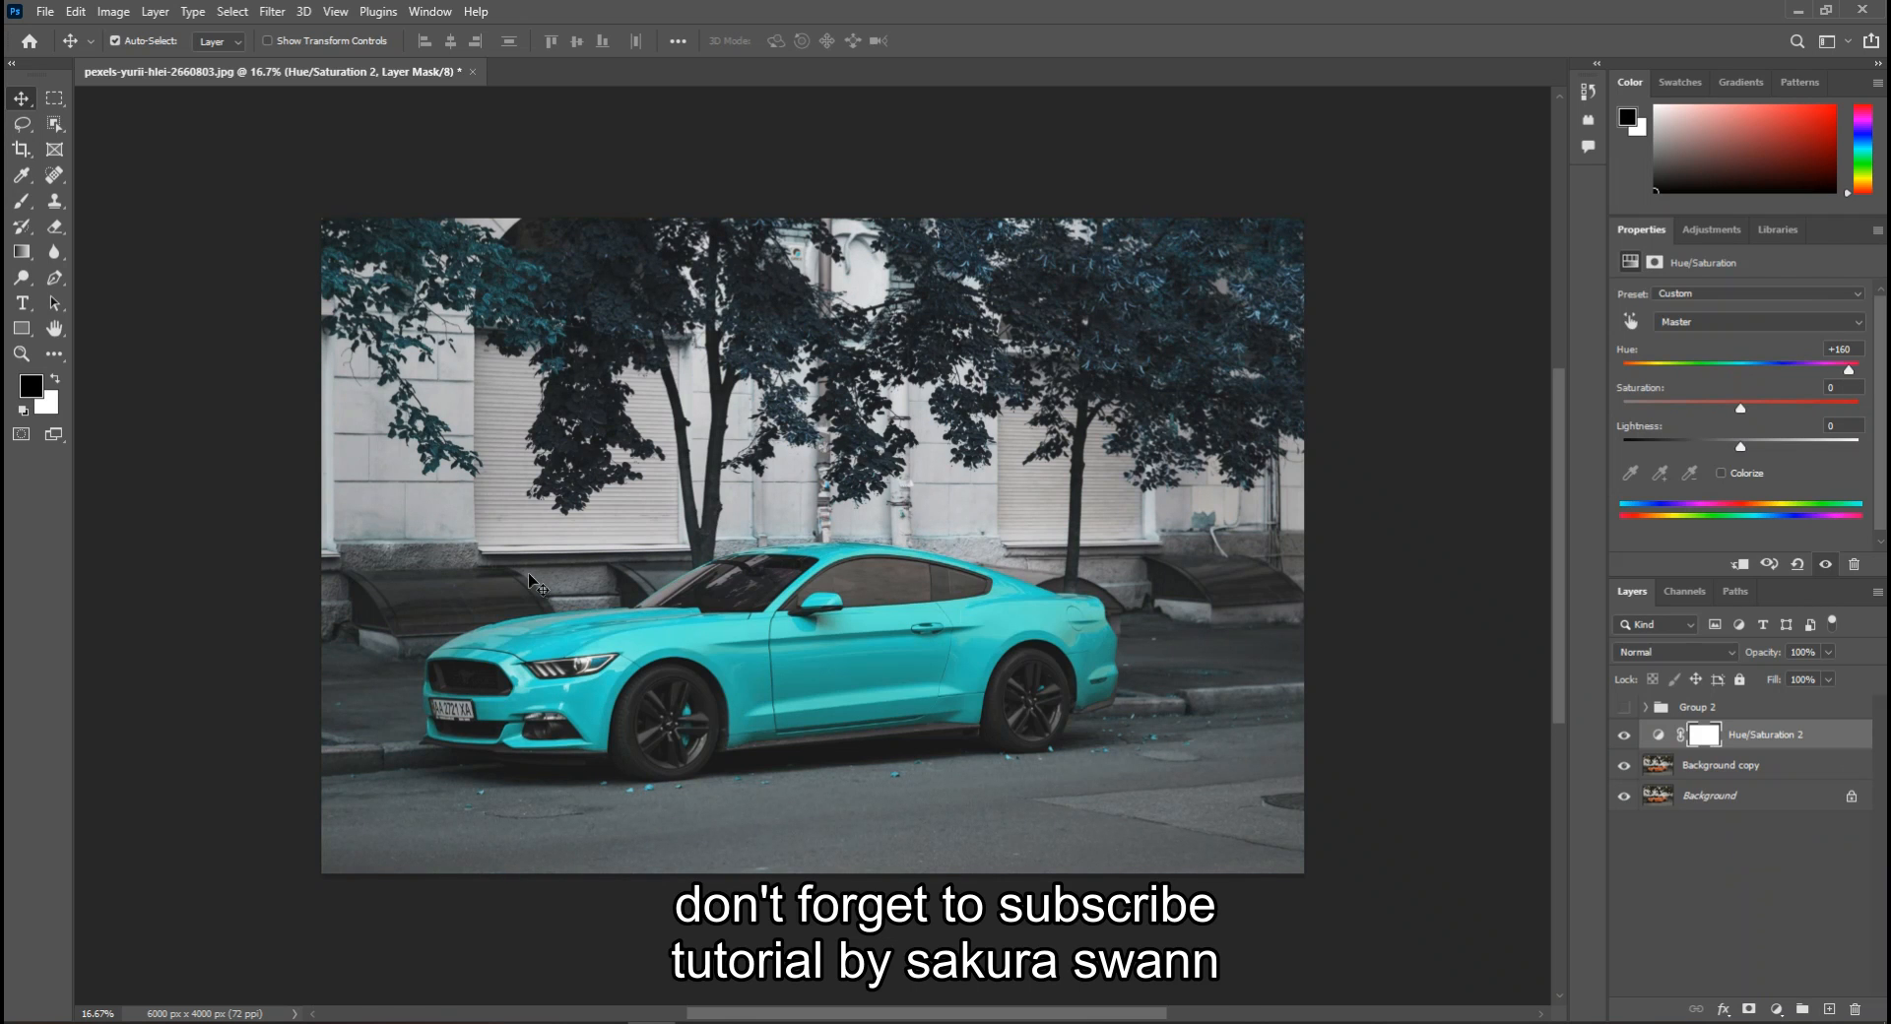
double_click(1625, 348)
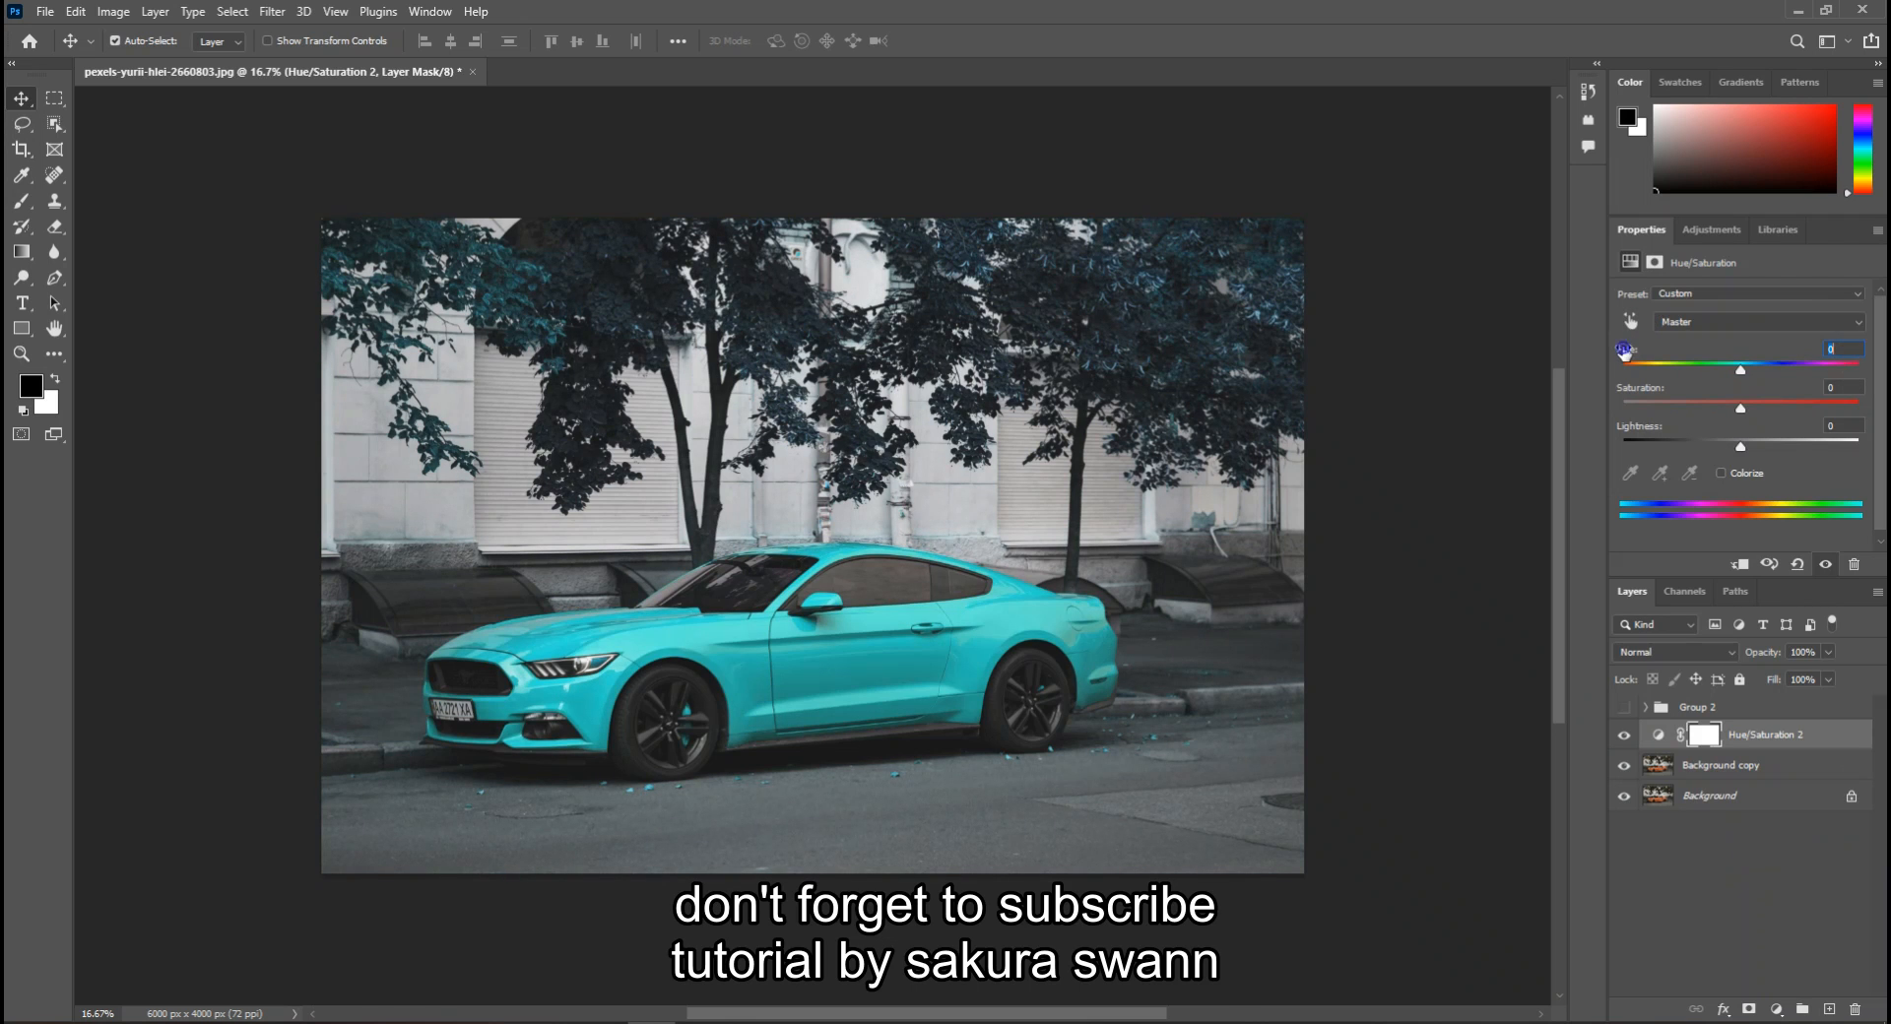
double_click(1631, 394)
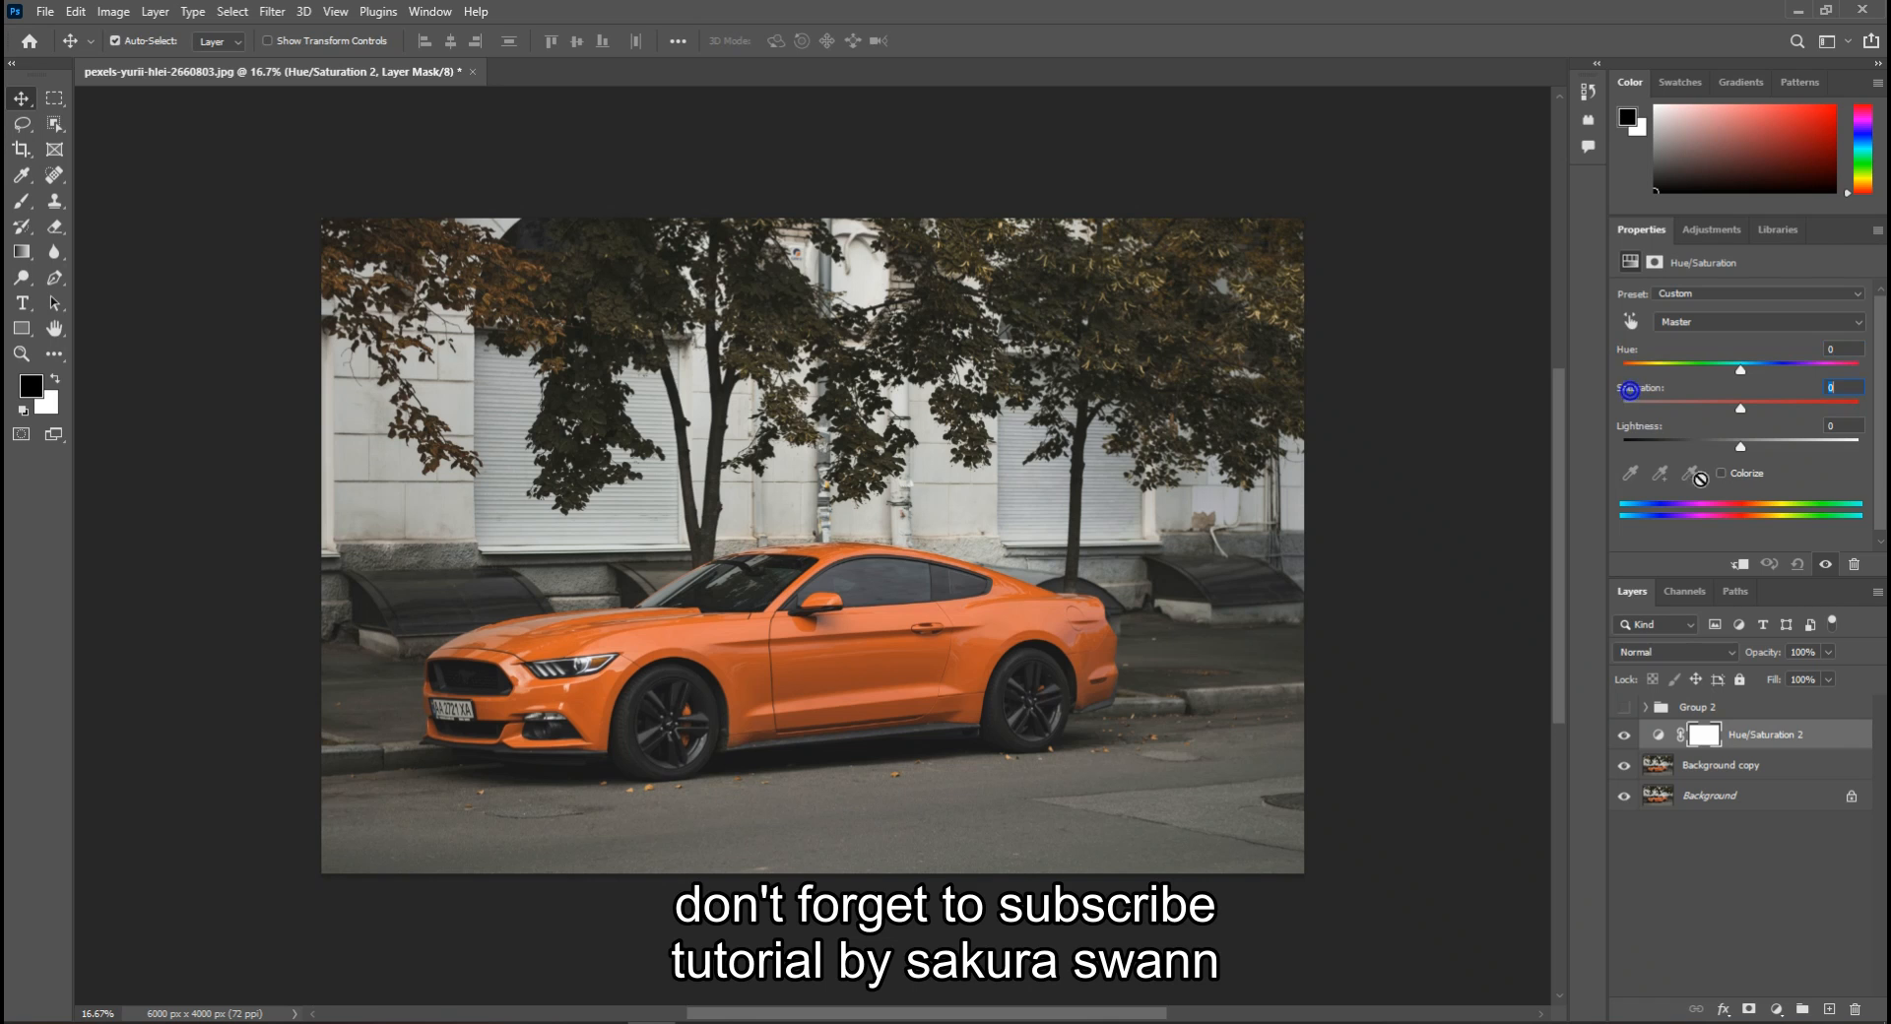
Place a duplicate of the Background copy layer above the Hue/Saturation layer with the Subtract blend mode
click(1765, 768)
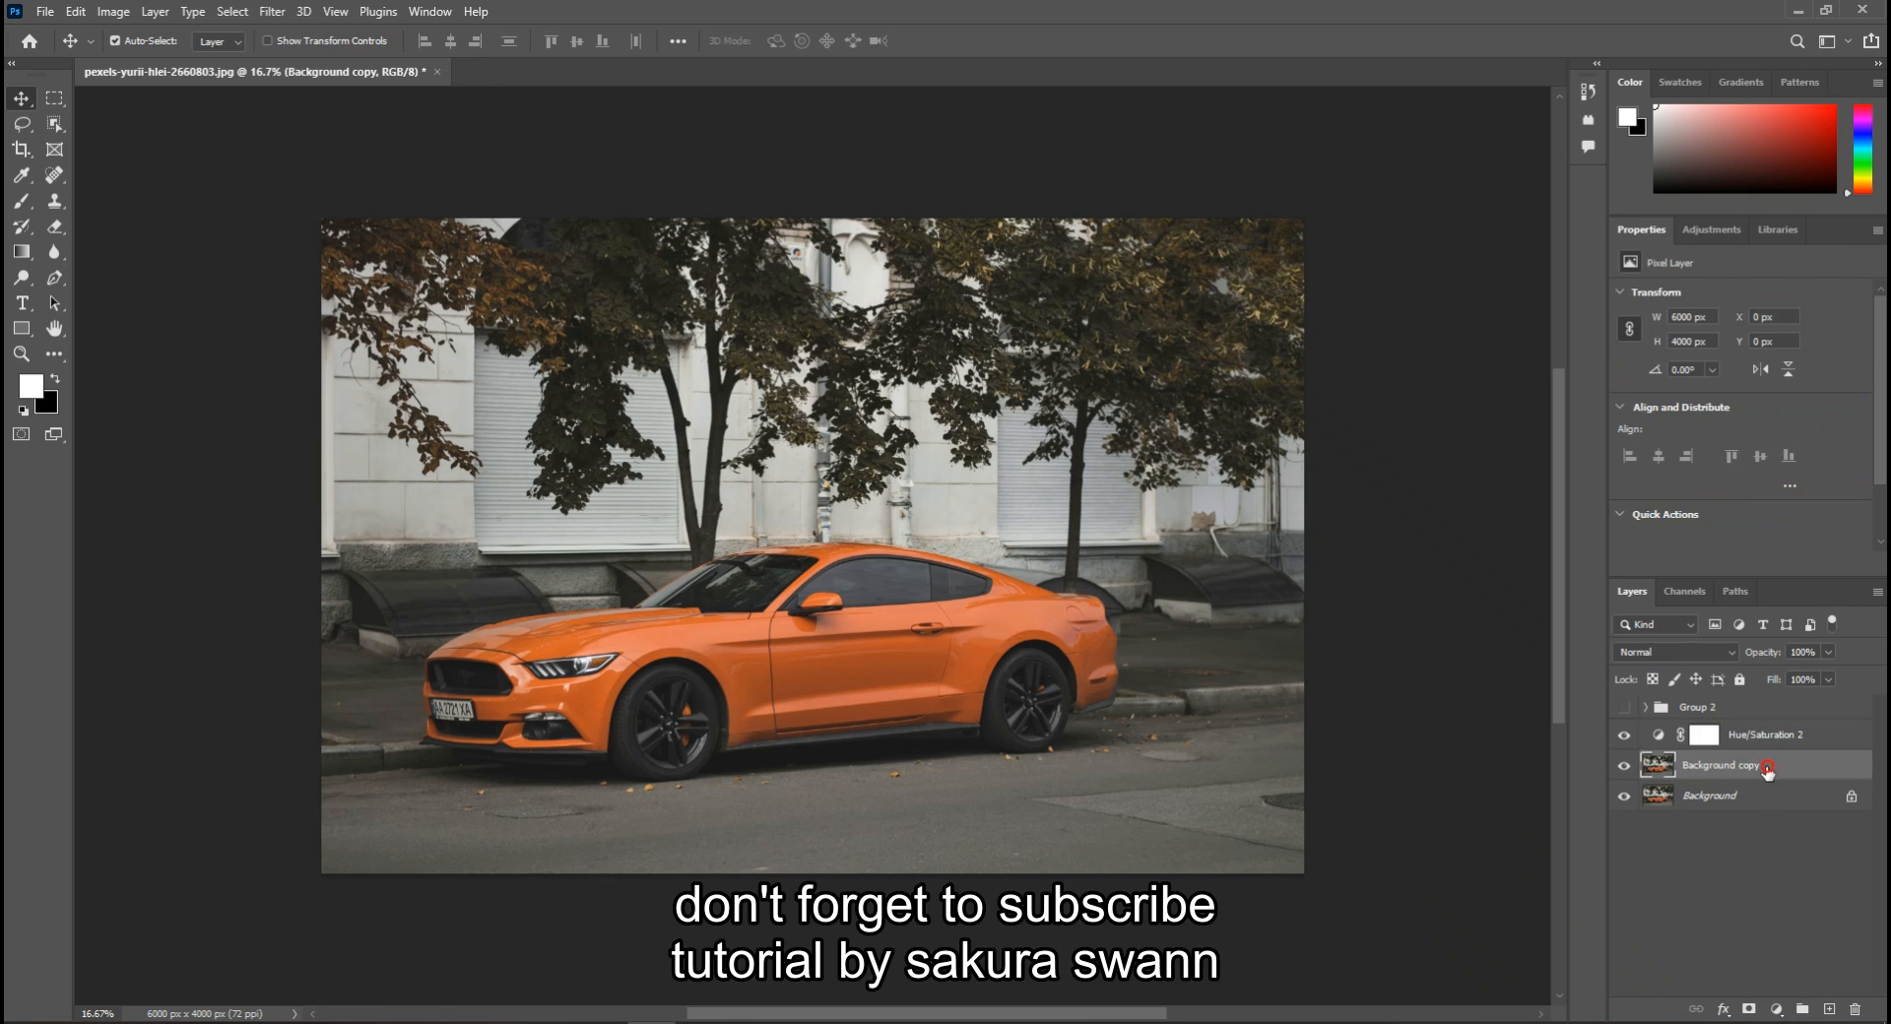
click(1876, 592)
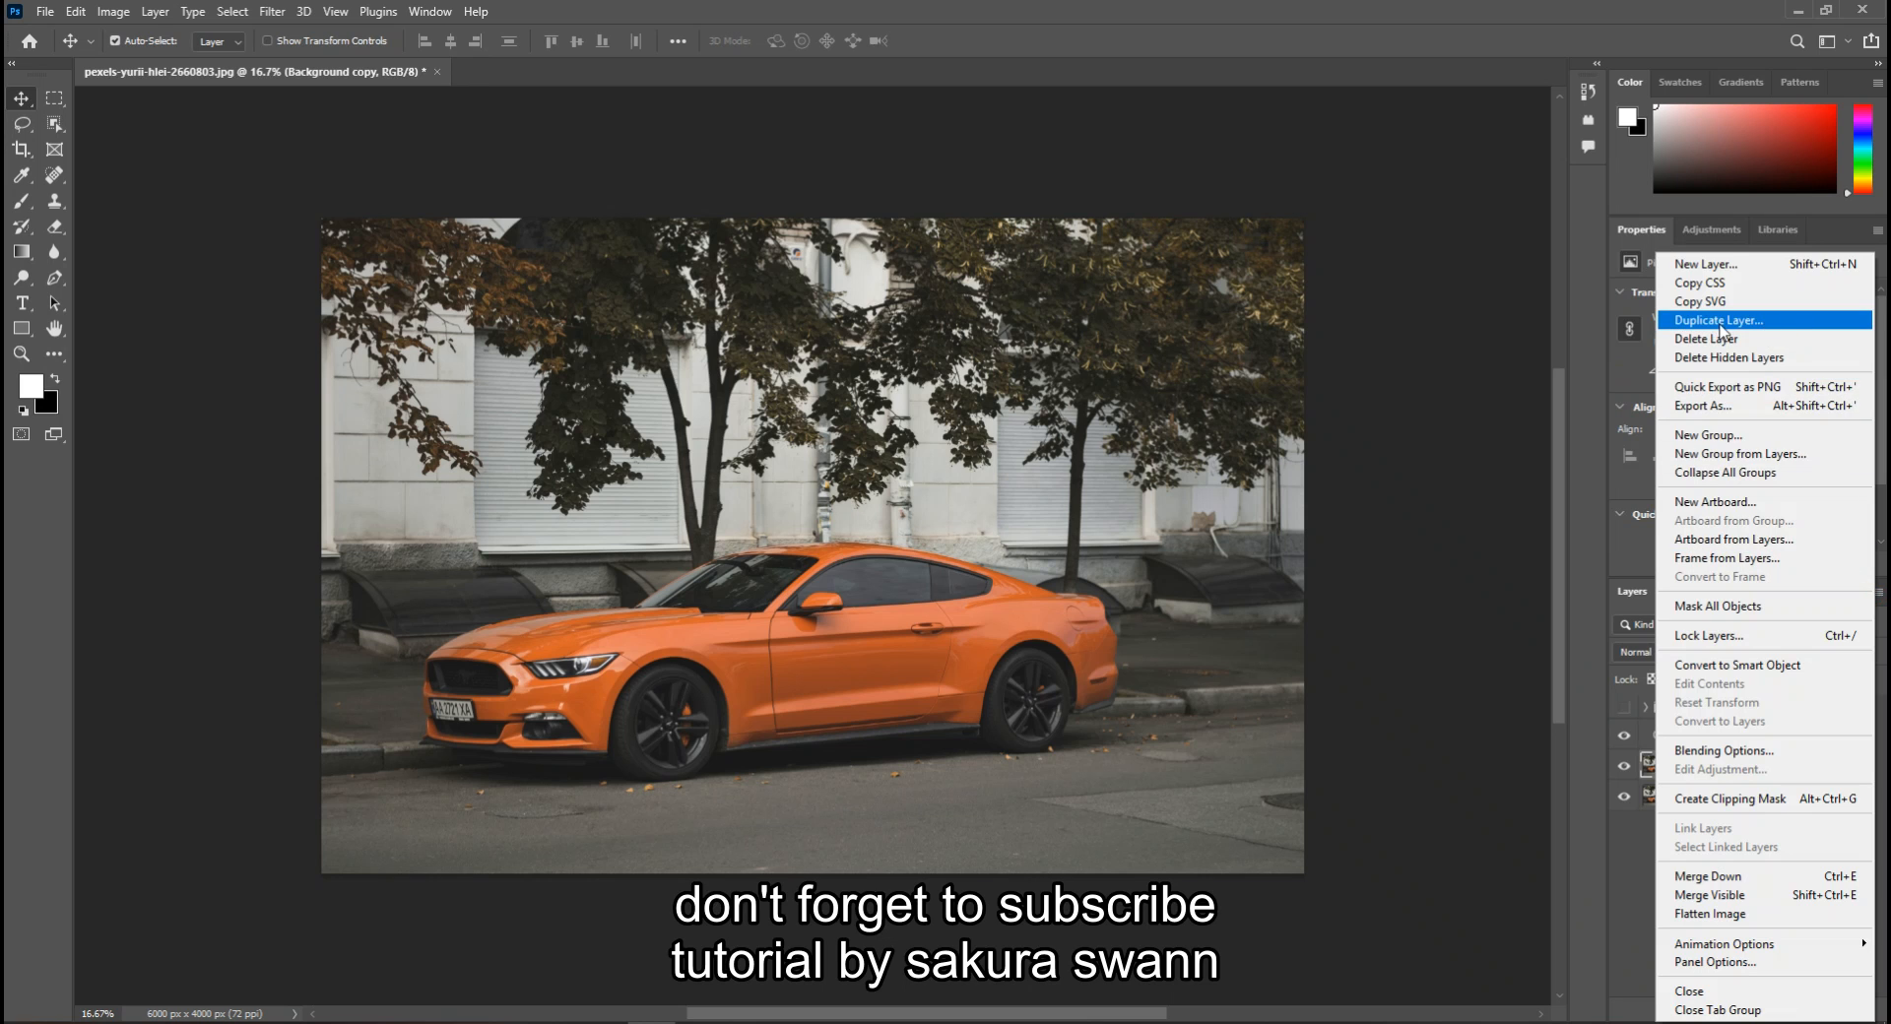
click(1766, 321)
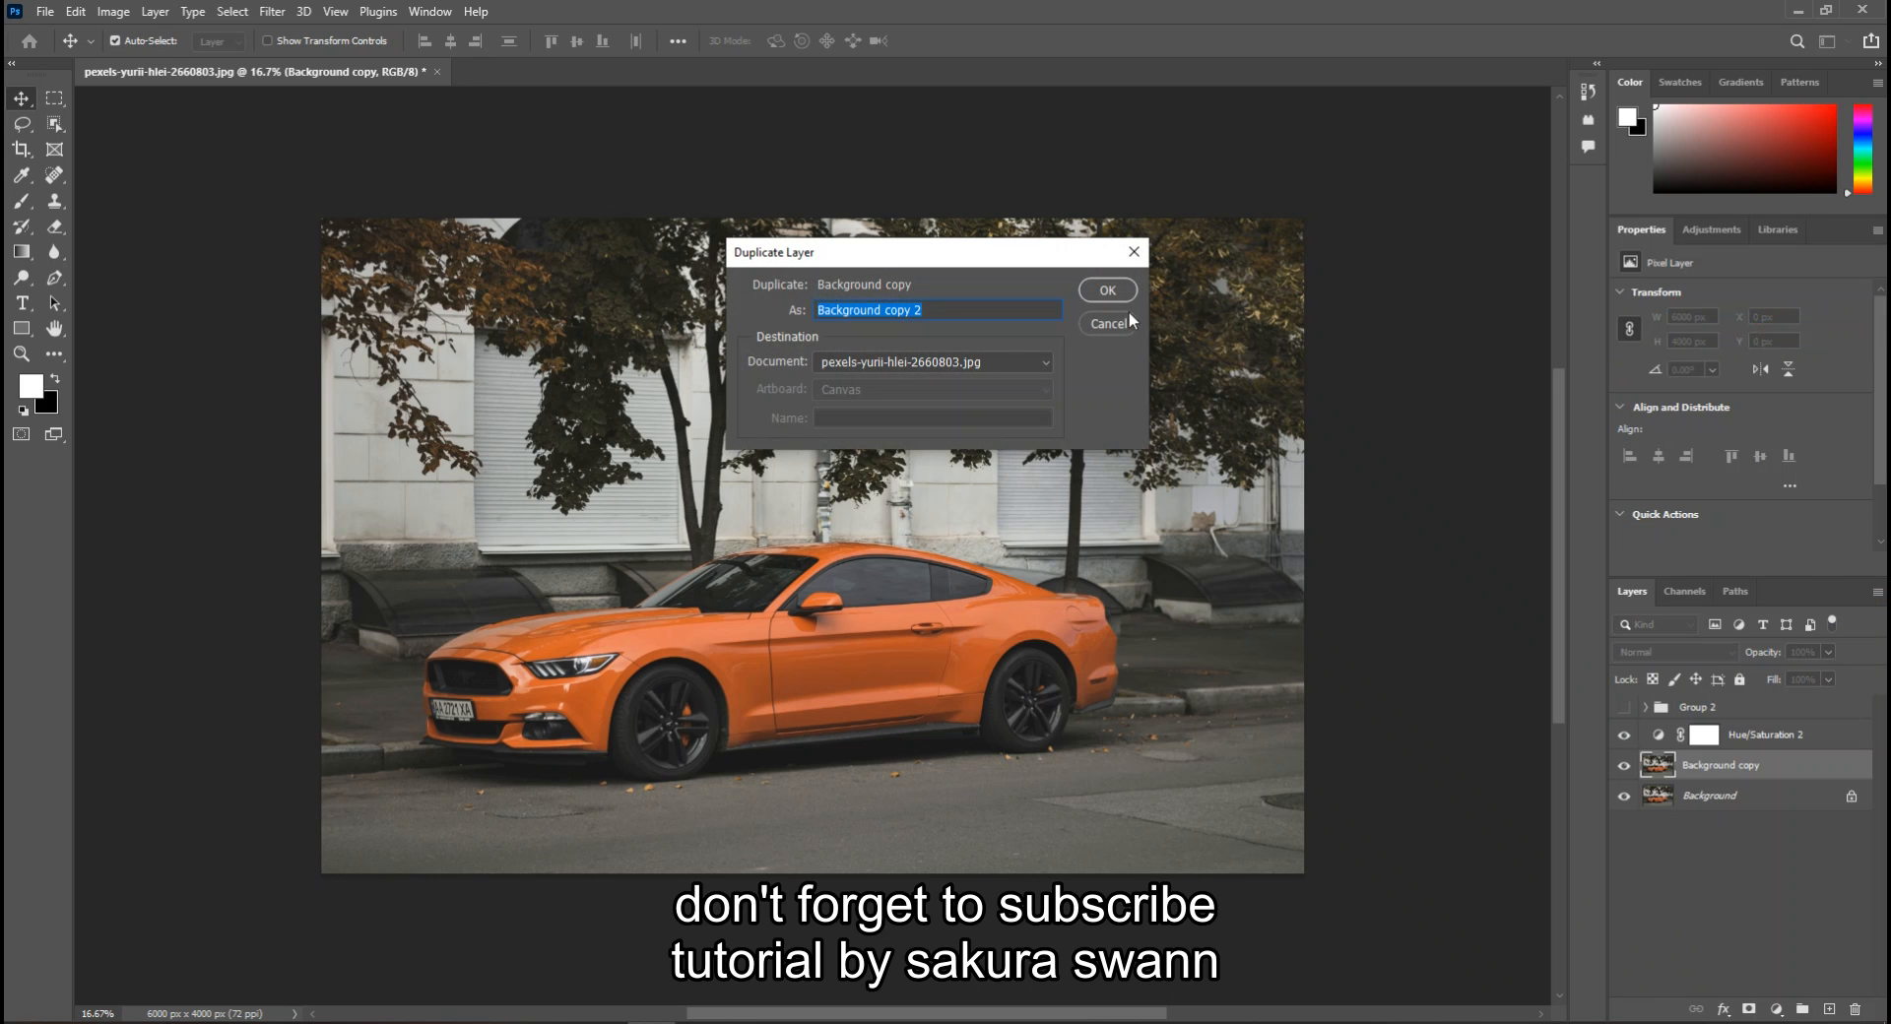
click(1098, 293)
drag(1740, 769, 1730, 726)
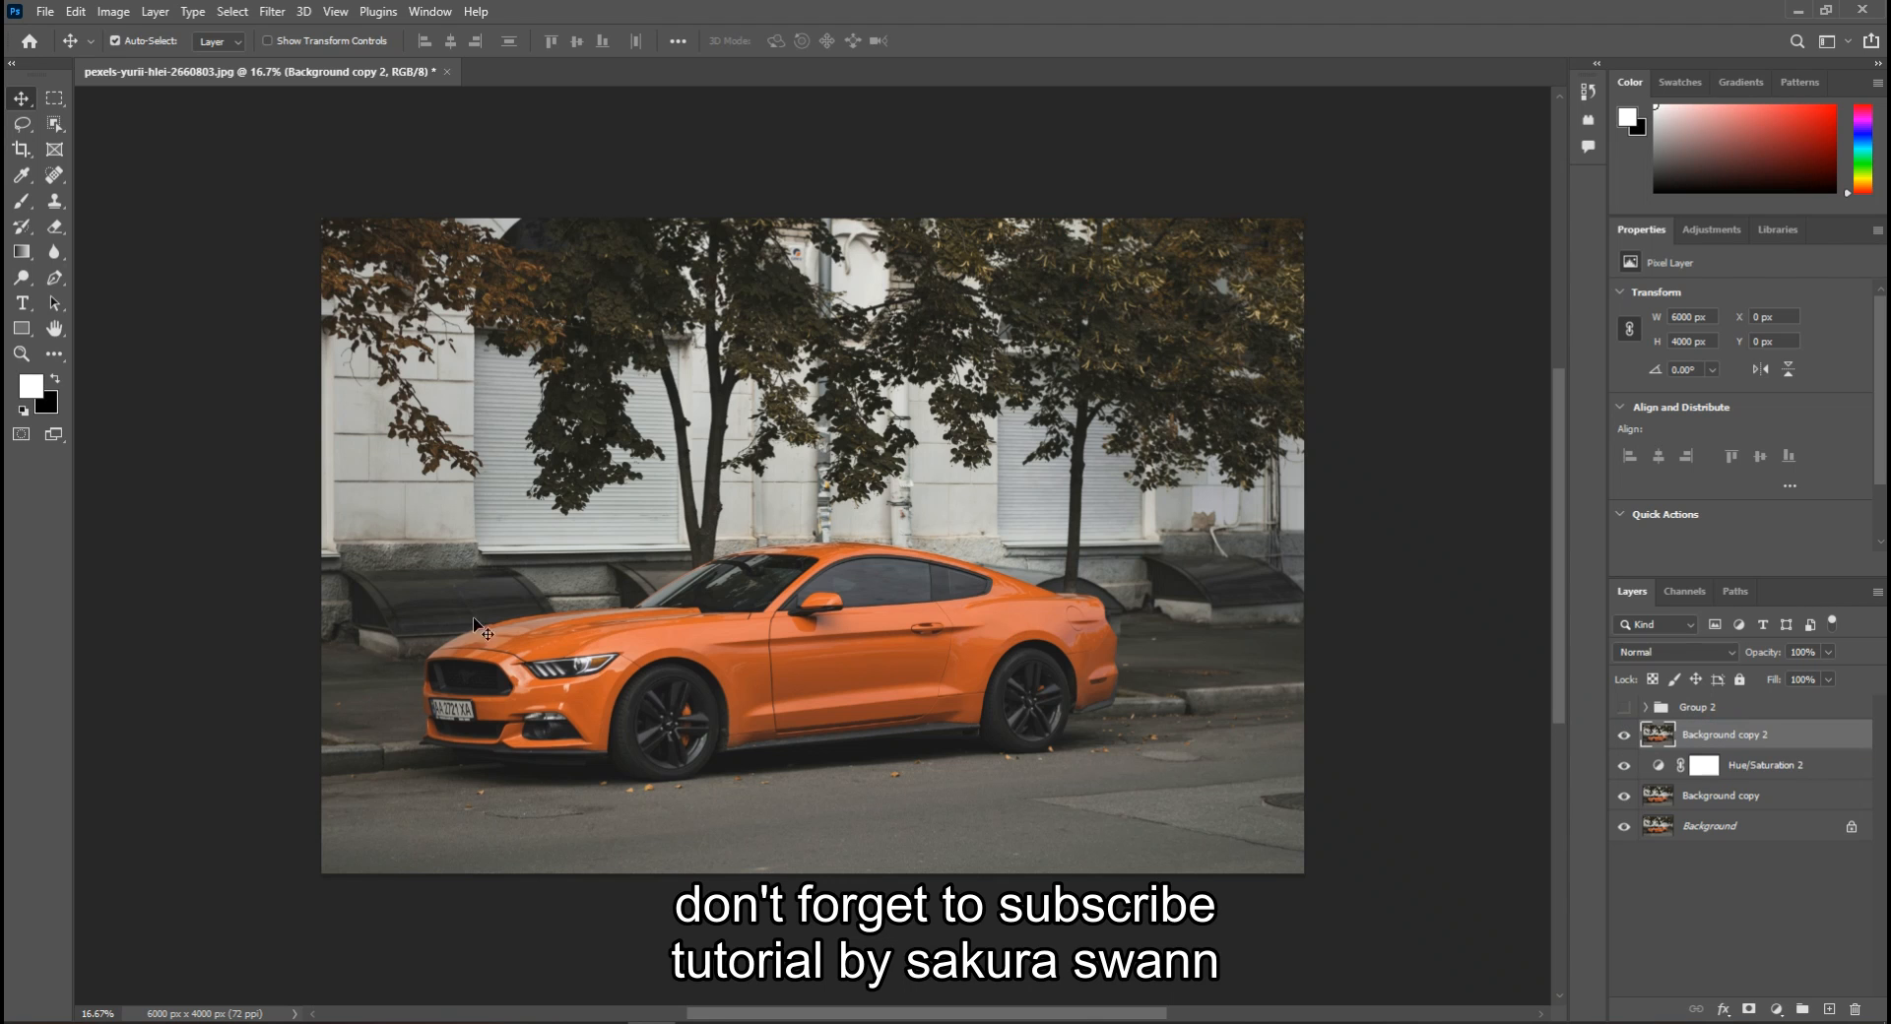
click(1682, 652)
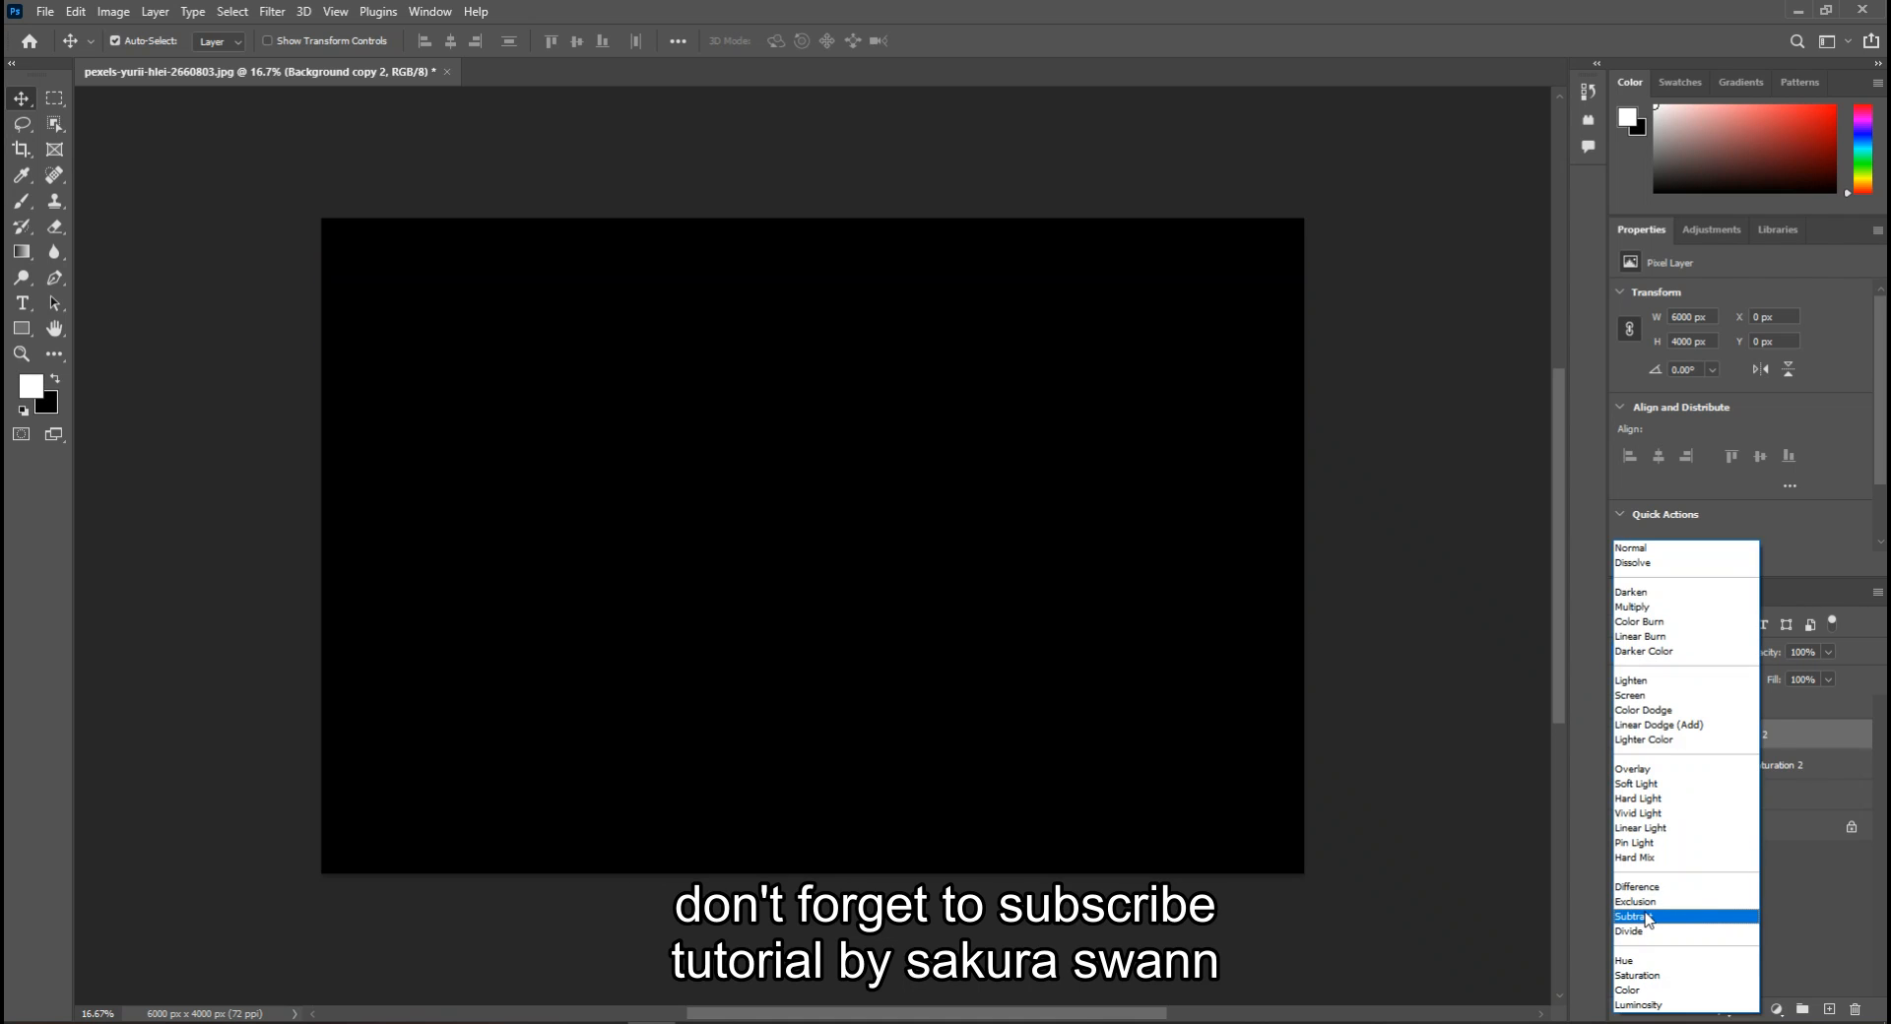
click(1646, 919)
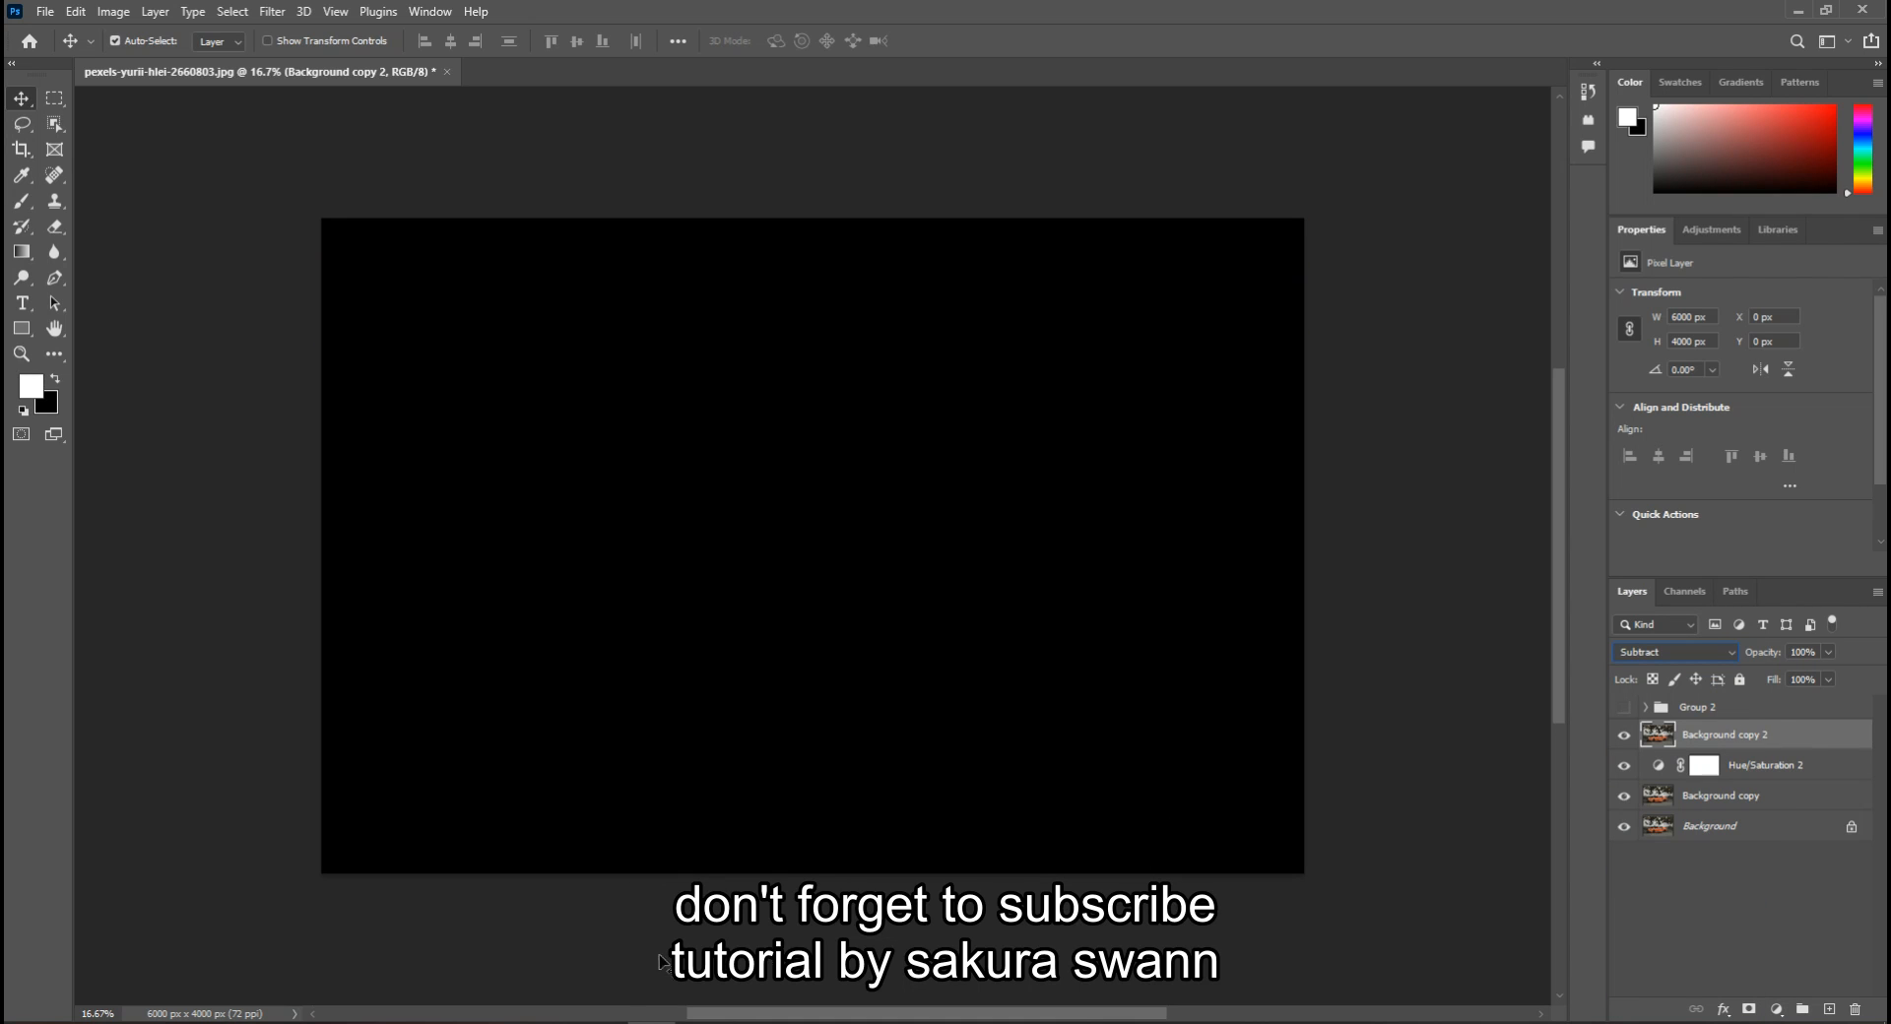
Switch to the Hotkeys file in Notepad, write the note "1-1=0 black", and minimize it
click(508, 1023)
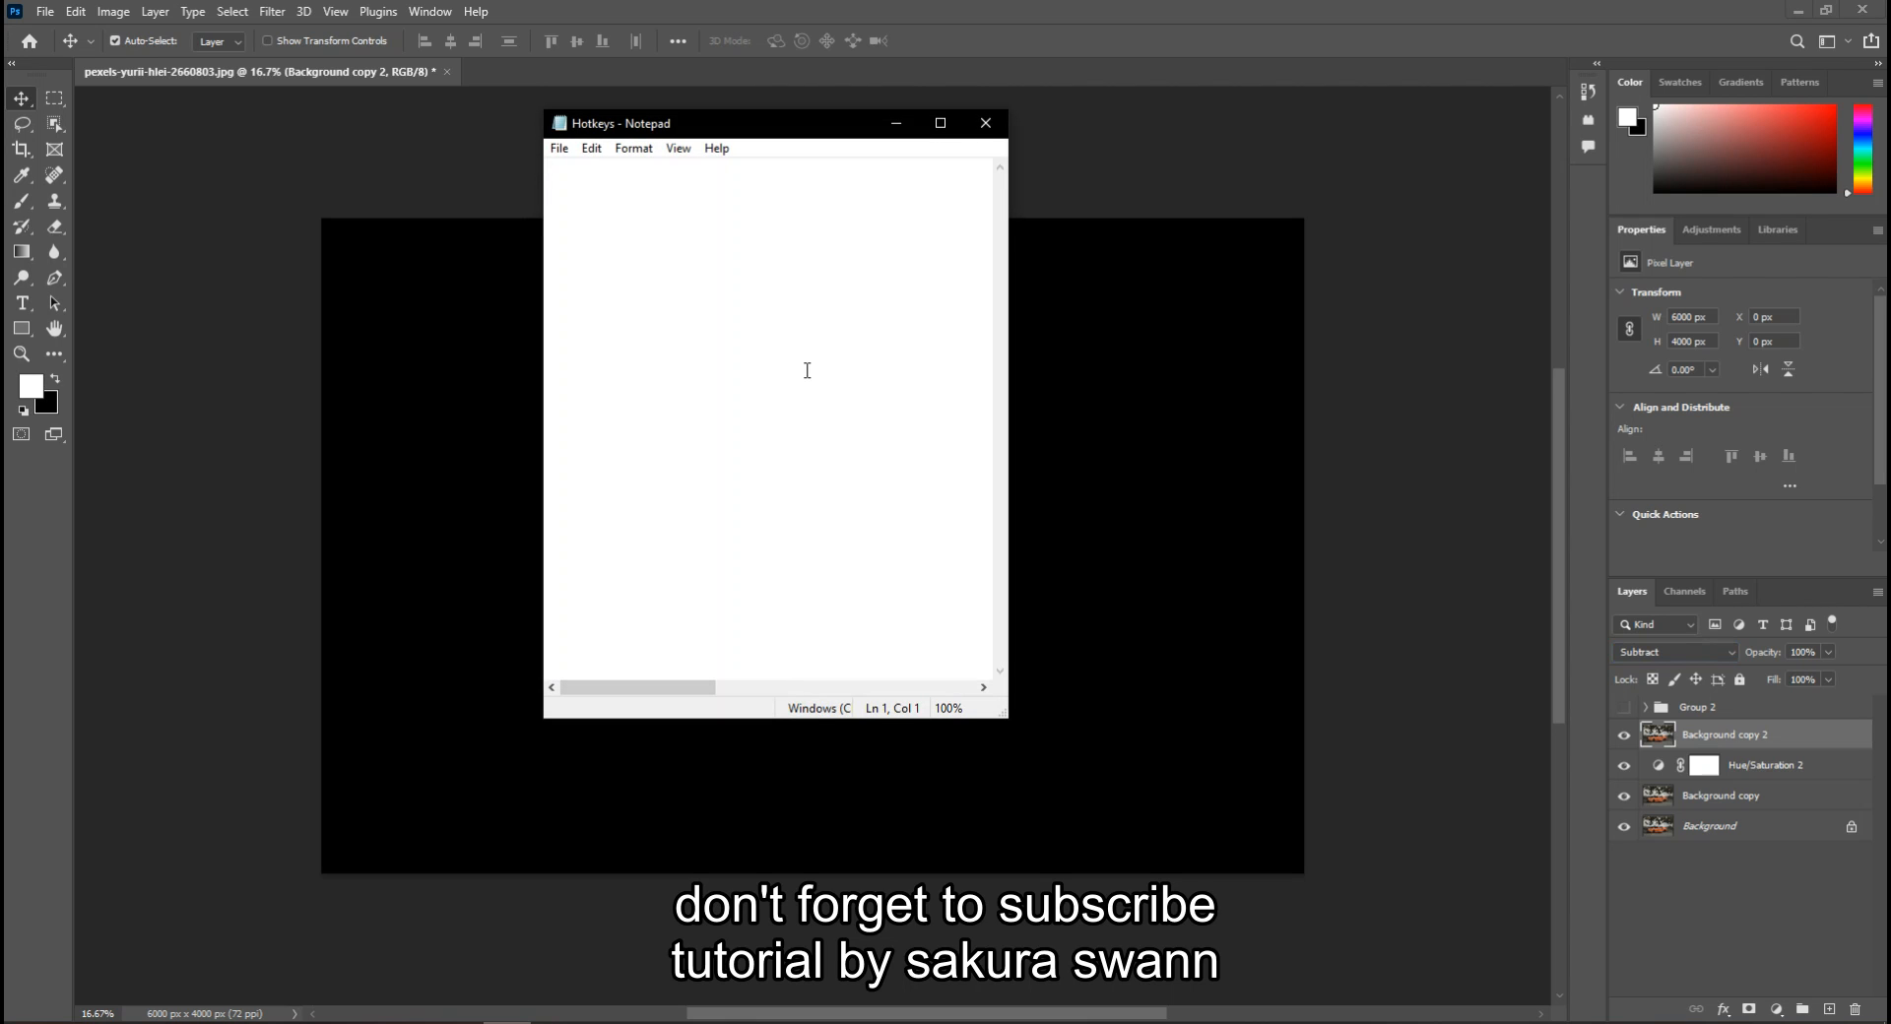
text(1-1=0 n)
key(BackSpace)
text(black)
click(897, 123)
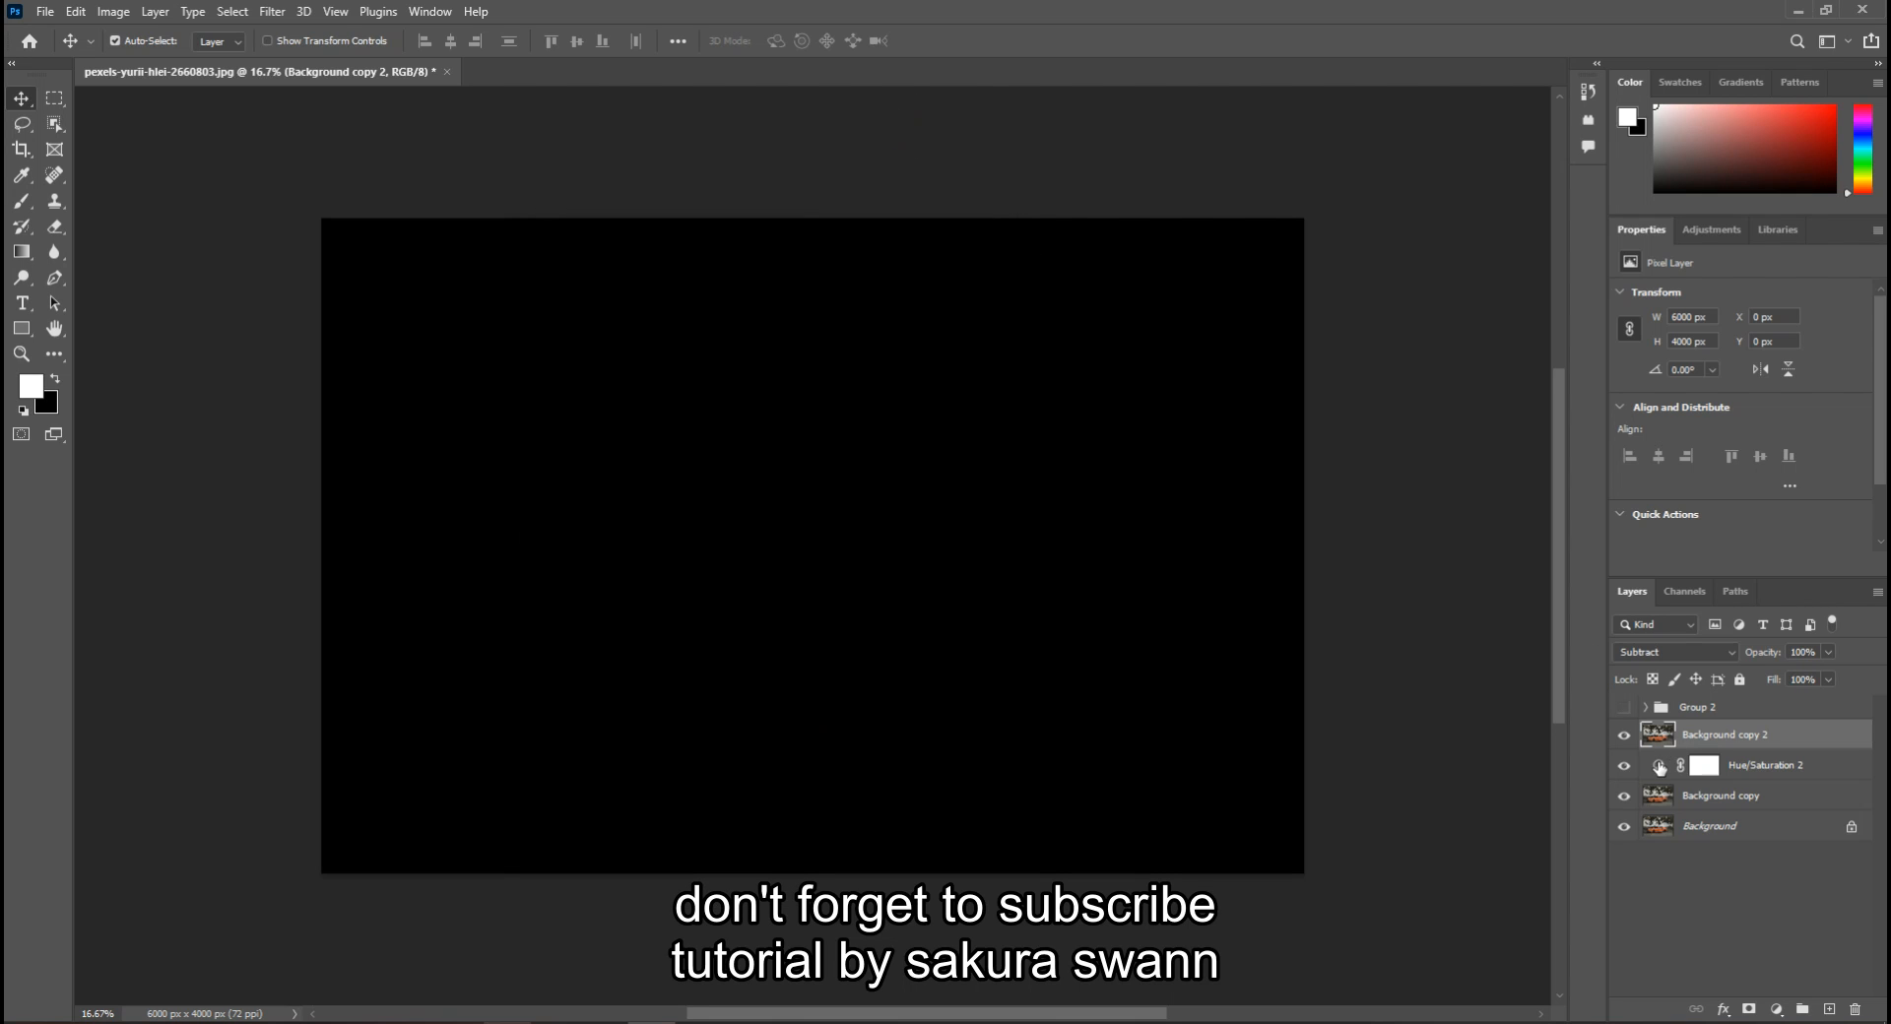
Hide the Background copy 2 layer and sample the car's orange bodywork as the target colour range of the Hue/Saturation adjustment
click(1637, 767)
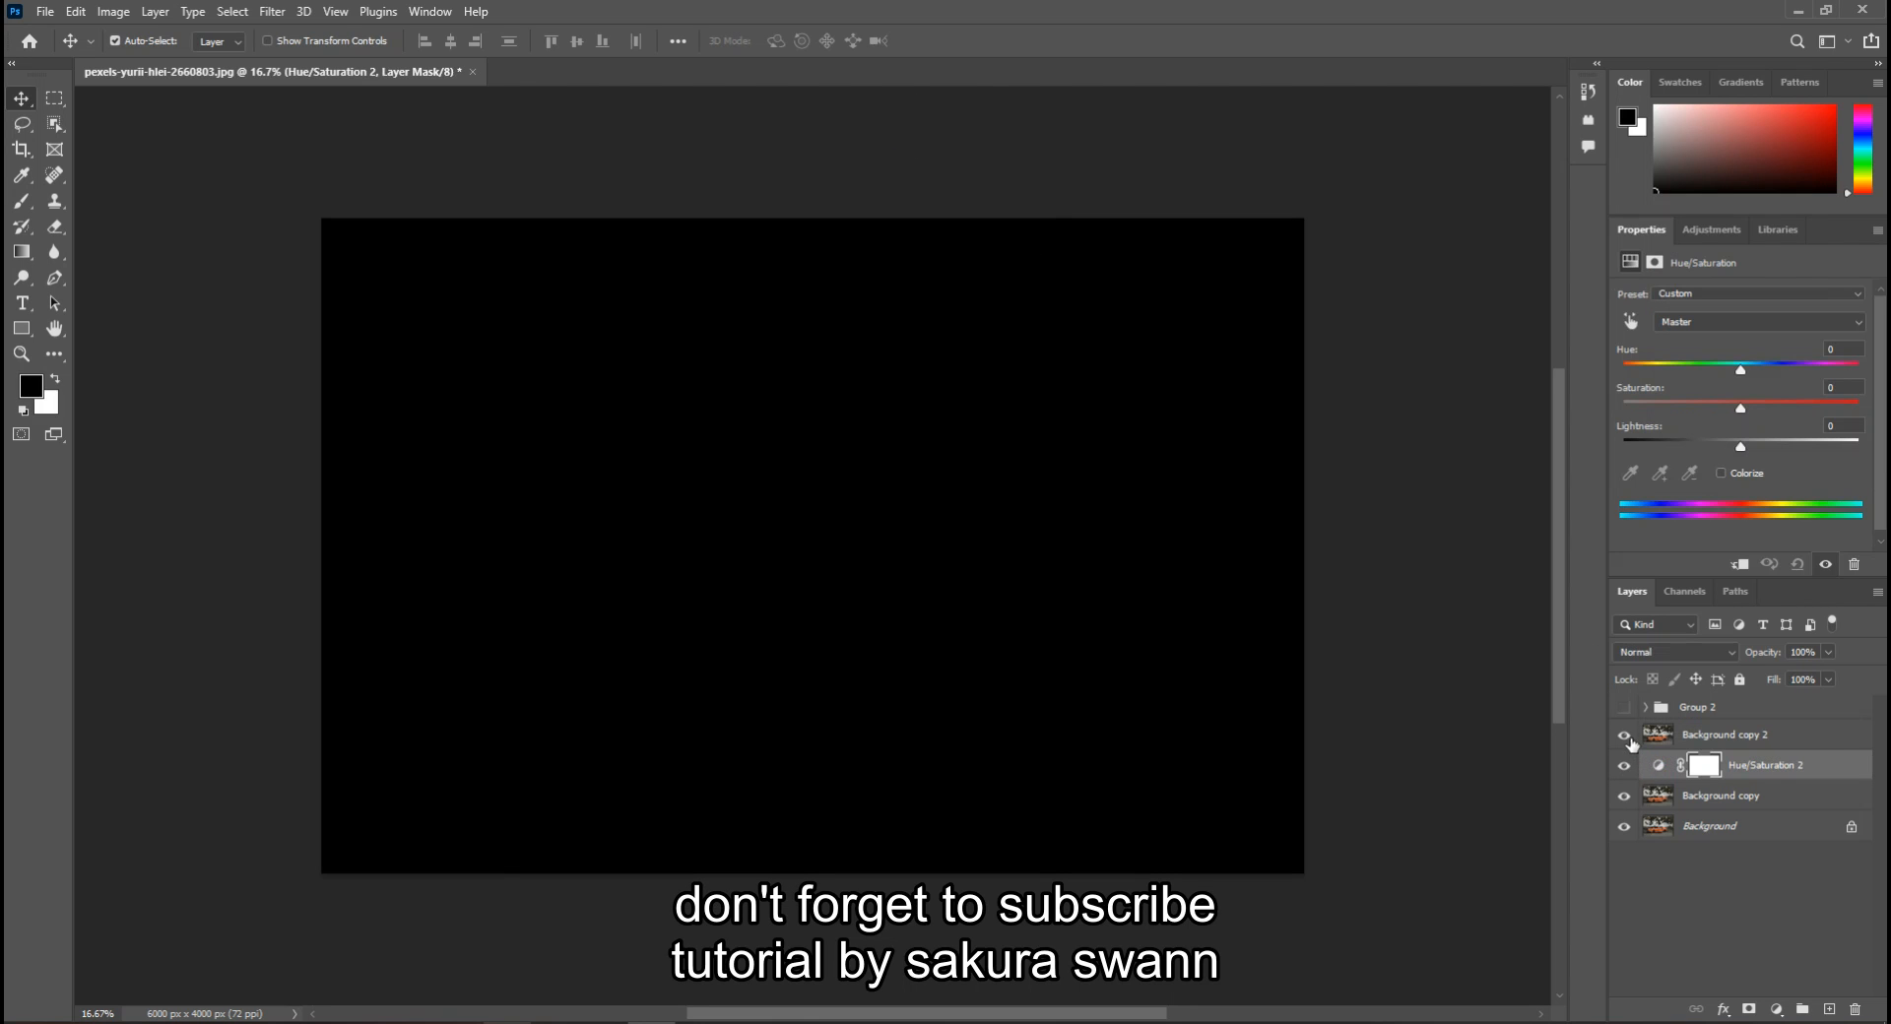
click(1624, 735)
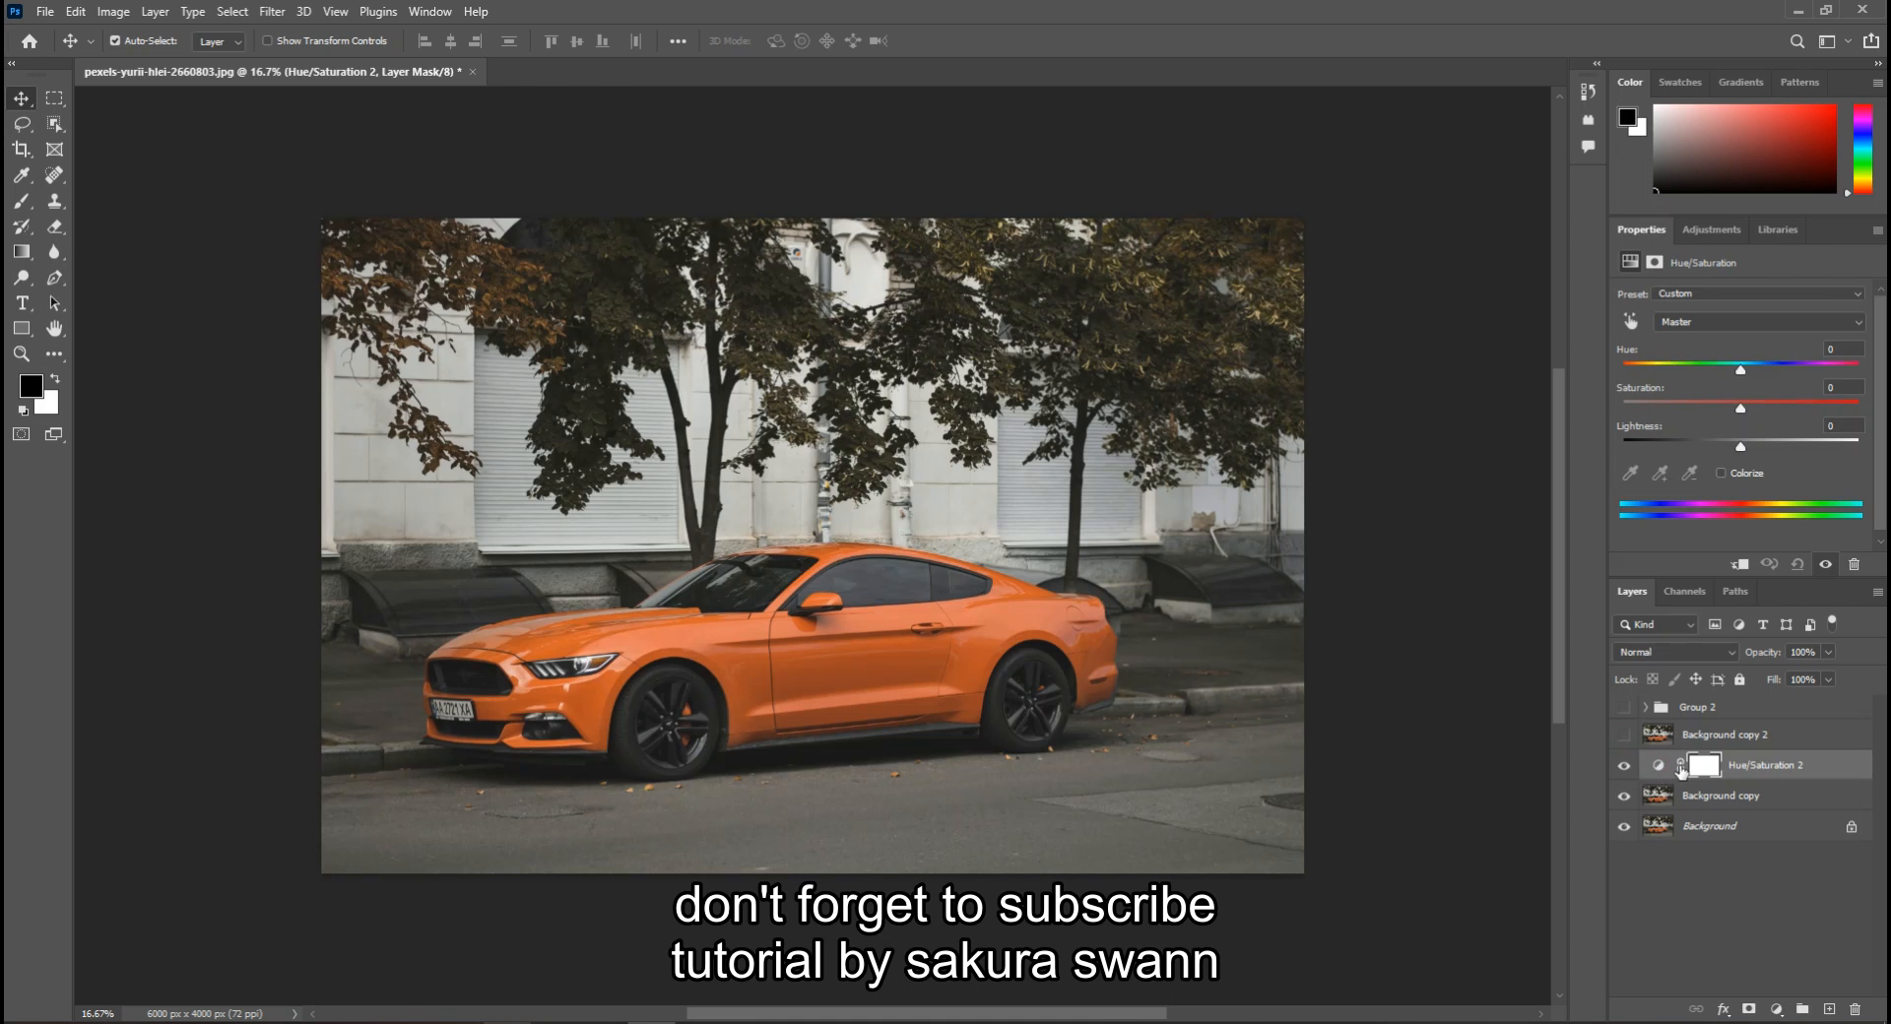
click(1631, 320)
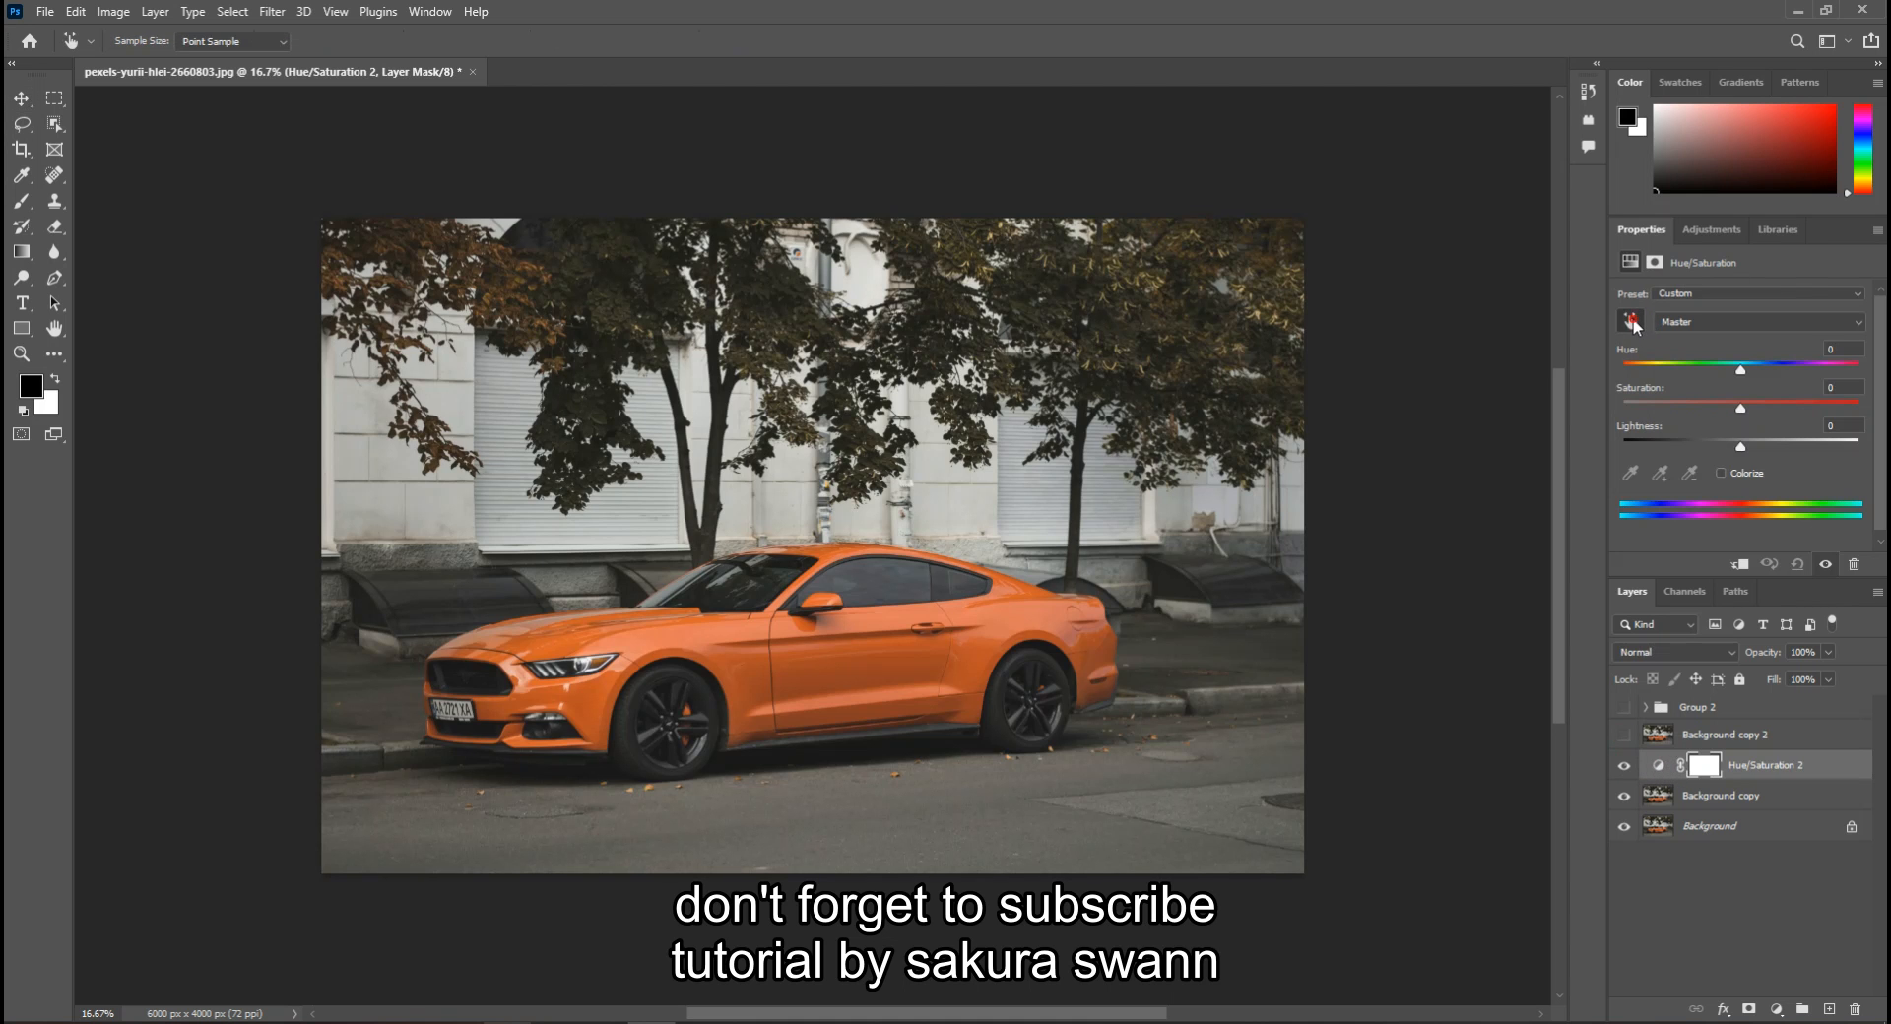
click(862, 659)
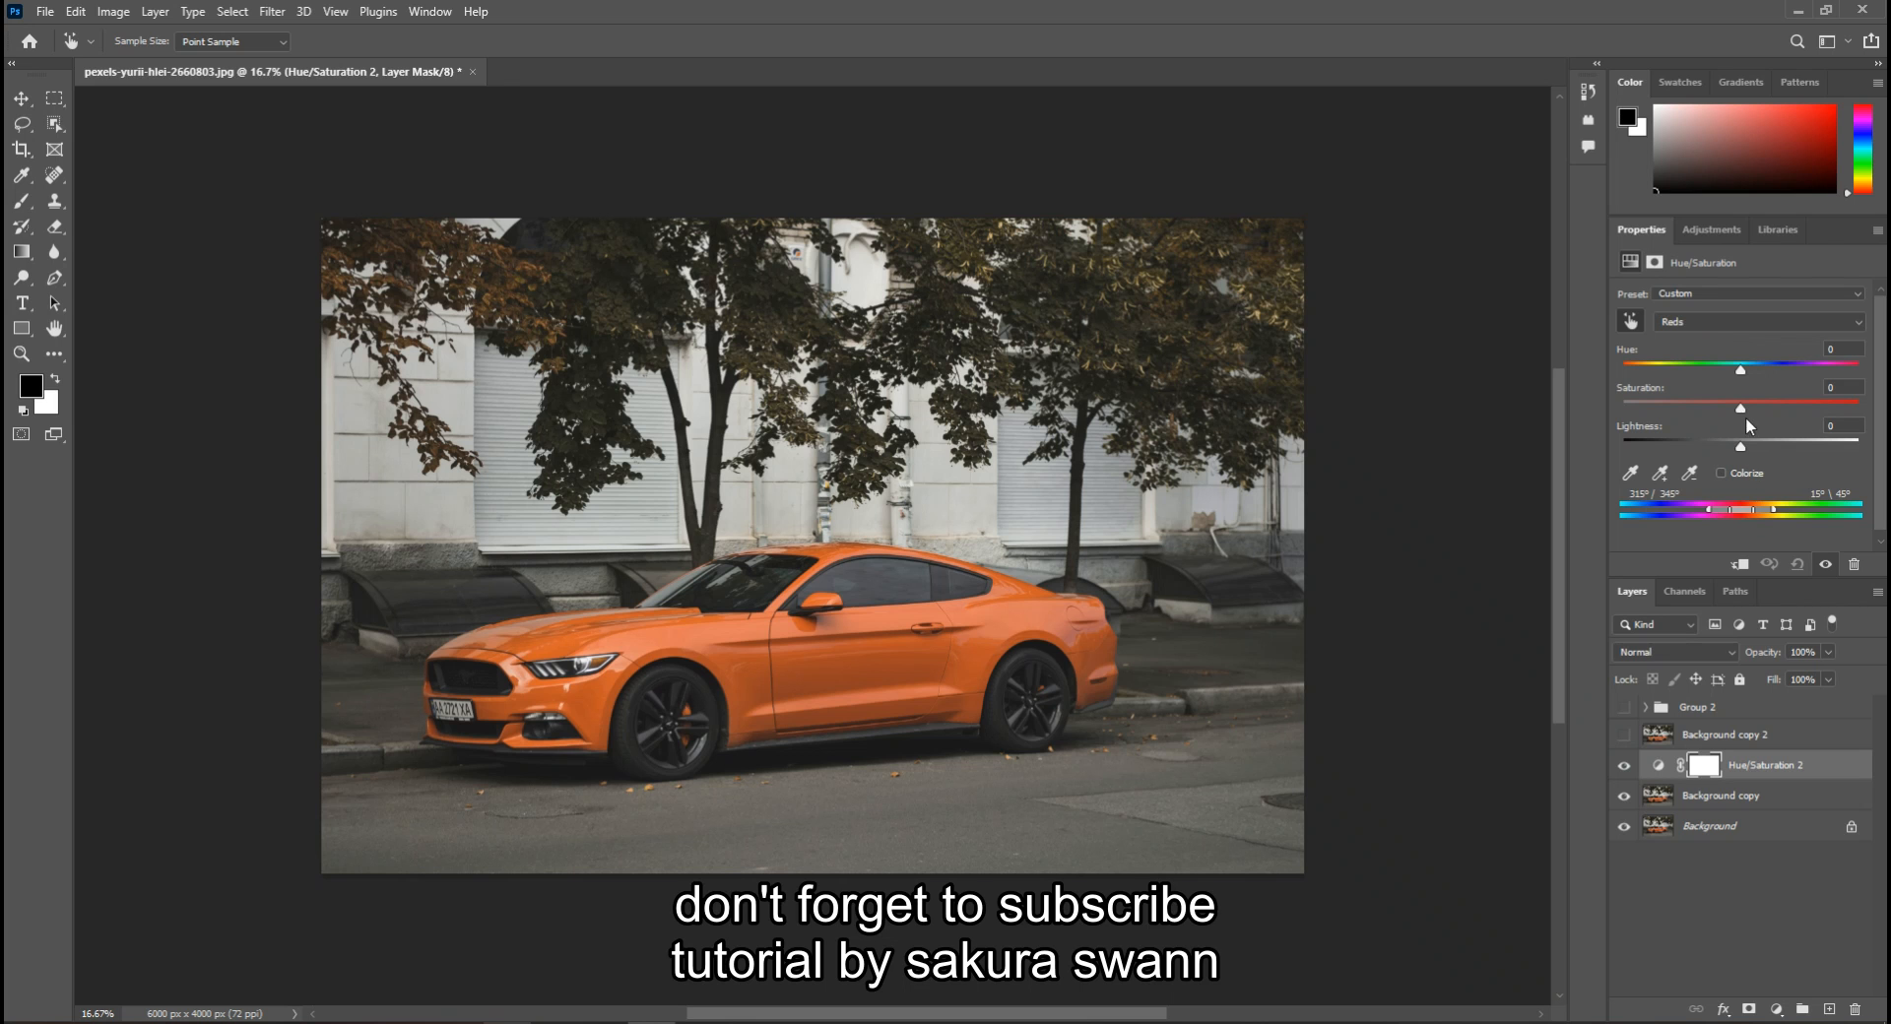
Set the Reds Saturation to +100 and Hue to +180, and show the Background copy 2 layer
drag(1834, 408, 1884, 414)
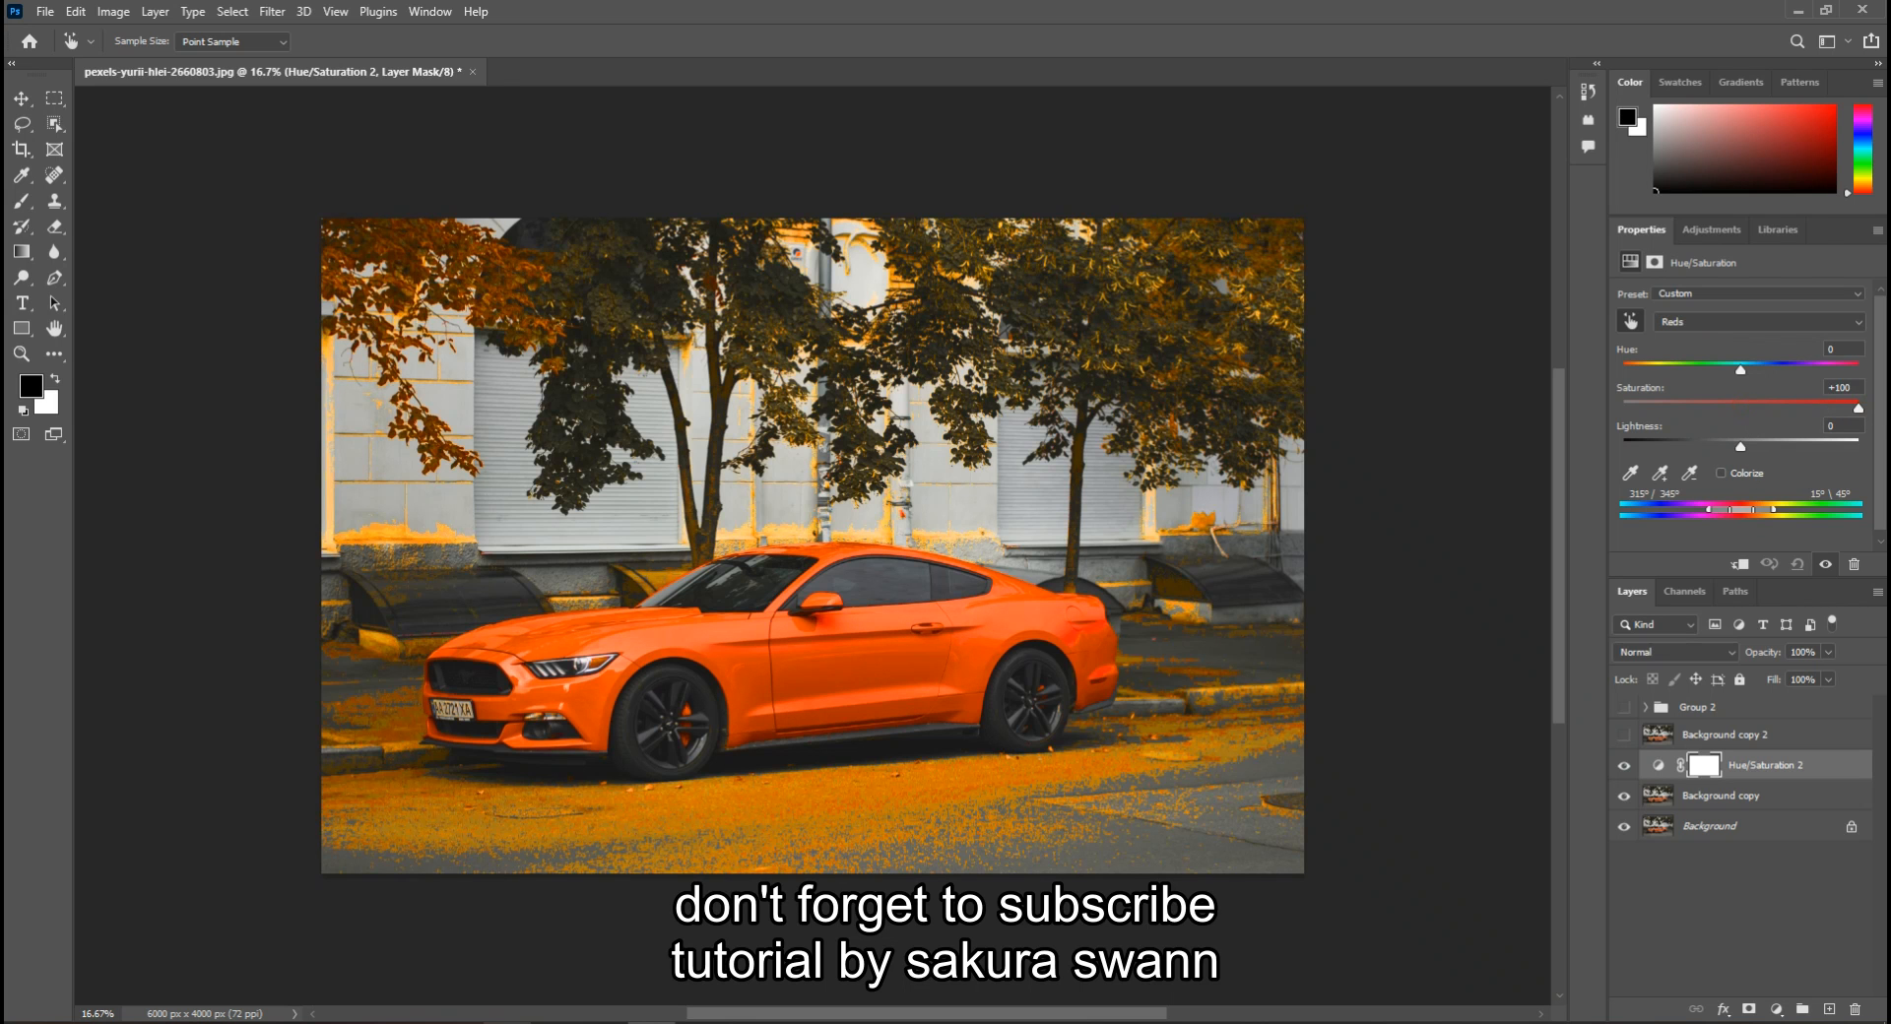
drag(1740, 374, 1881, 376)
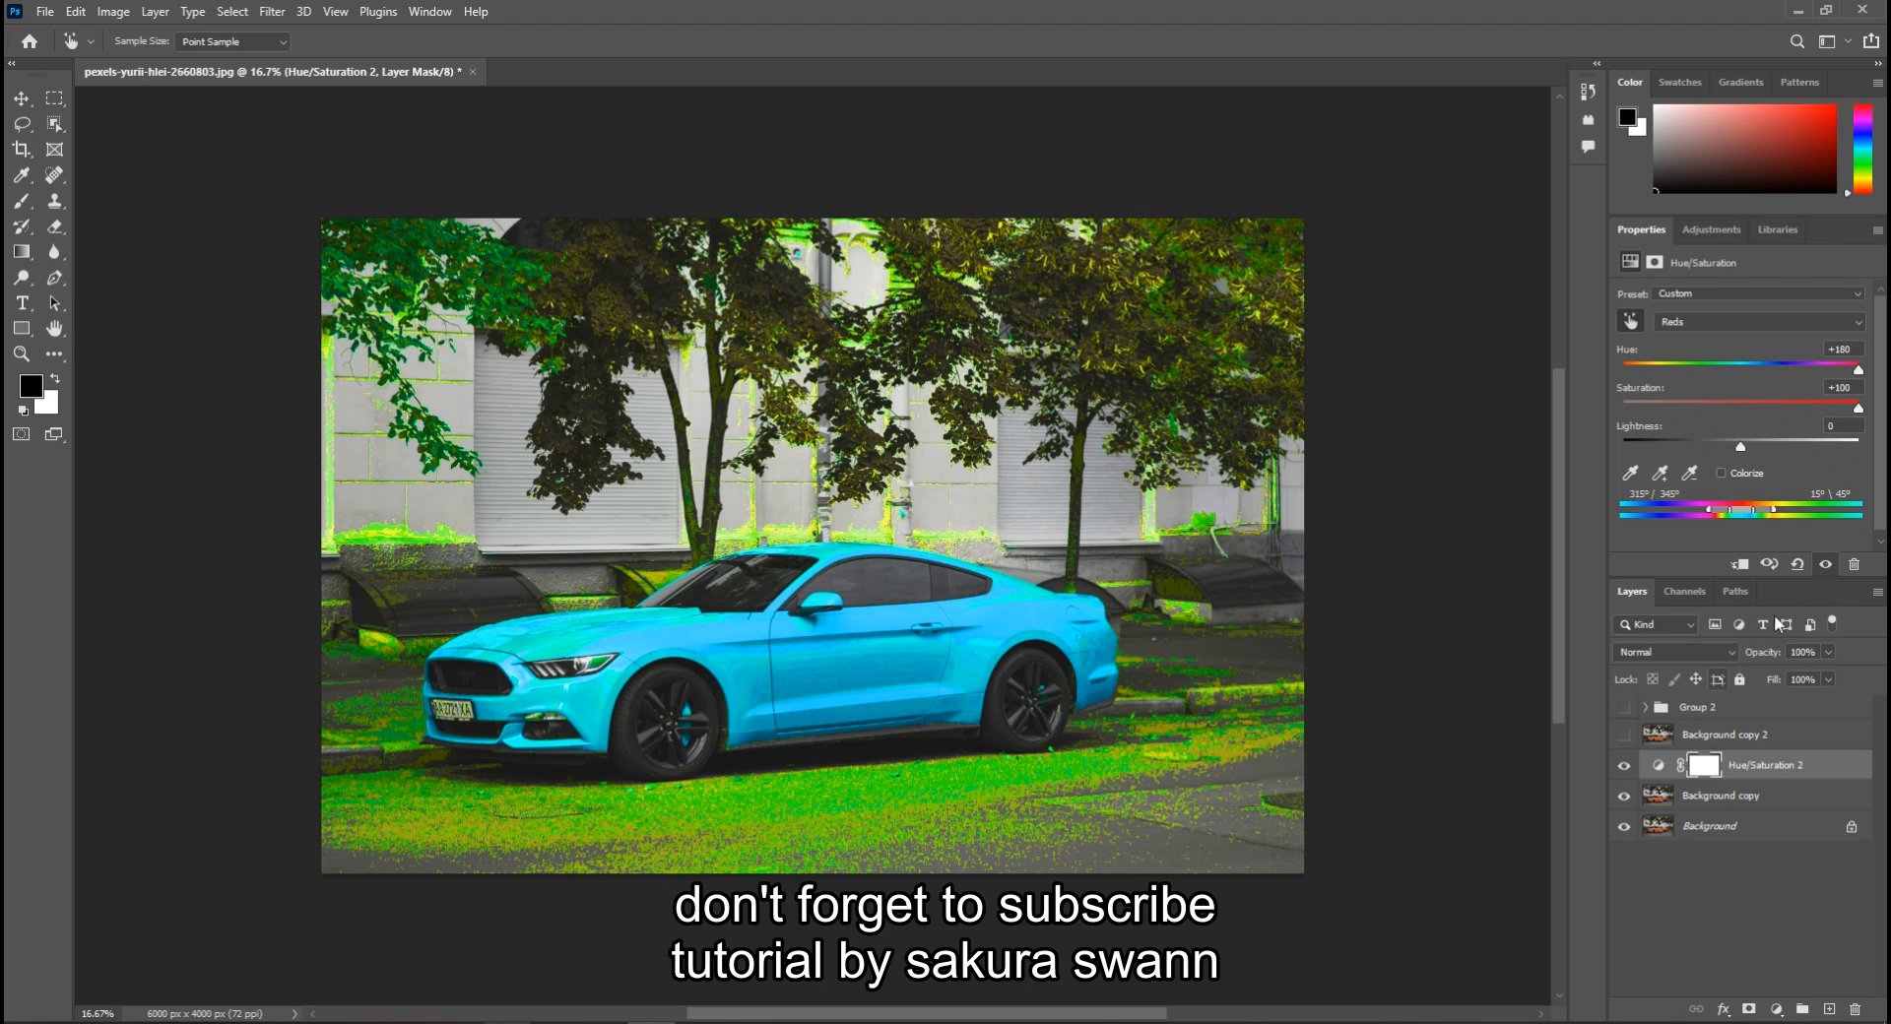
click(1623, 735)
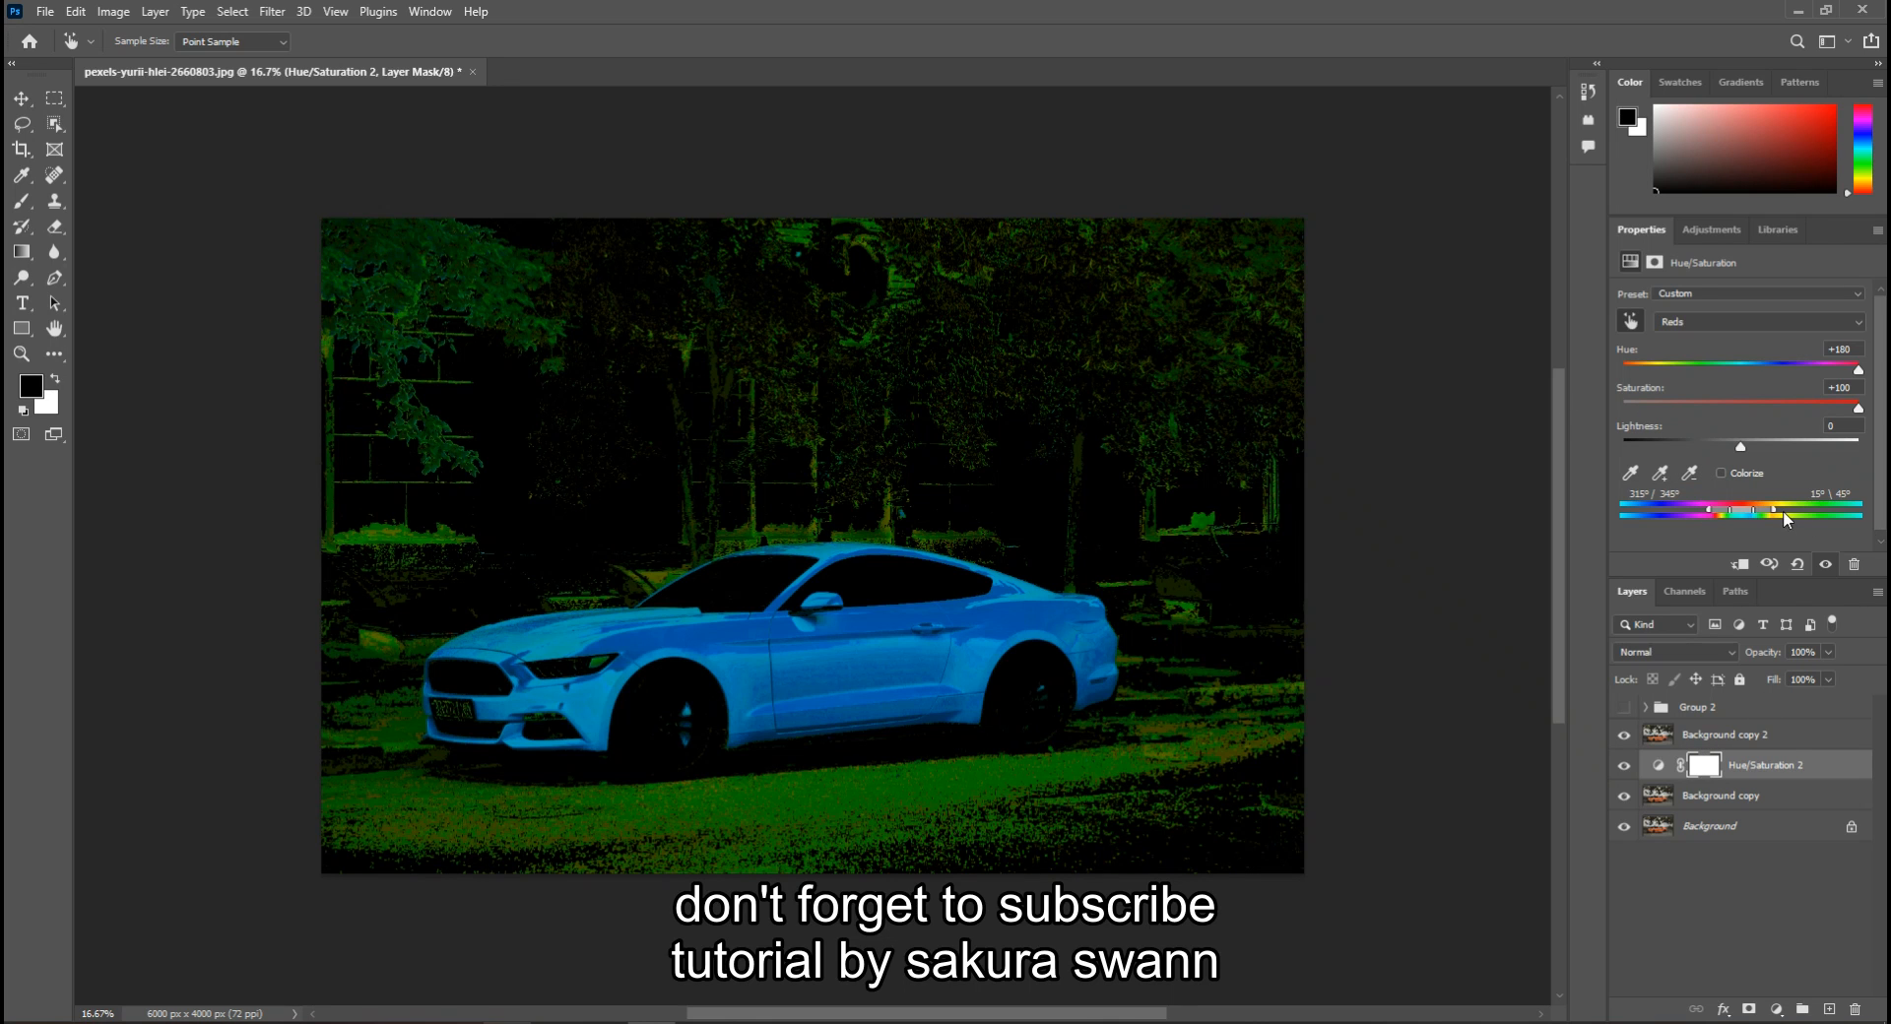
Adjust the upper end of the Reds colour range to 23°\30° to exclude the background
mouse_move(1777, 506)
mouse_down()
mouse_move(1757, 506)
mouse_move(1779, 506)
mouse_up()
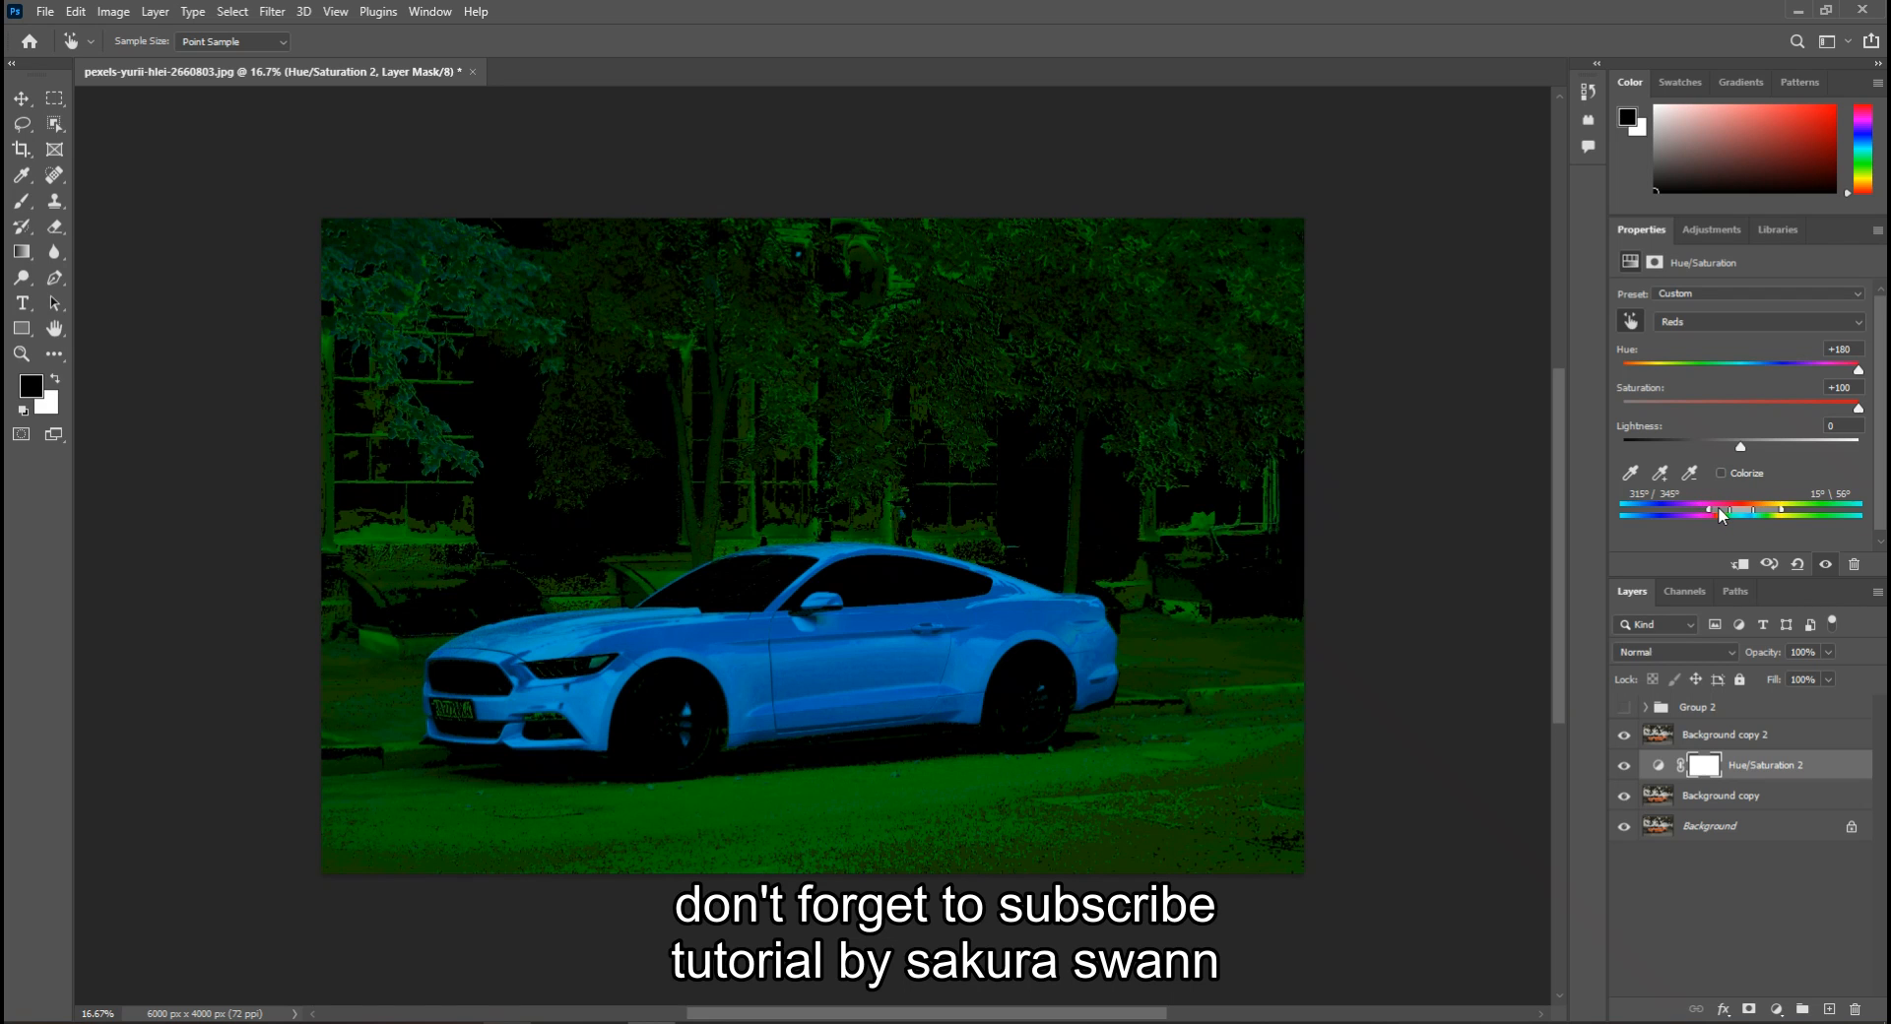
drag(1753, 510, 1753, 510)
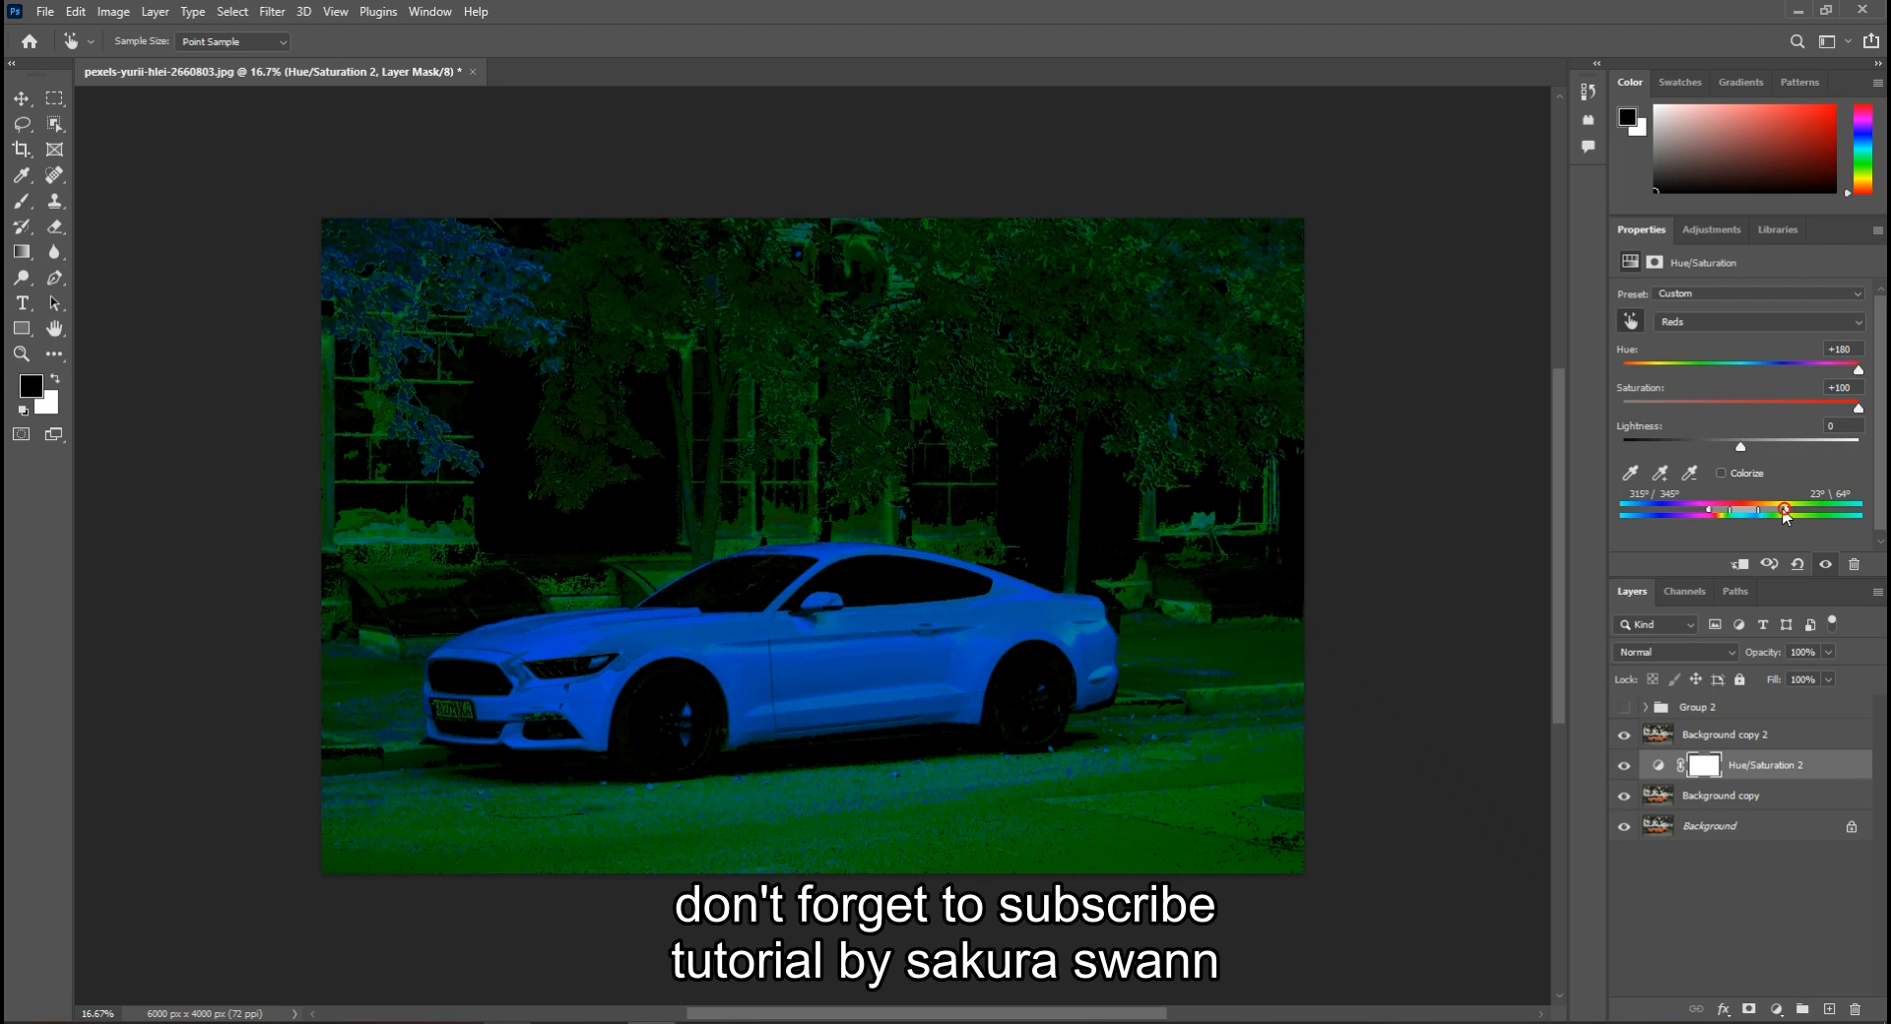
drag(1778, 512, 1761, 510)
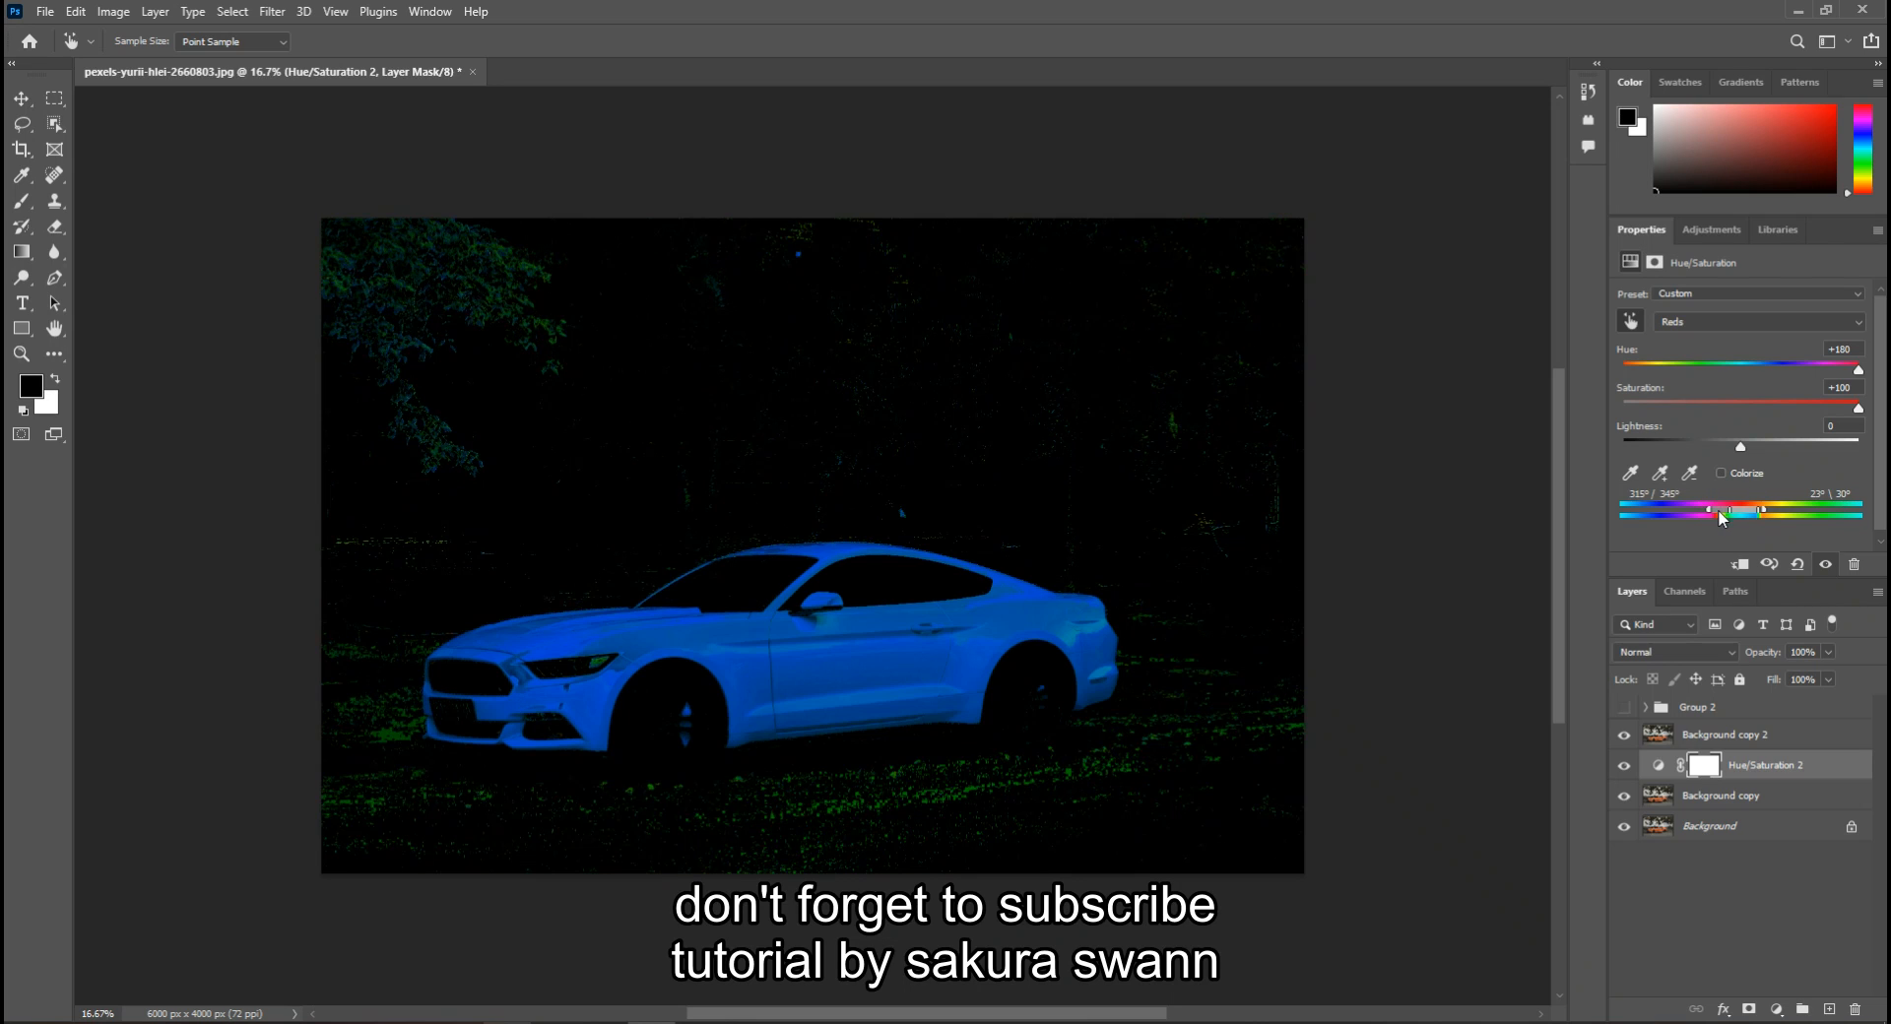
Adjust the lower end of the Reds colour range to 300°/324° and hide the Background copy 2 layer
drag(1712, 510, 1650, 512)
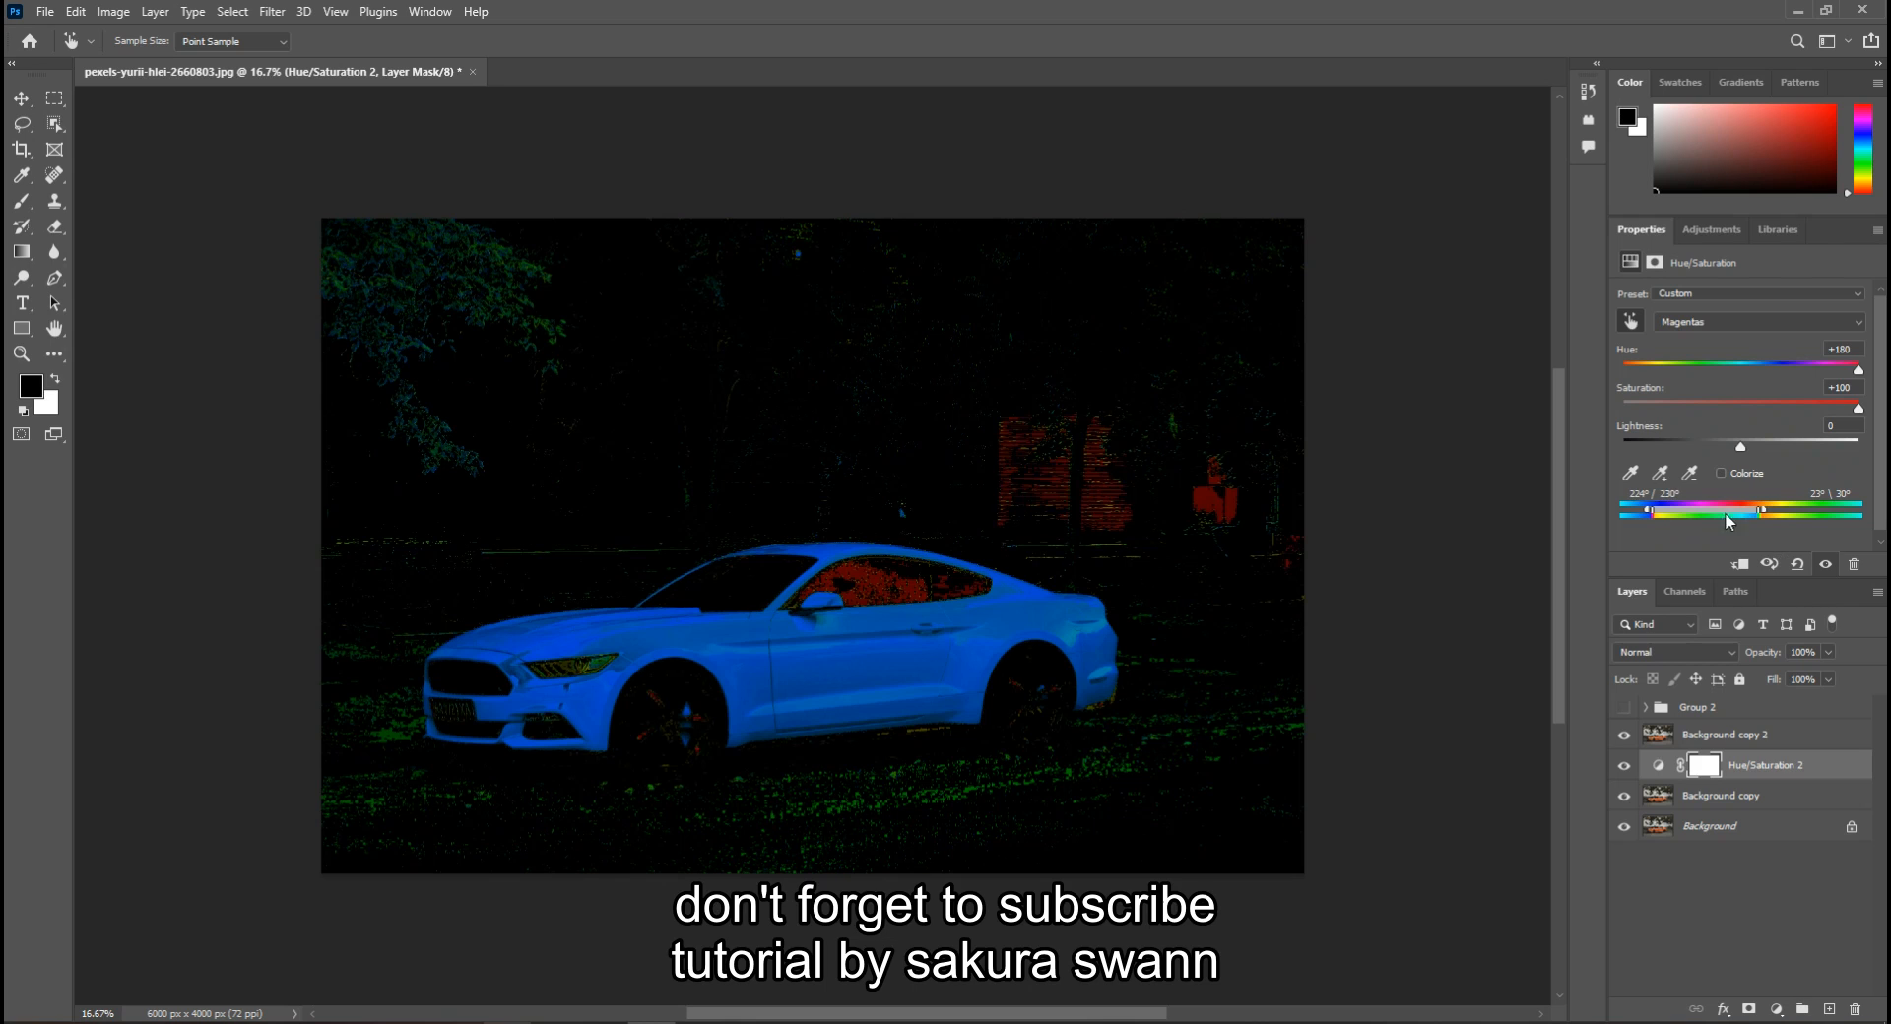
drag(1652, 511, 1710, 511)
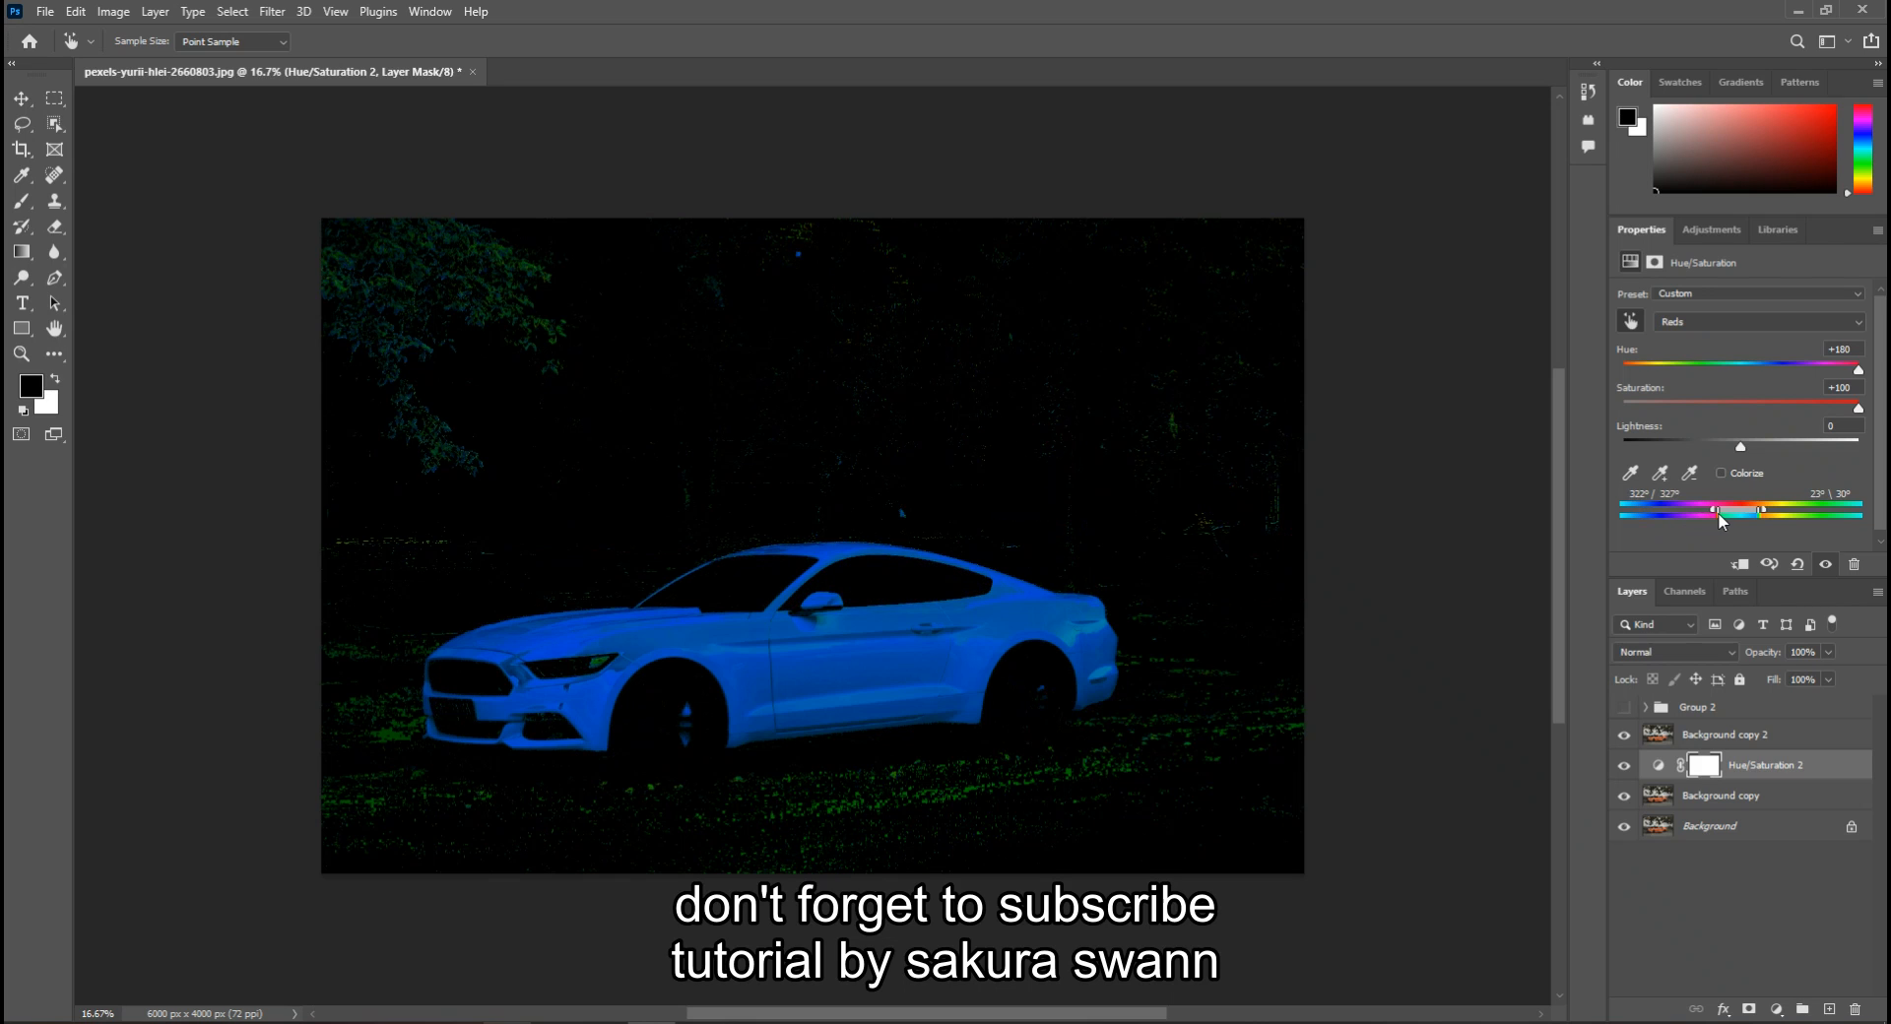
mouse_move(1718, 512)
mouse_down()
mouse_move(1739, 519)
mouse_move(1696, 516)
mouse_move(1745, 518)
mouse_move(1722, 515)
mouse_up()
click(1623, 736)
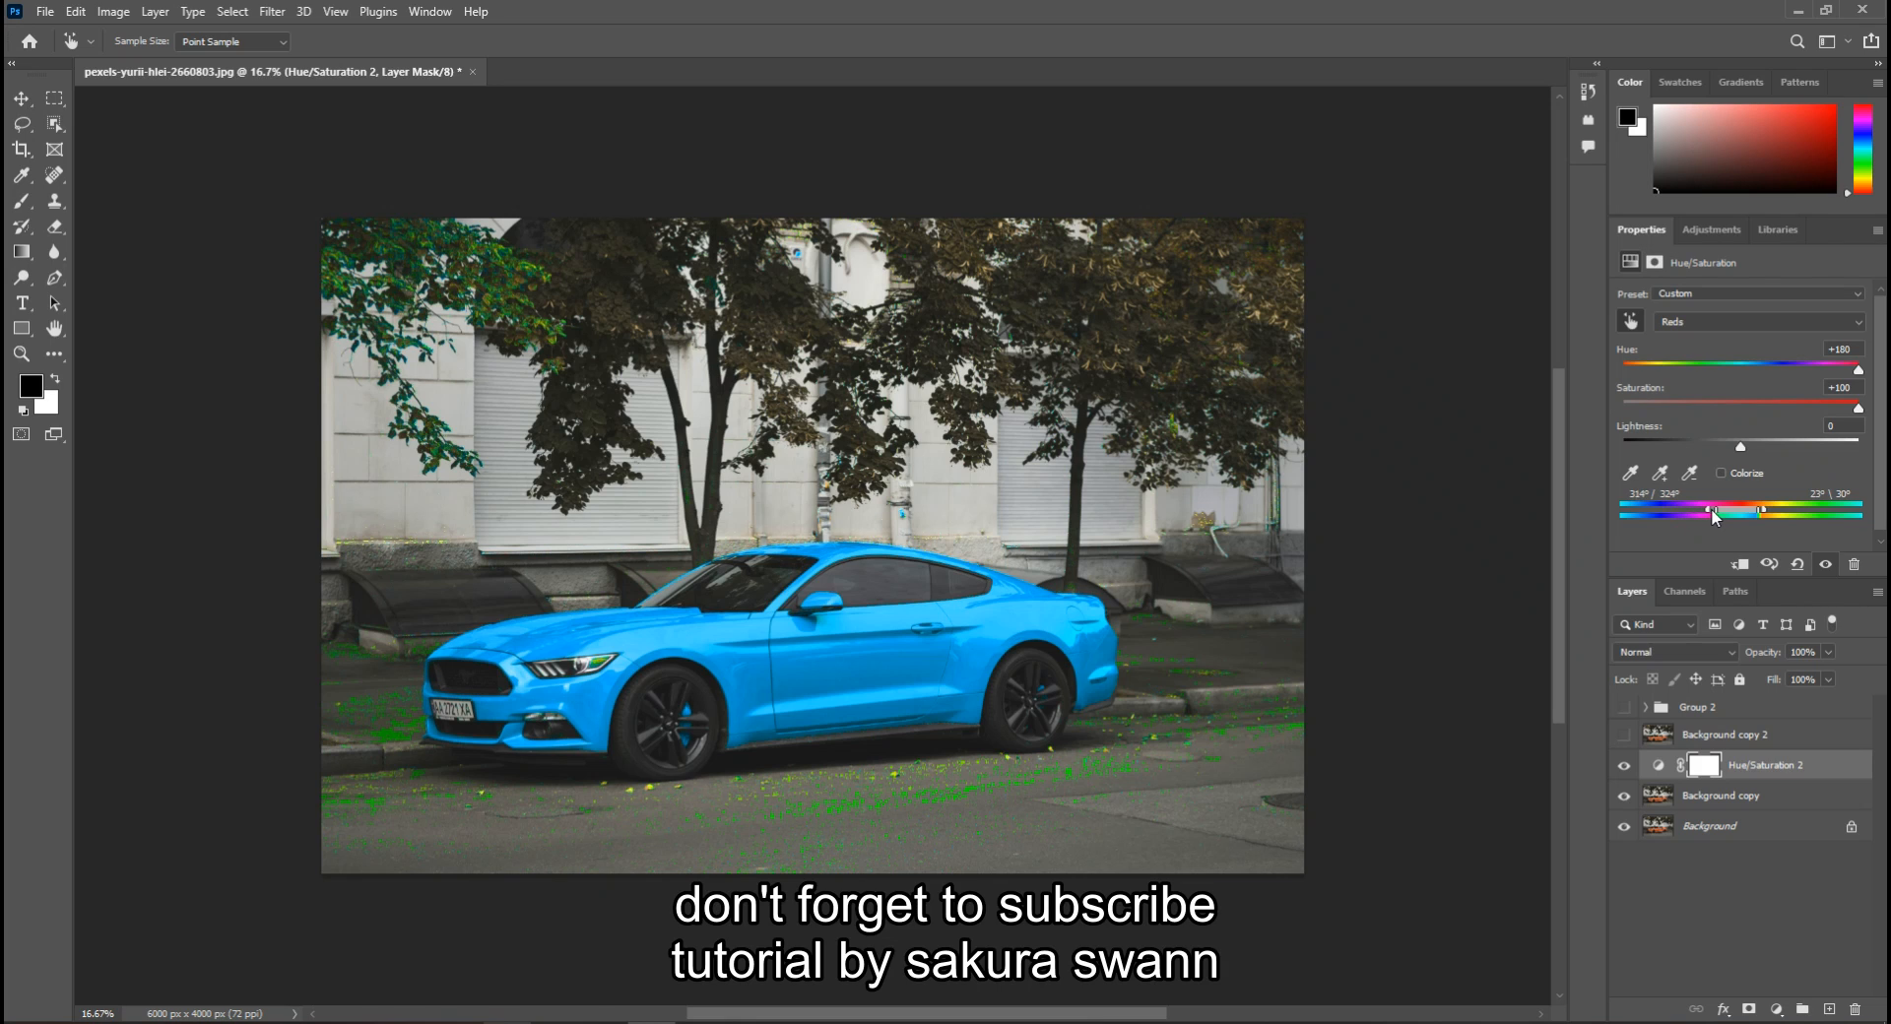
drag(1711, 508, 1699, 506)
Compare the image with the Background copy 2 layer shown and hidden
click(1625, 736)
click(1624, 735)
click(1625, 735)
click(1625, 736)
Reset the Reds Saturation to 0 and set the Hue to +37 to turn the car yellow
double_click(1634, 388)
double_click(1626, 350)
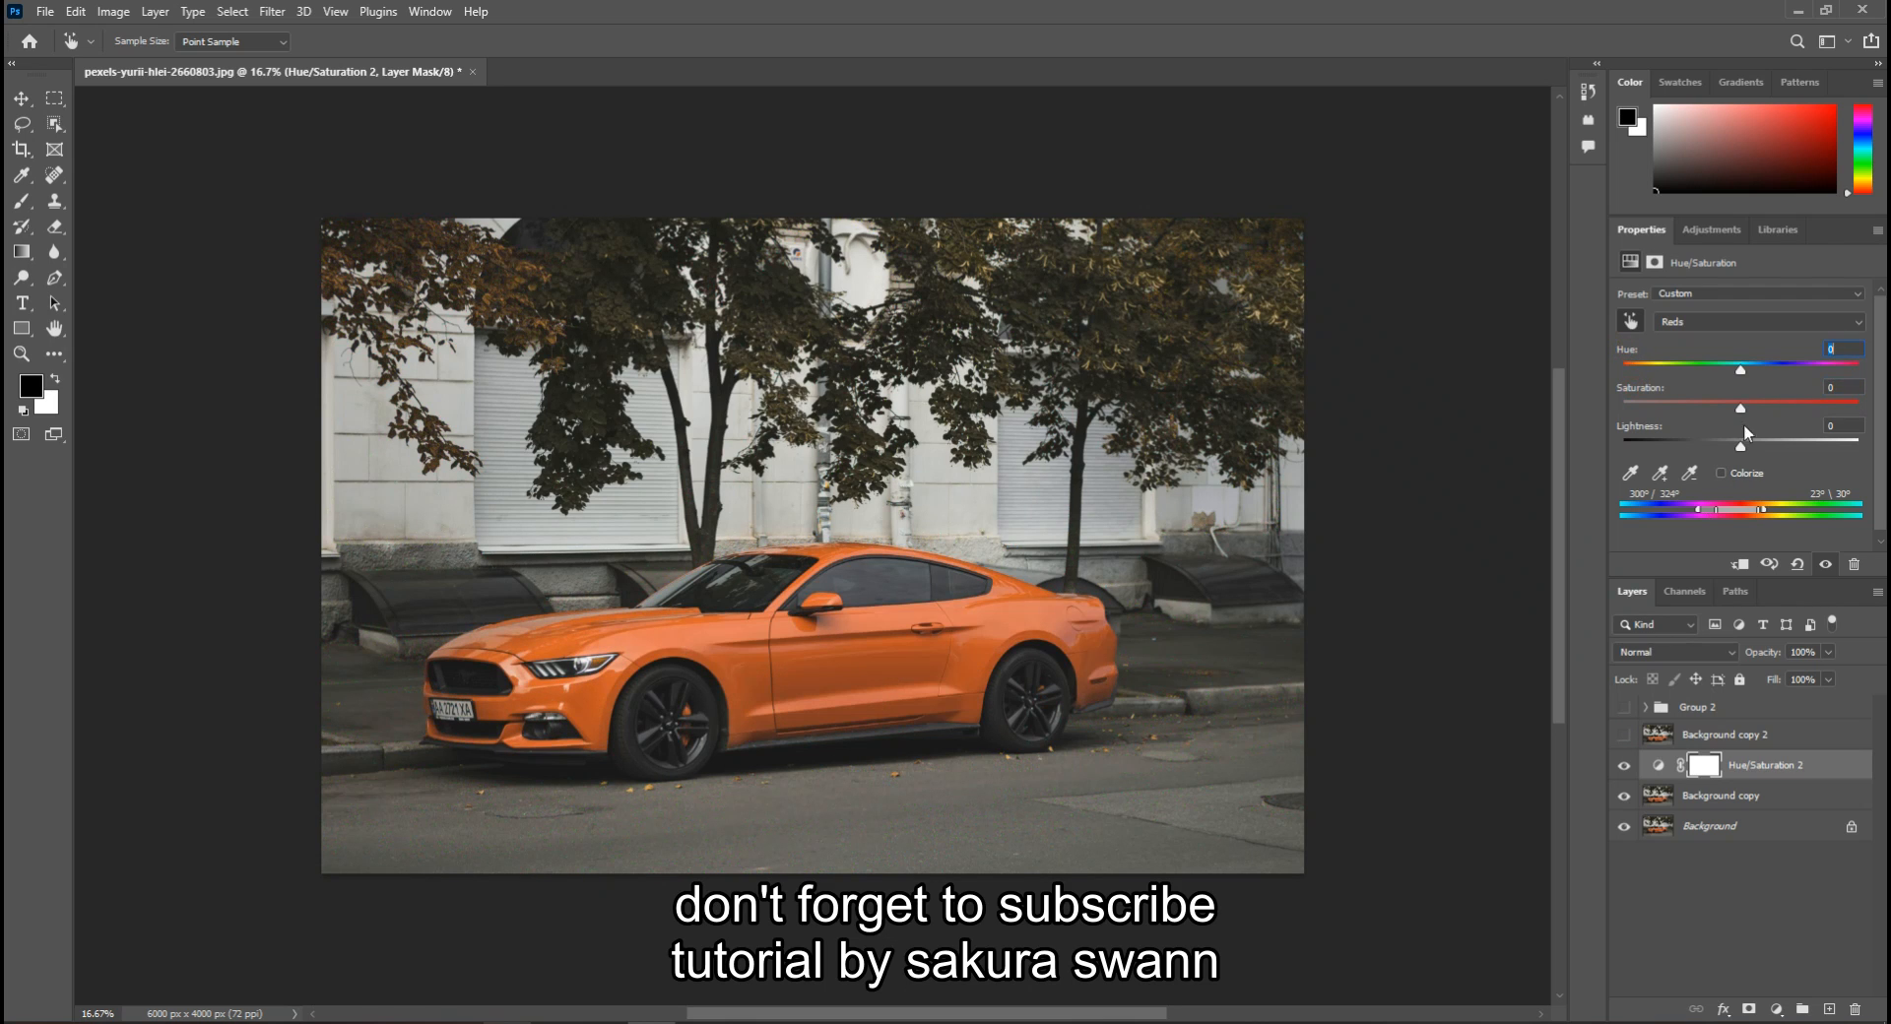
drag(1740, 369, 1783, 370)
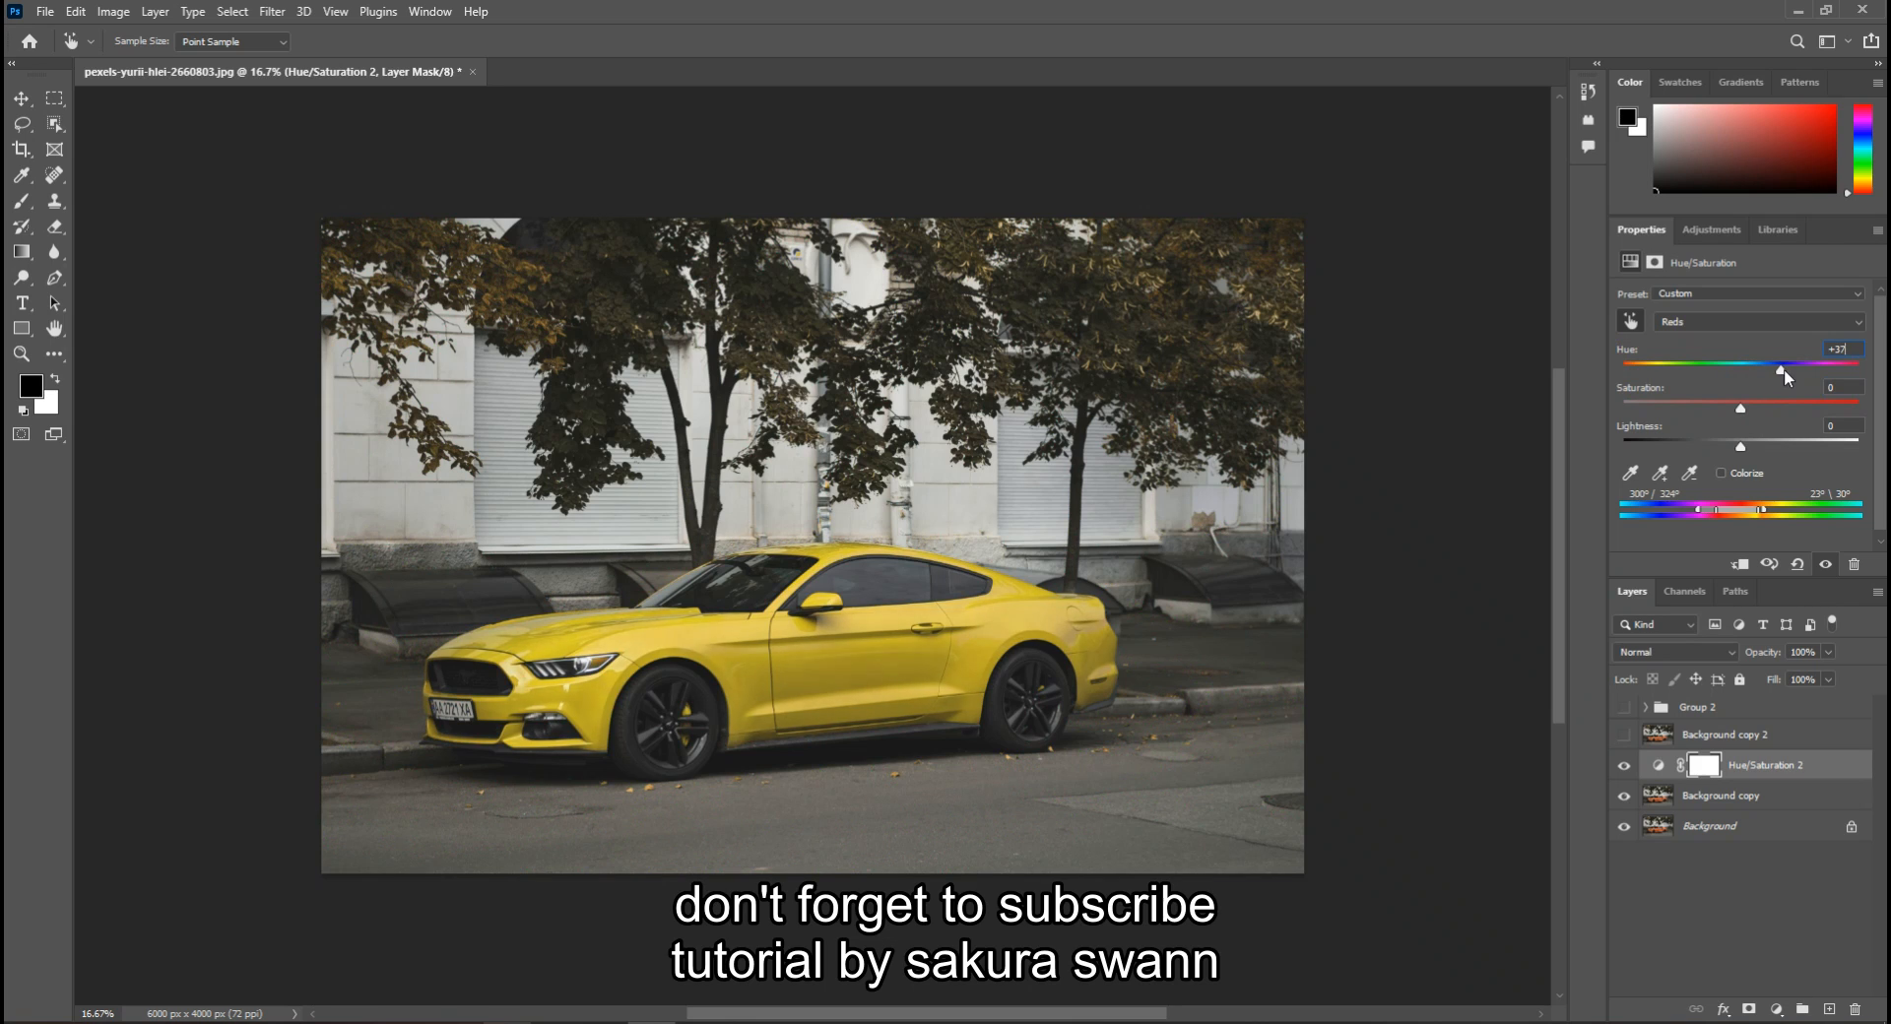
Select a rectangle over the photo's upper-left foliage and fill it with black on the Hue/Saturation layer mask using the Paint Bucket
click(54, 98)
drag(313, 213, 677, 511)
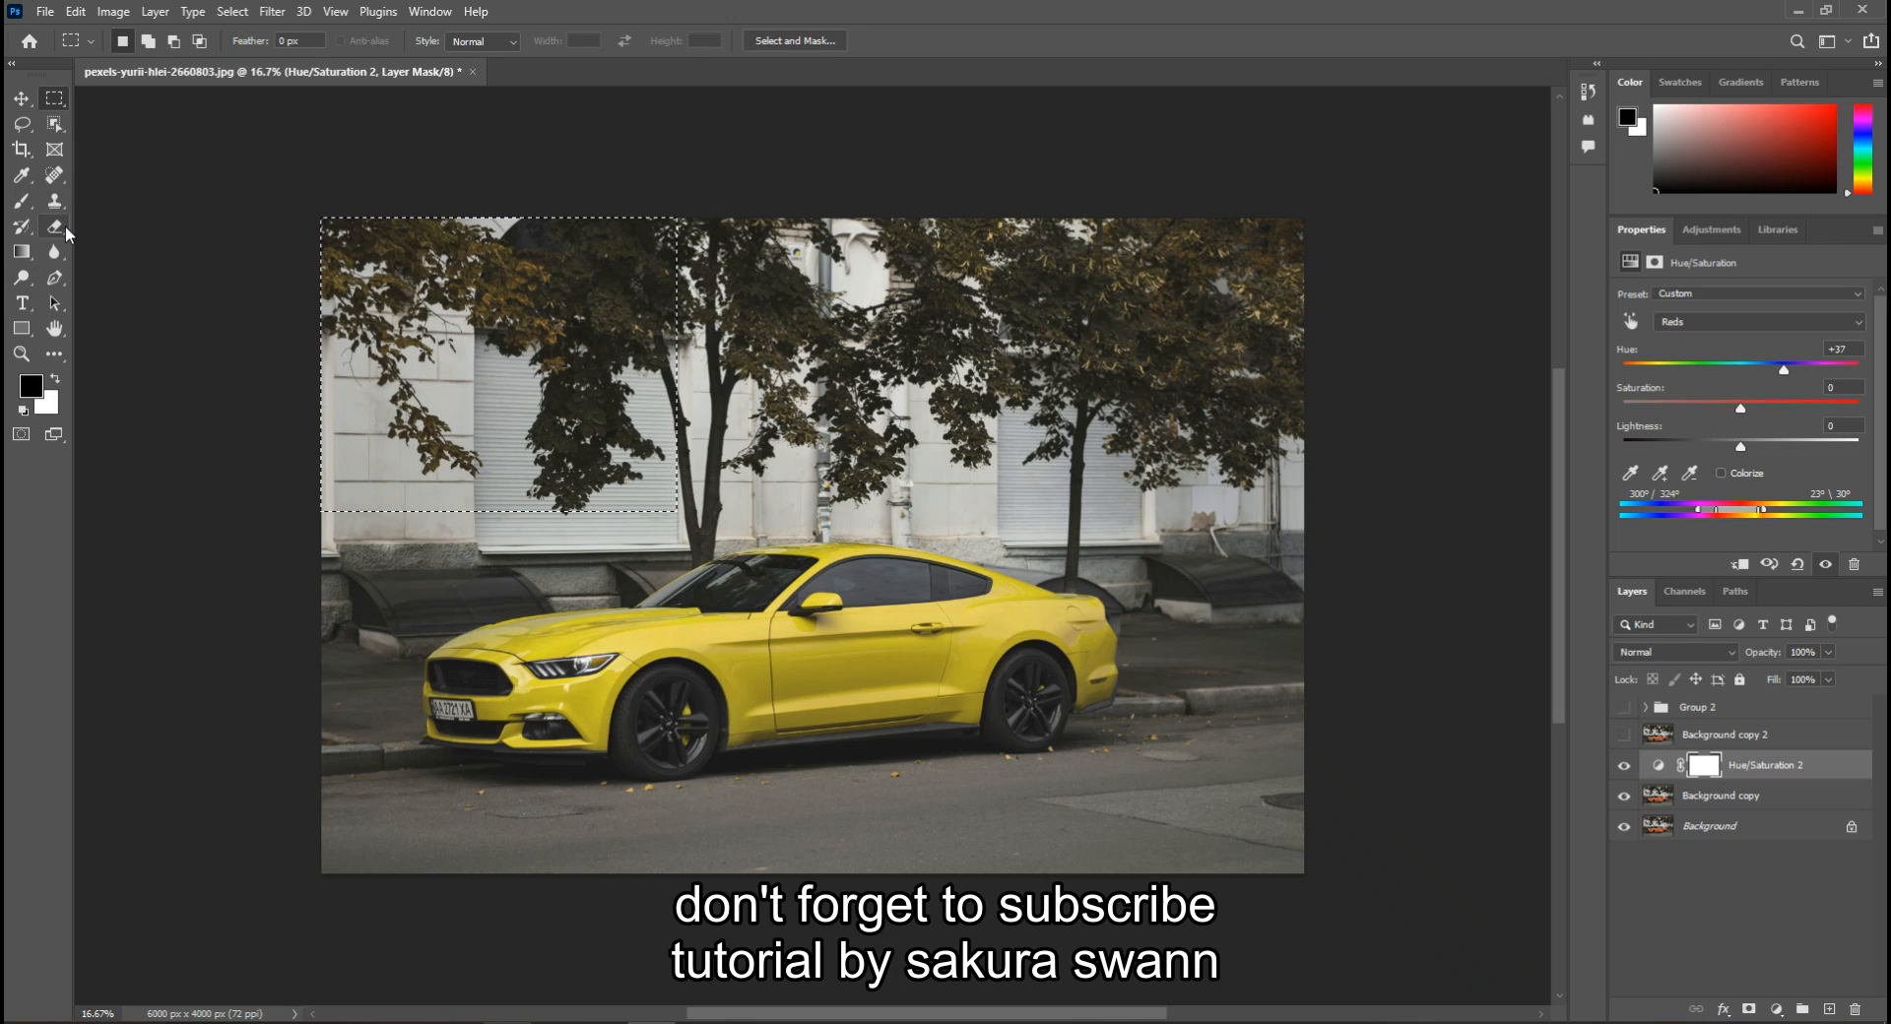
click(29, 258)
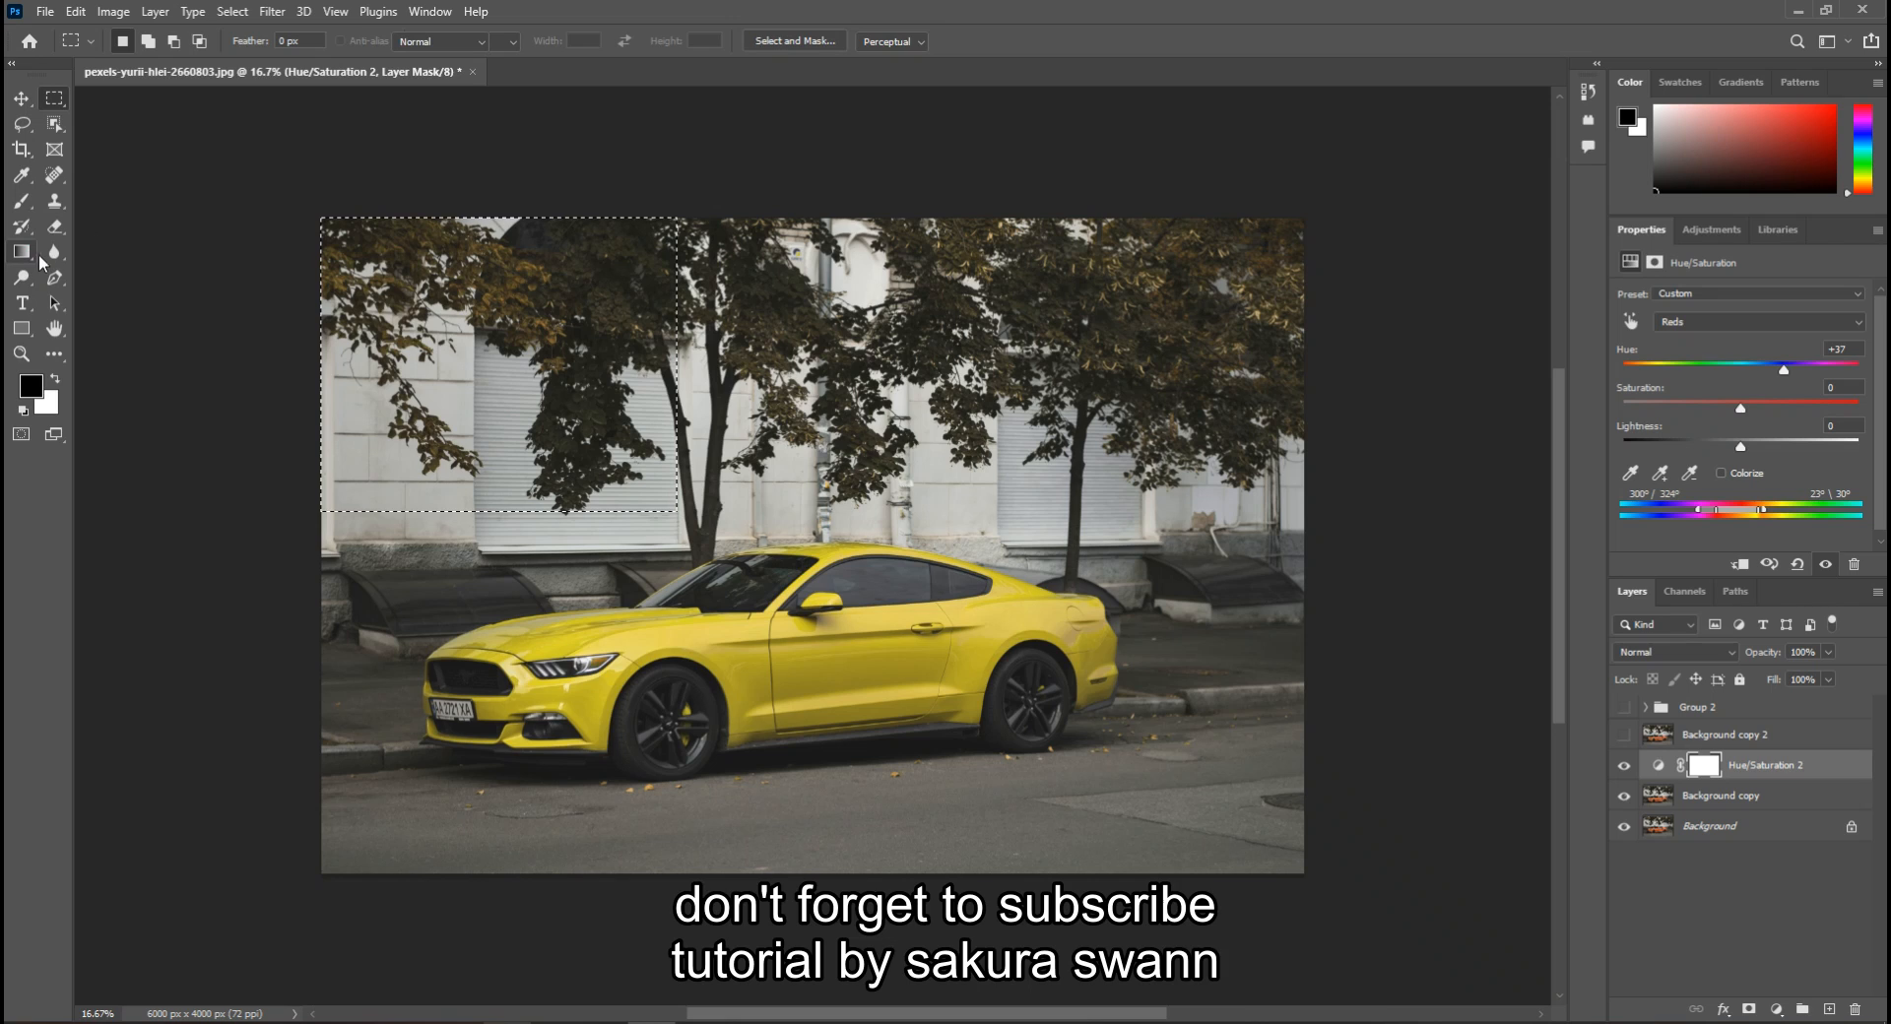
right_click(29, 258)
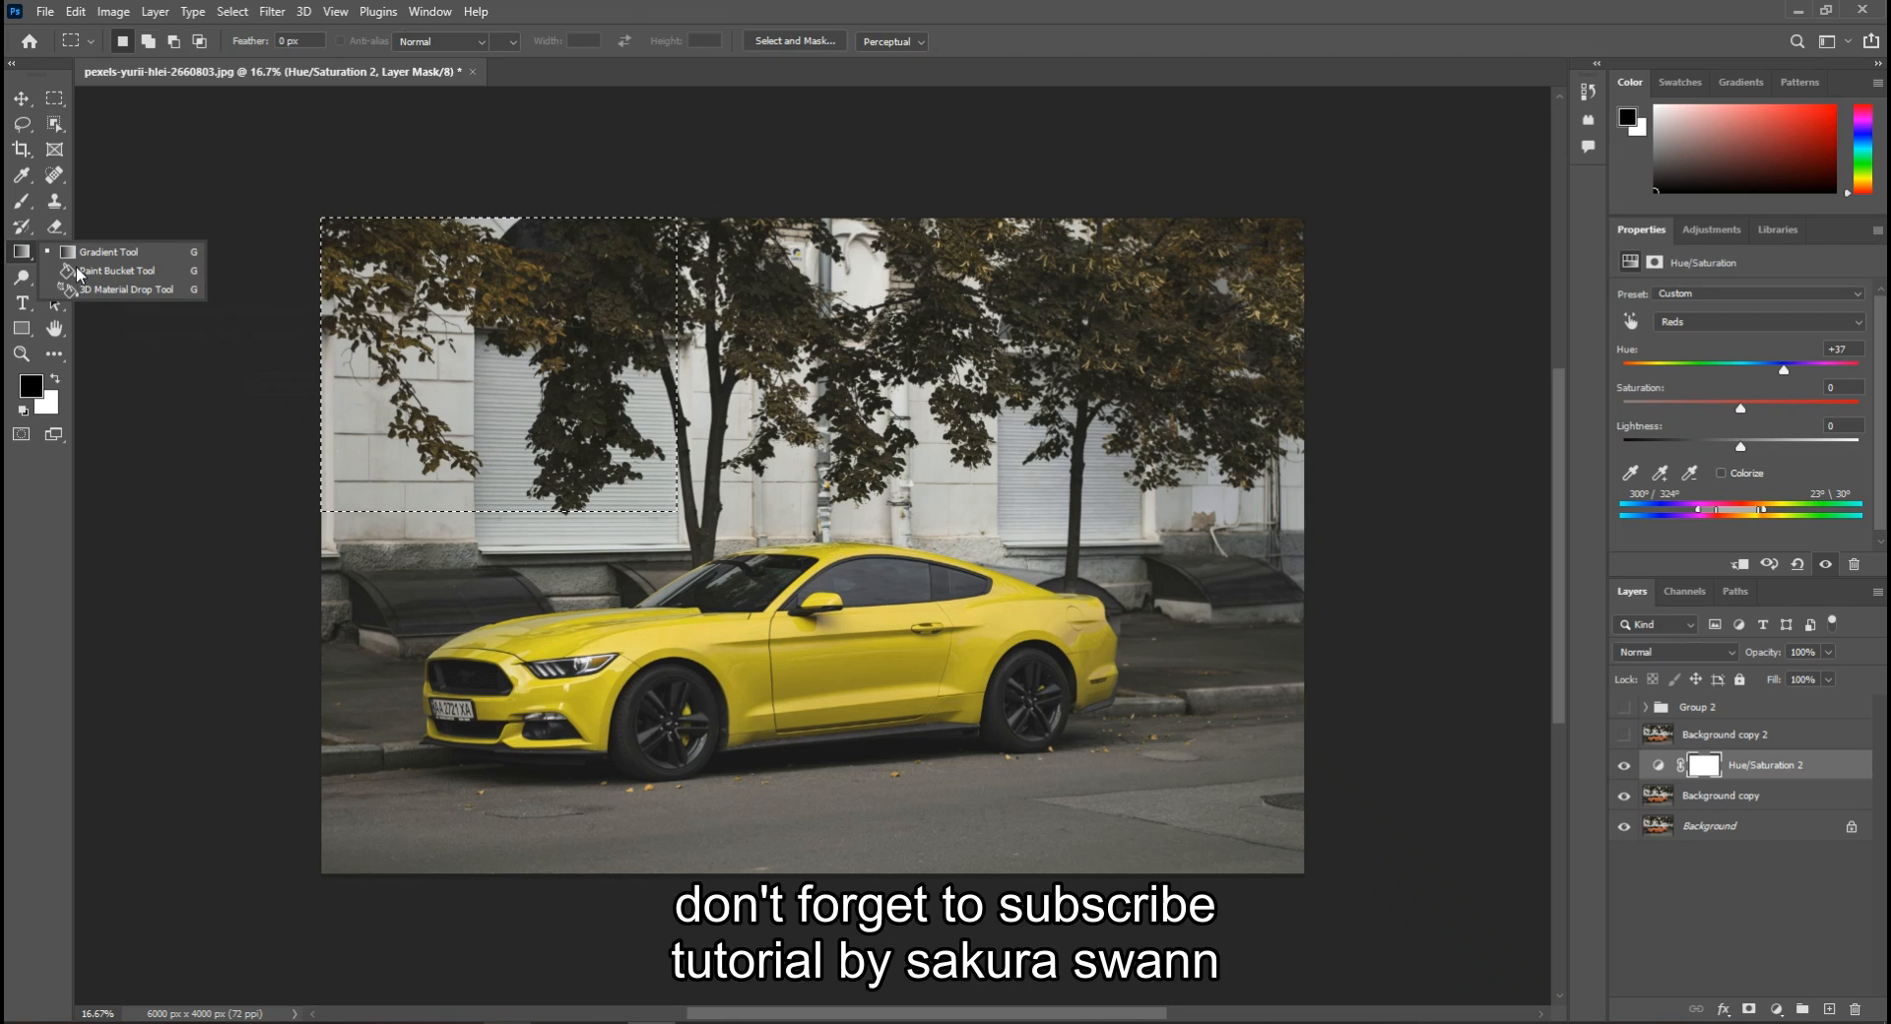
click(78, 272)
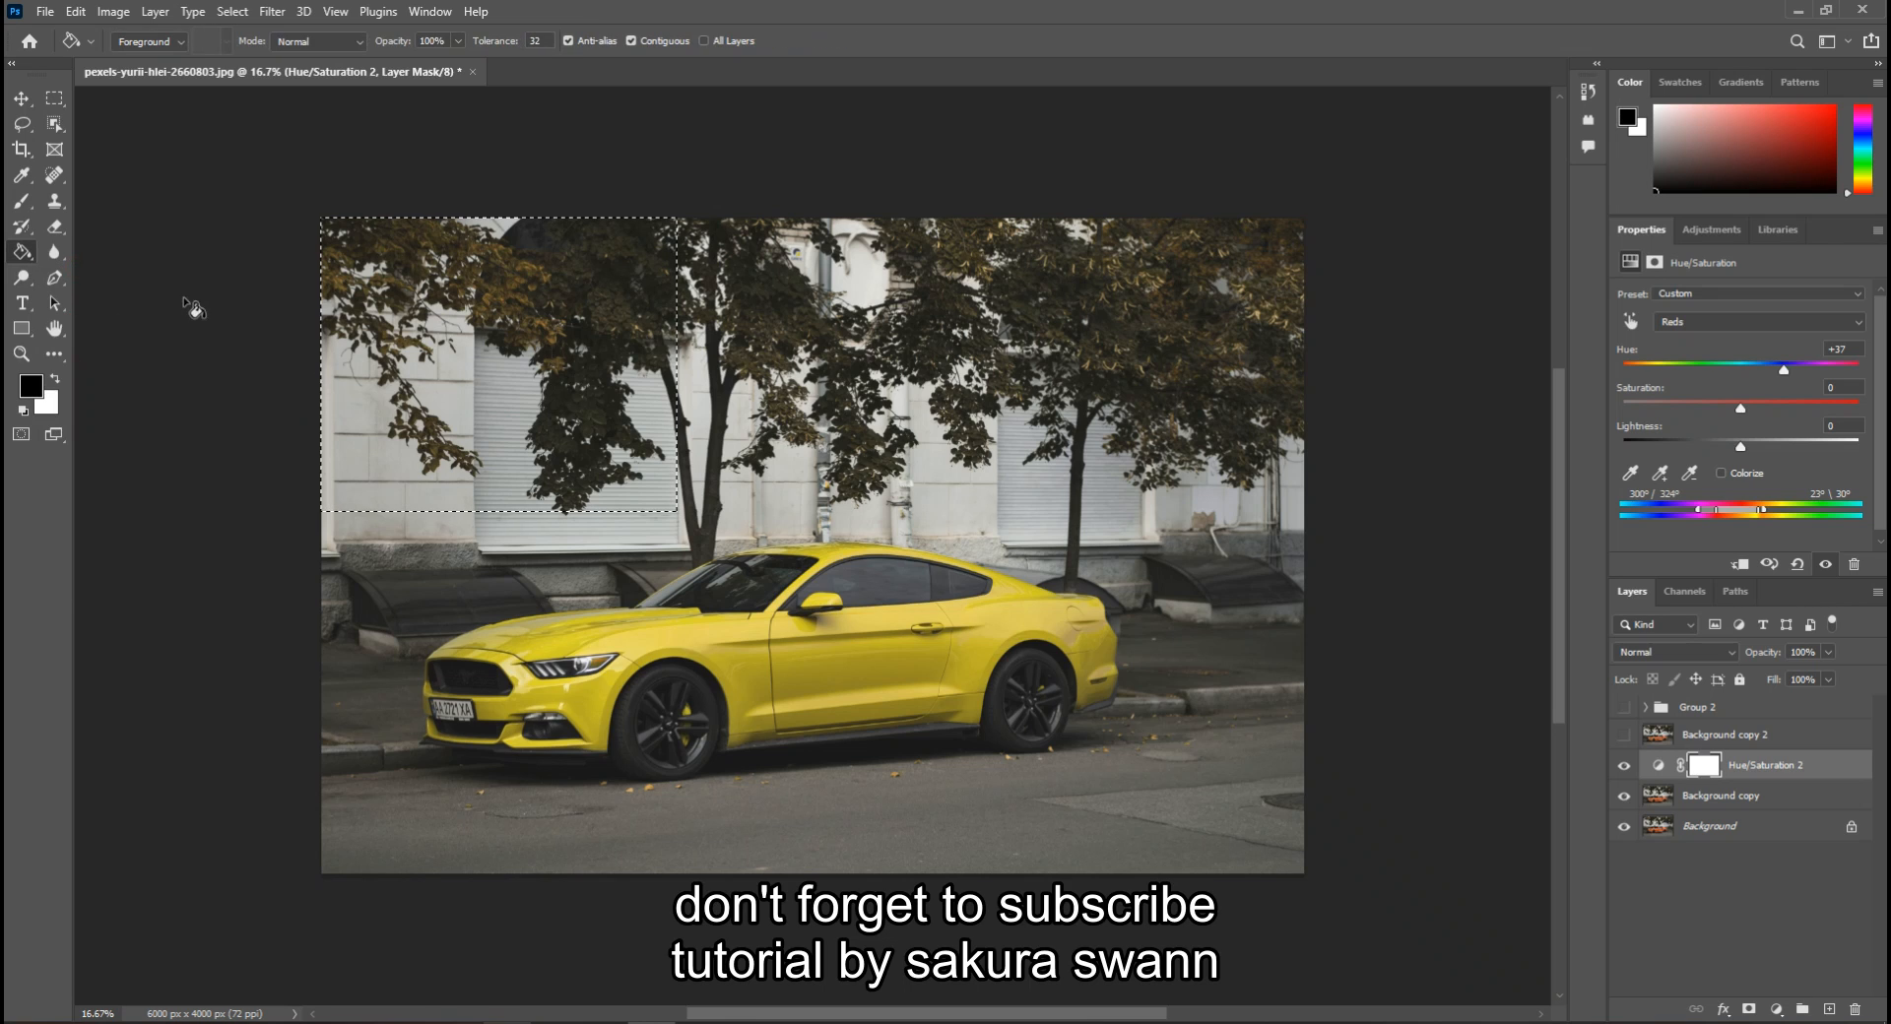
click(391, 285)
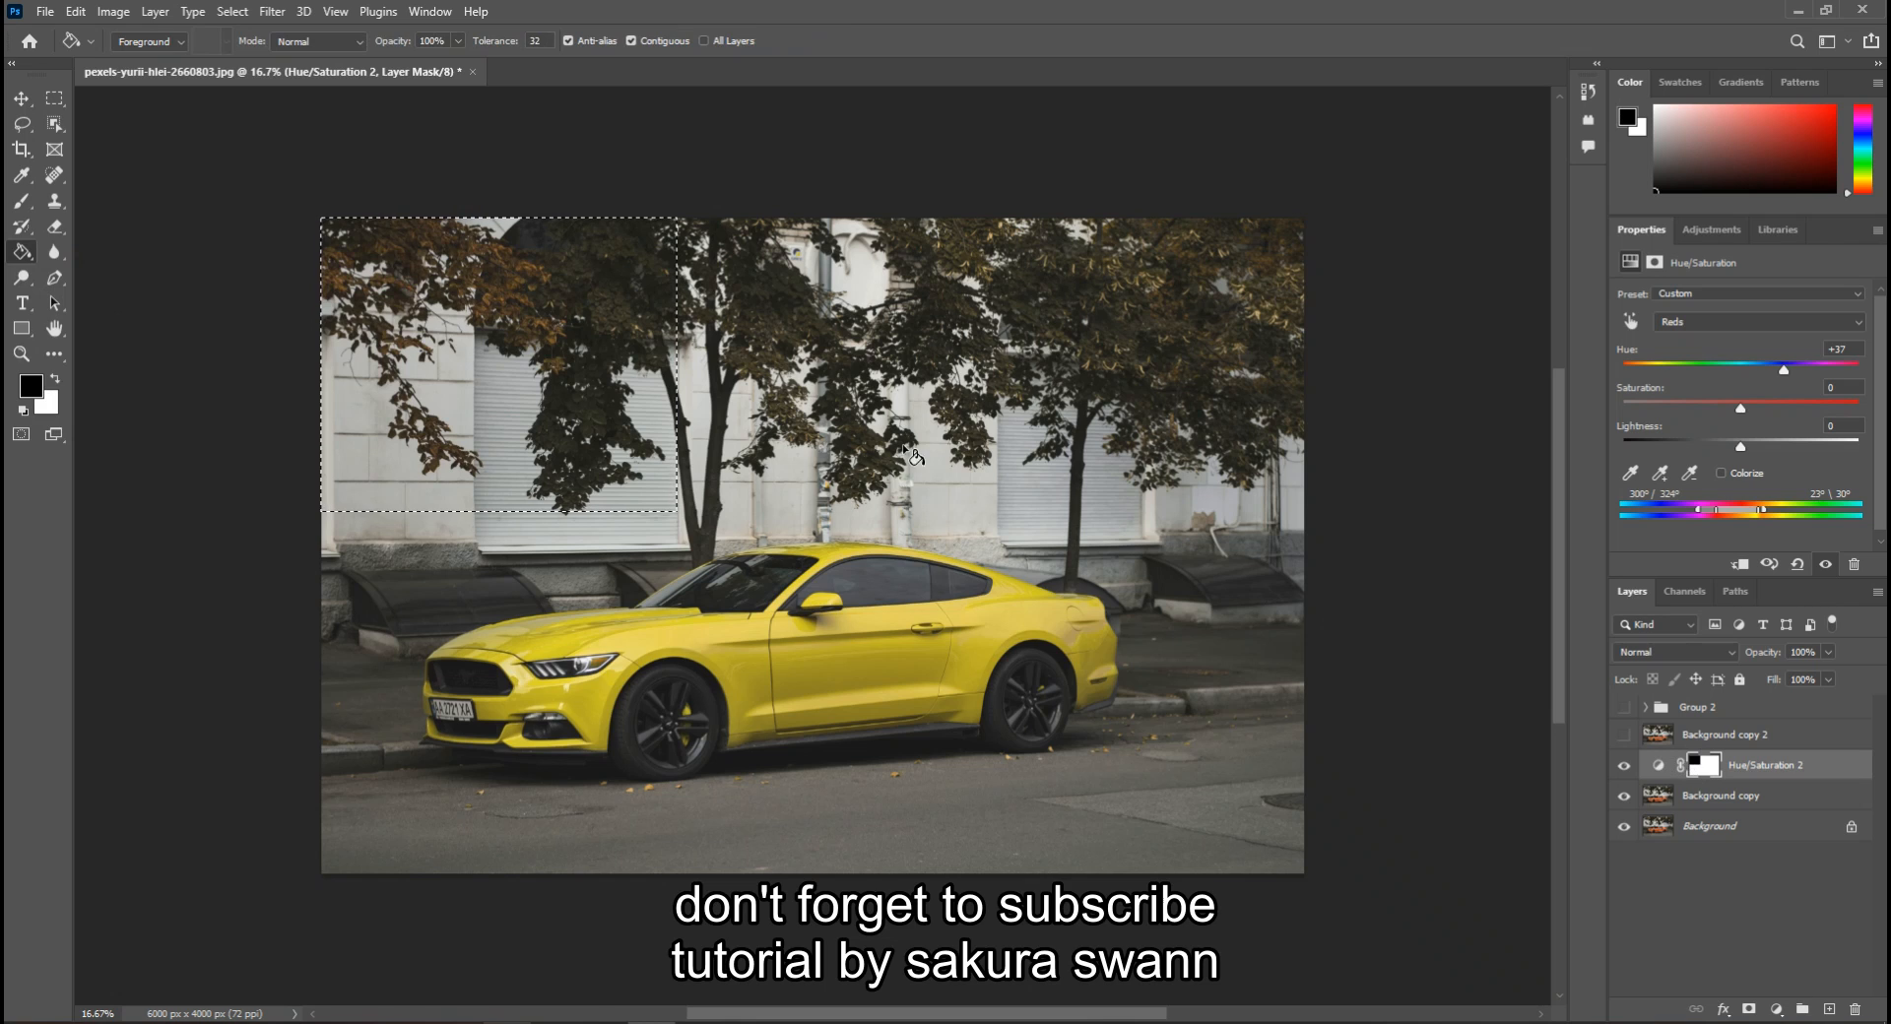
Clear the rectangular selection over the photo's foliage
key(v)
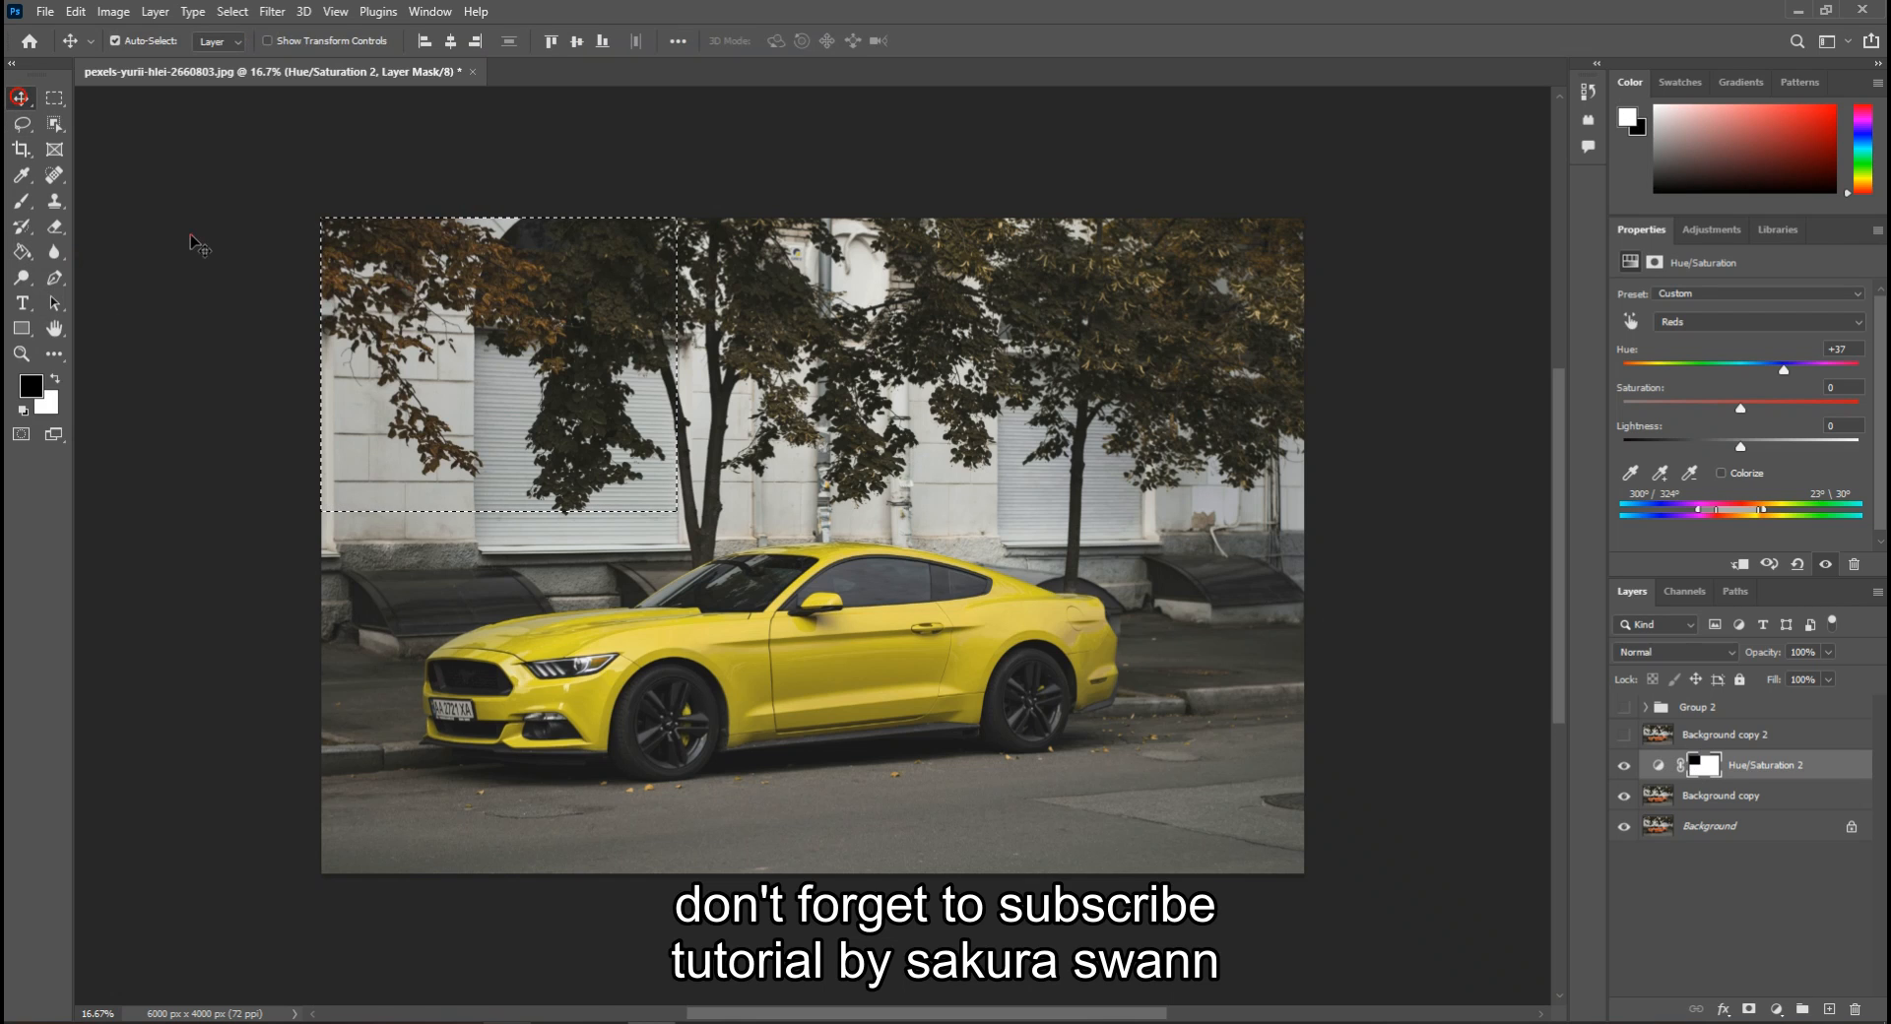
click(192, 238)
key(ctrl+d)
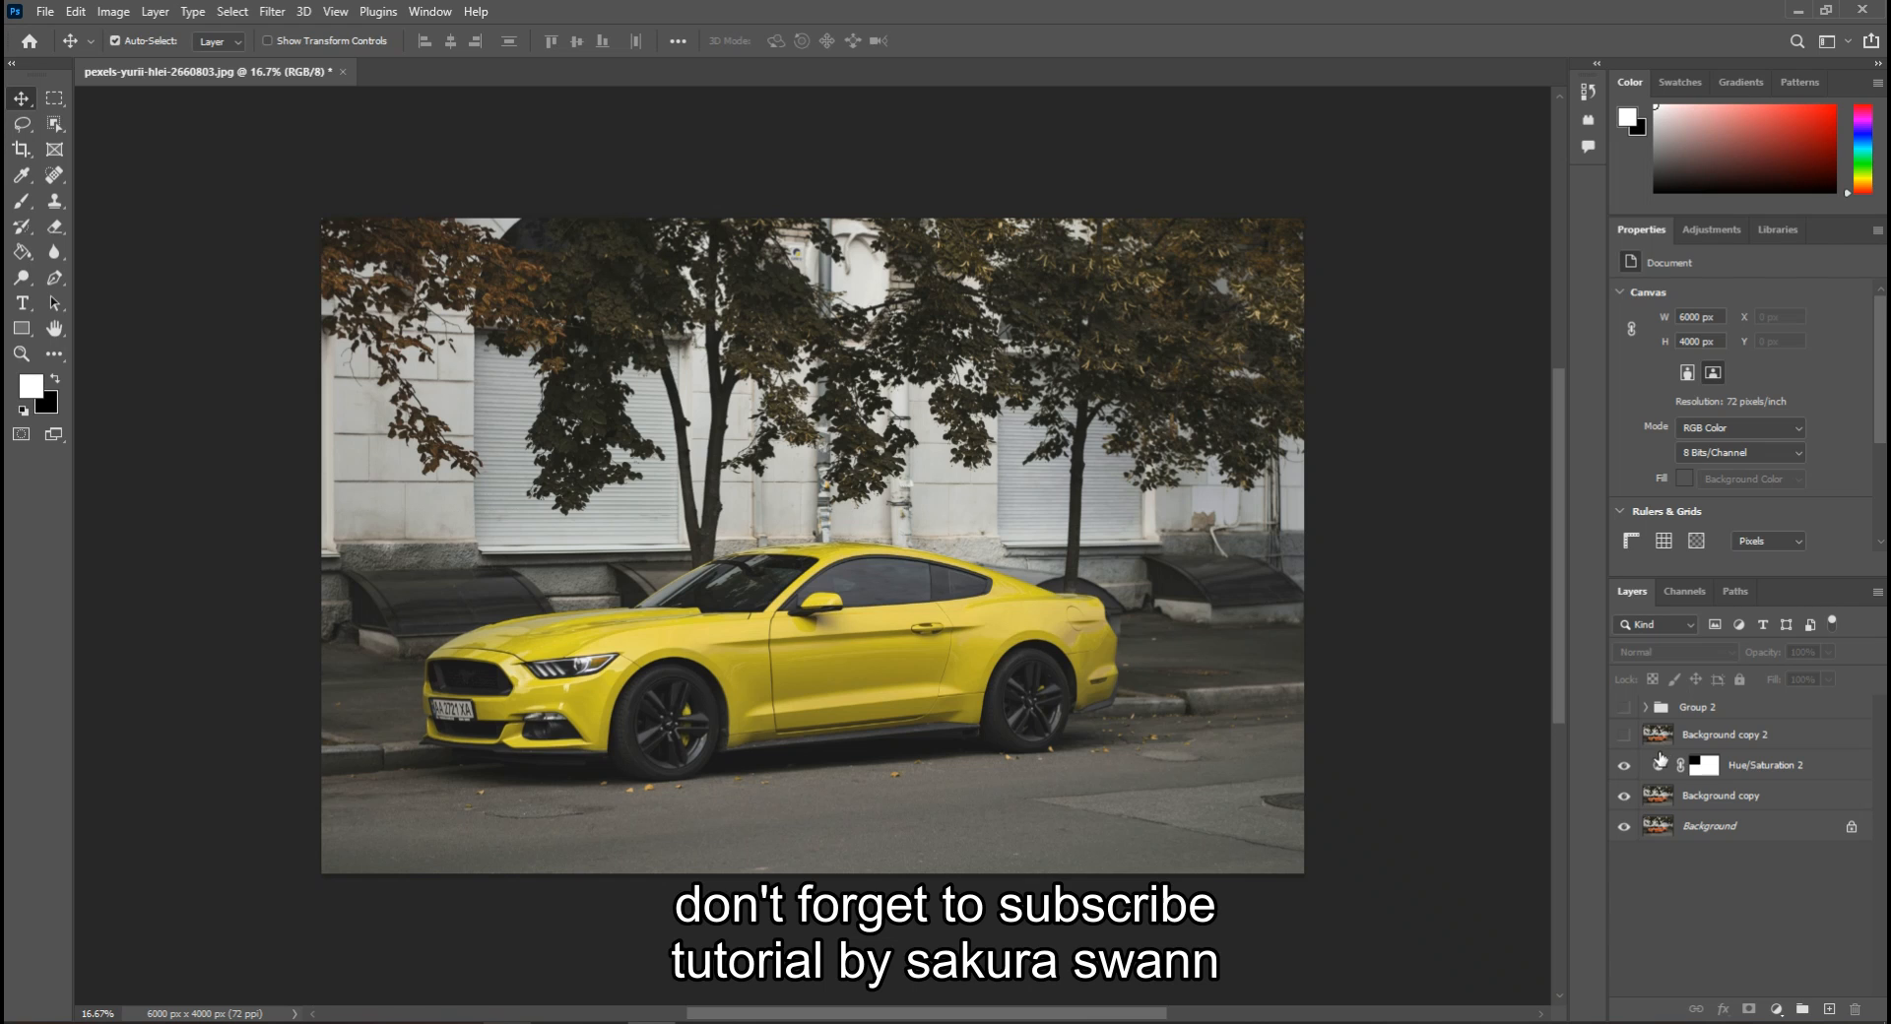
Try Master Hue and Lightness changes on the Hue/Saturation 2 layer, leaving Hue at +1 and resetting Lightness to 0
click(1663, 766)
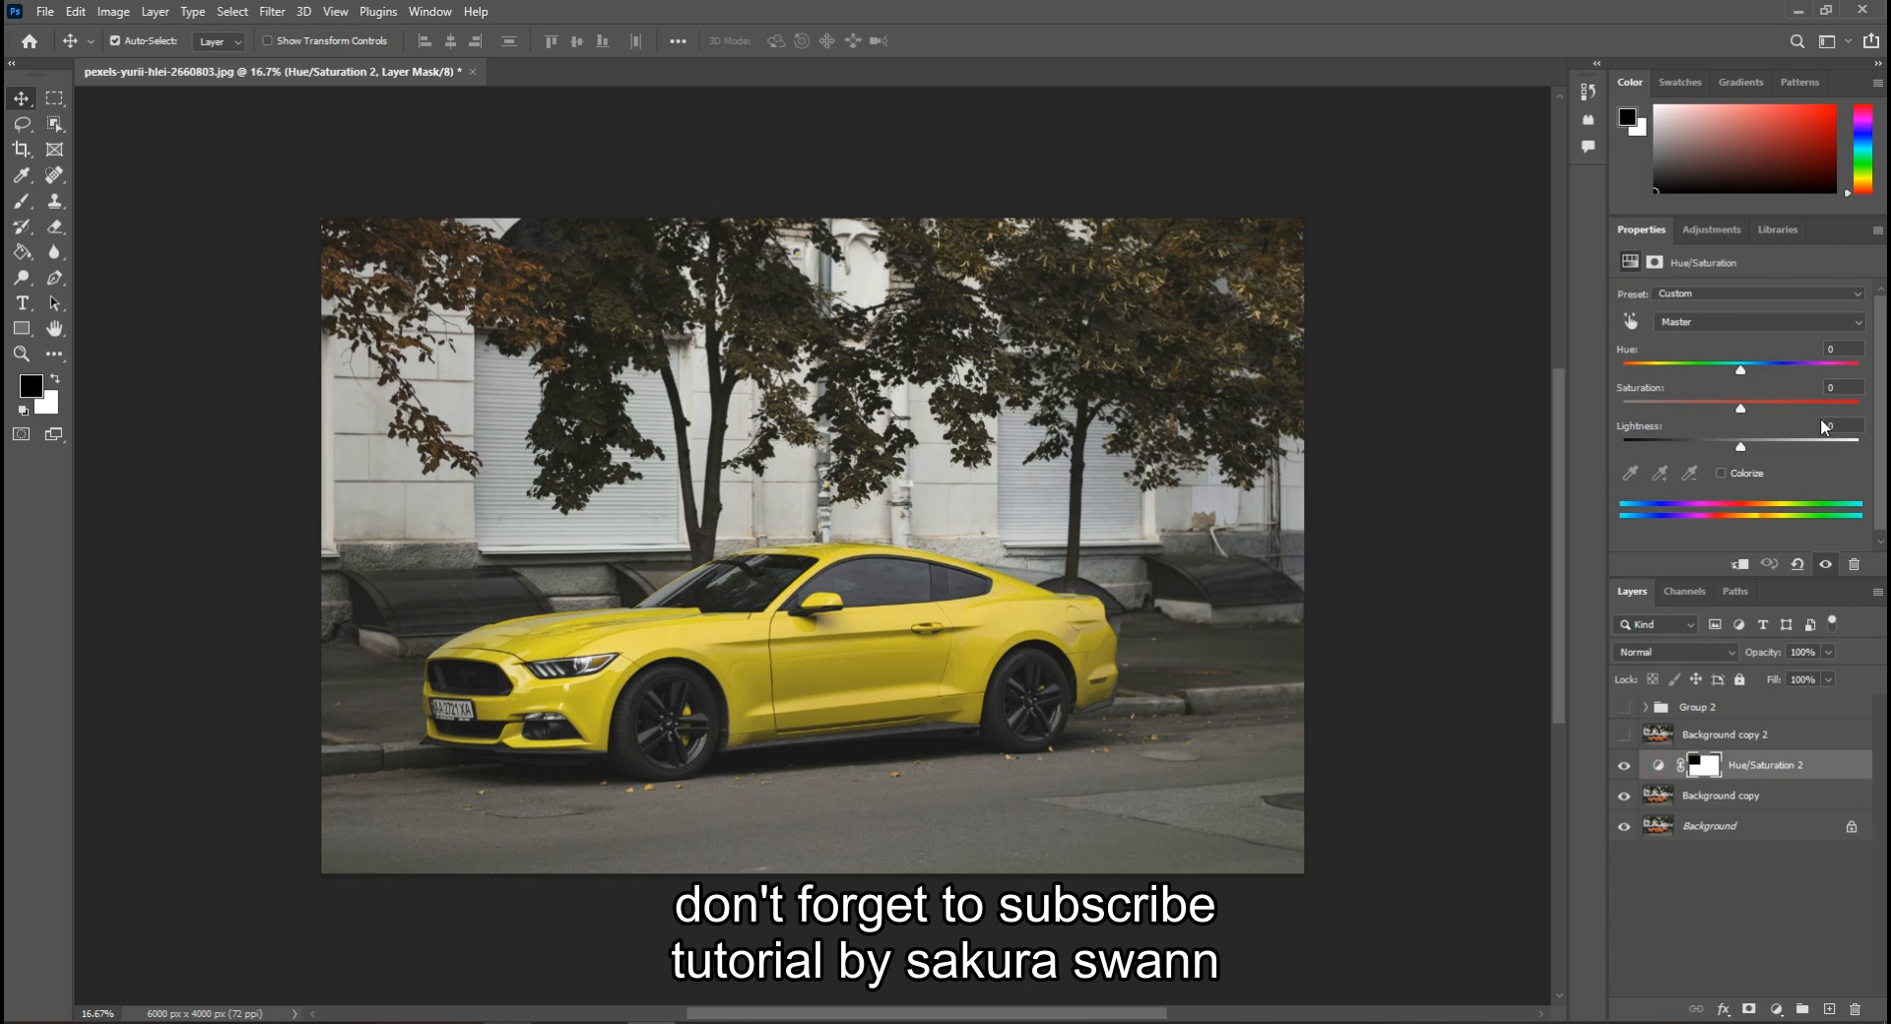
mouse_move(1740, 370)
mouse_down()
mouse_move(1713, 369)
mouse_move(1772, 370)
mouse_move(1667, 380)
mouse_move(1868, 382)
mouse_move(1733, 387)
mouse_move(1755, 377)
mouse_up()
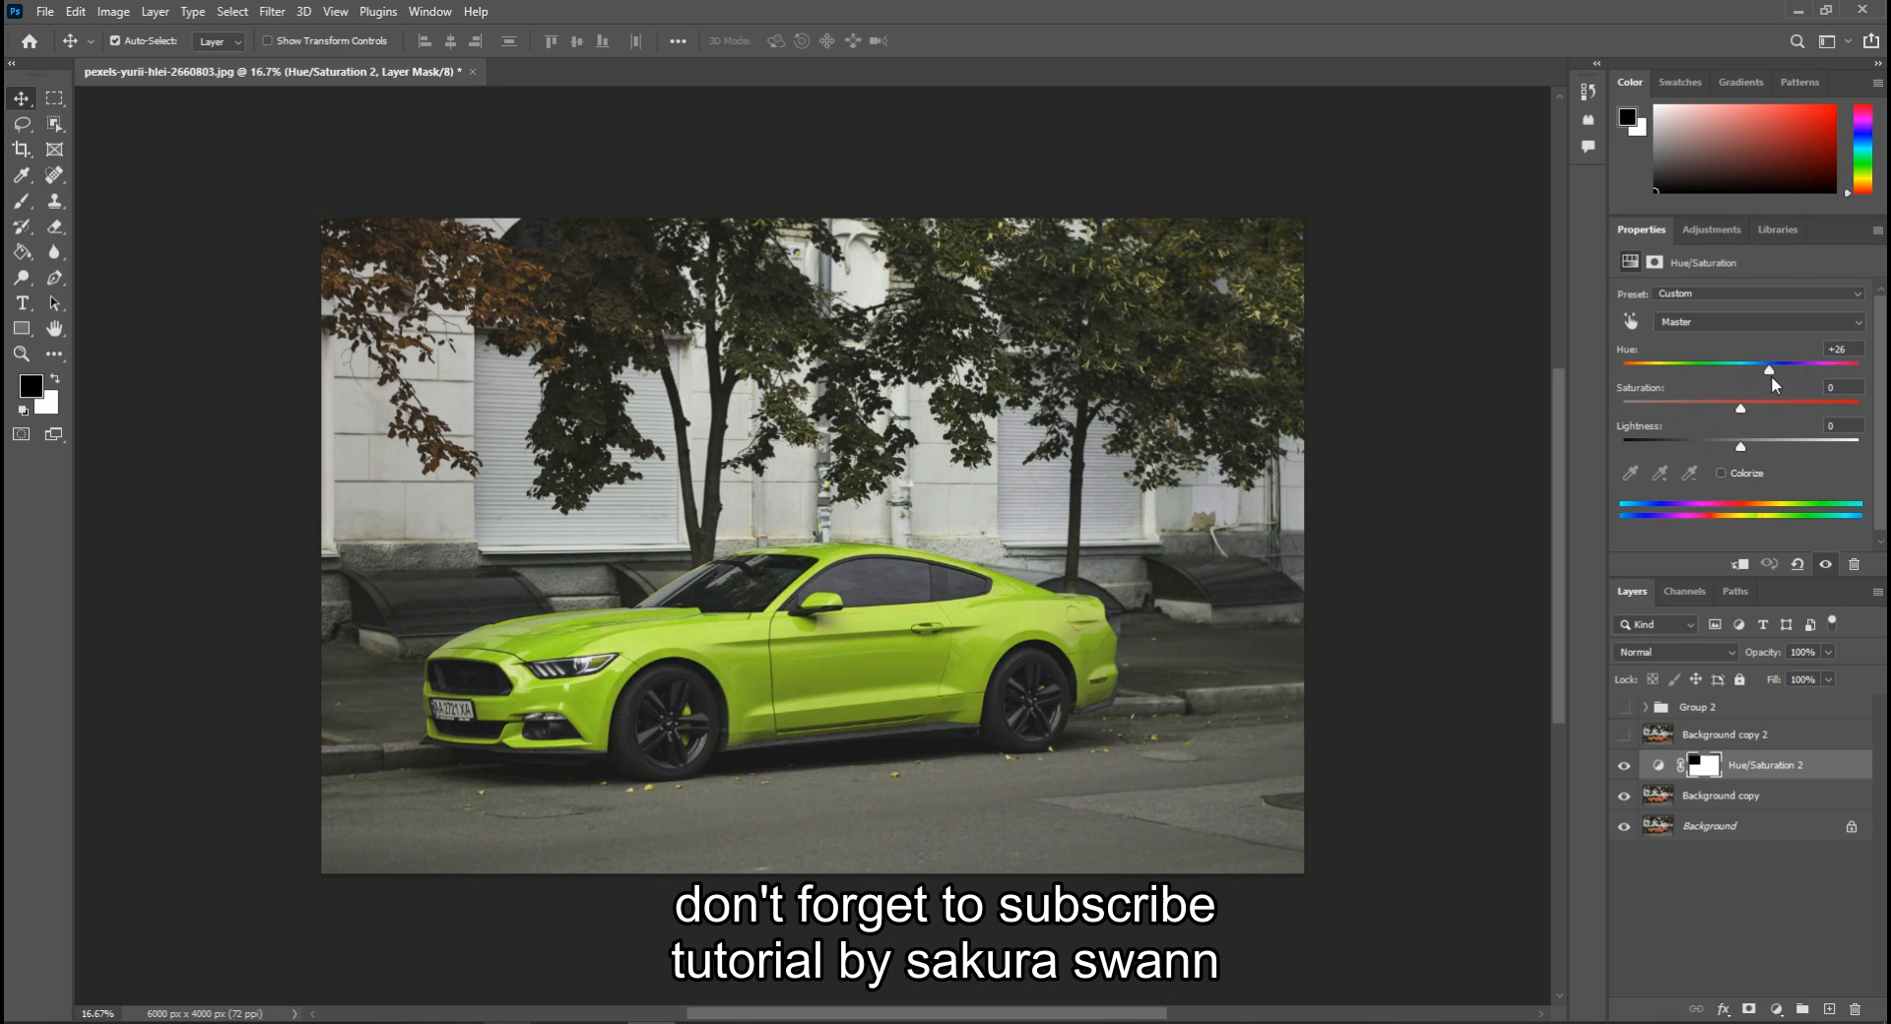
drag(1748, 384, 1741, 376)
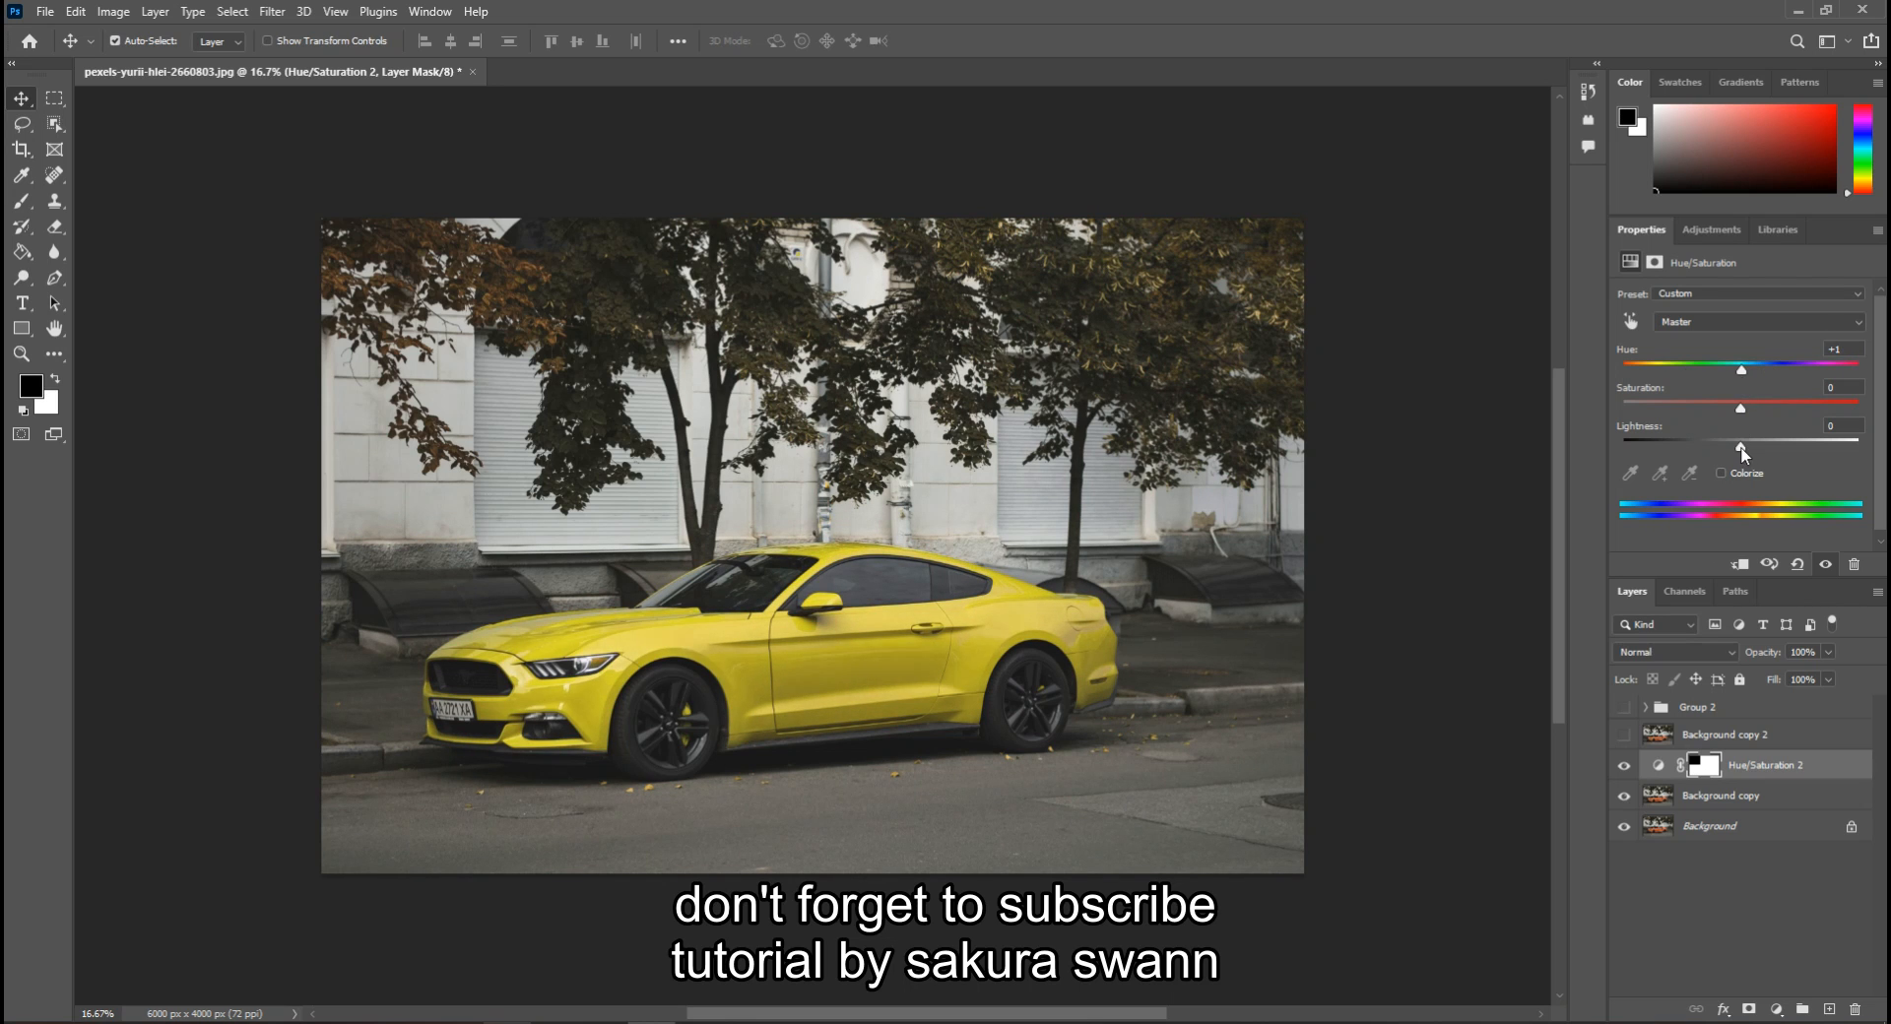
mouse_move(1776, 447)
mouse_down()
mouse_move(1601, 452)
mouse_move(1786, 447)
mouse_up()
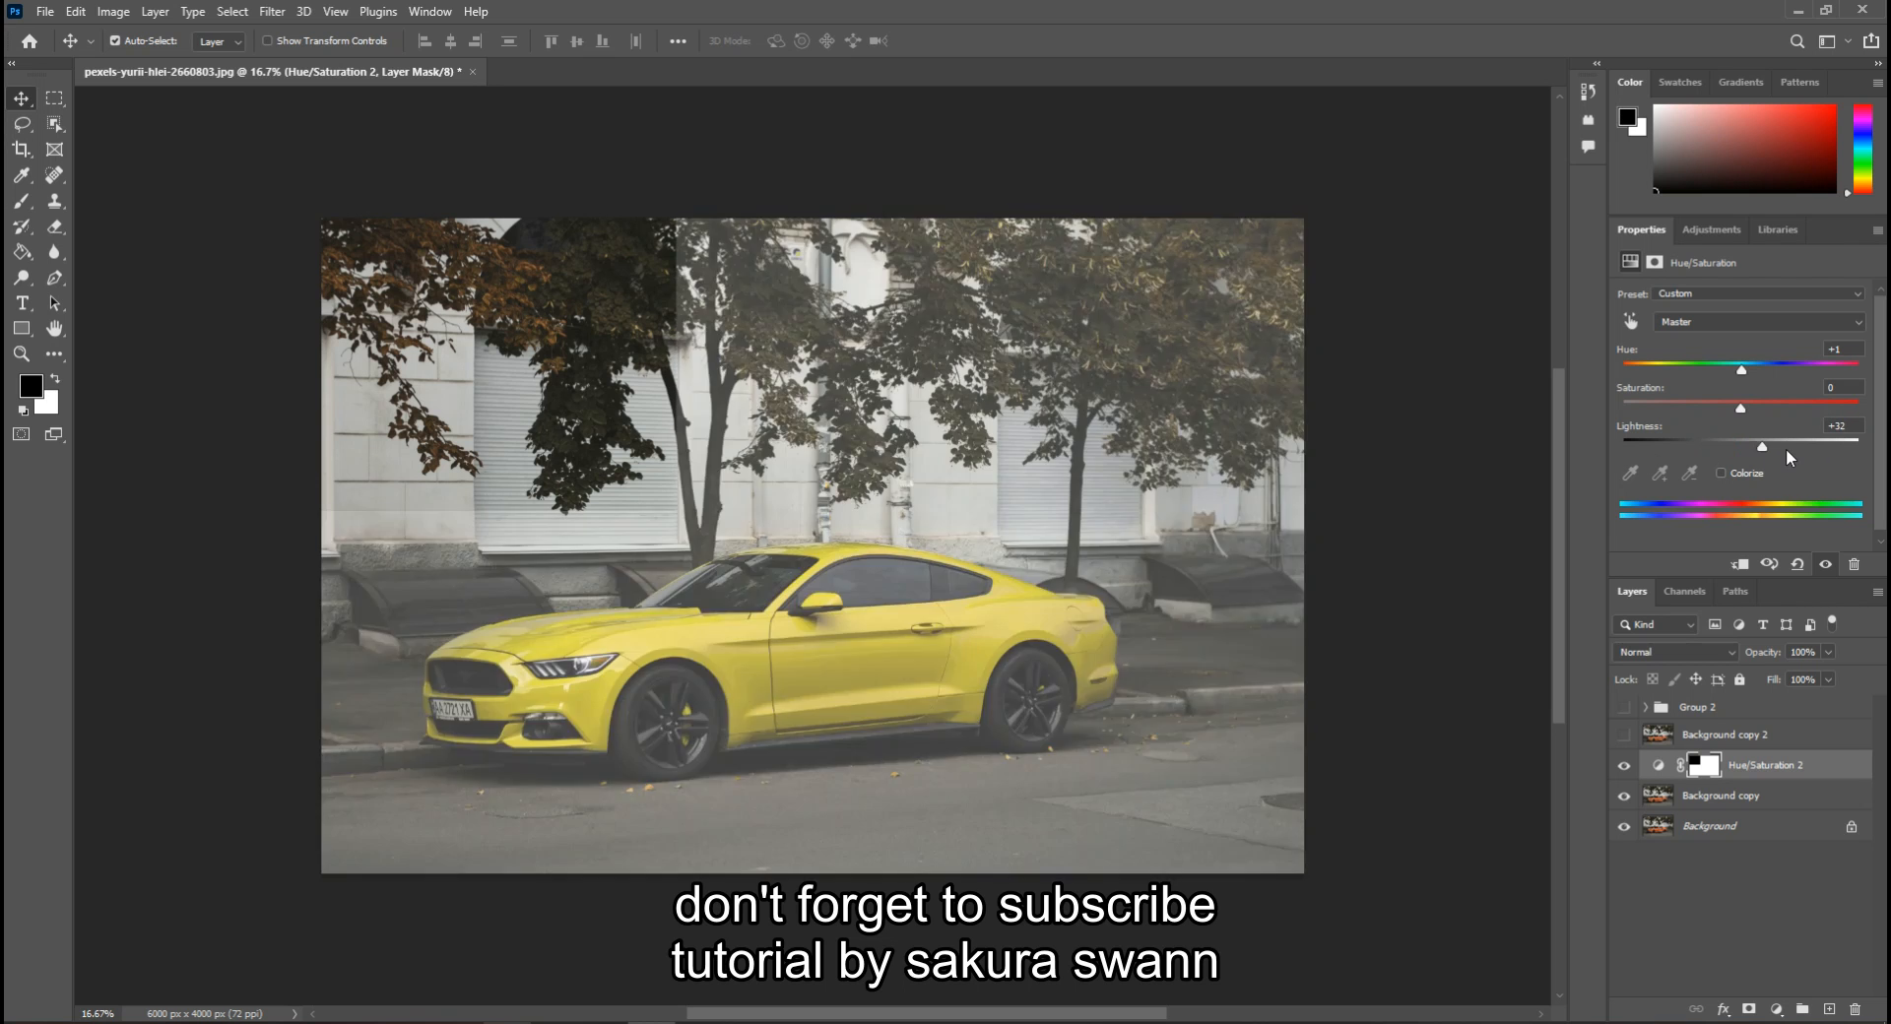
double_click(1648, 428)
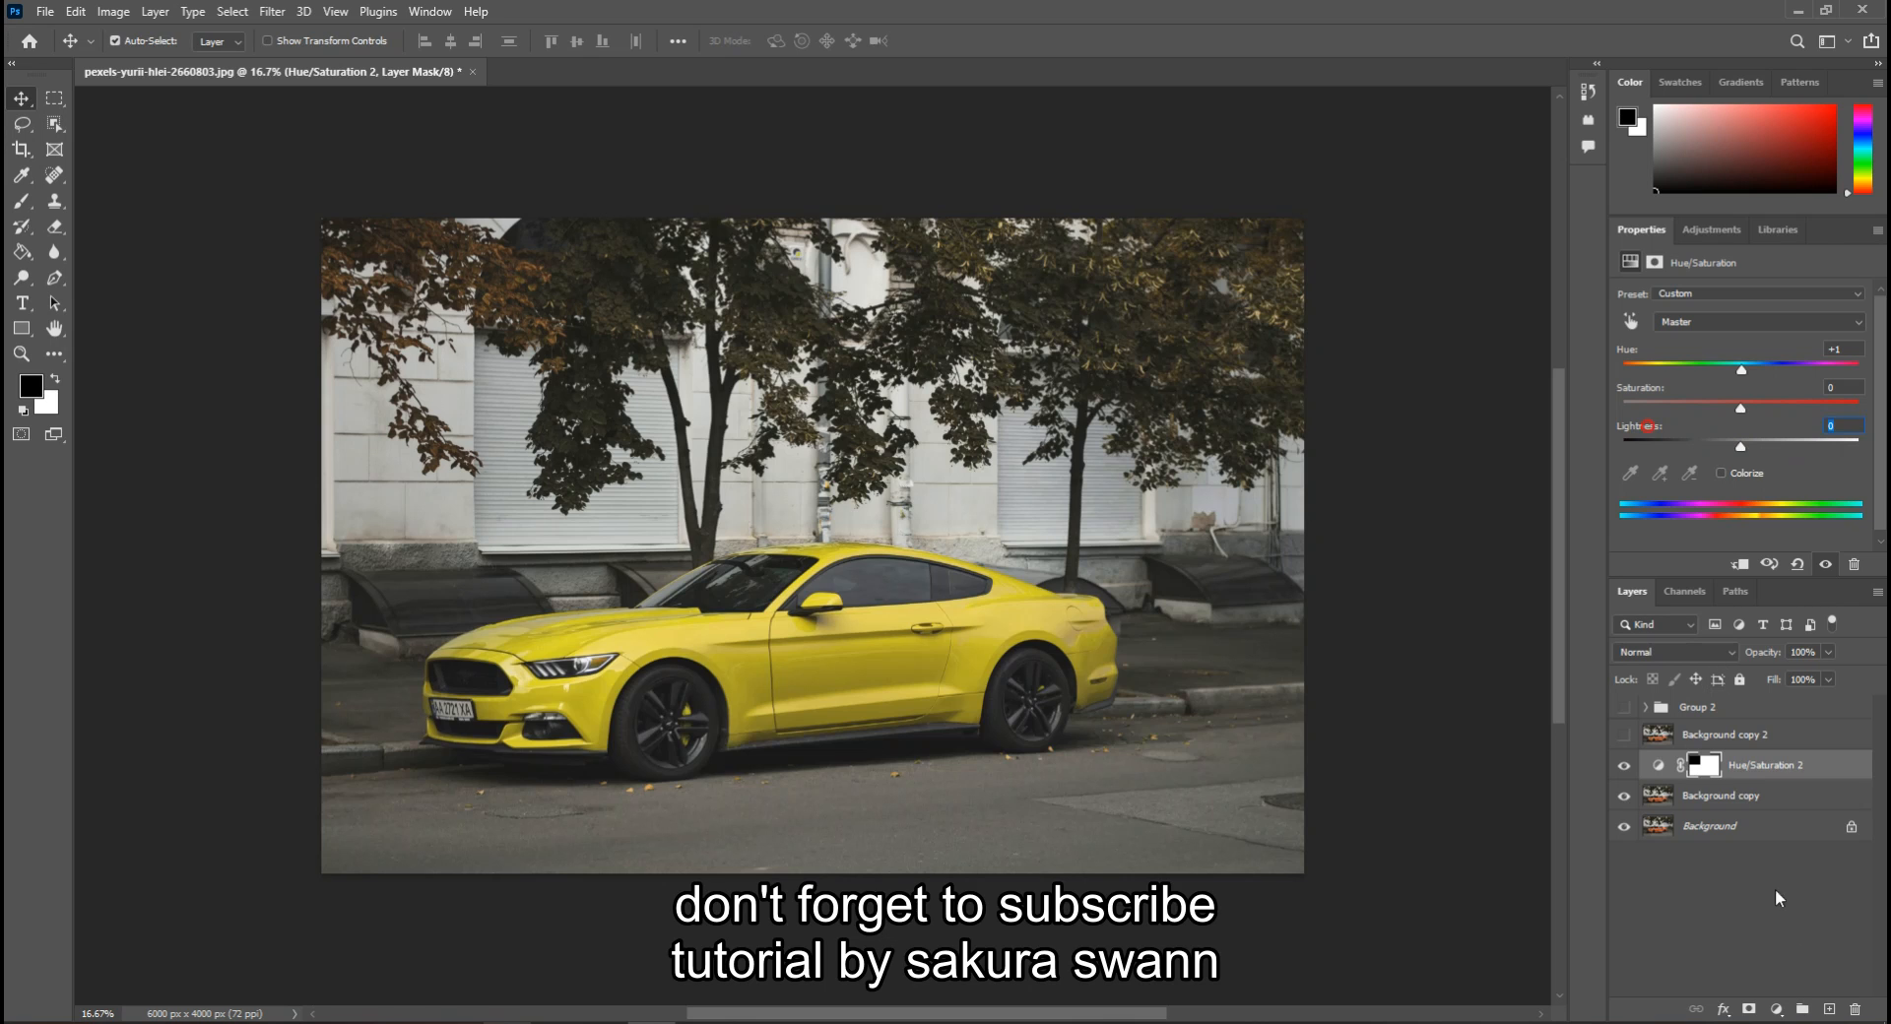
Add a Levels adjustment above Hue/Saturation 2 with input levels of 15 for shadows, 1.13 for midtones and 246 for highlights
click(1776, 1009)
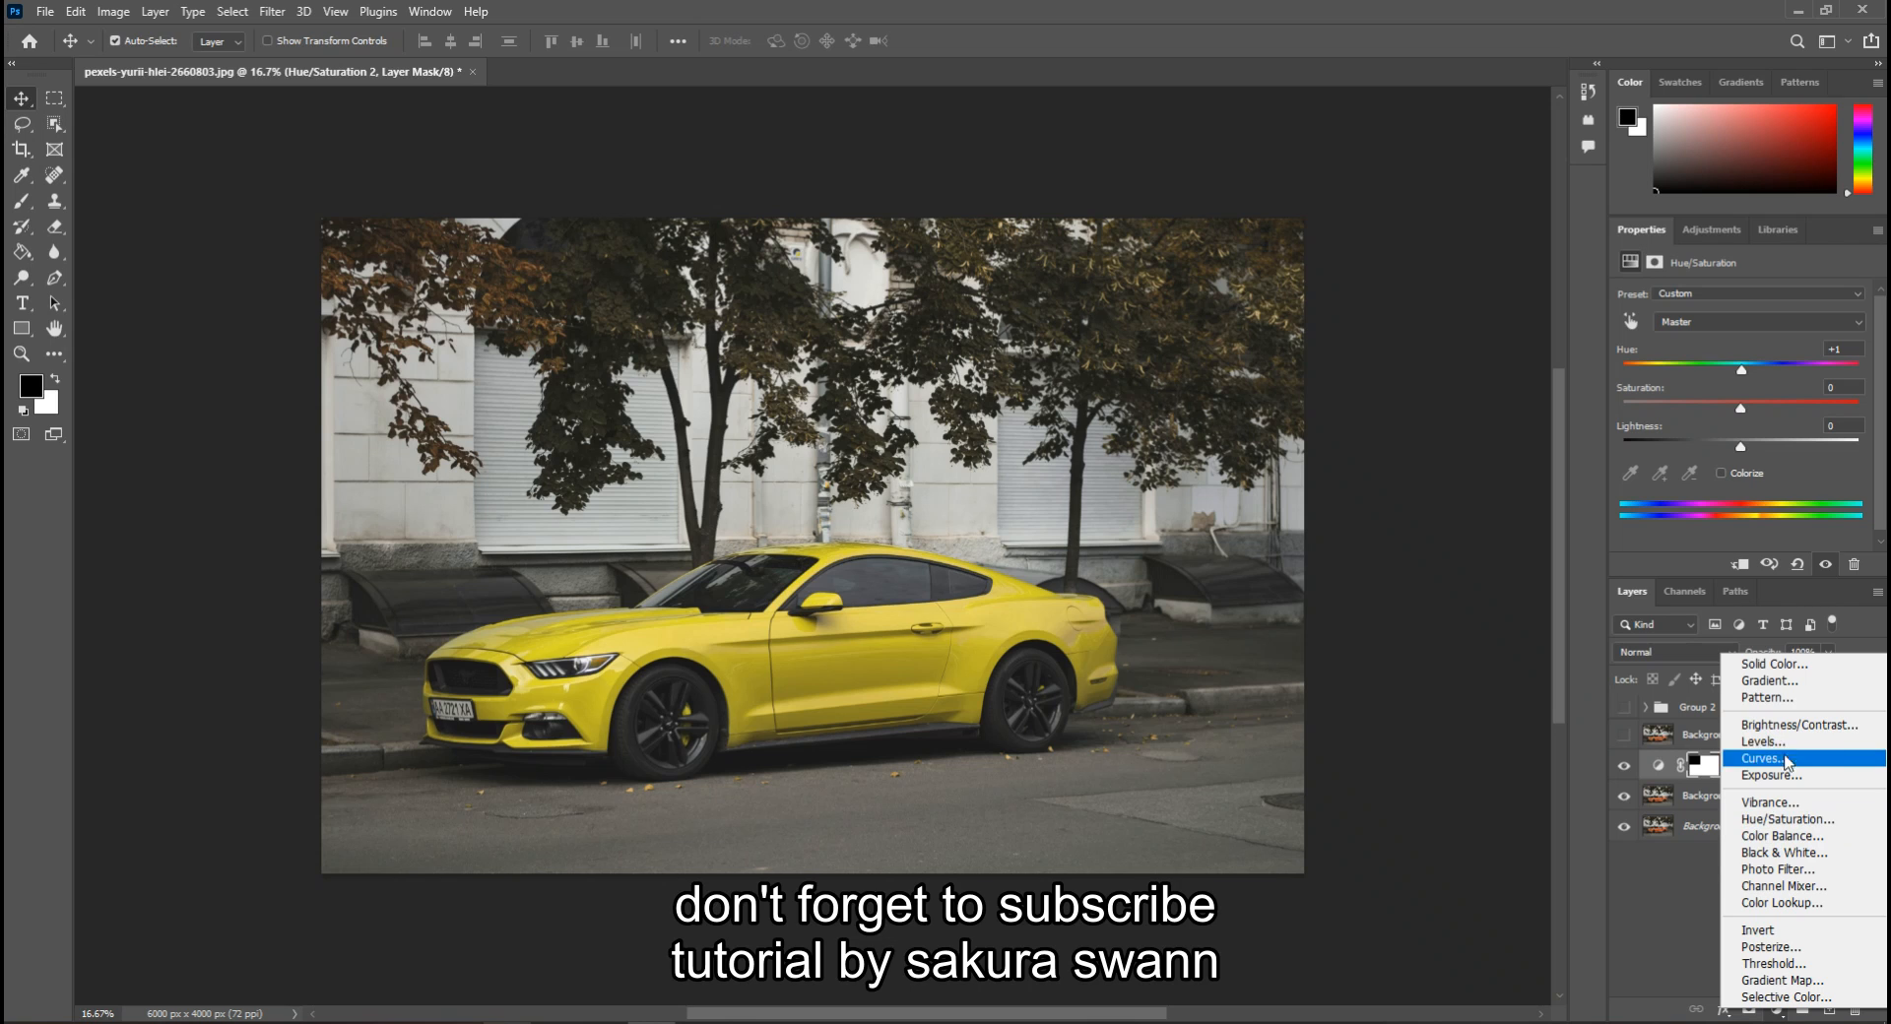
click(1776, 742)
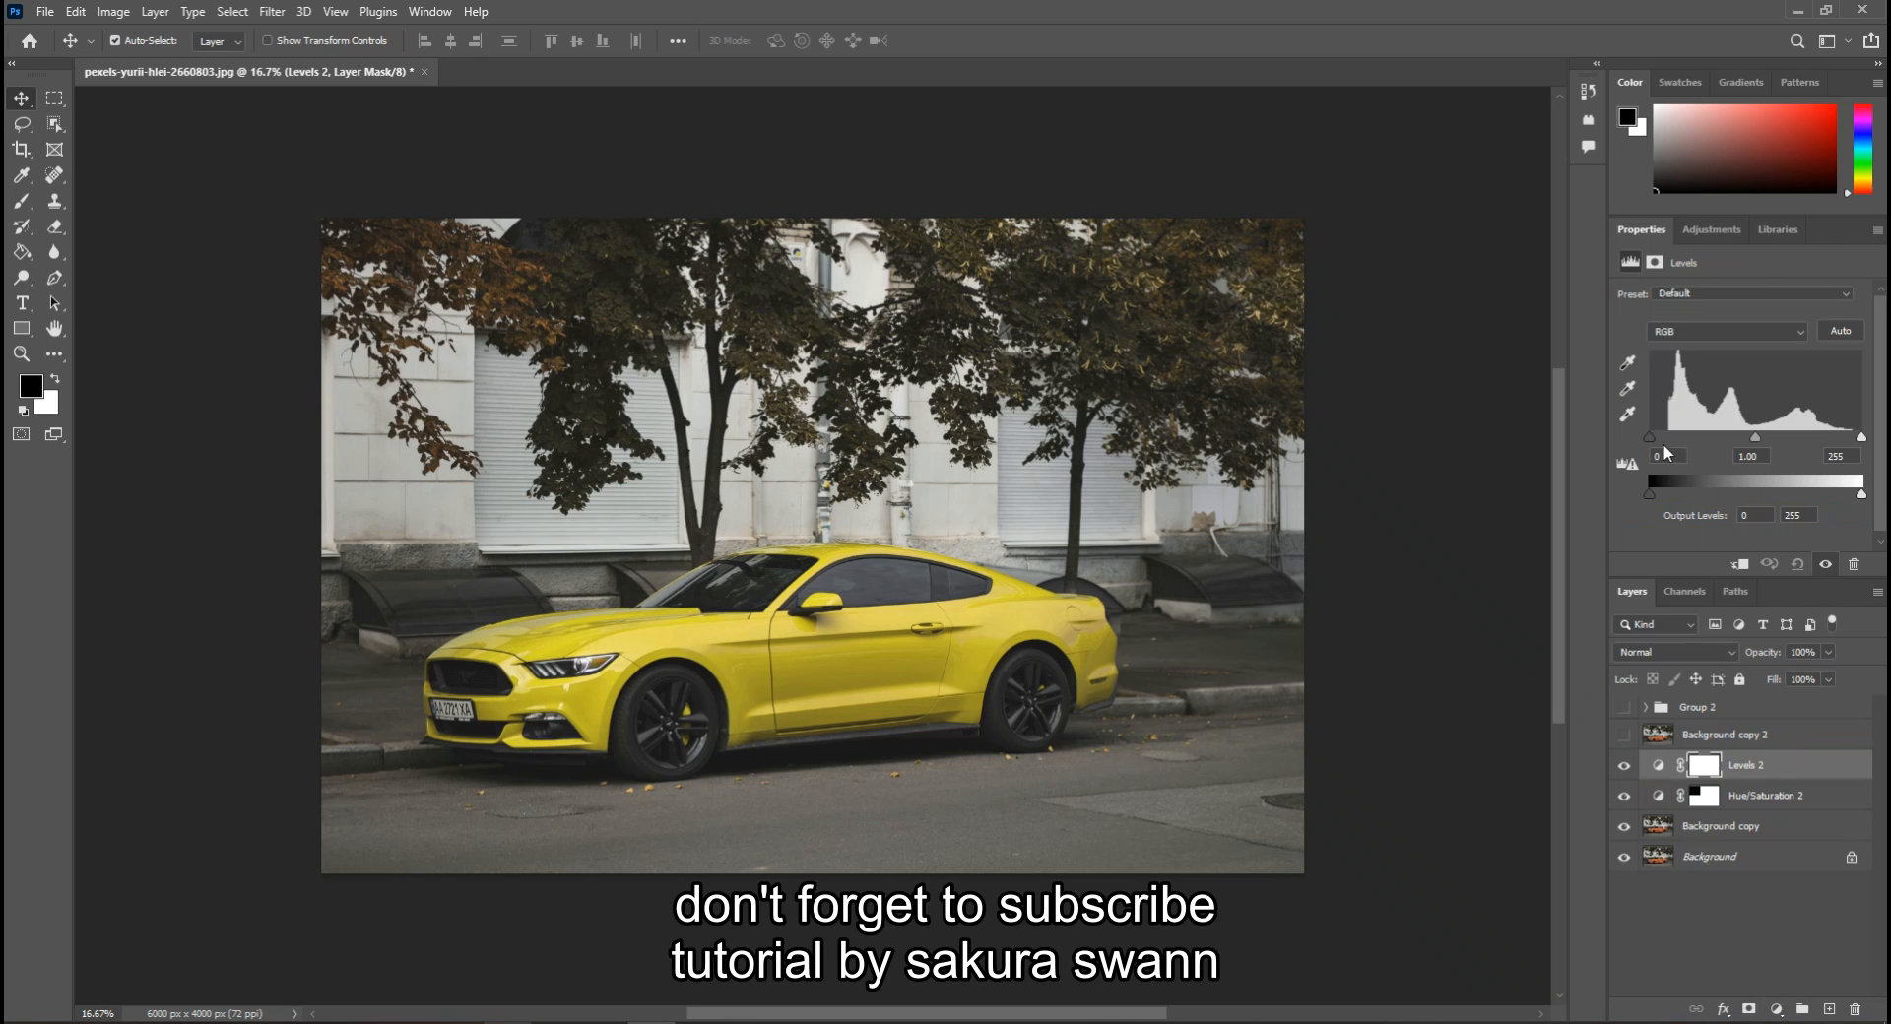
drag(1650, 437, 1660, 436)
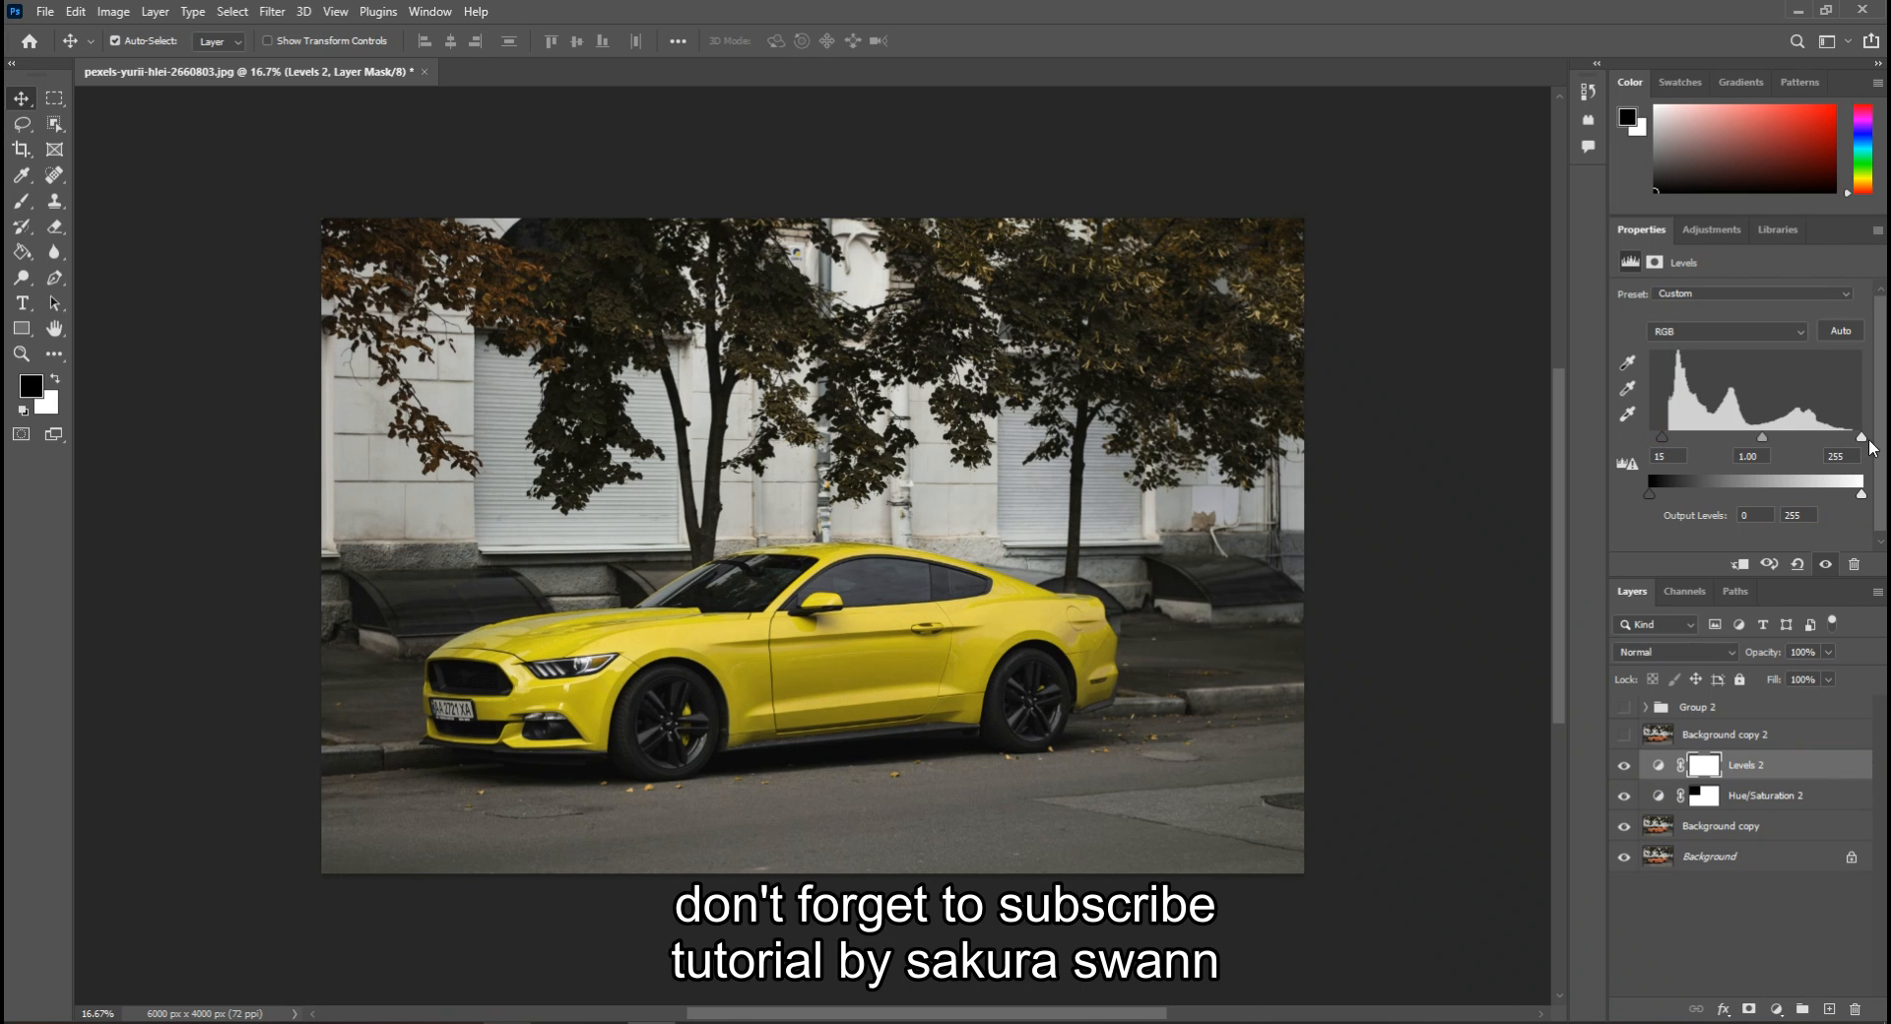
drag(1862, 437, 1854, 438)
drag(1763, 434, 1745, 437)
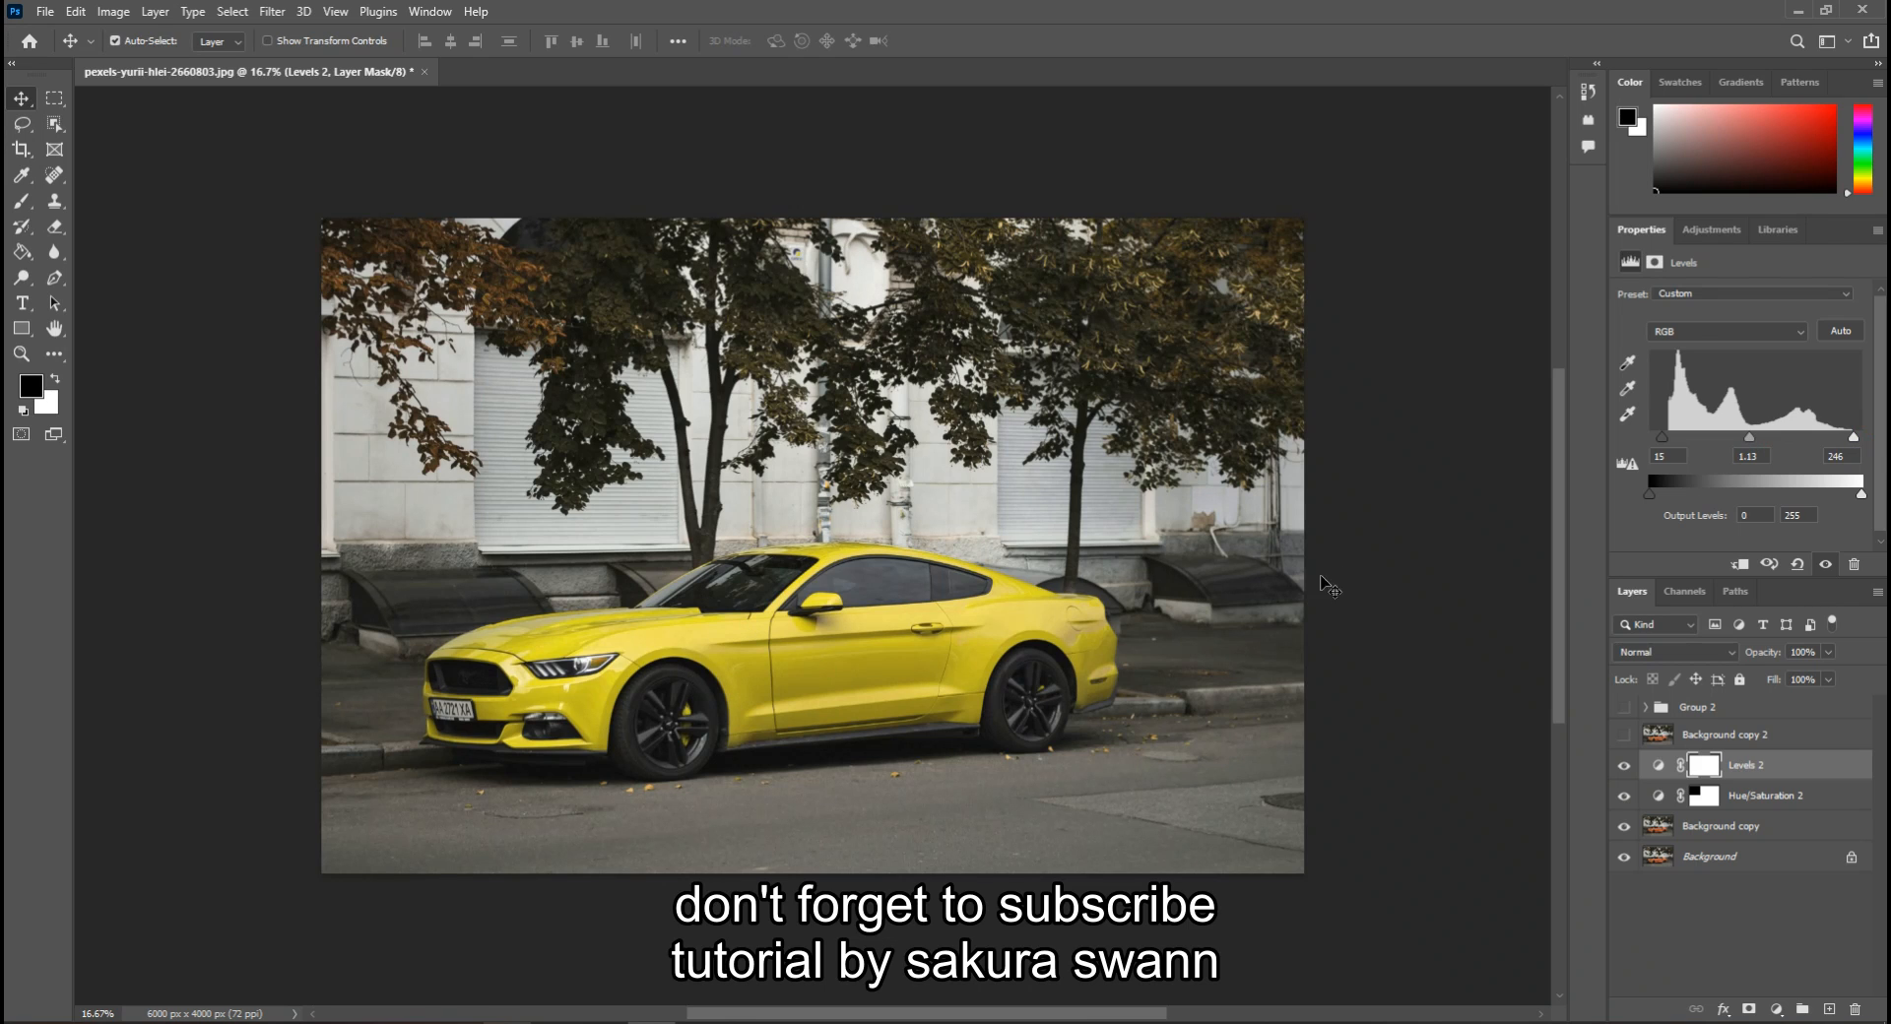
Duplicate the Background copy layer and convert the duplicate to a Smart Object
click(1742, 829)
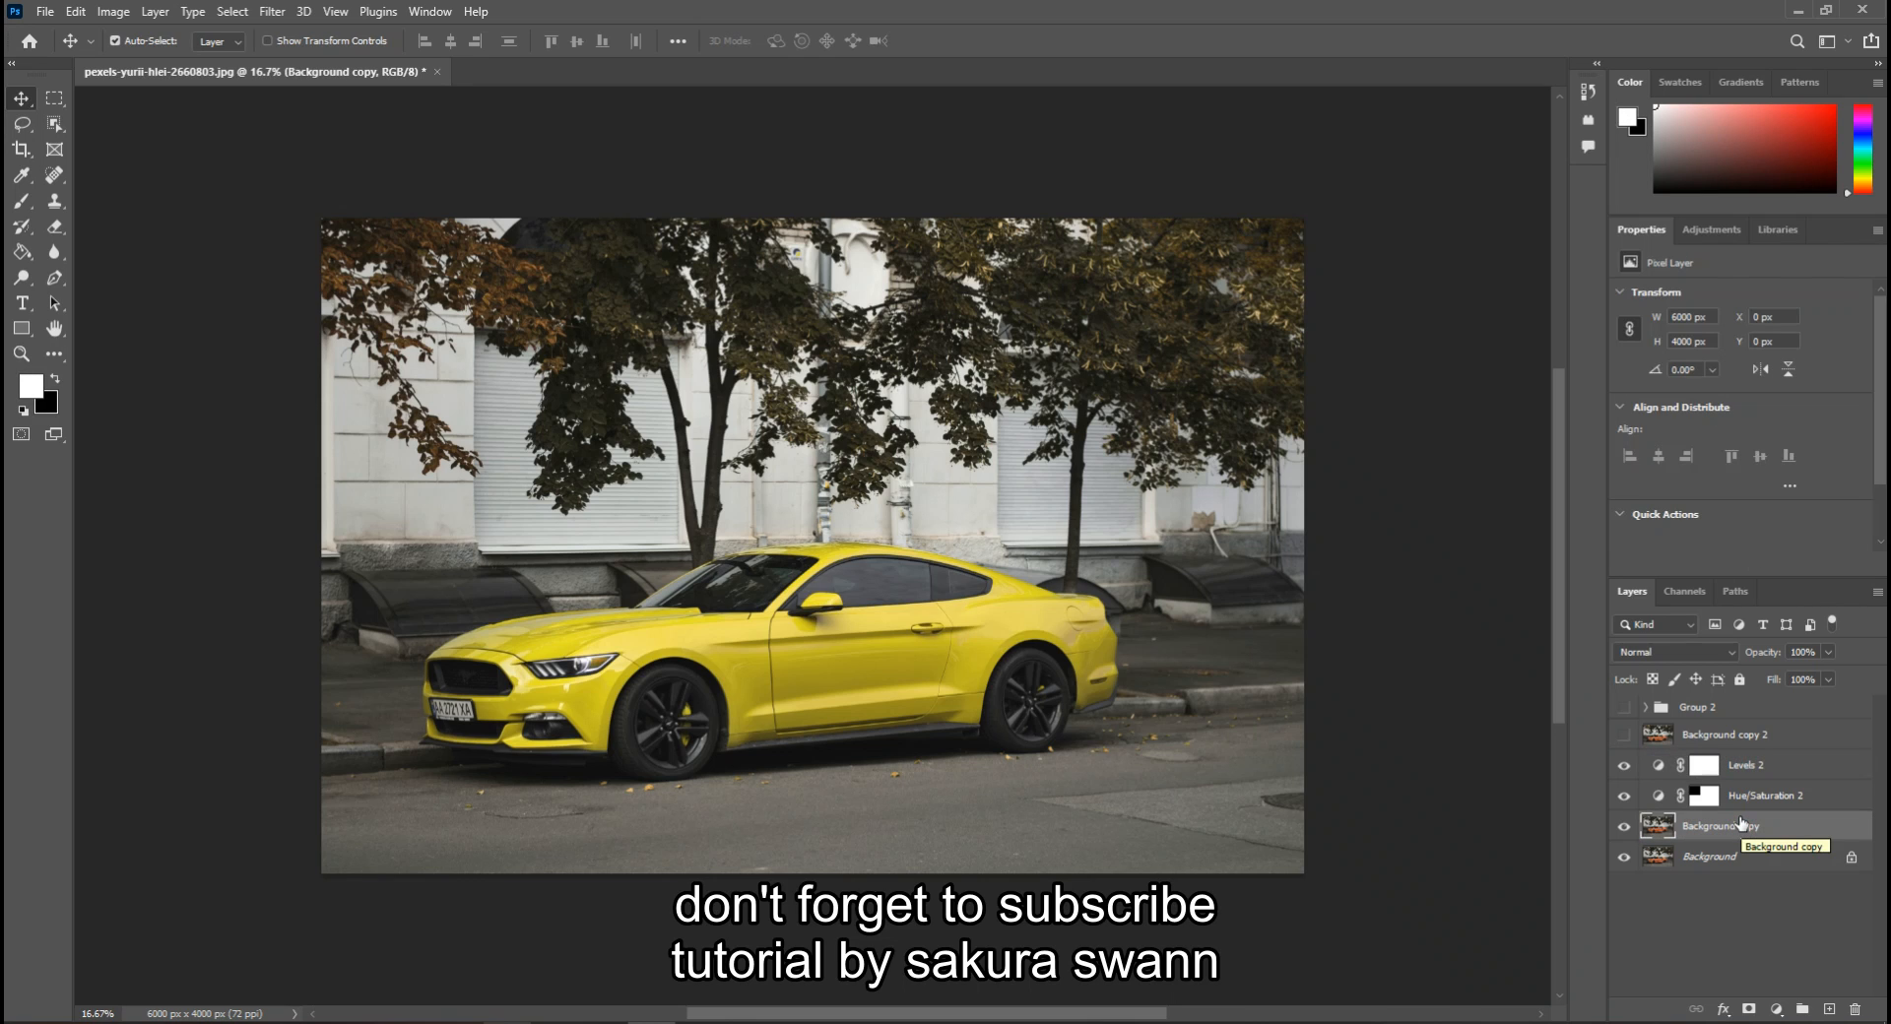
key(ctrl)
key(ctrl+j)
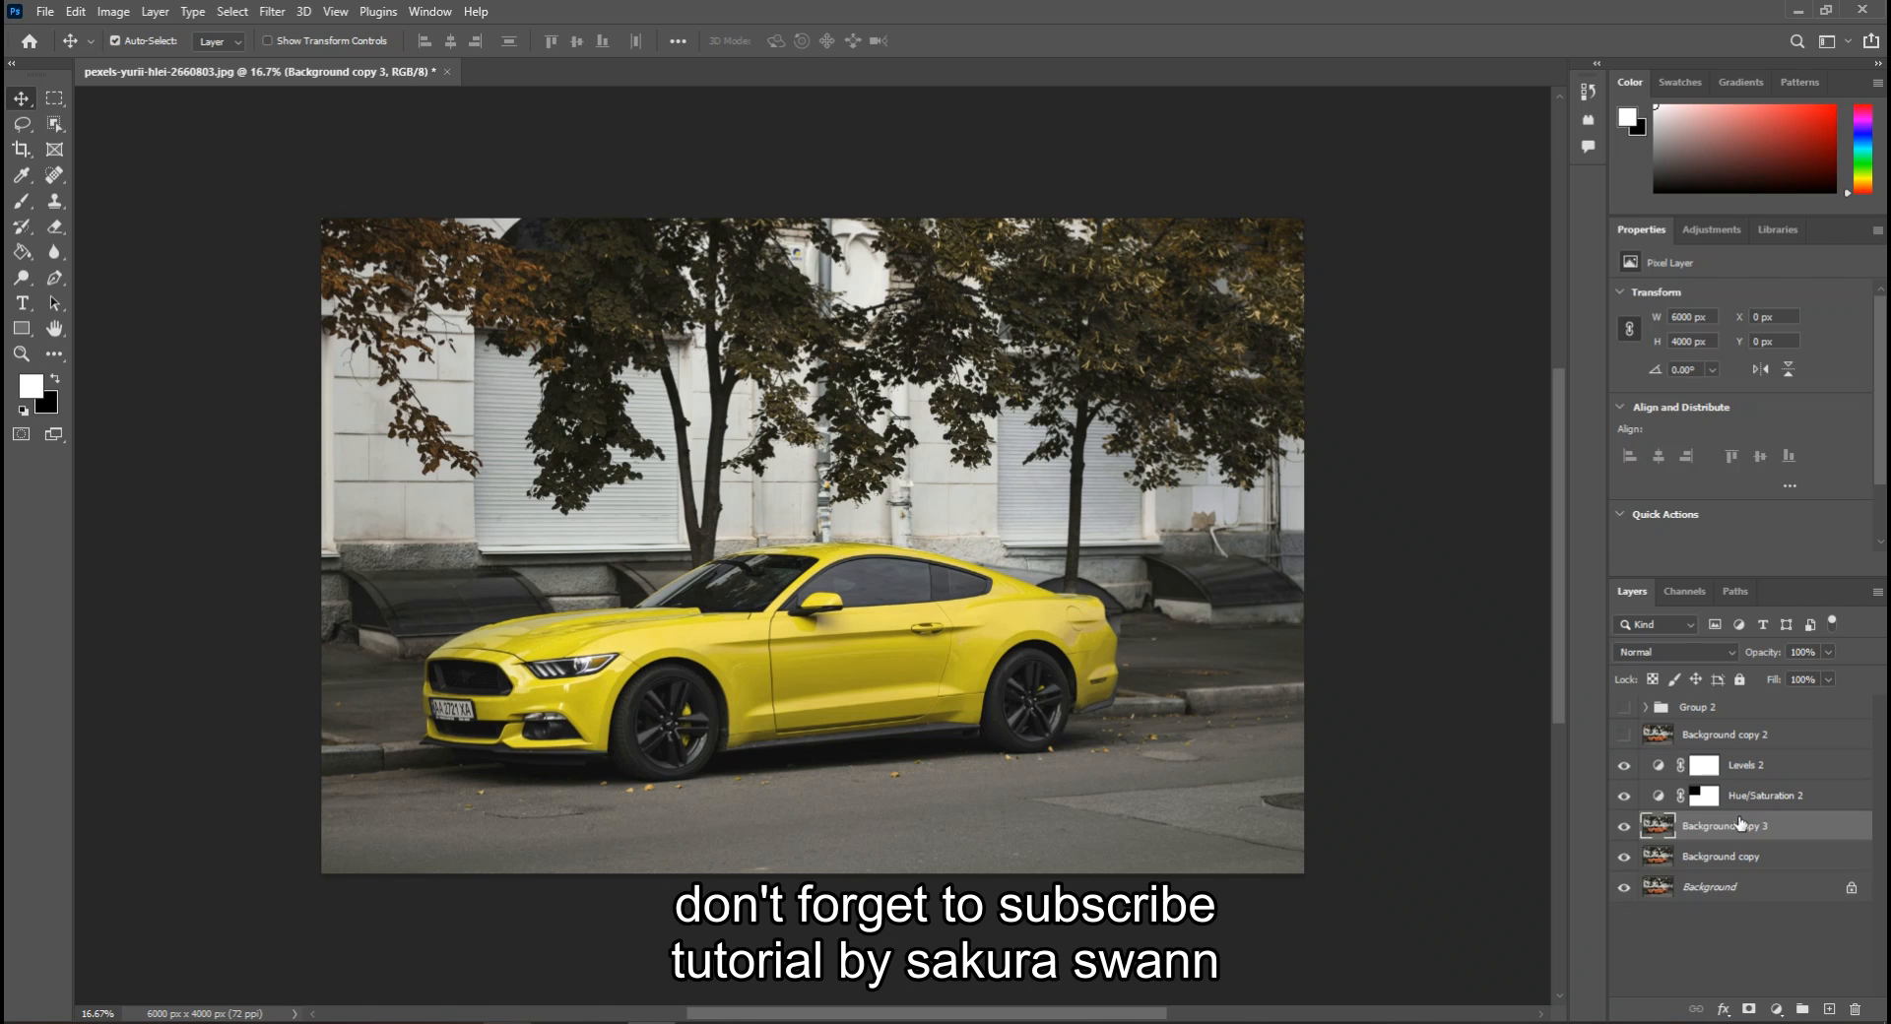
click(1877, 594)
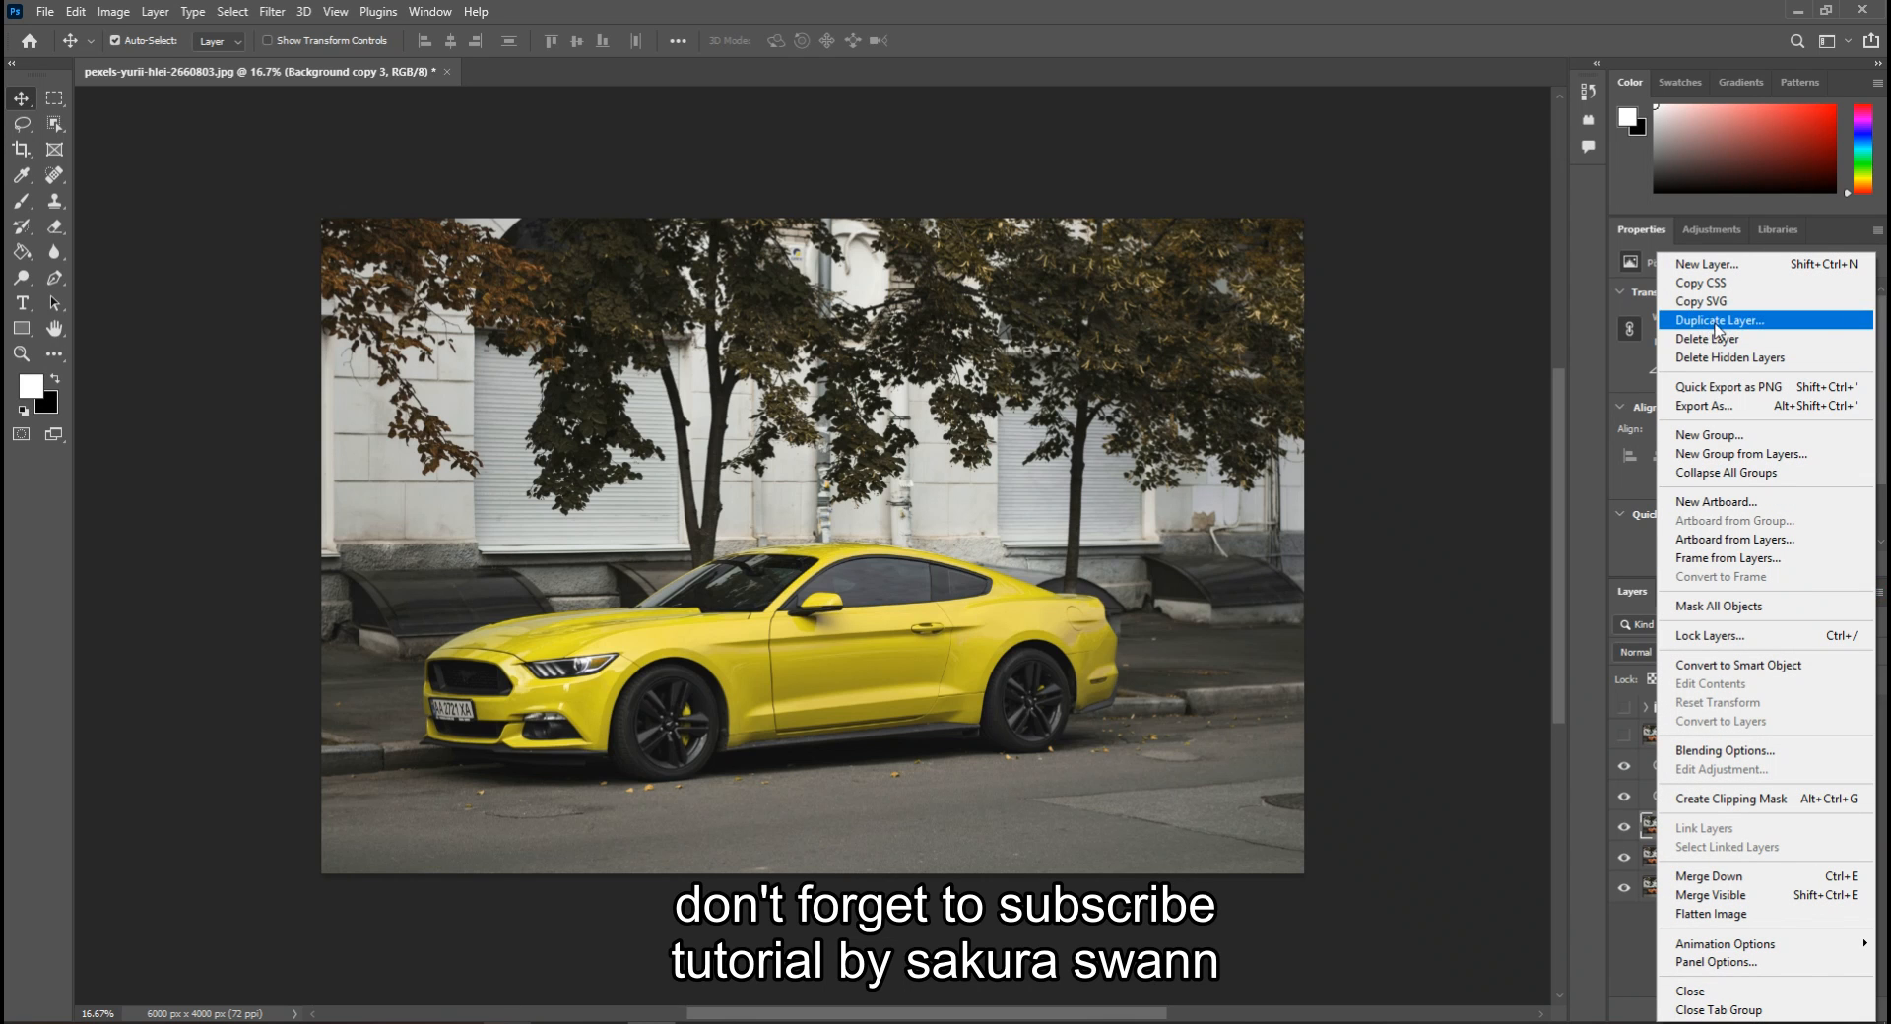
right_click(1703, 830)
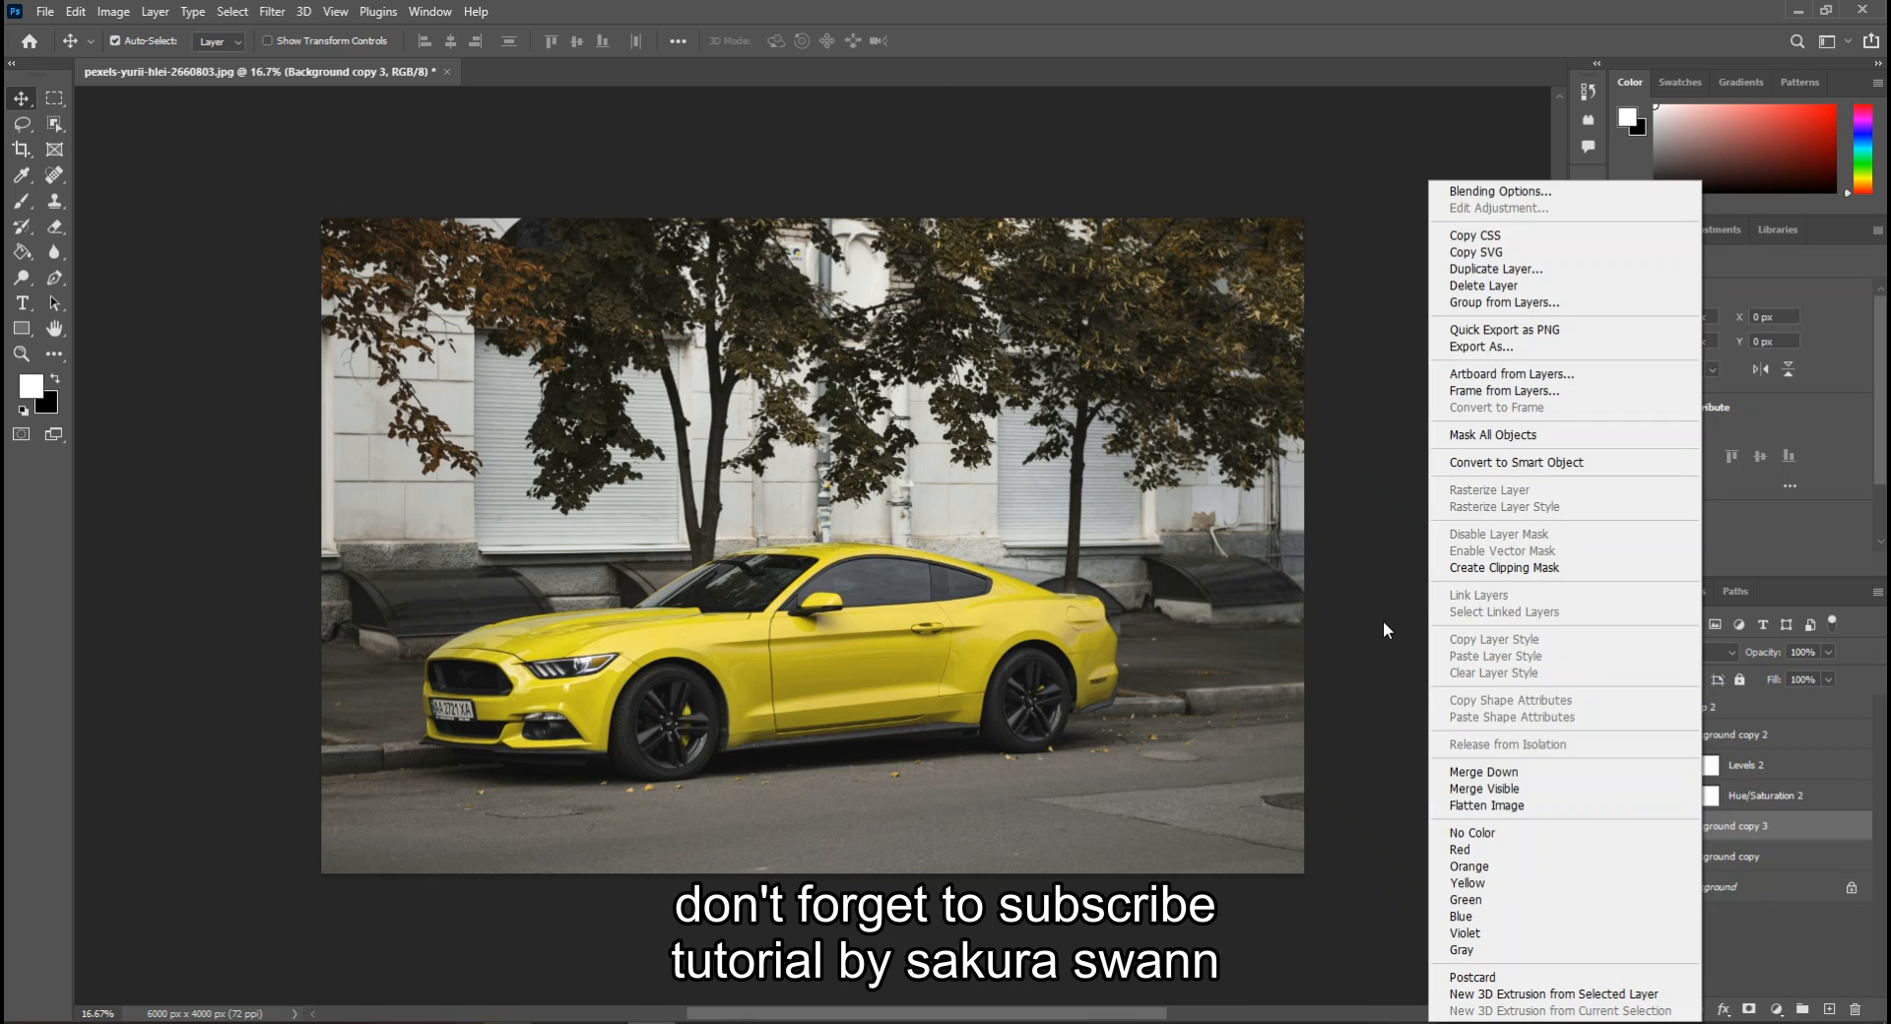
click(1529, 465)
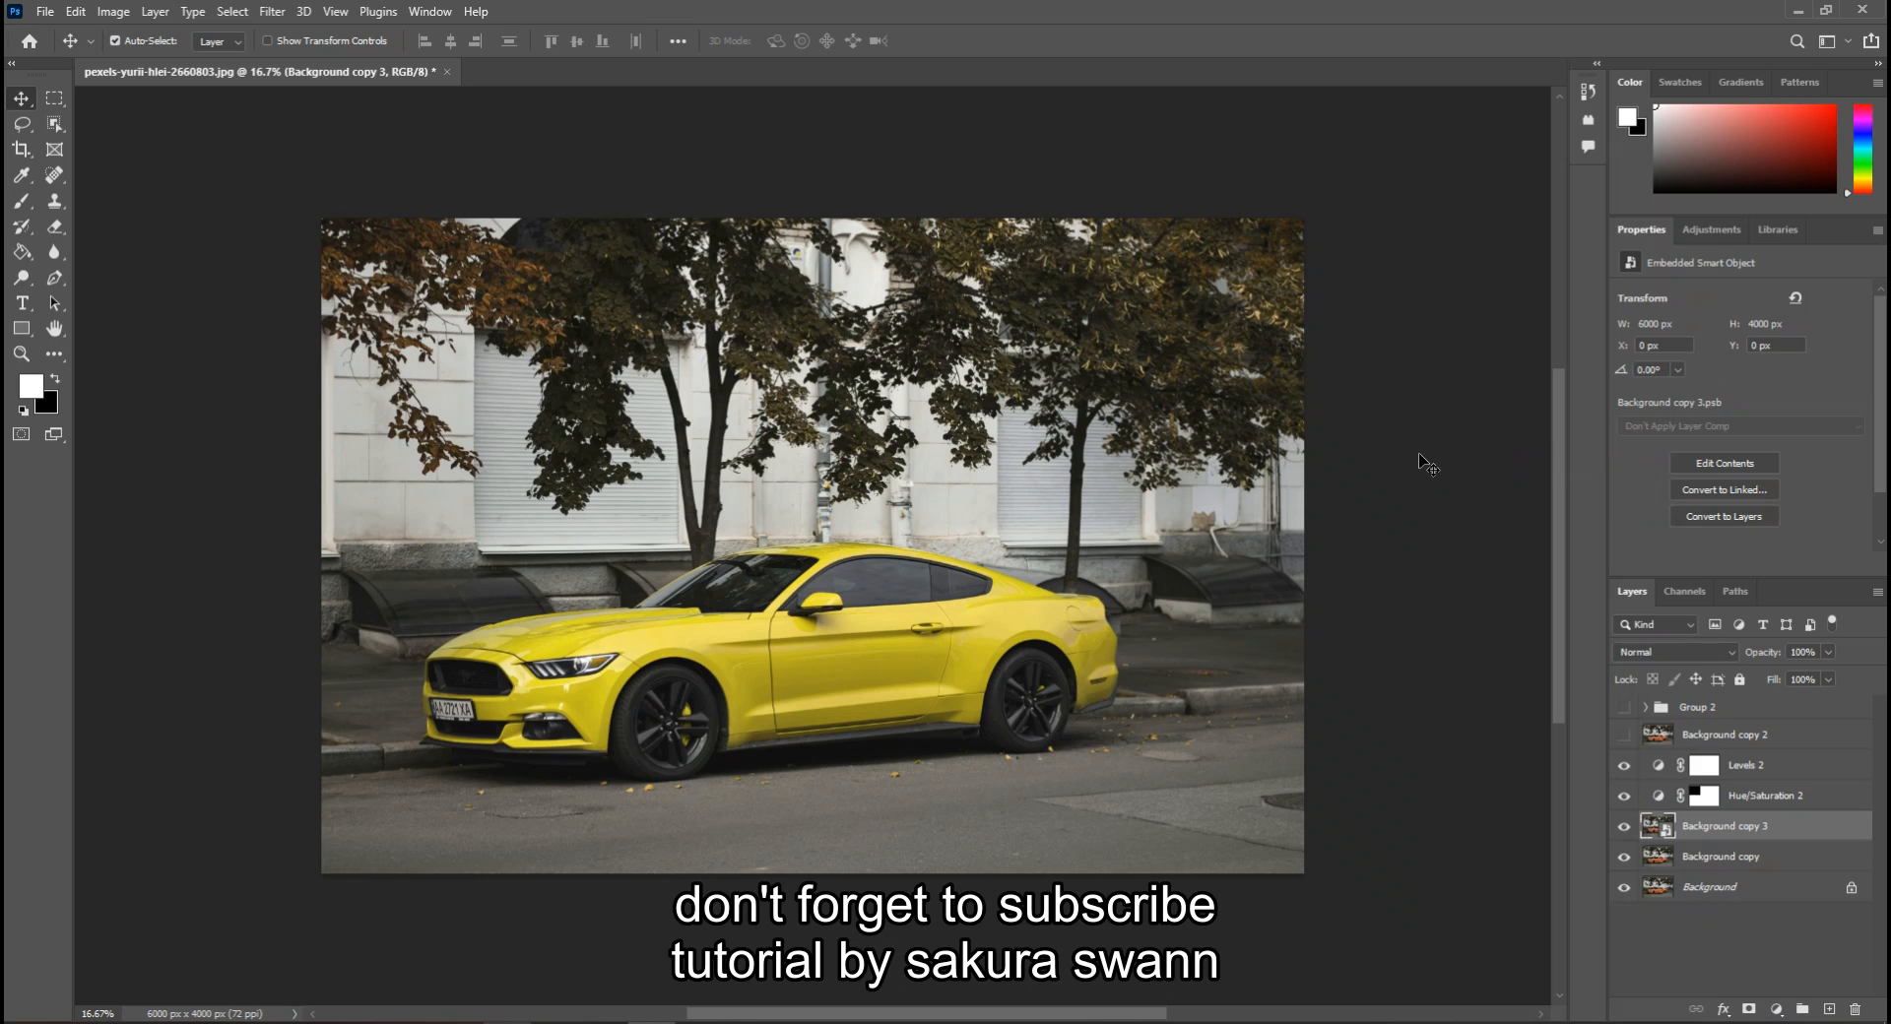
Open the Camera Raw Filter for the new Smart Object layer
click(336, 12)
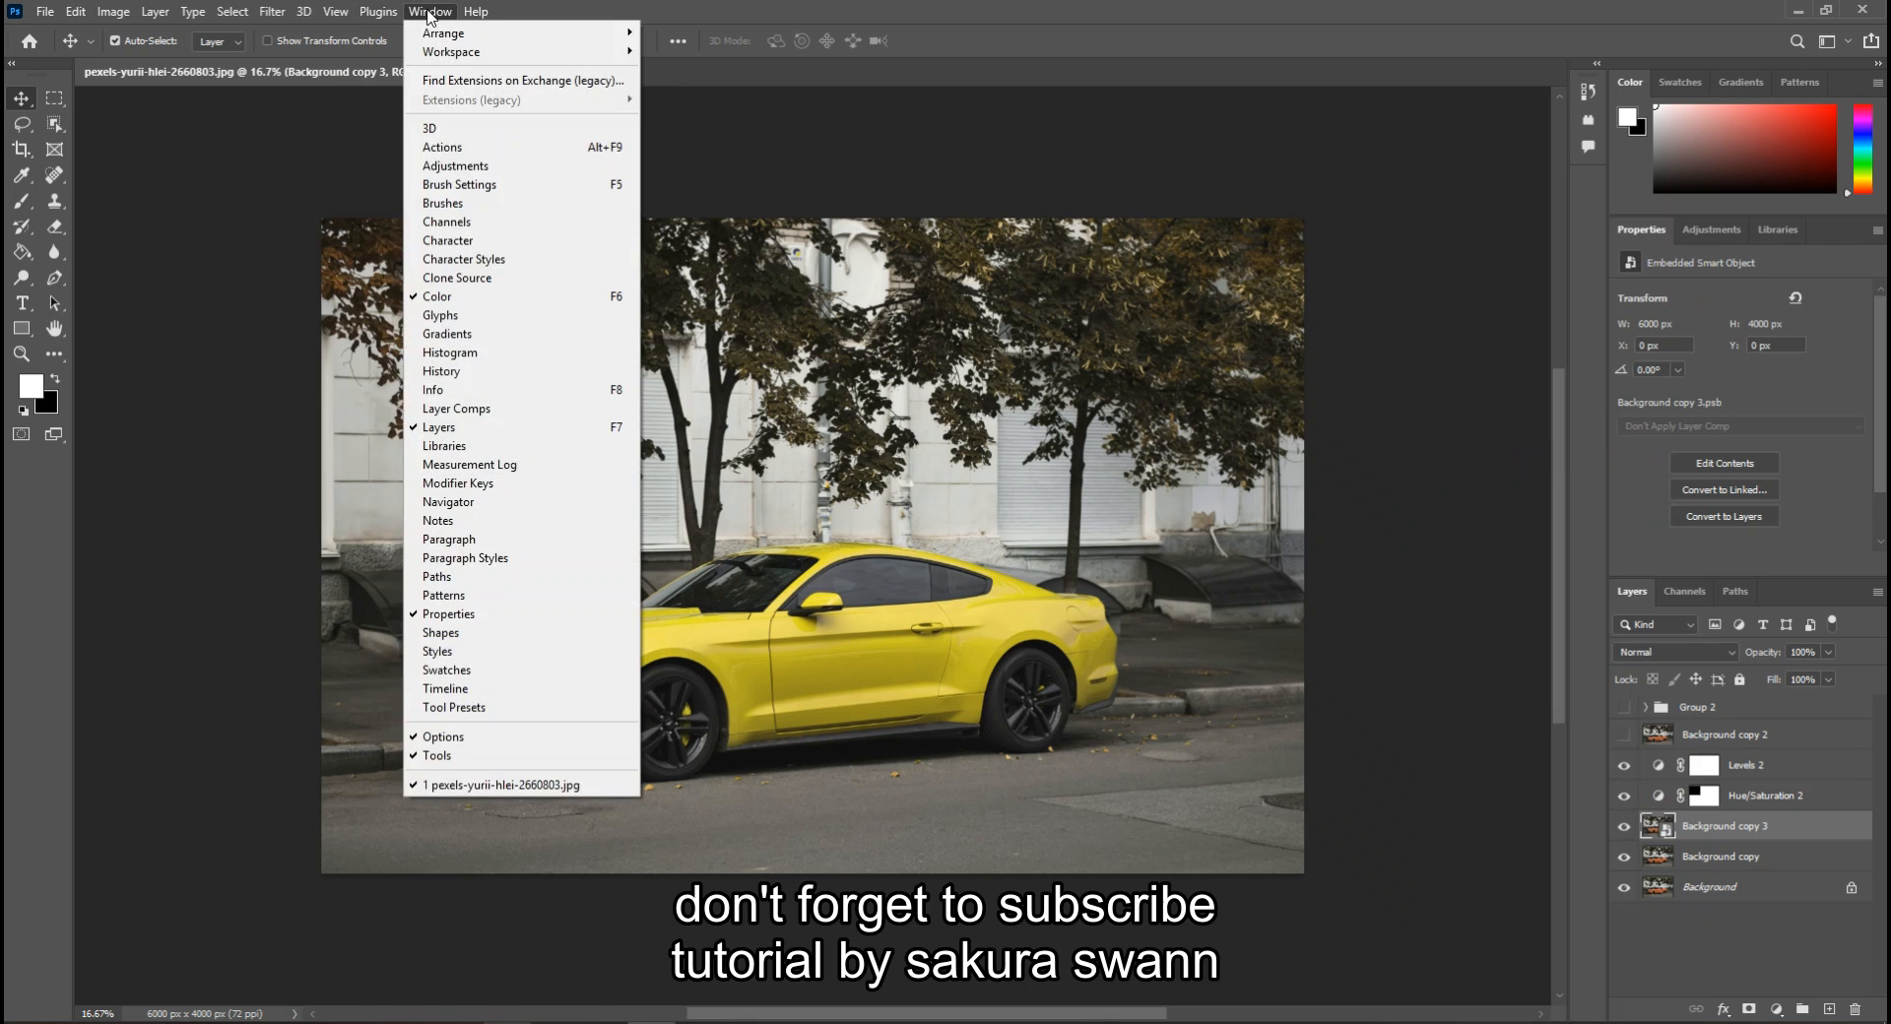
mouse_move(341, 13)
mouse_move(266, 13)
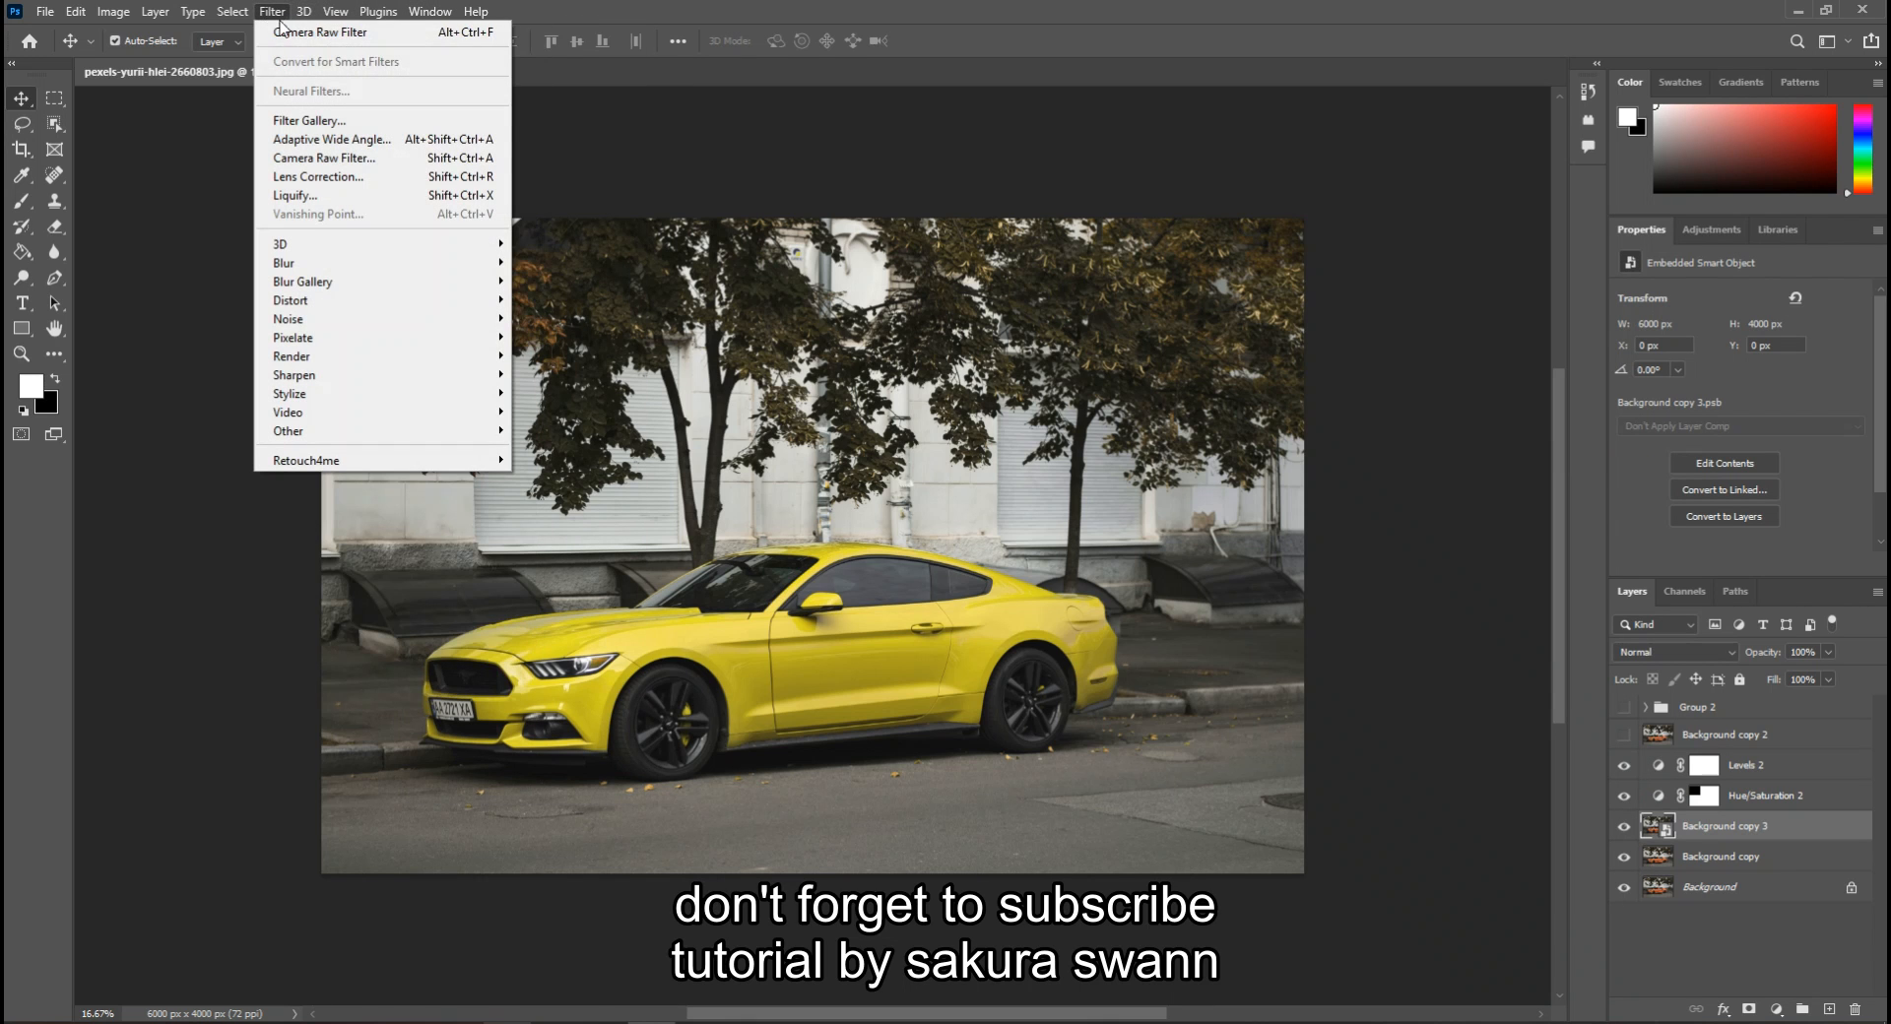
click(332, 161)
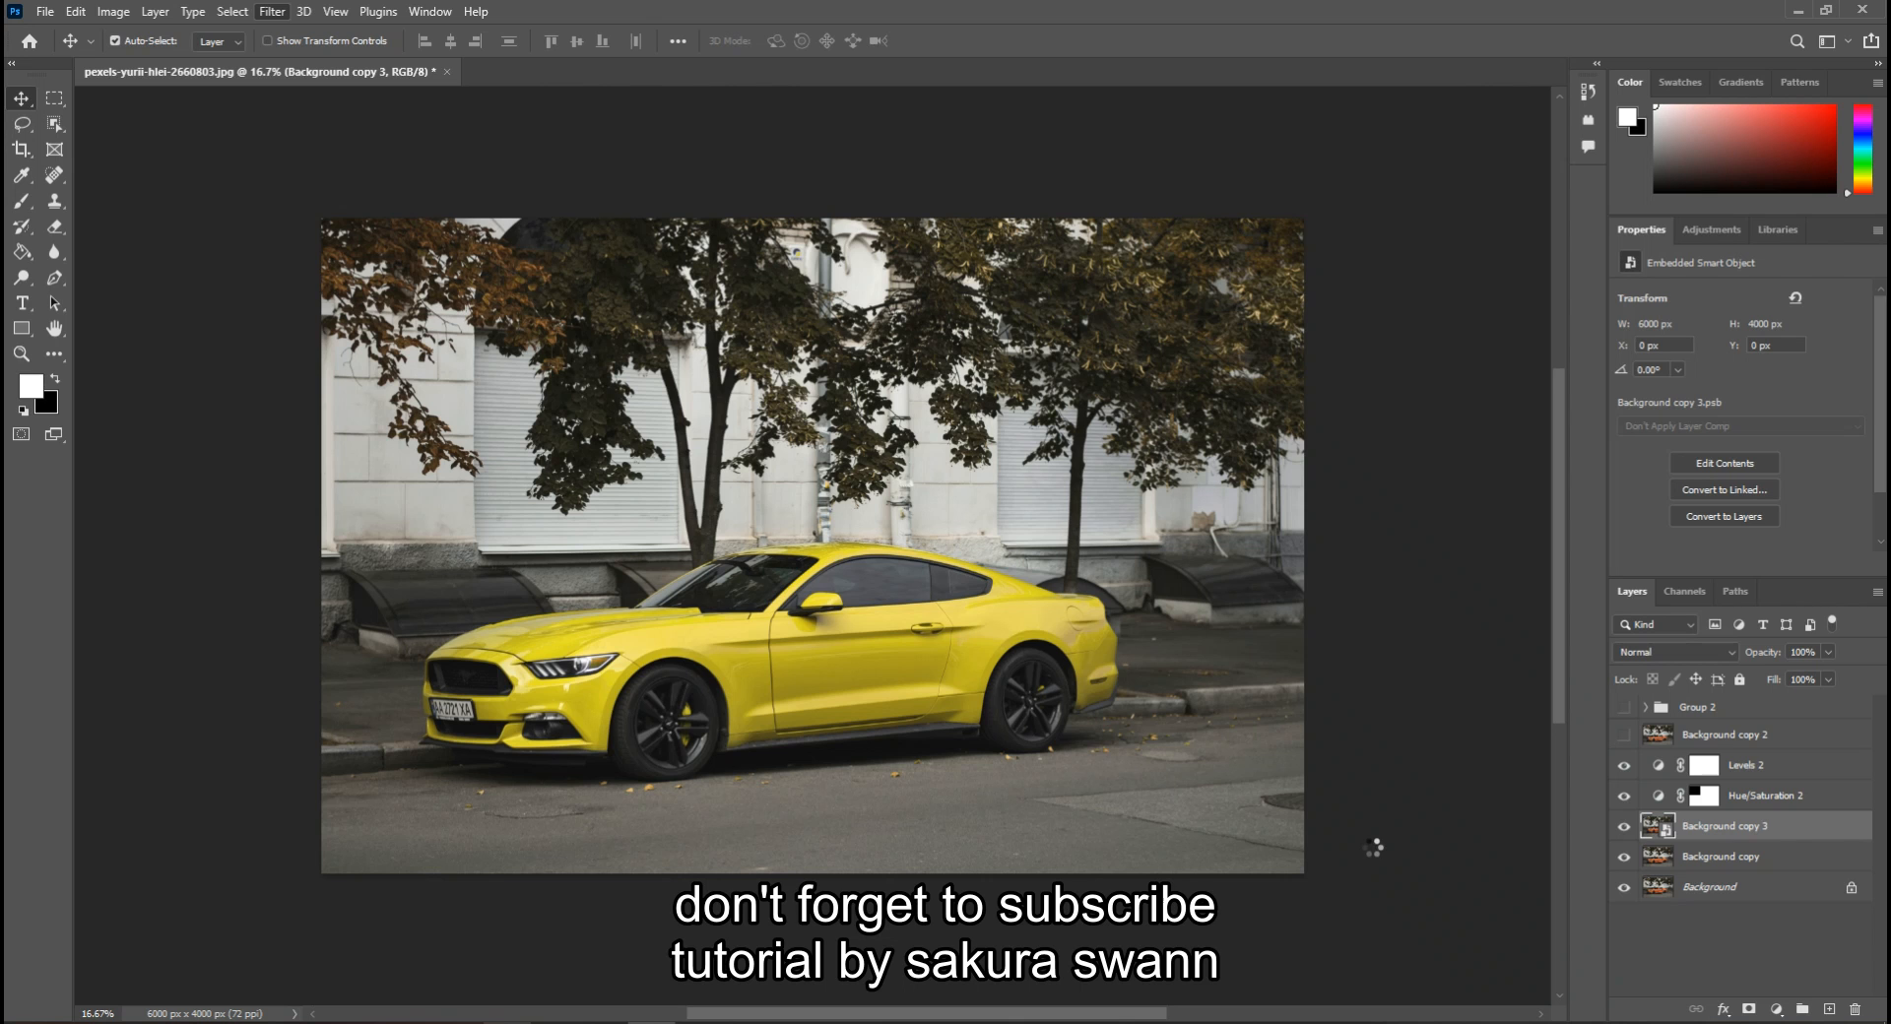
click(1592, 1023)
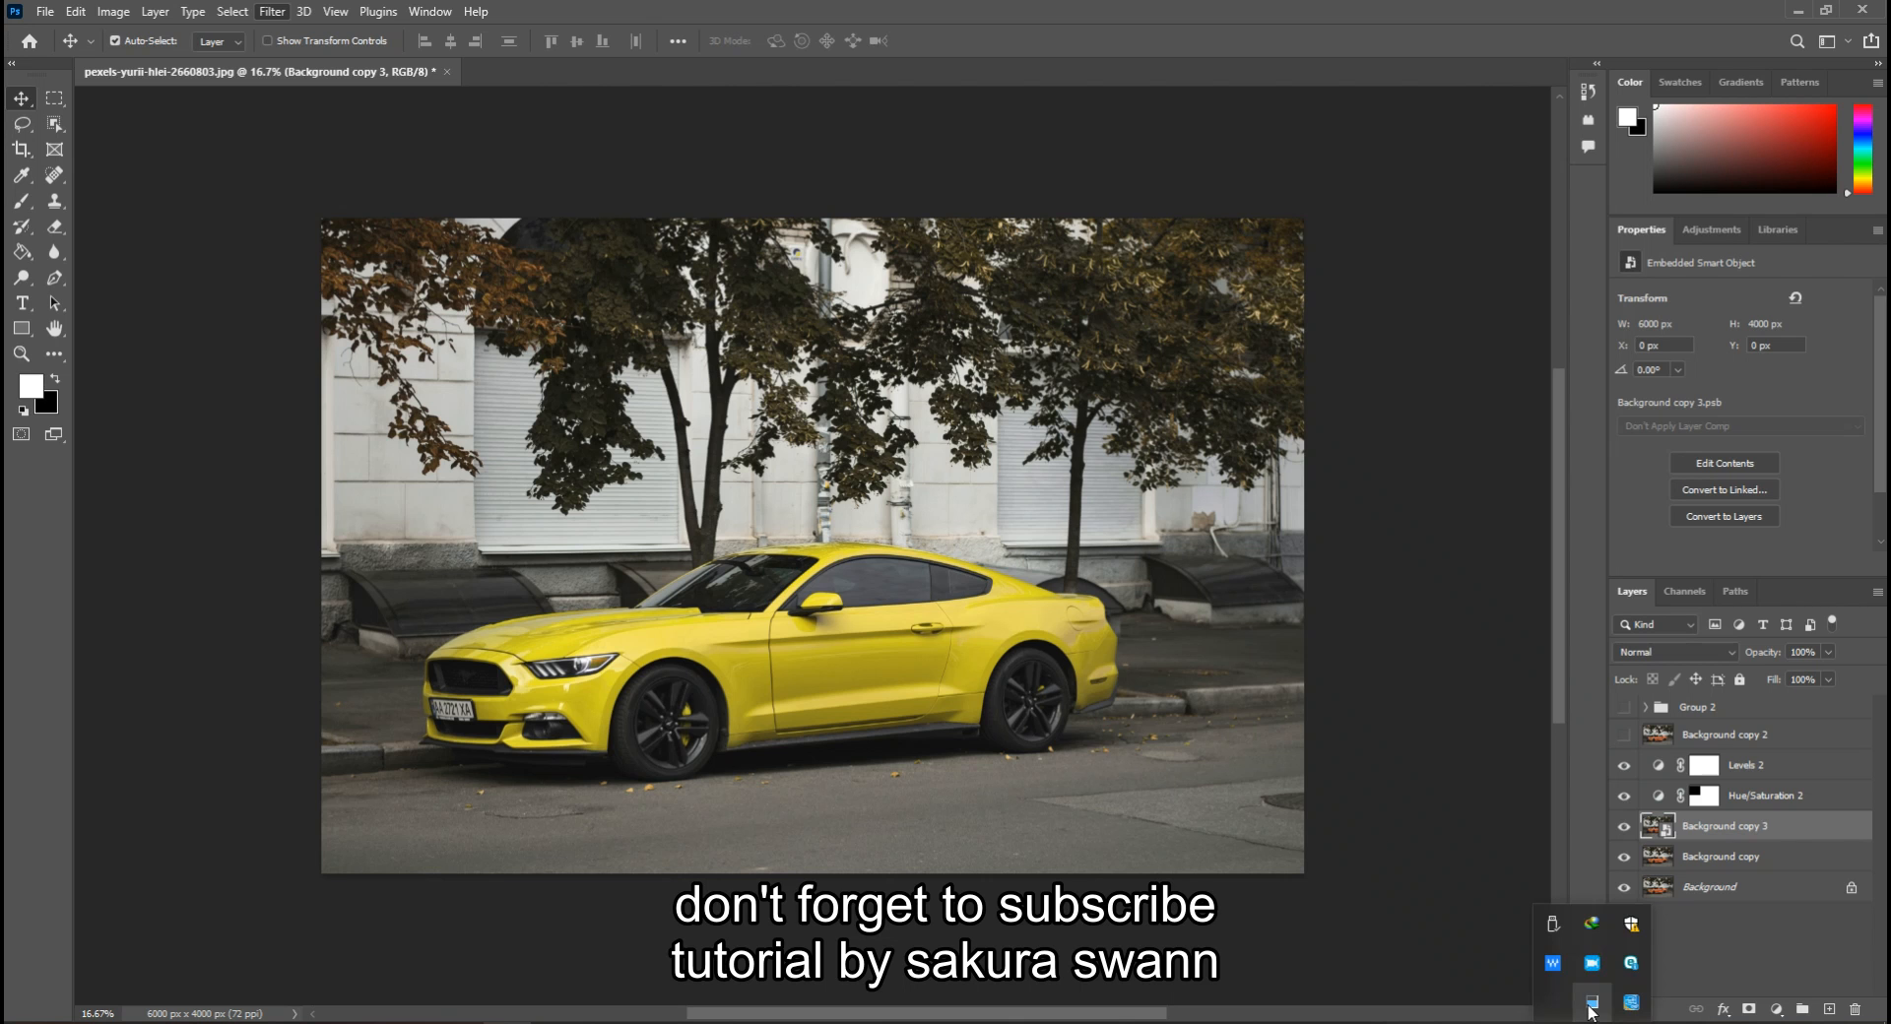
click(1591, 963)
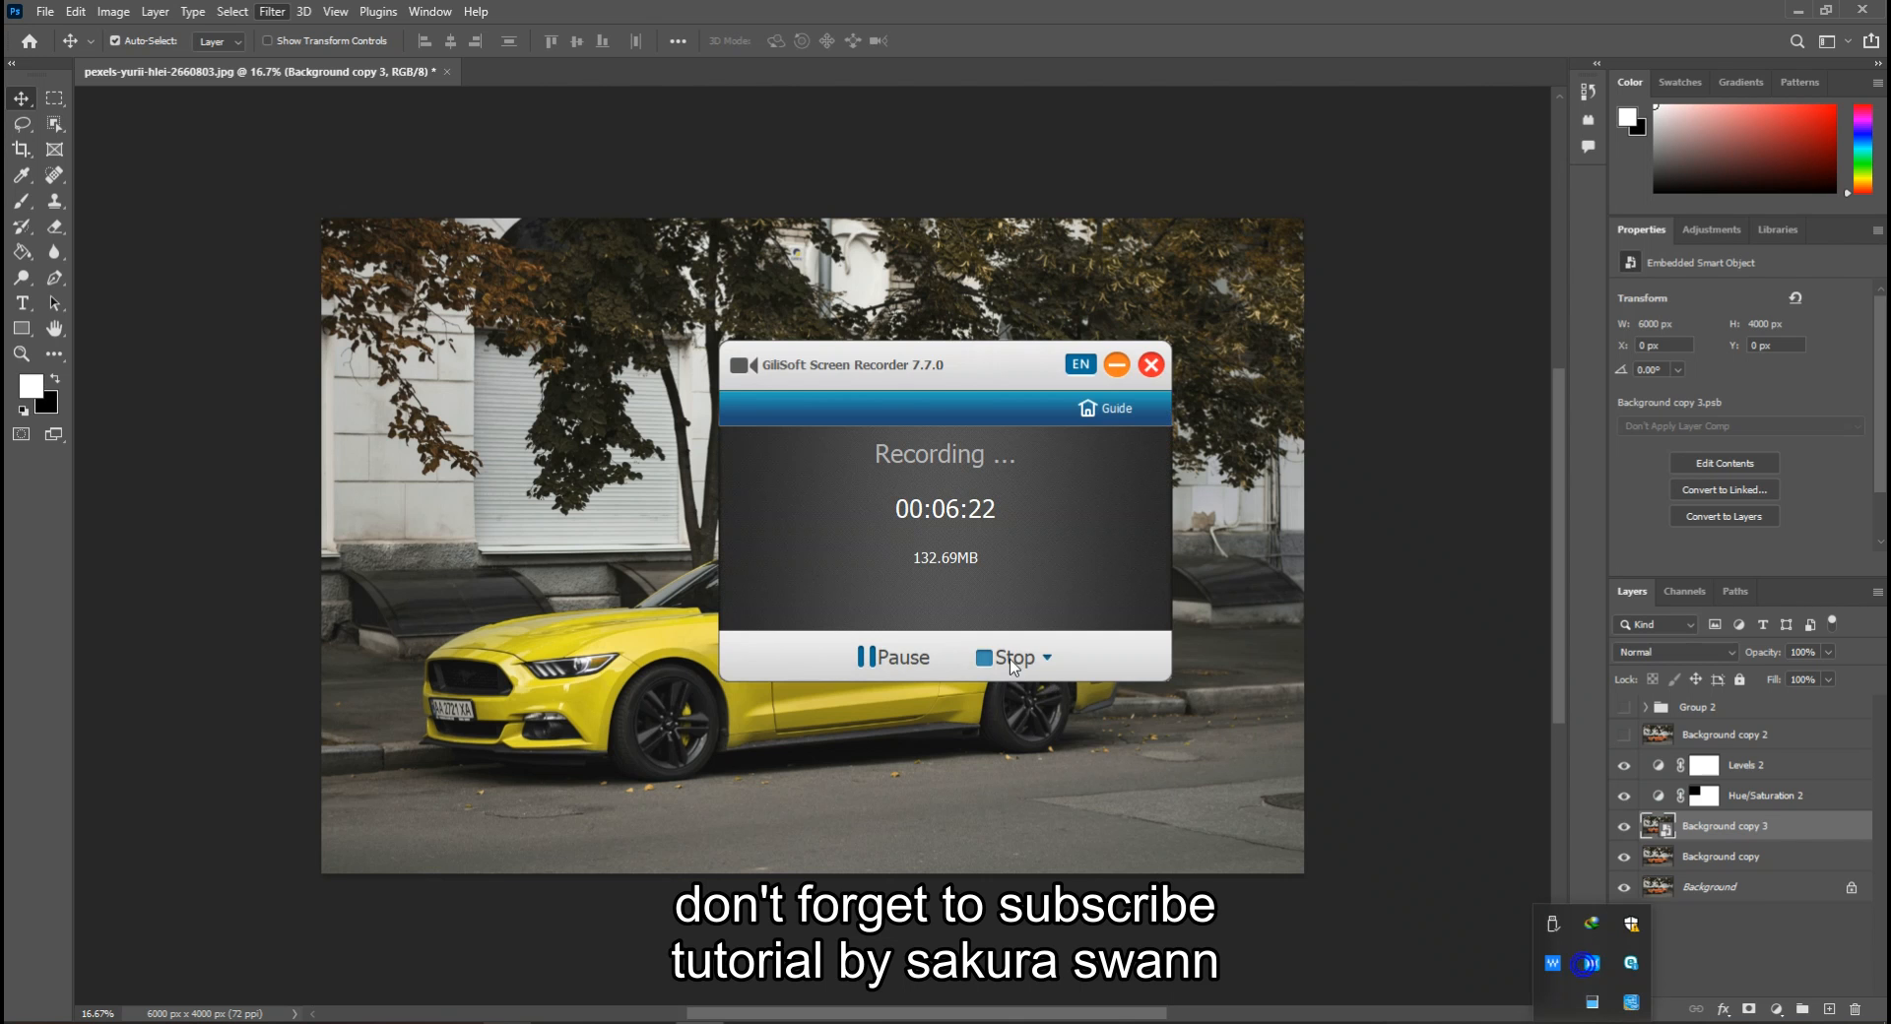
click(1014, 659)
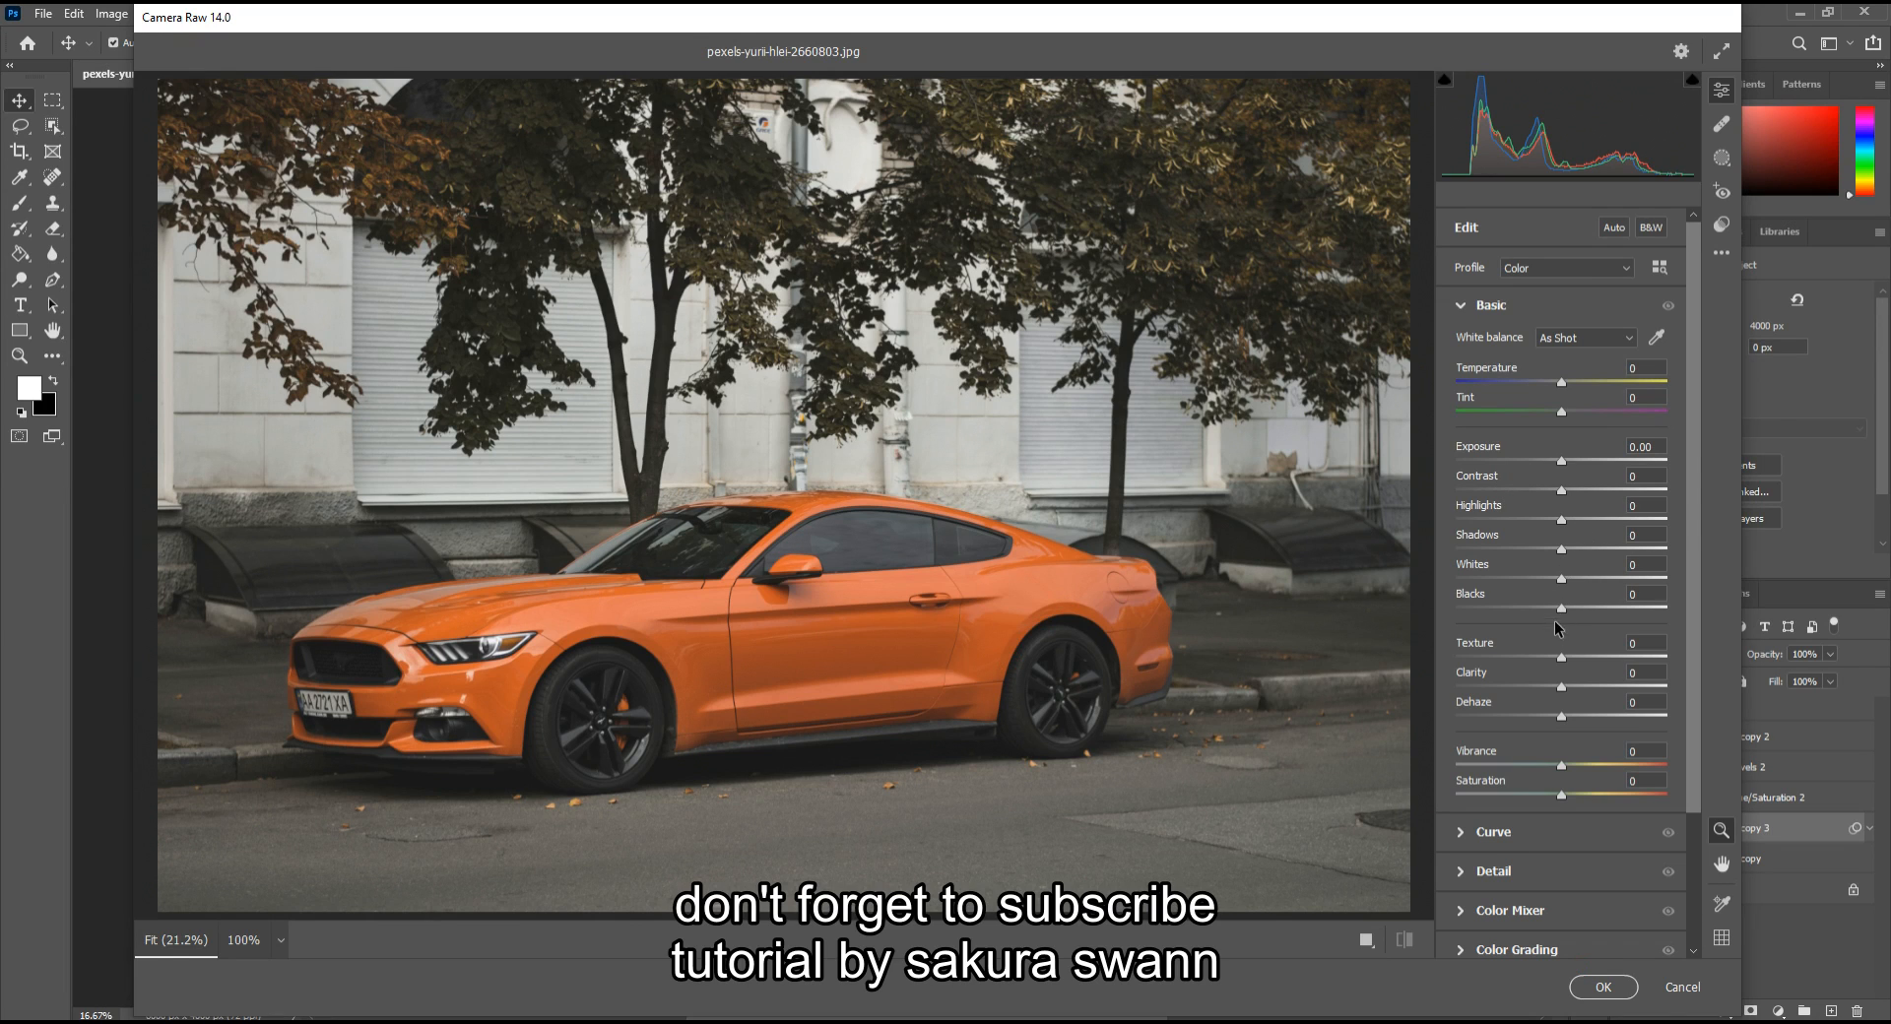
Try a Texture of +27 in a side-by-side before/after view and compare it with the default settings
click(1366, 939)
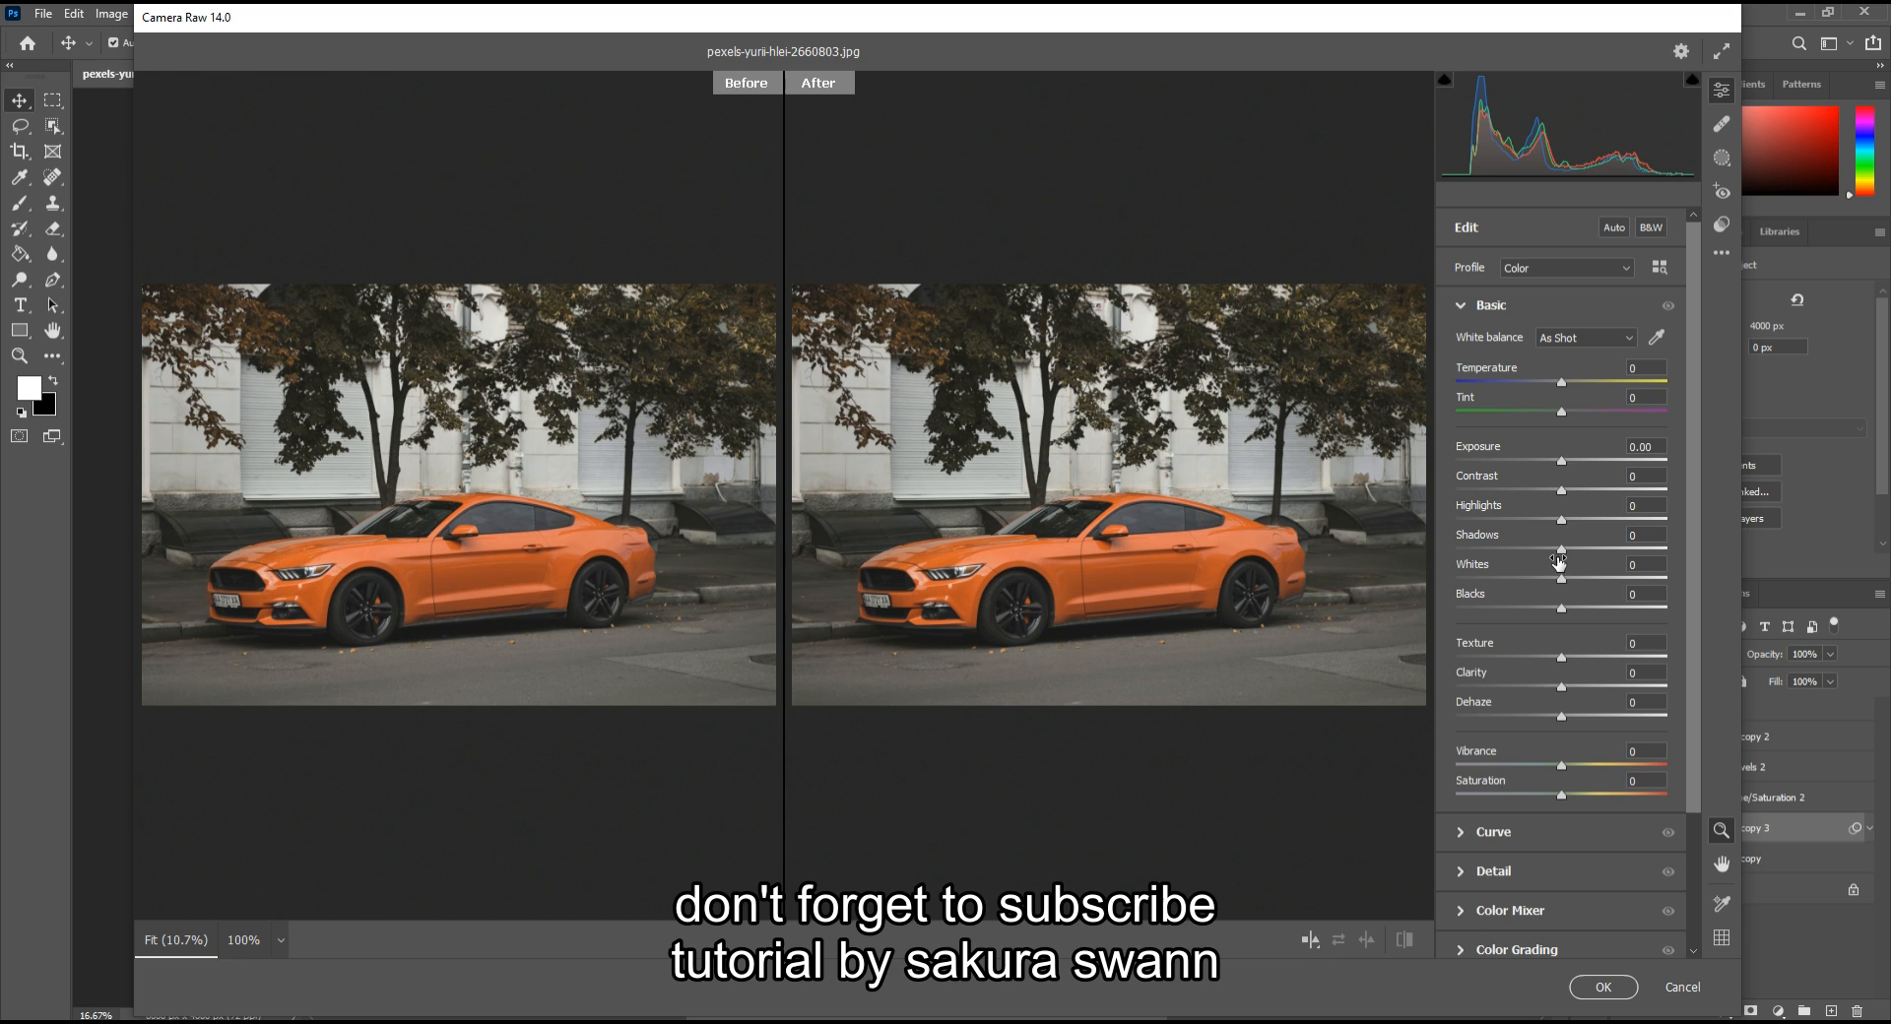
drag(1561, 665, 1589, 666)
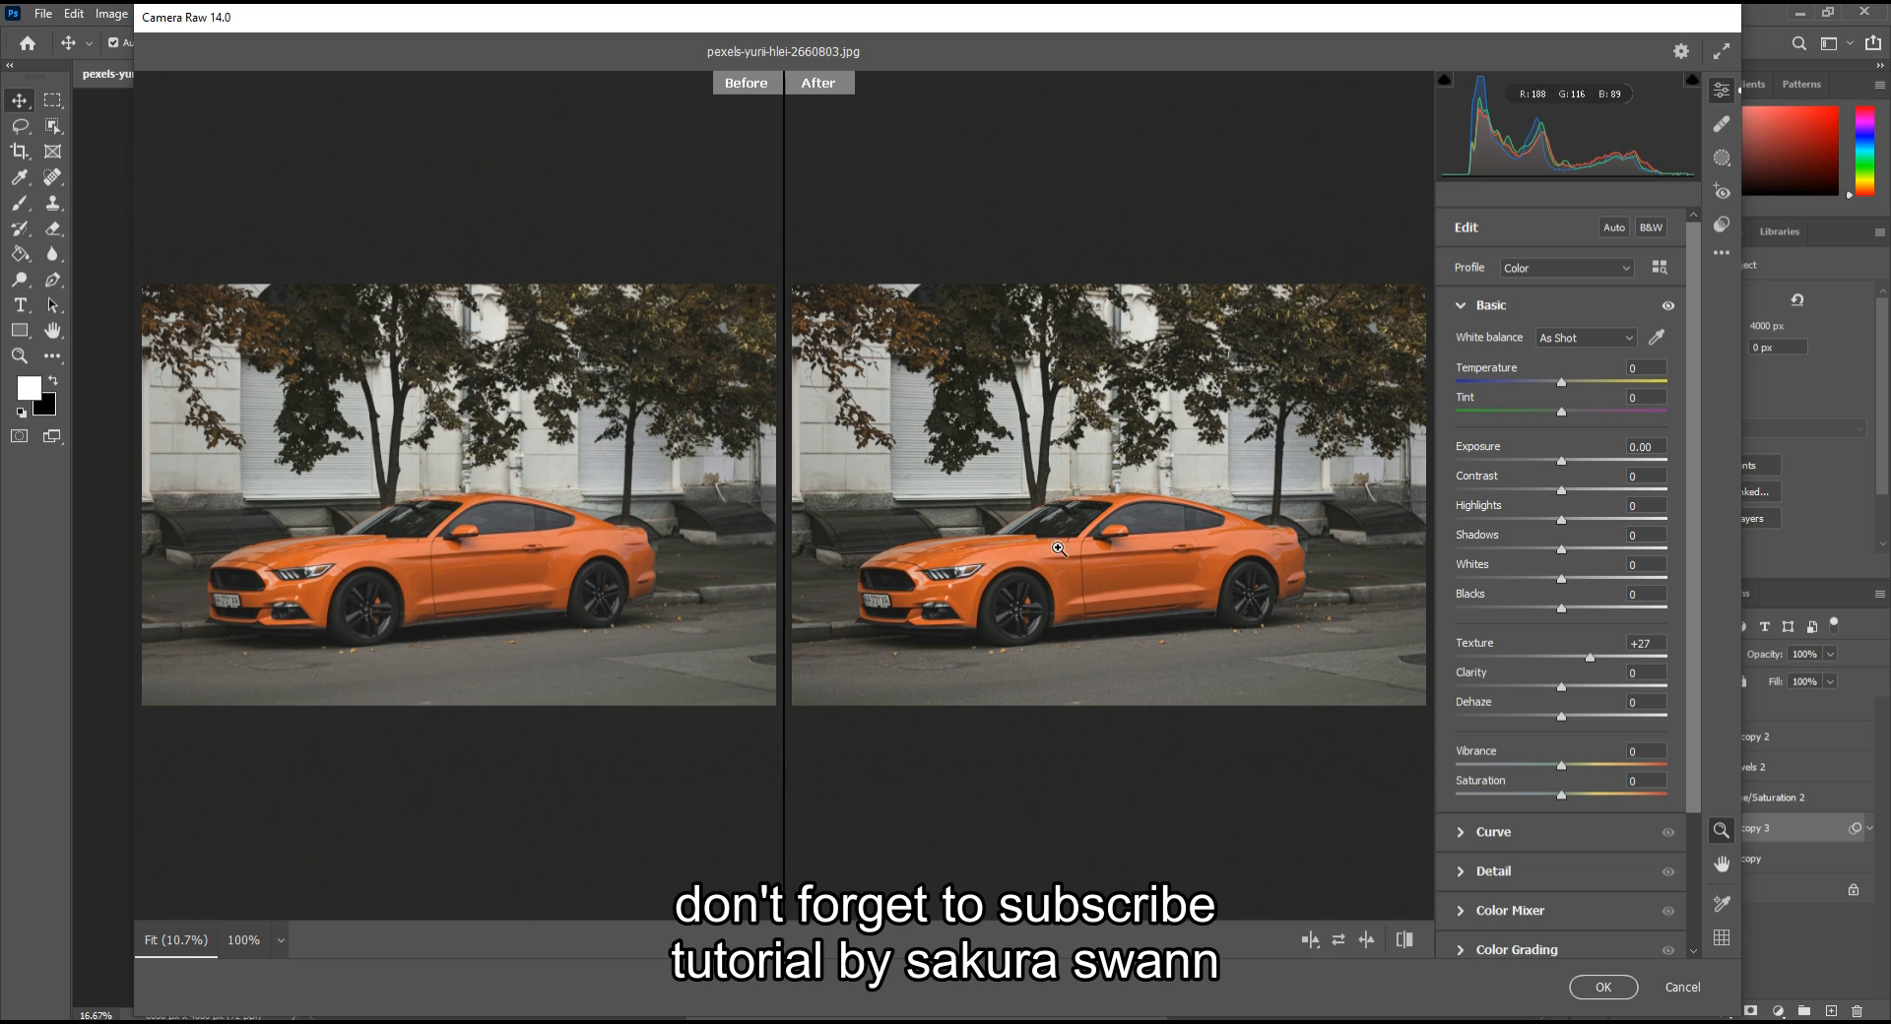
click(1406, 941)
click(1411, 941)
click(1408, 937)
click(1408, 940)
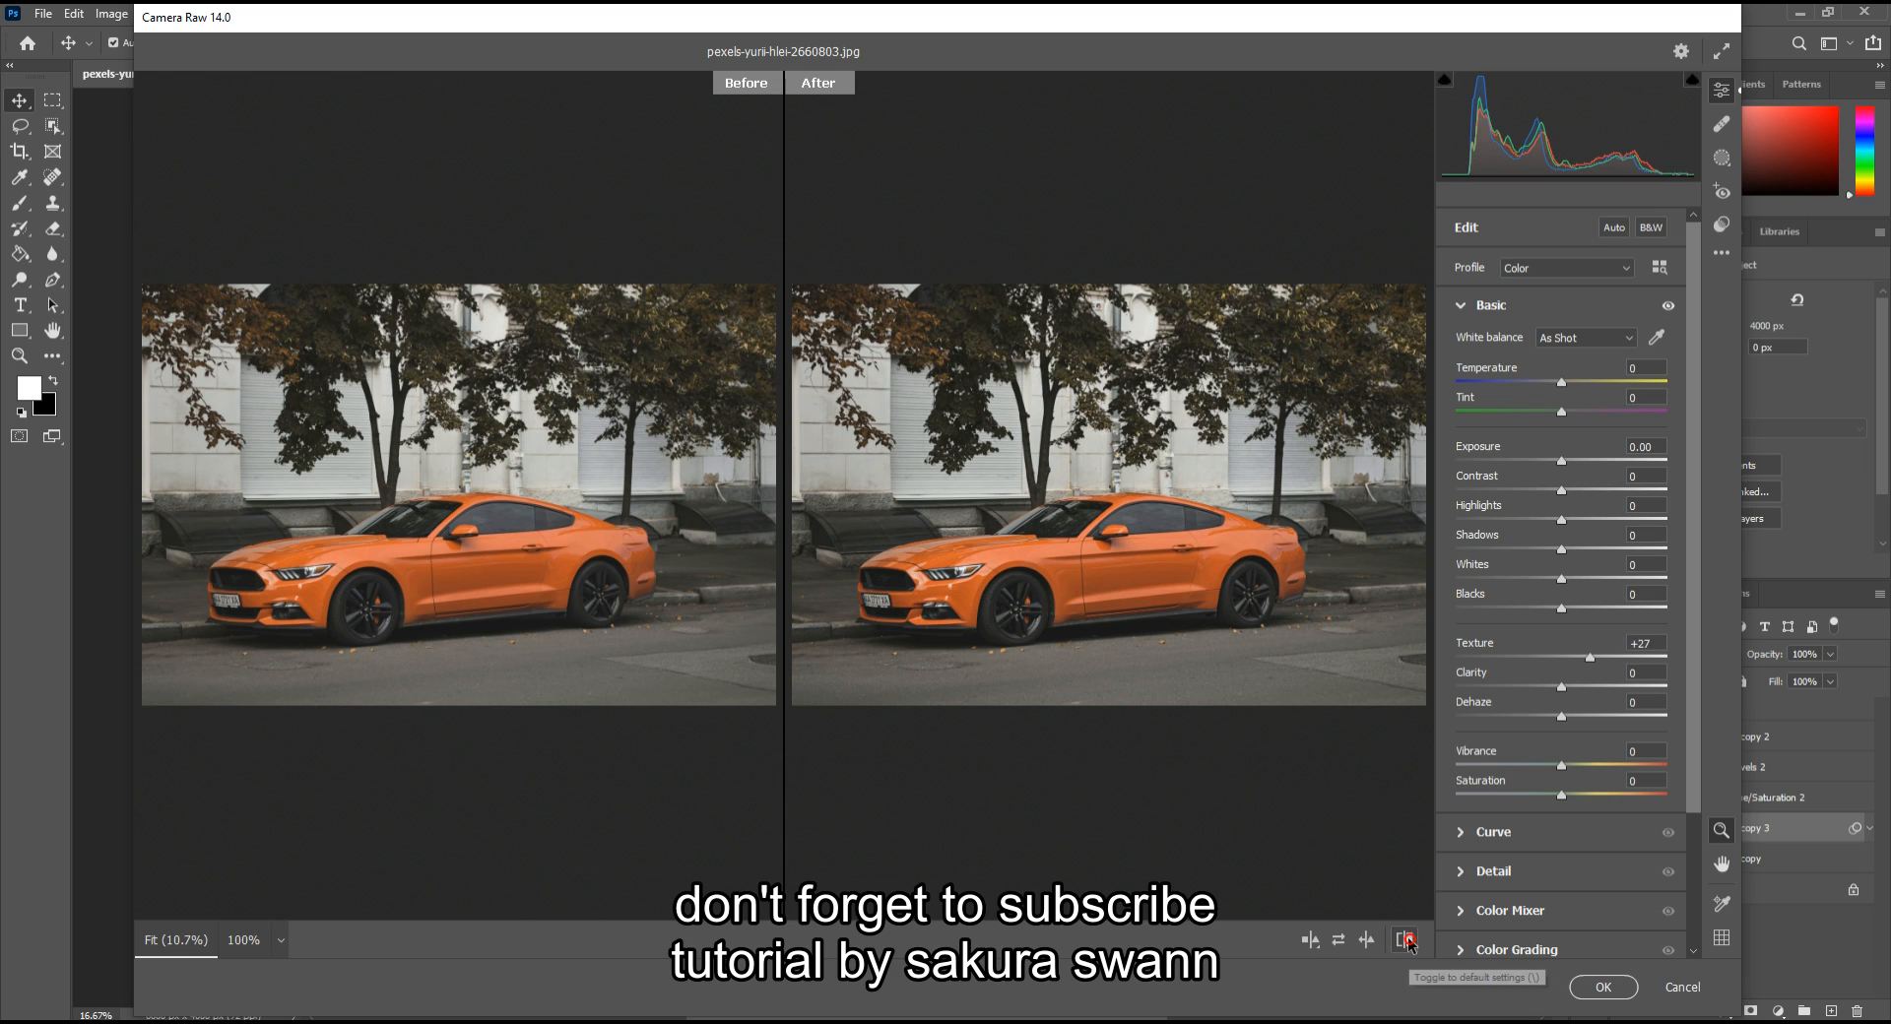
Change the preview to a left/right split before/after view and set Texture to +26 and Clarity to +56
click(1336, 940)
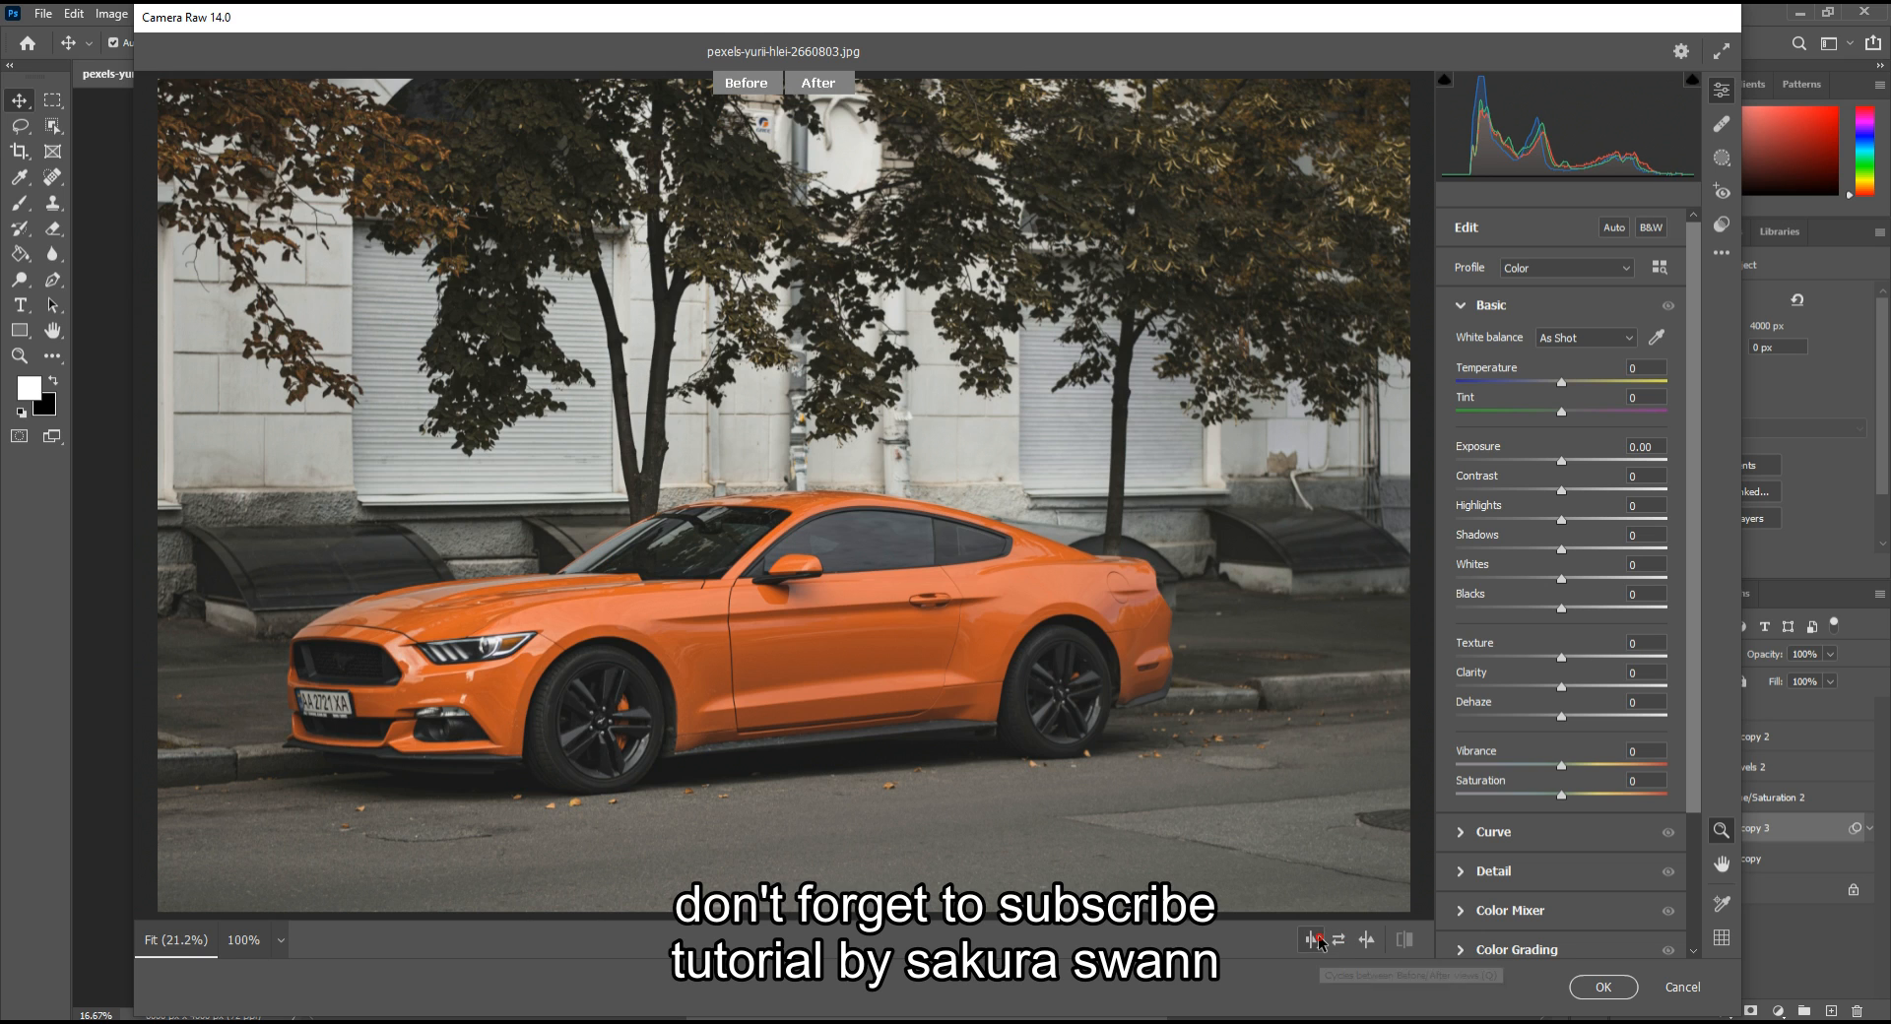
click(1318, 939)
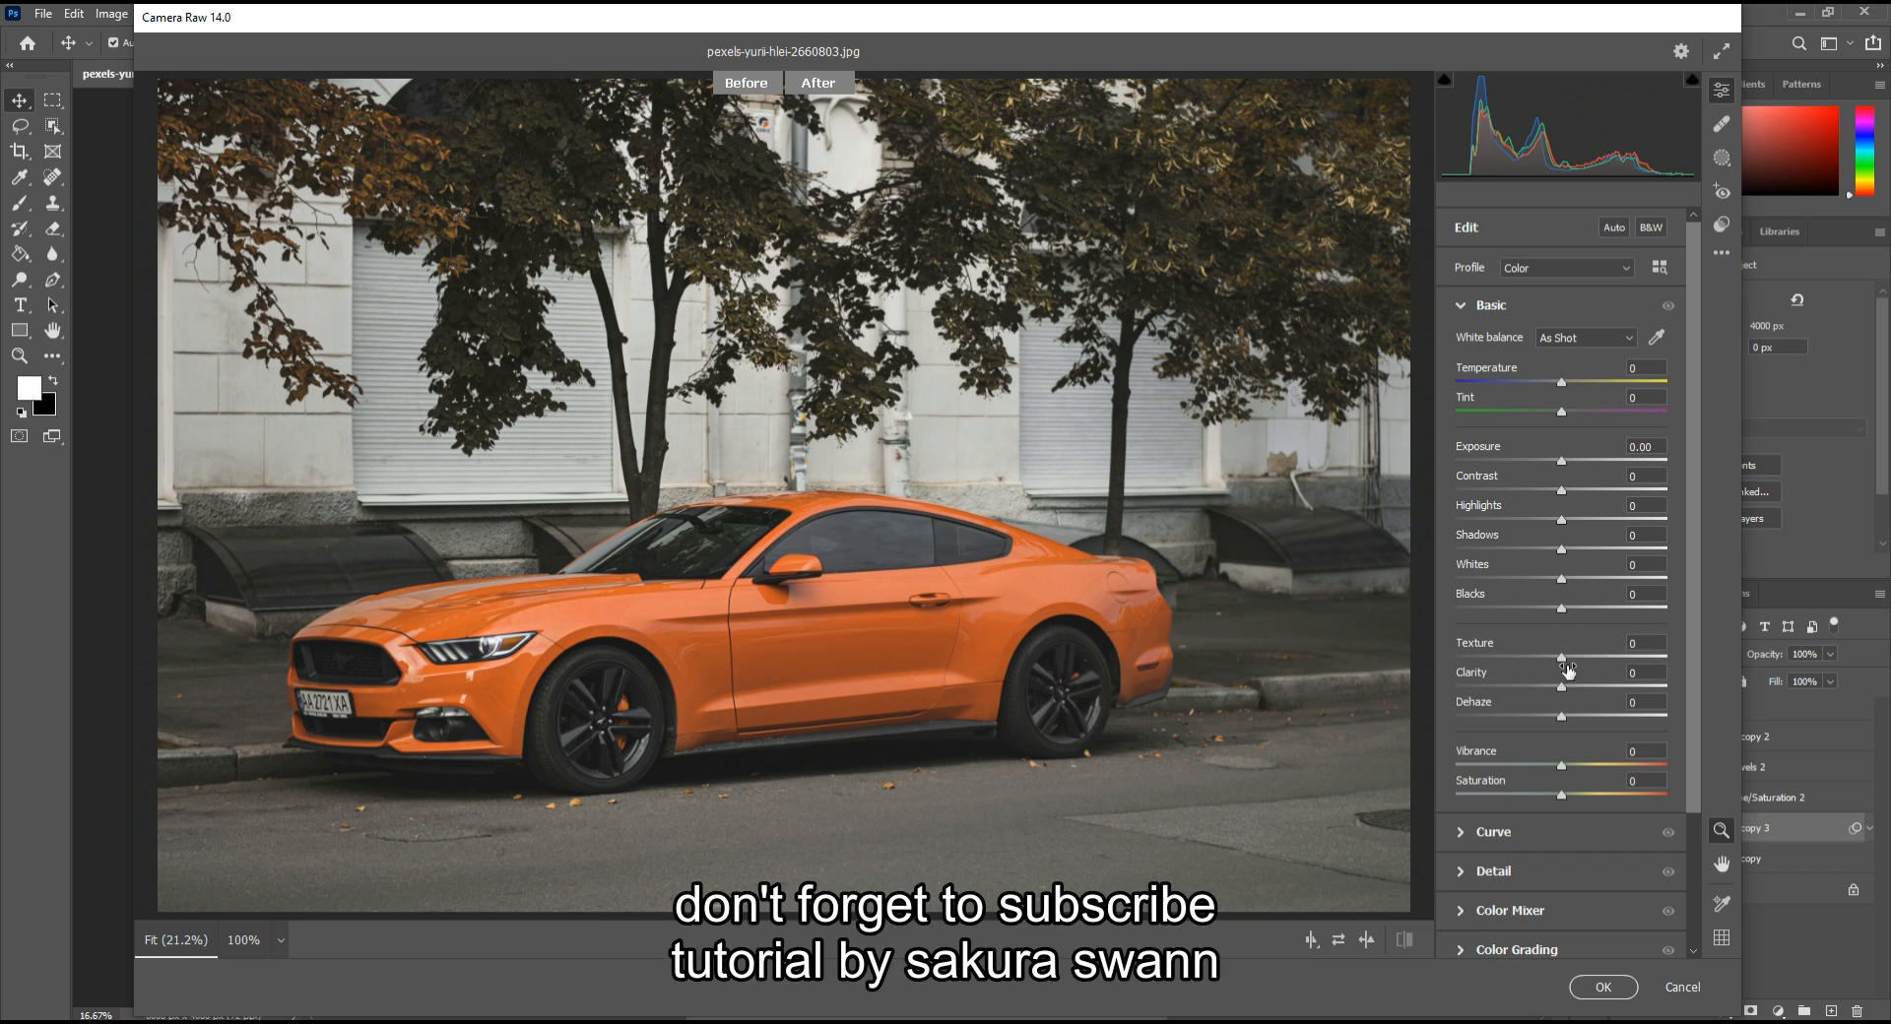
drag(1564, 658, 1591, 652)
drag(1603, 688, 1620, 689)
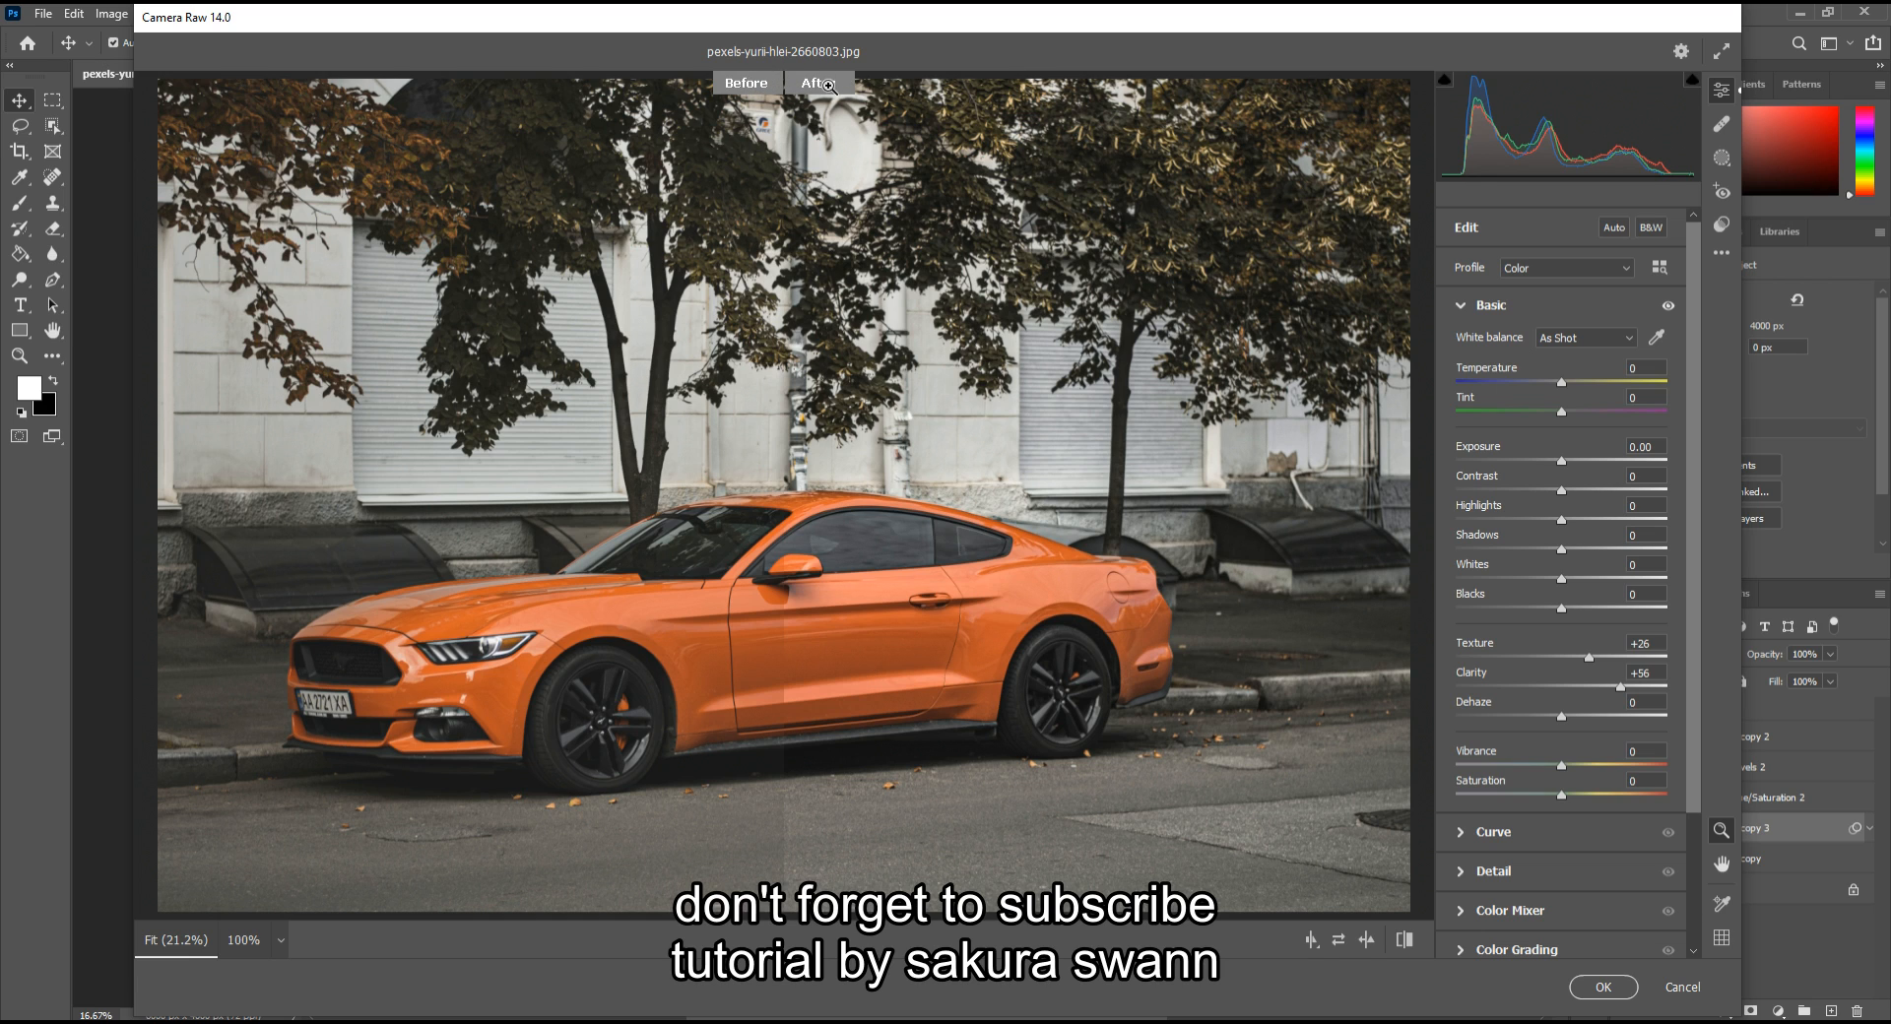
Compare the Texture and Clarity edits with the default settings and return the preview to Single View
click(1407, 940)
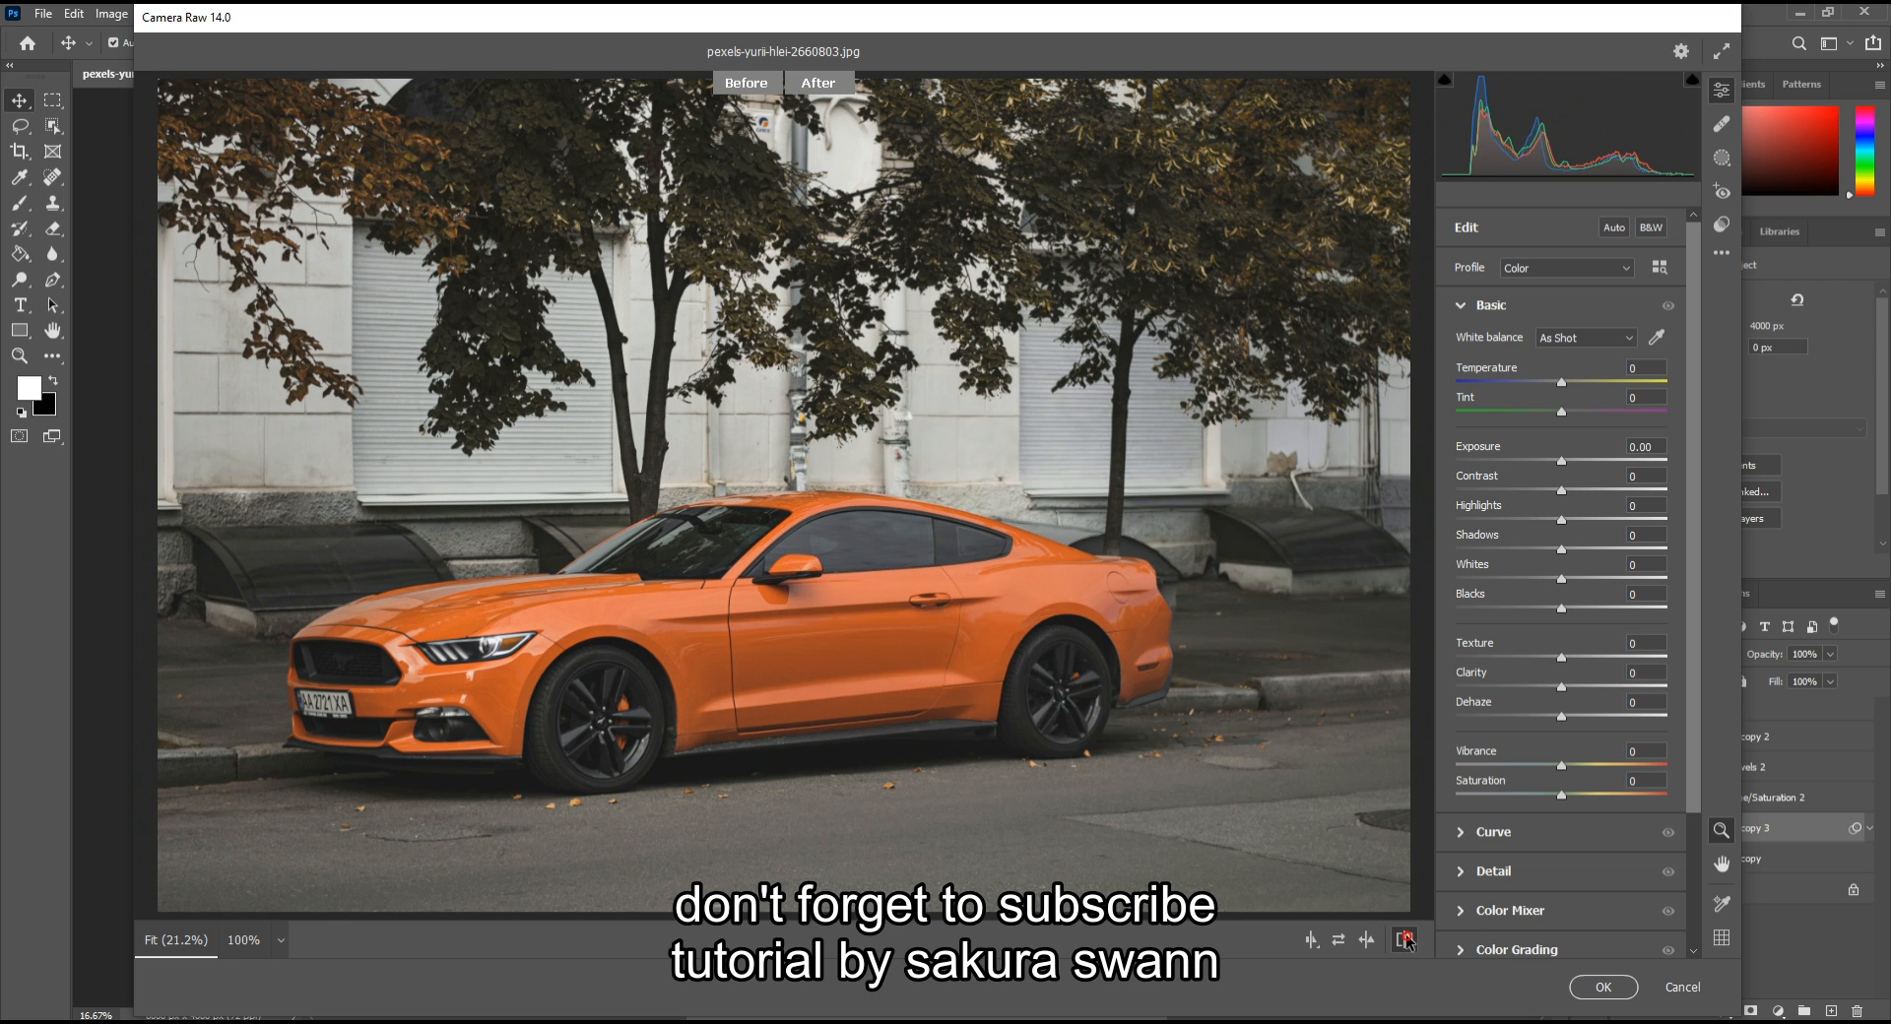
click(1406, 941)
click(1406, 941)
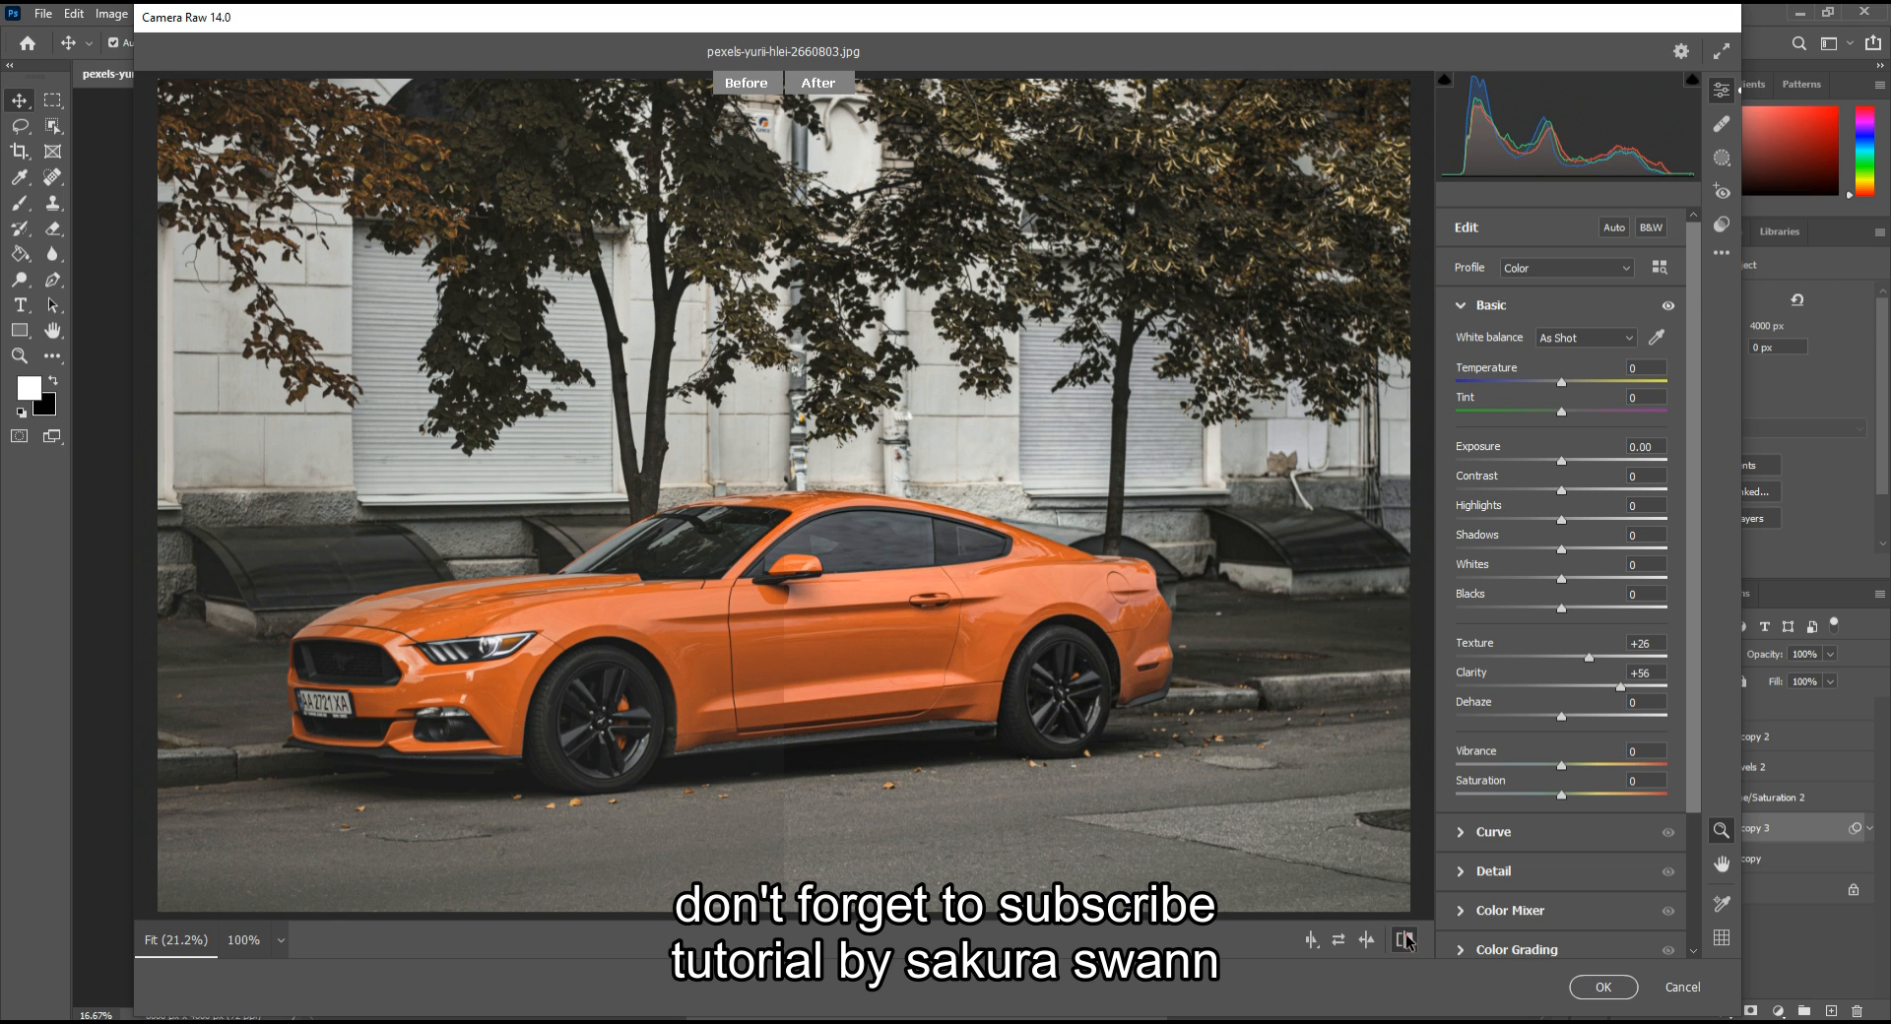
click(1406, 941)
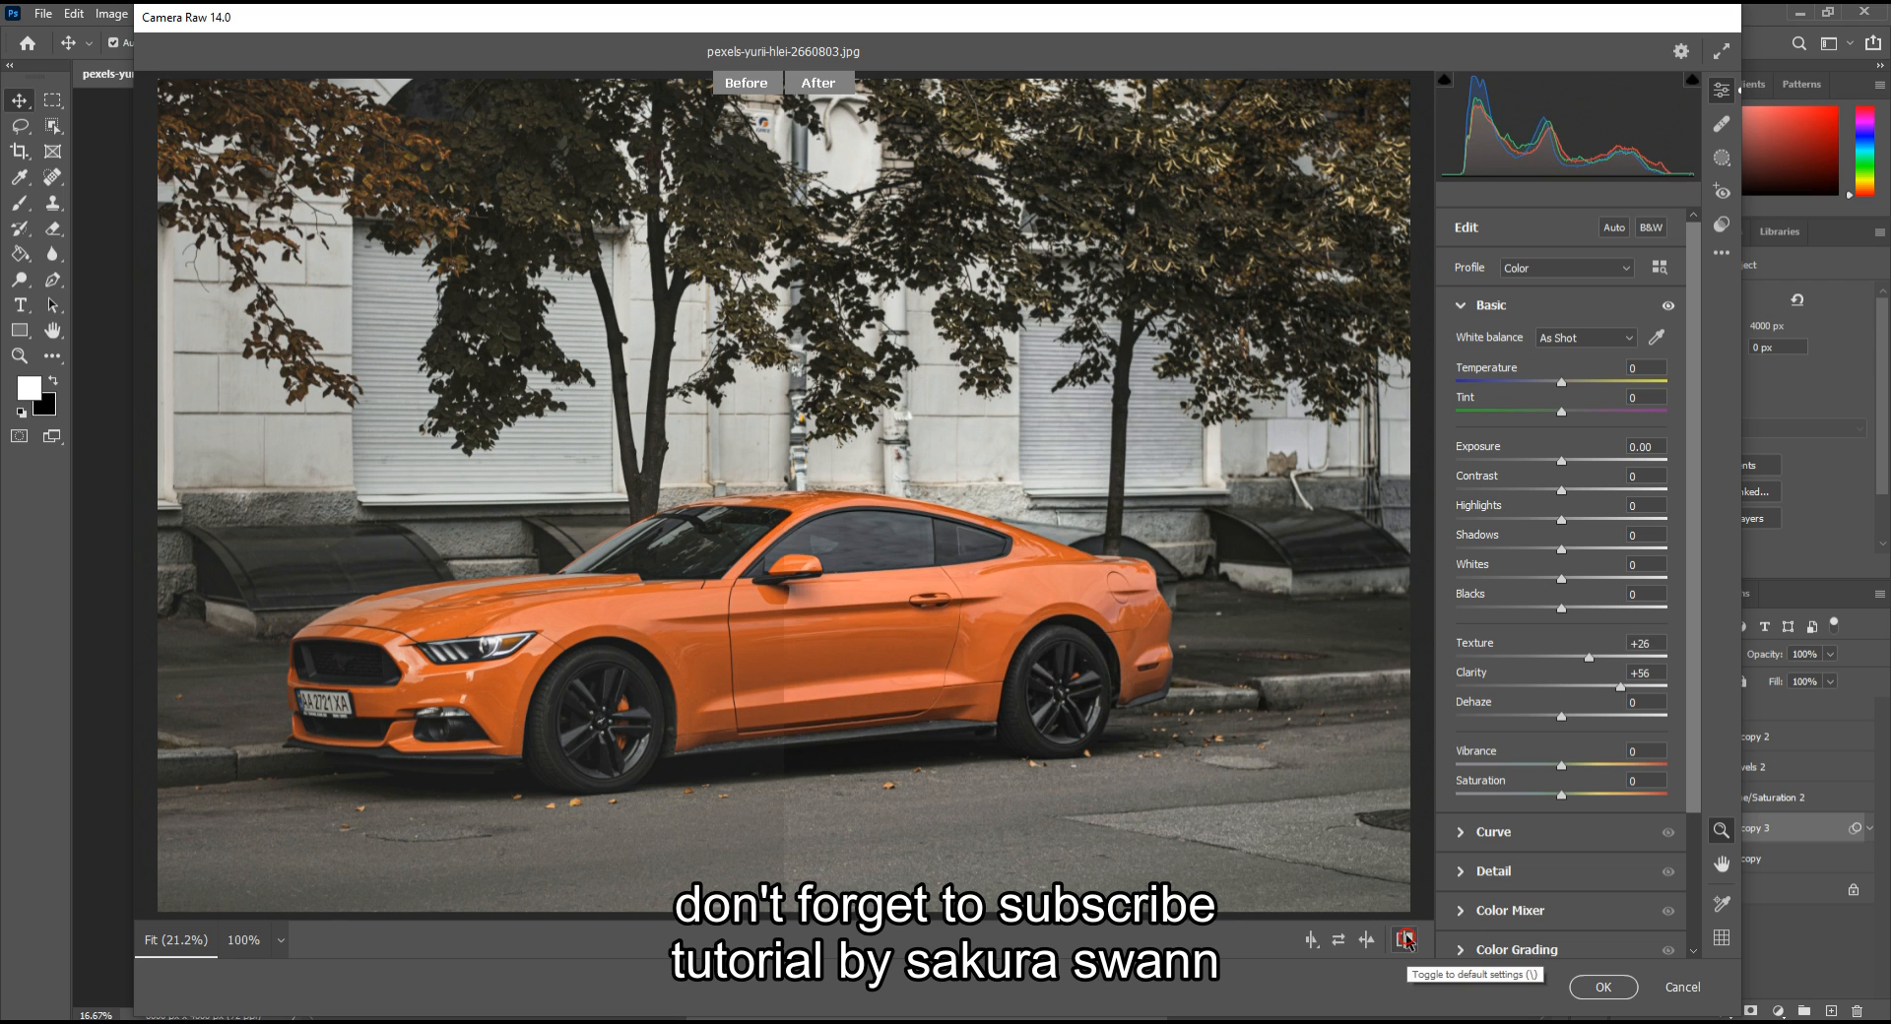
click(1310, 941)
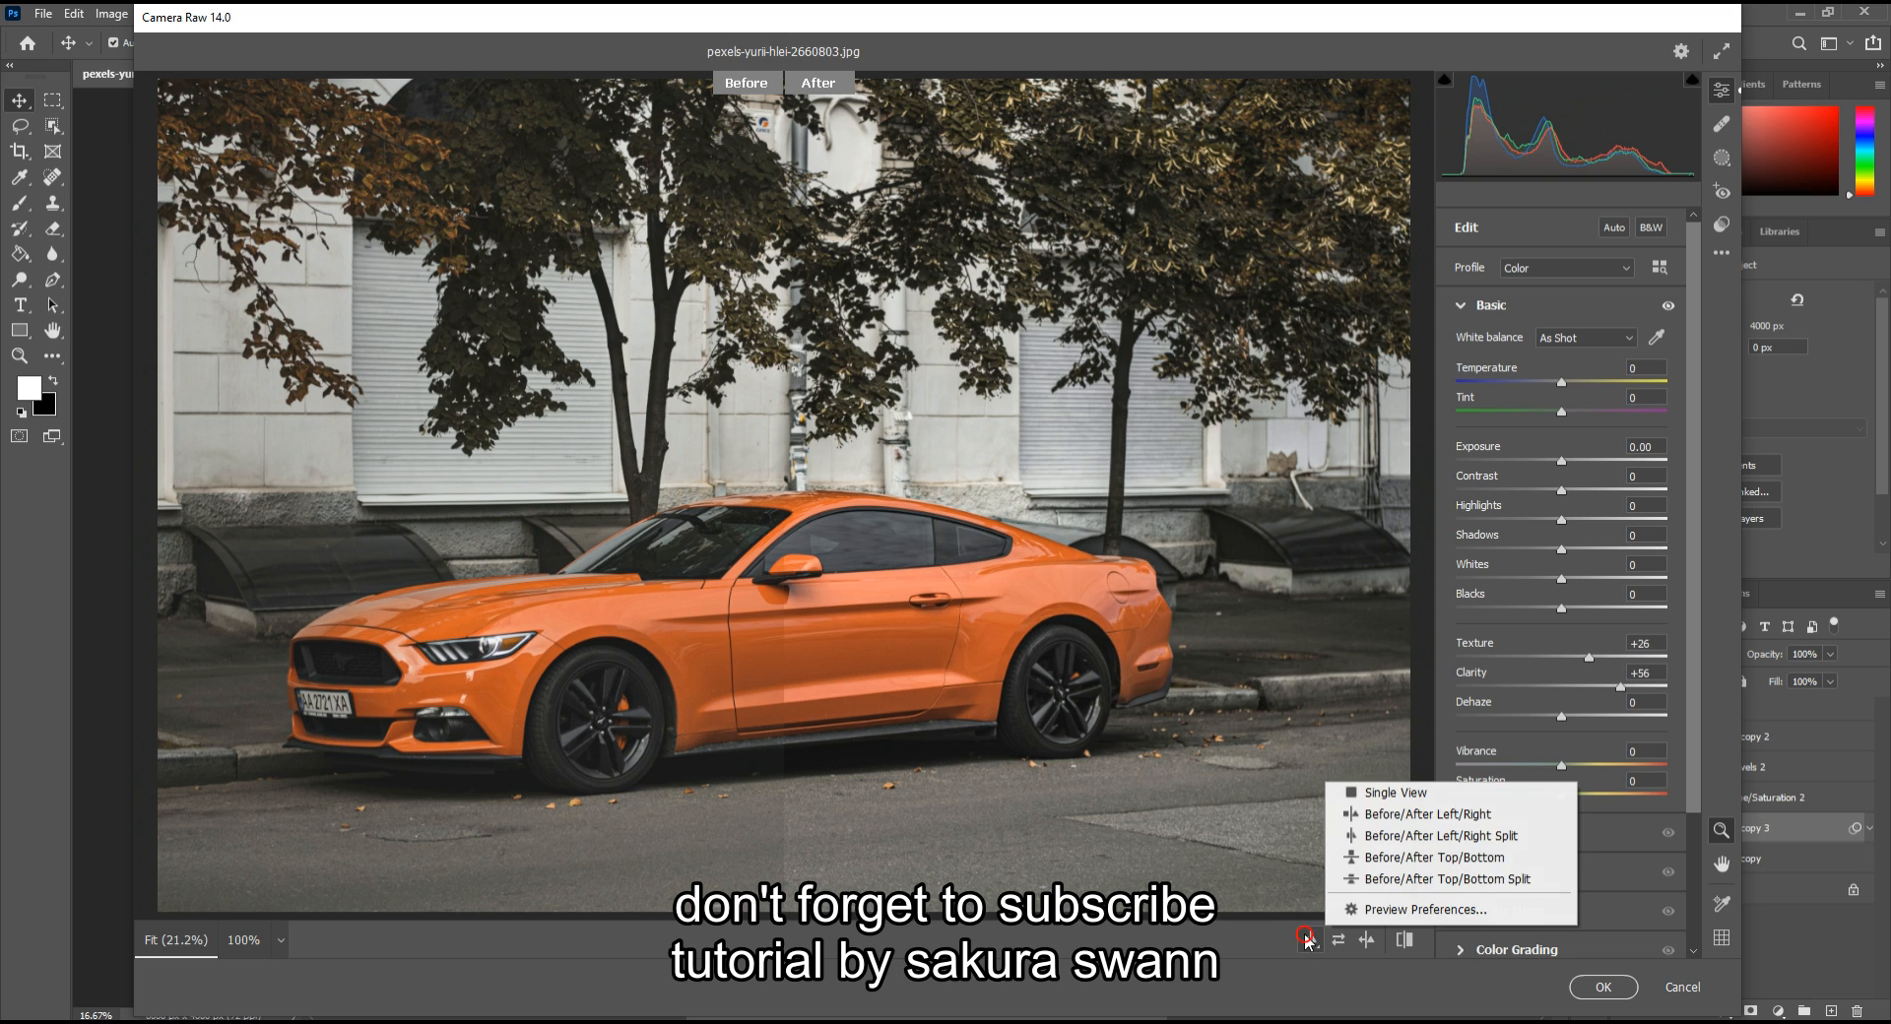
click(1376, 805)
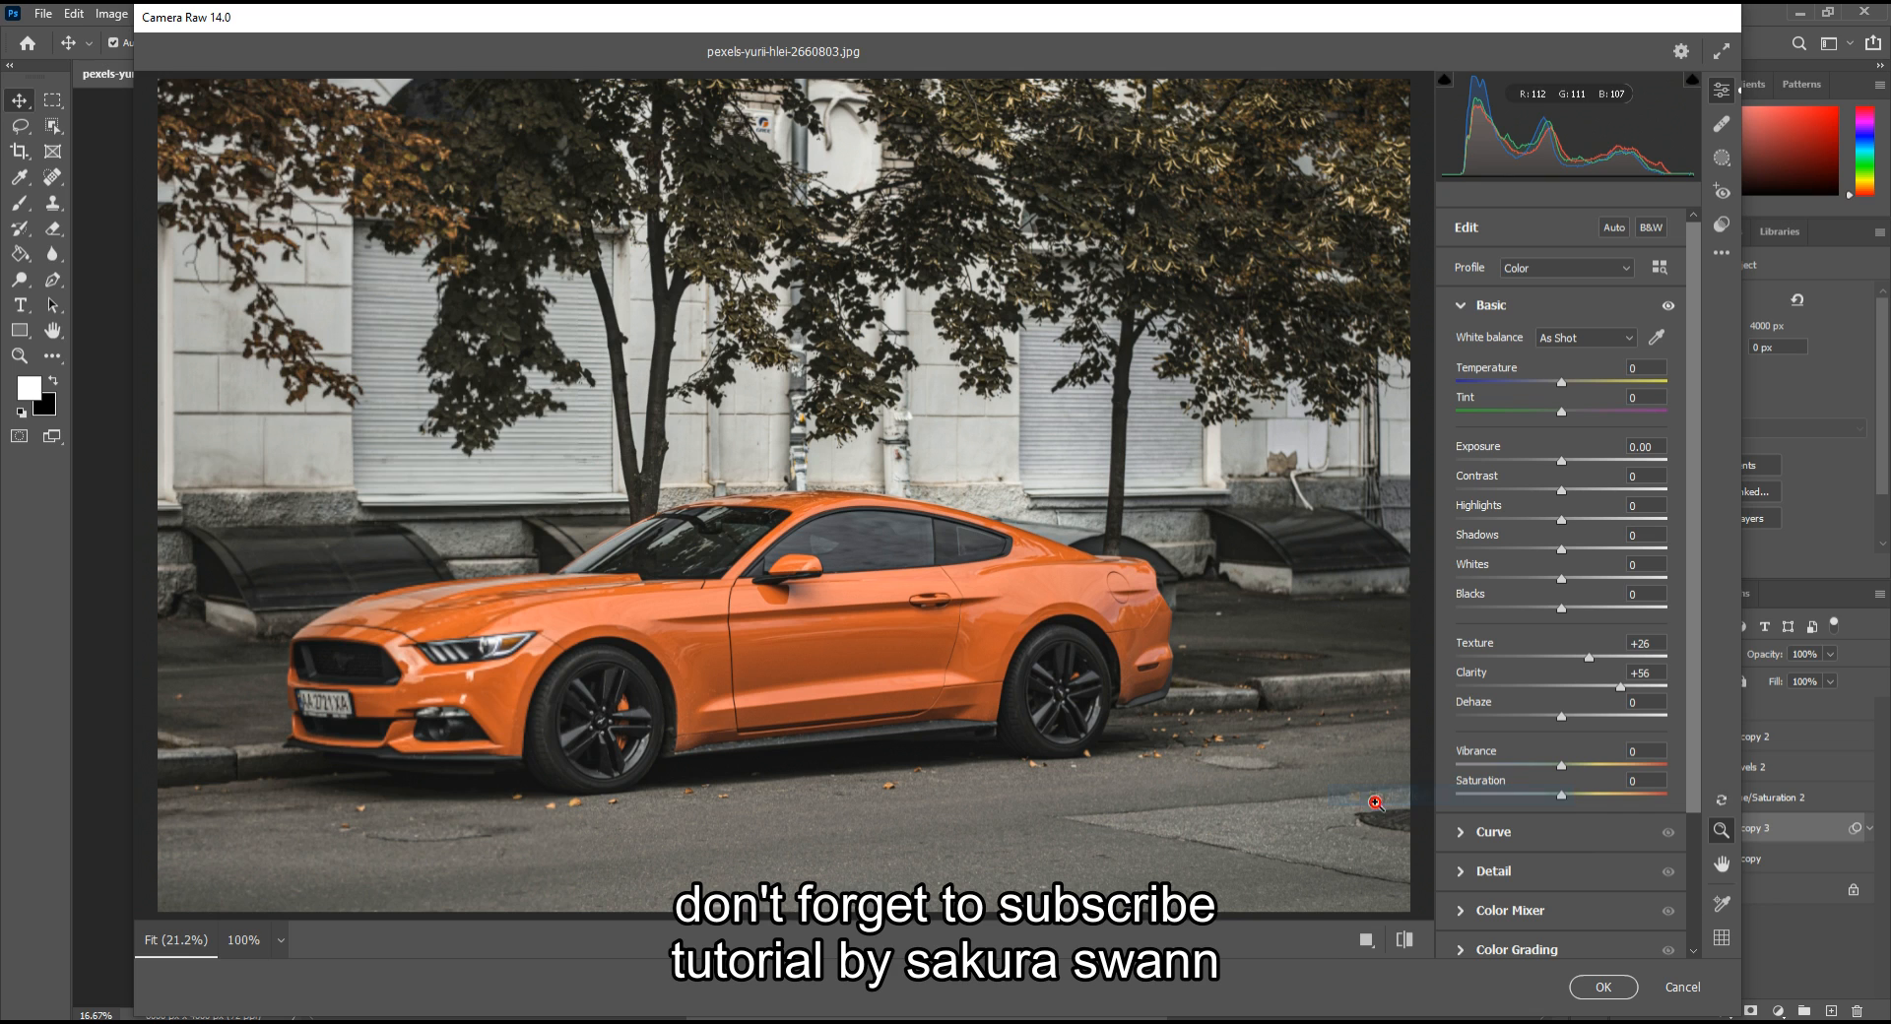
click(1376, 949)
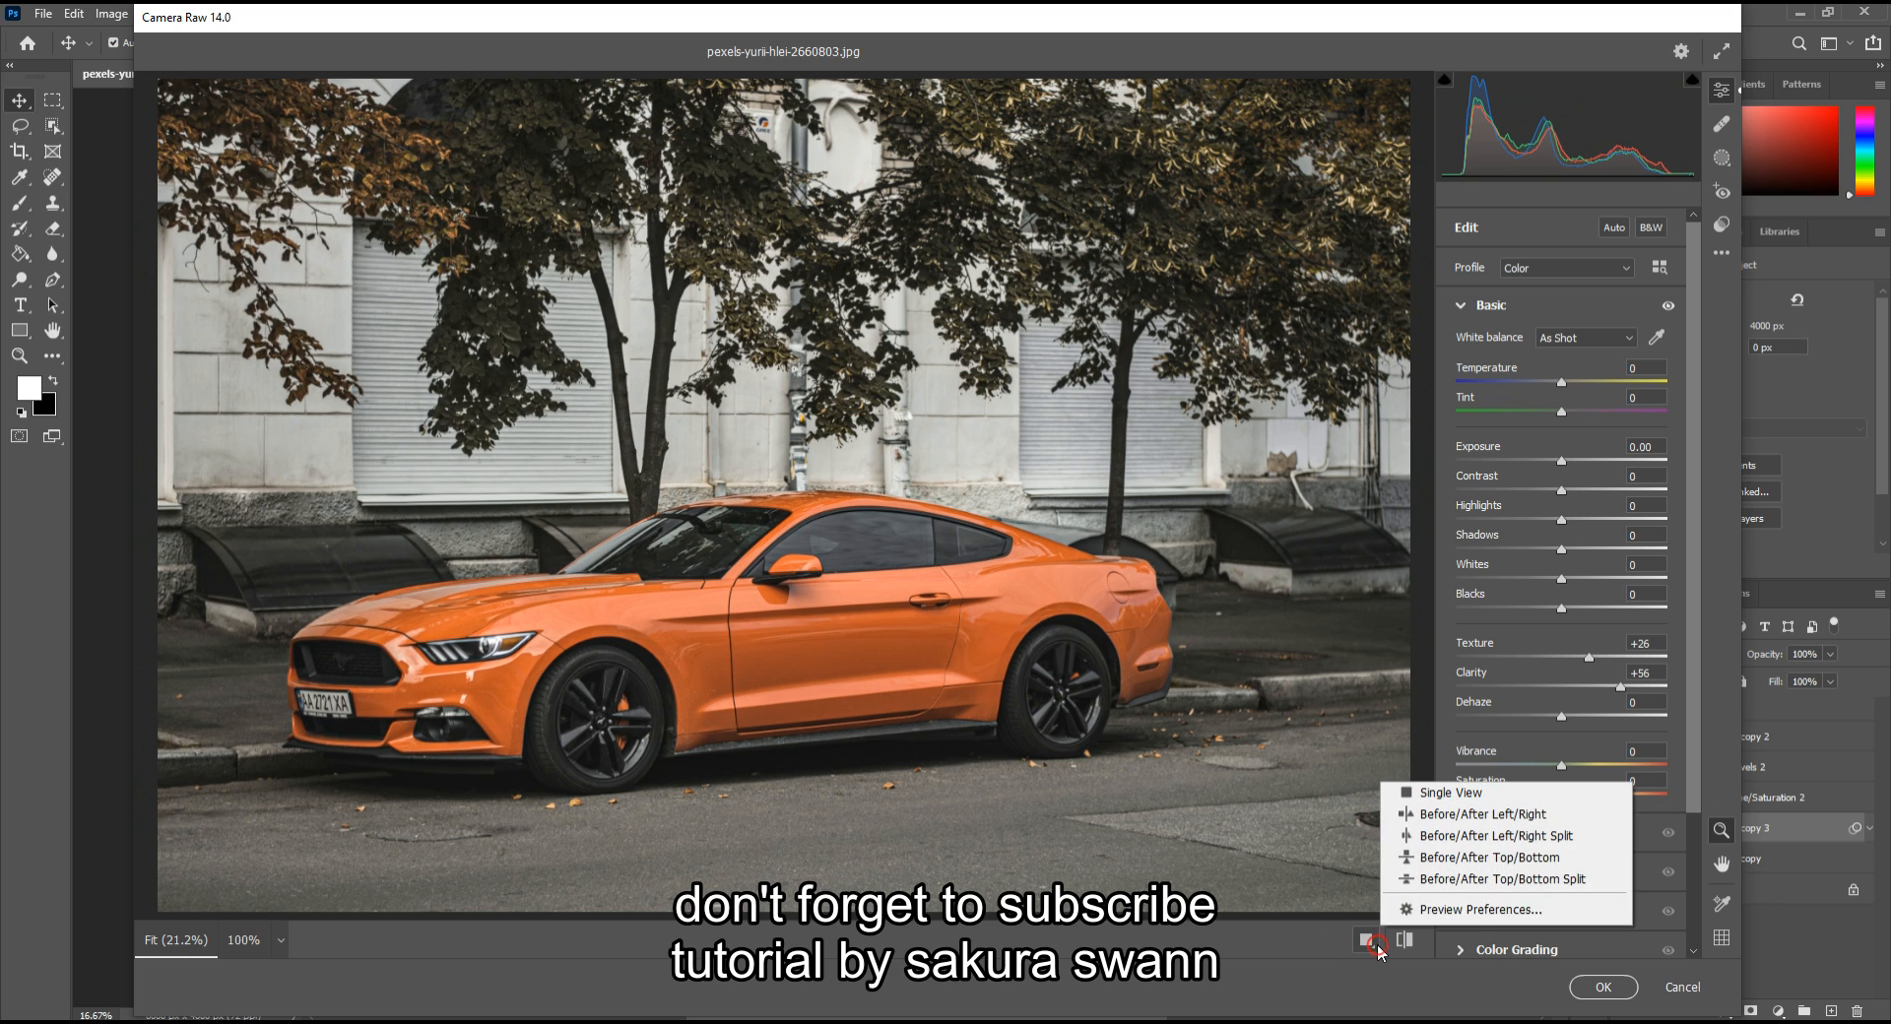
click(1418, 793)
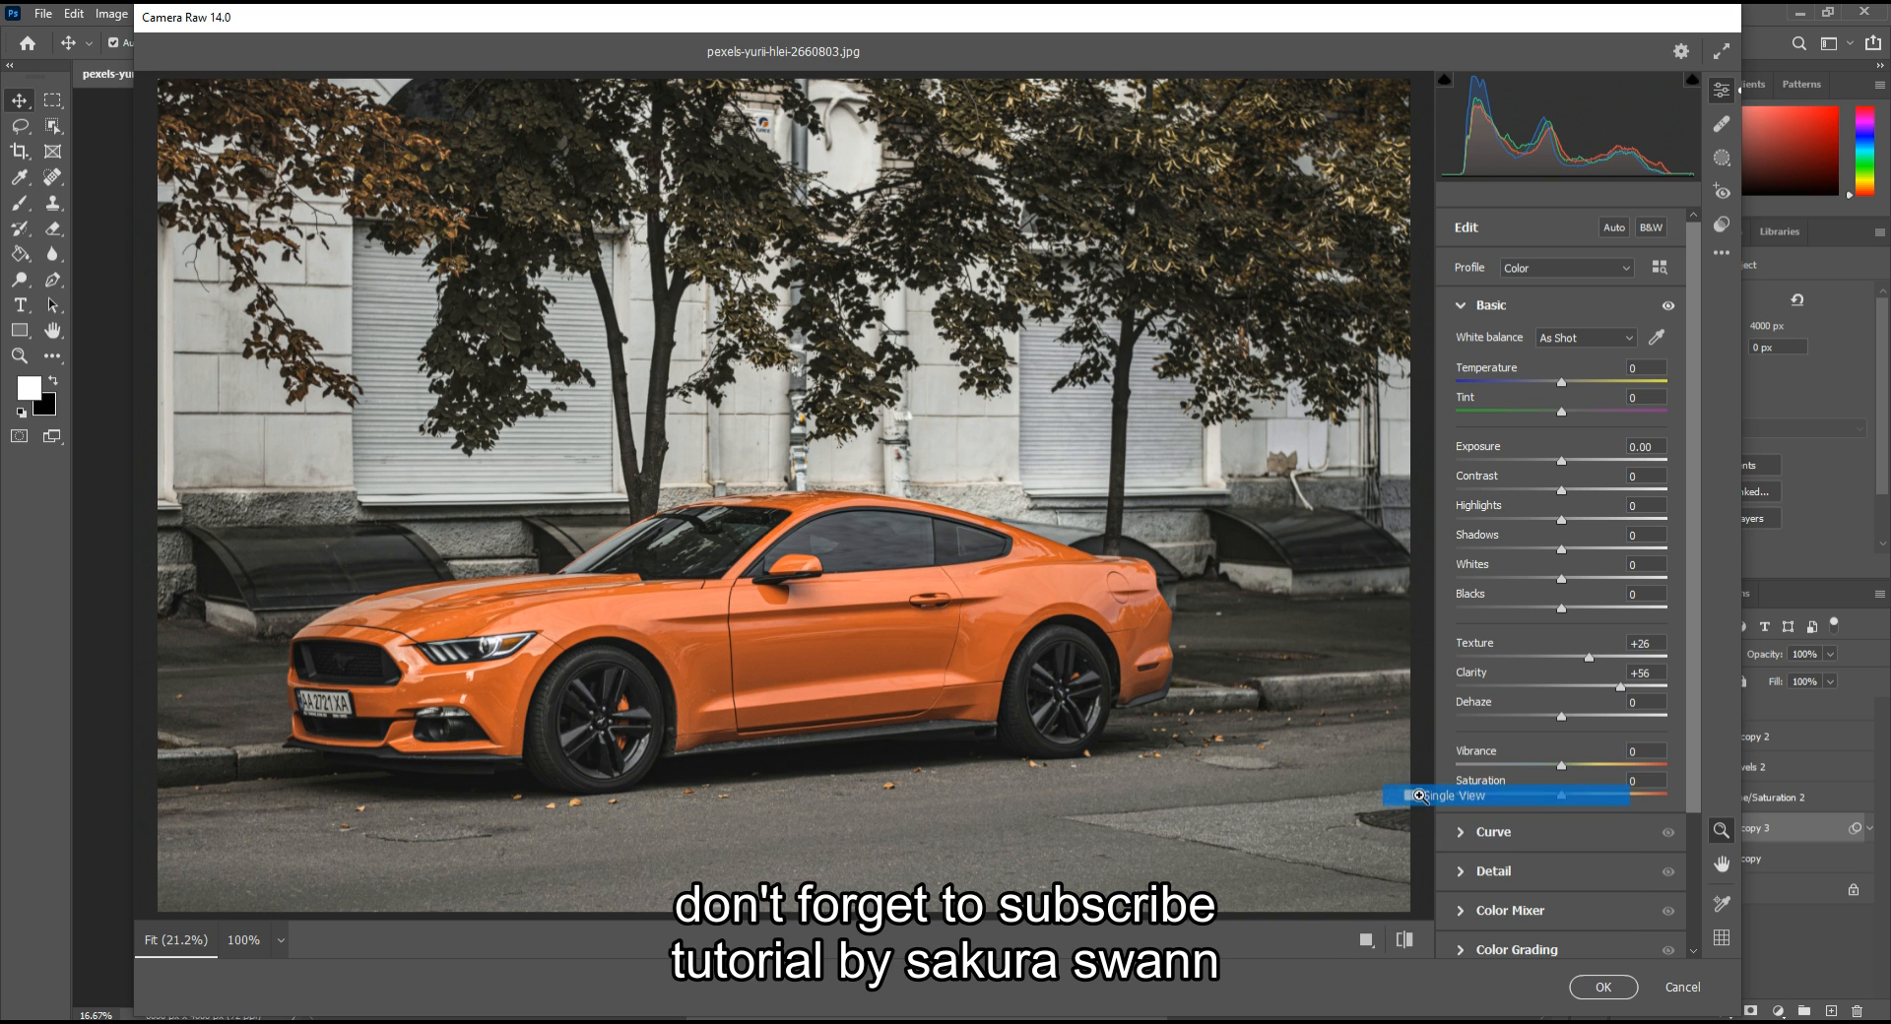
Compare the Texture and Clarity edits with the default settings, and inspect the road and rear wheel detail at 100%
click(1402, 939)
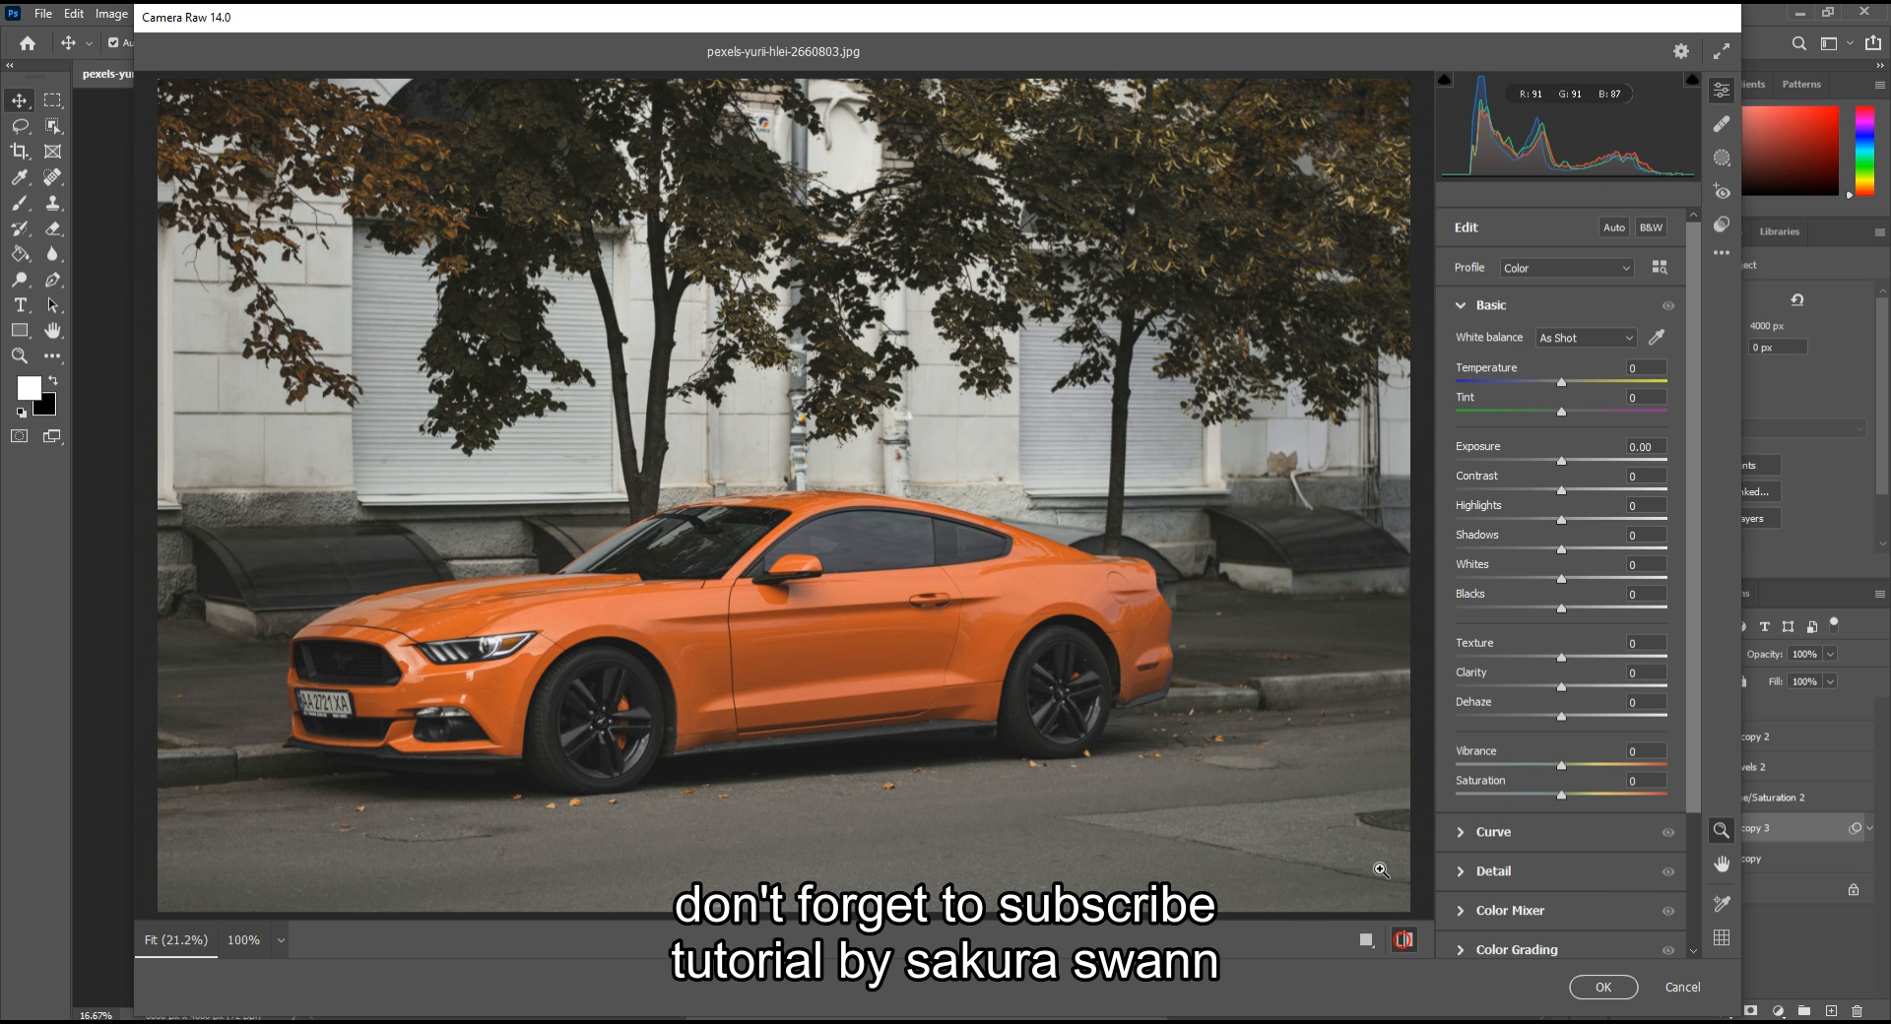
click(1399, 937)
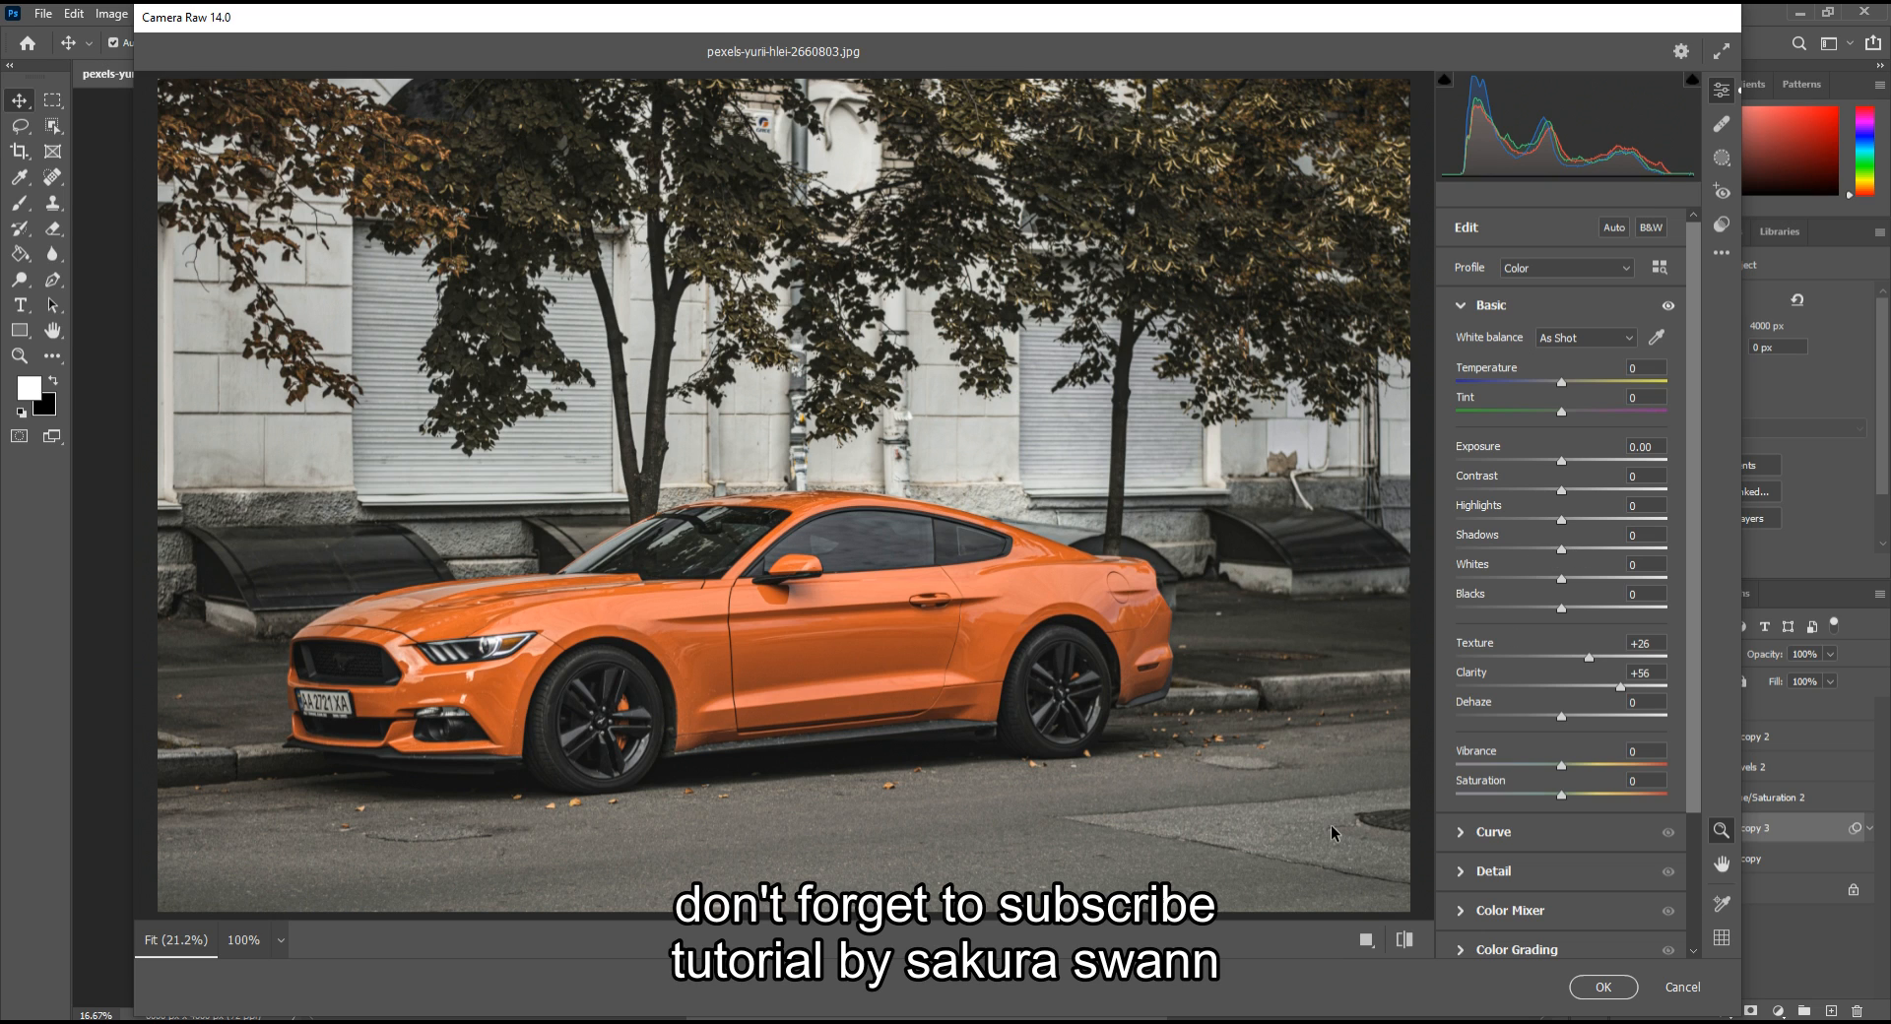
click(1296, 811)
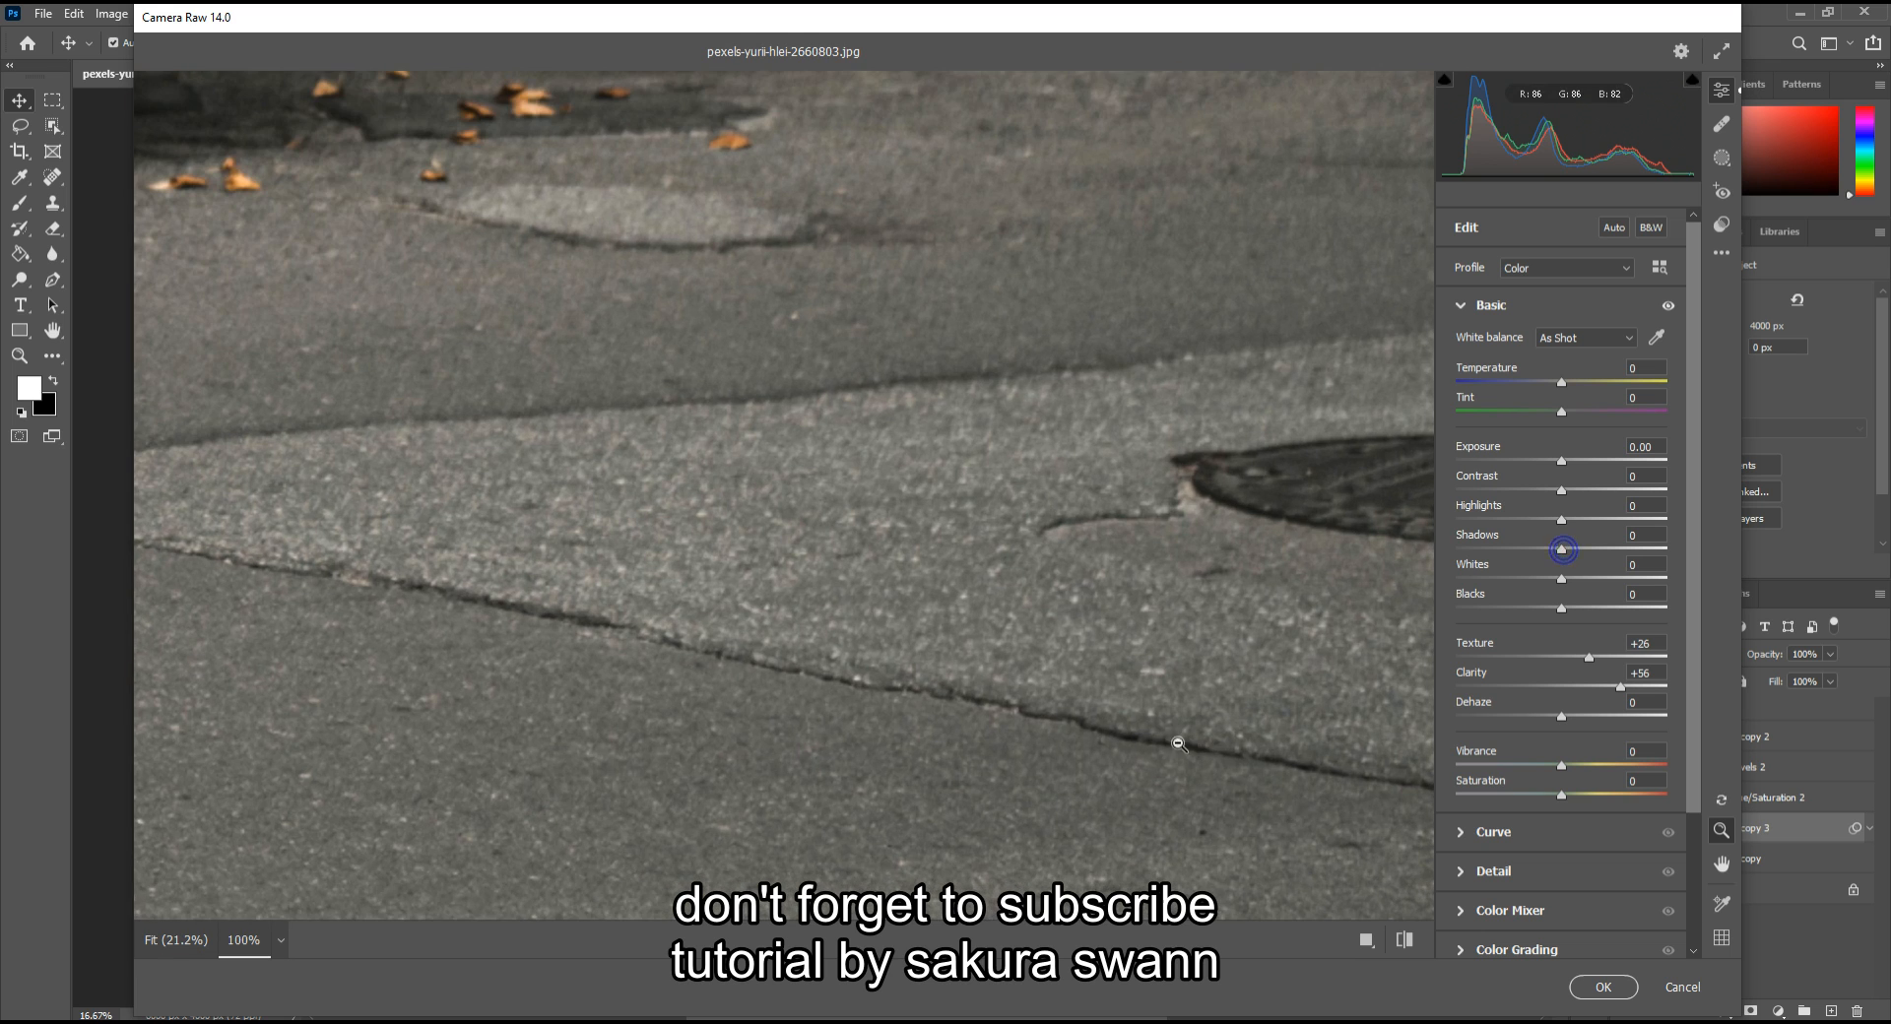
double_click(1036, 683)
double_click(999, 660)
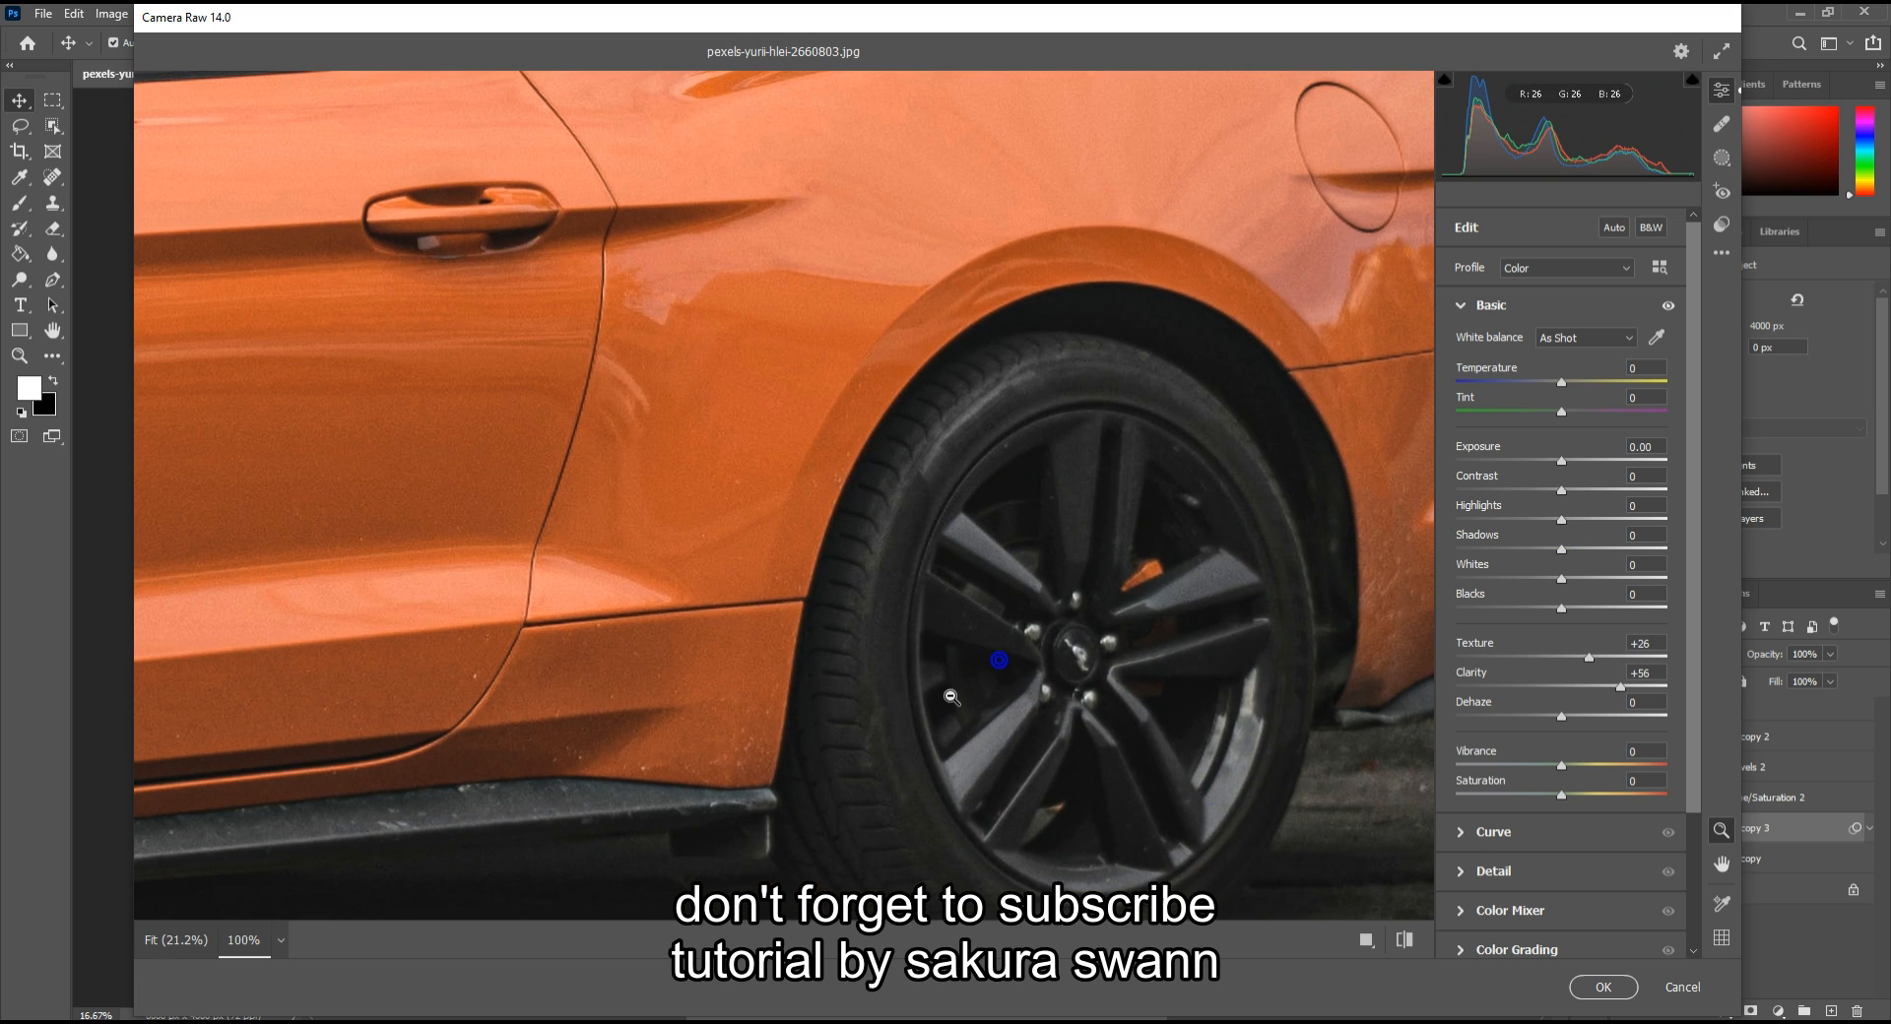
click(734, 758)
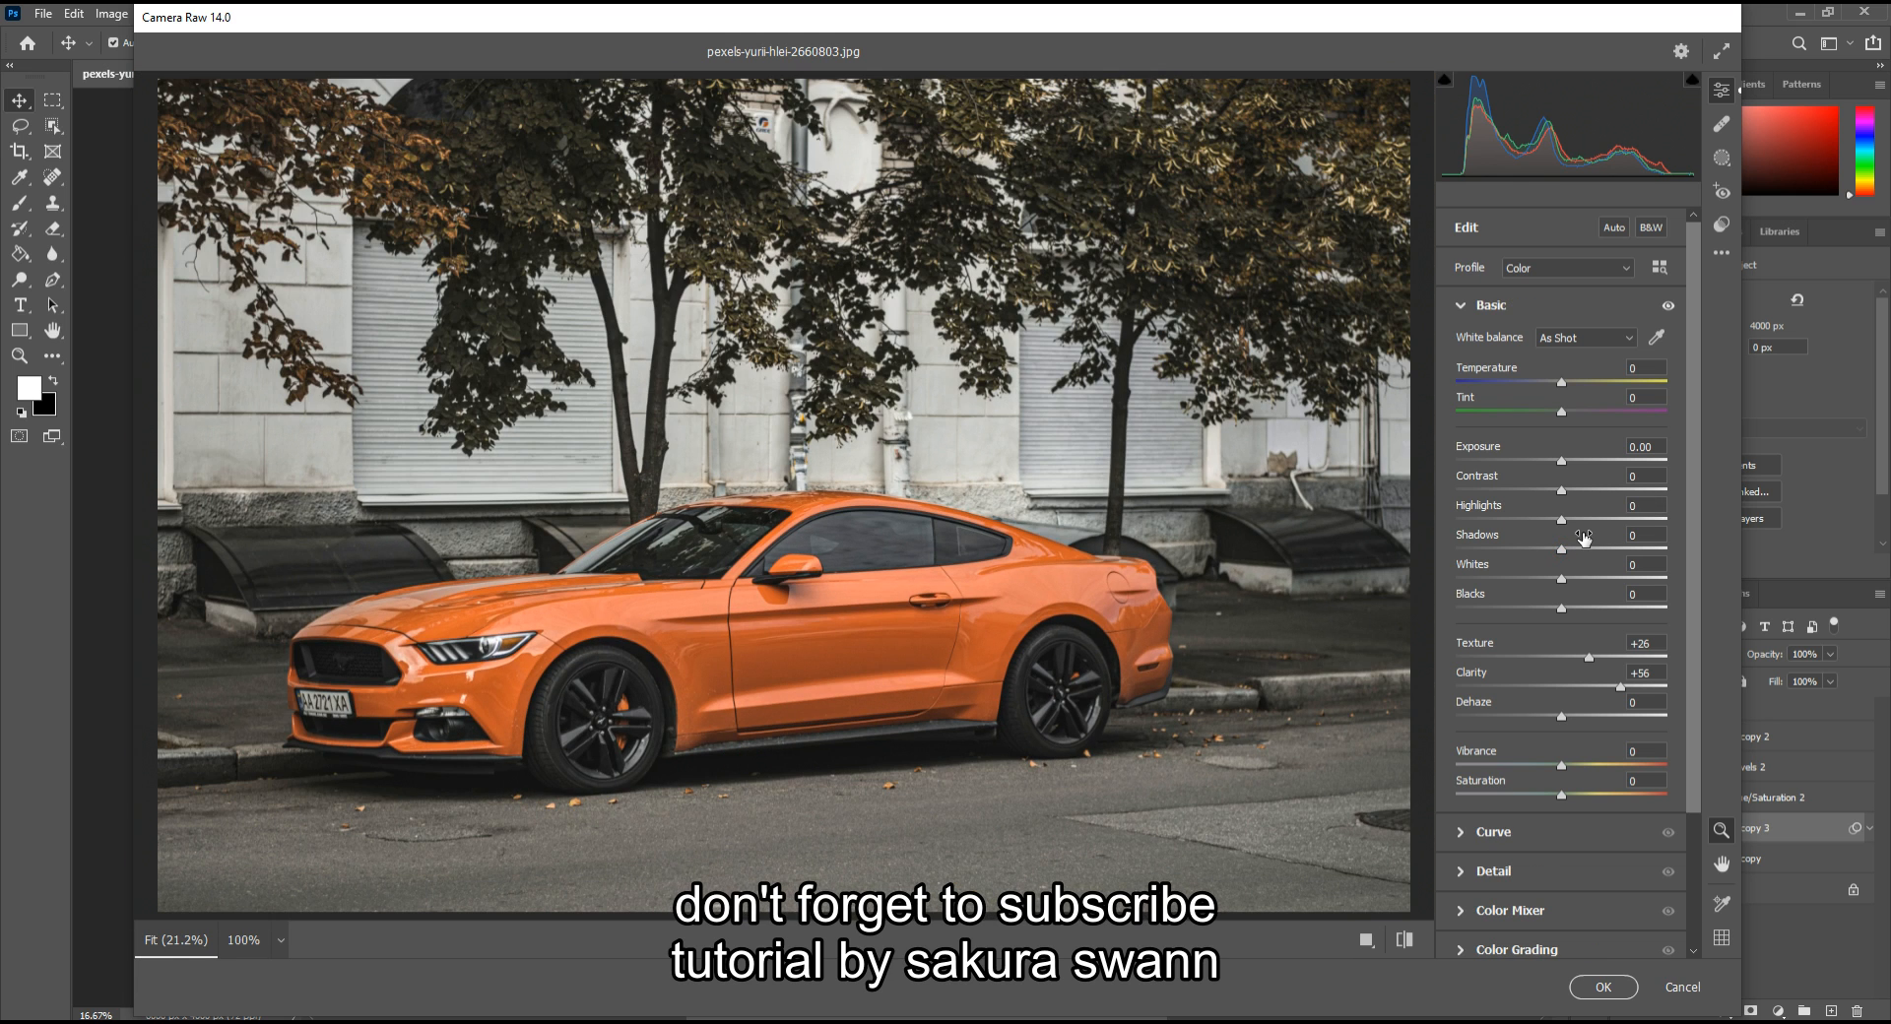
Set Highlights to +24 and Shadows to +26, and apply the Camera Raw filter
drag(1563, 548, 1590, 549)
drag(1564, 519, 1591, 527)
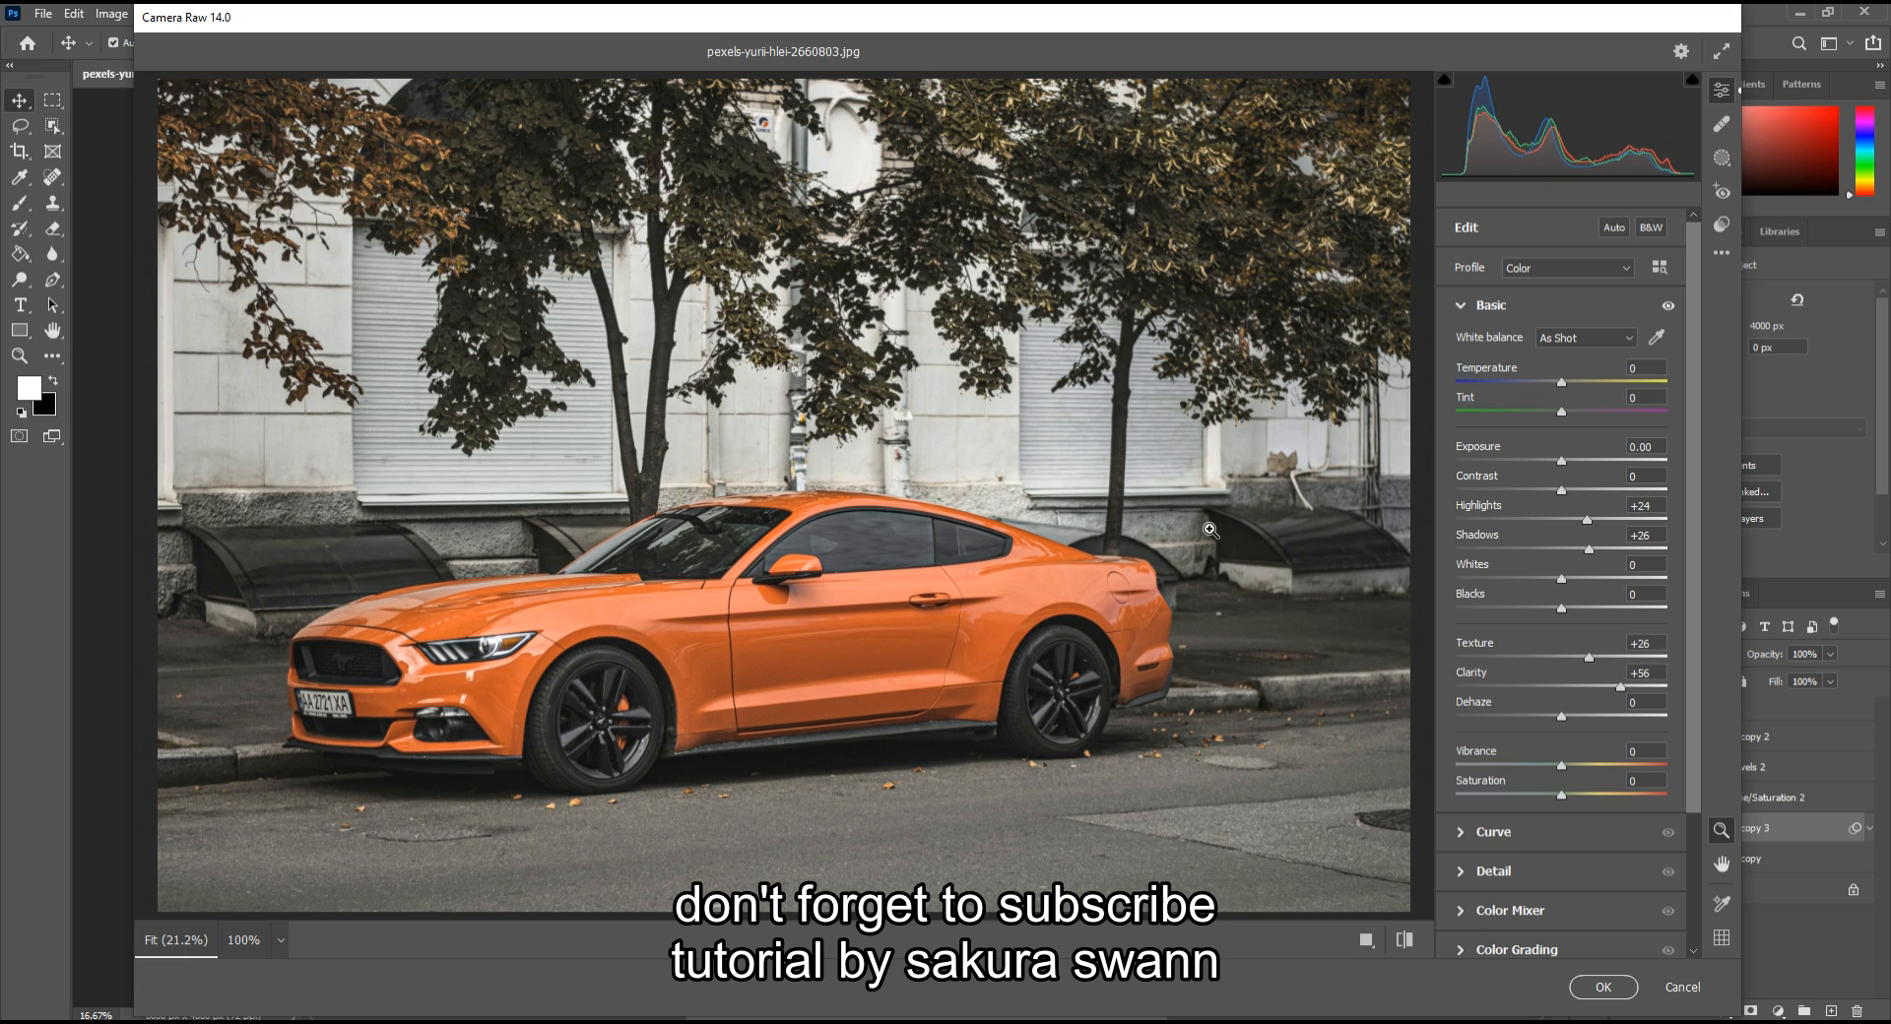
drag(1588, 520, 1587, 523)
click(1603, 987)
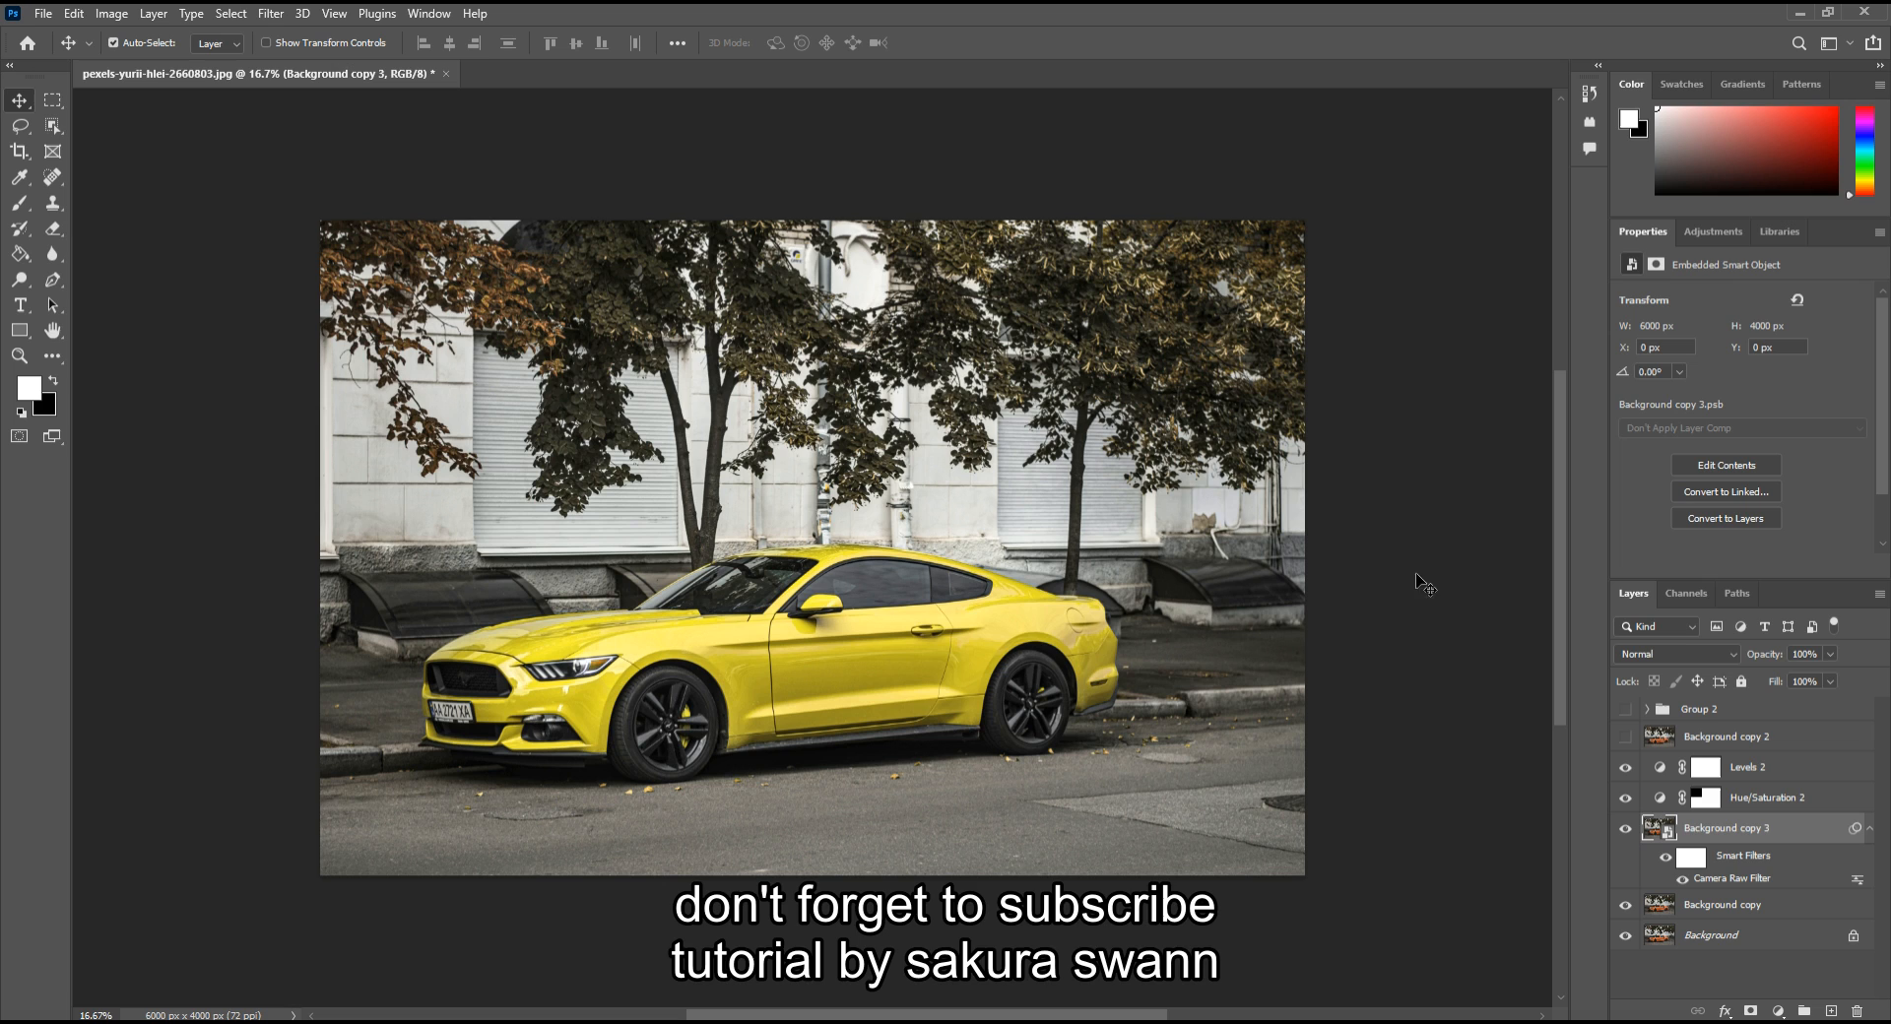
Reduce the opacity of the filtered Background copy 3 layer to about 46%
click(1828, 654)
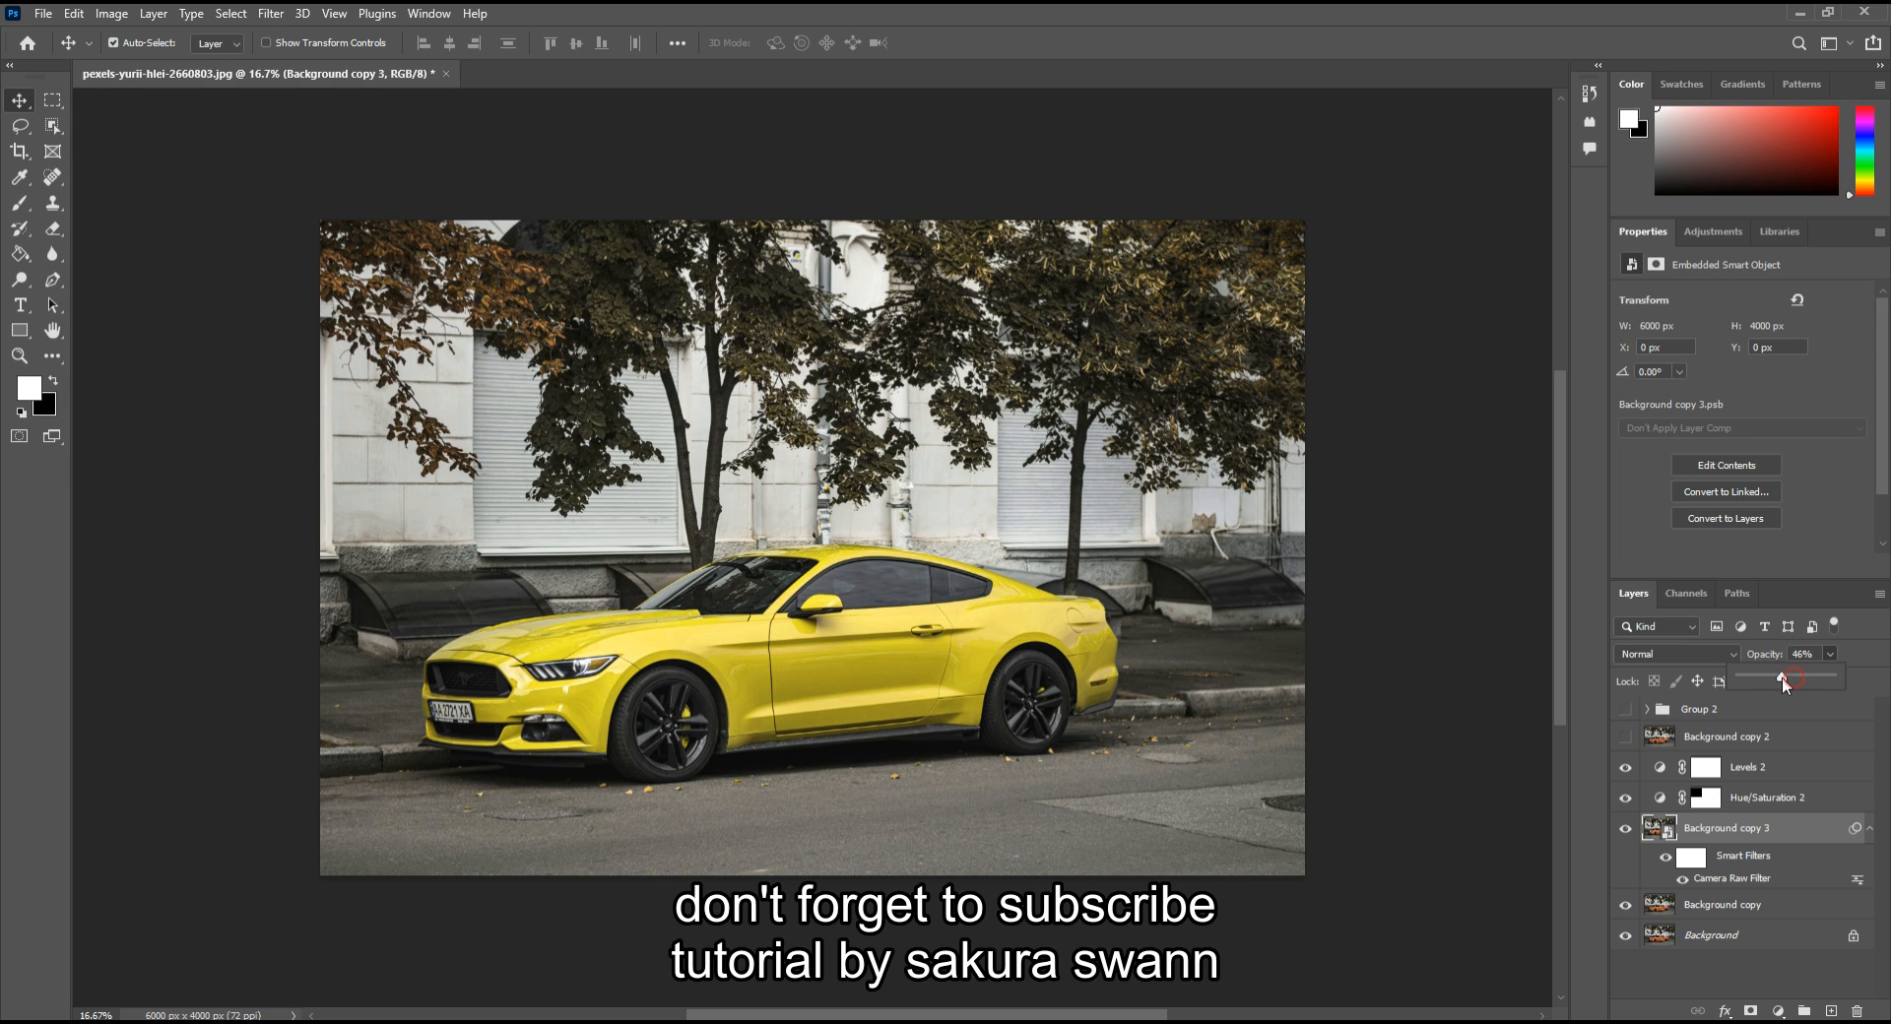
drag(1782, 676, 1779, 680)
Add a new empty layer directly above the Levels 2 adjustment and make white the foreground colour
click(1726, 800)
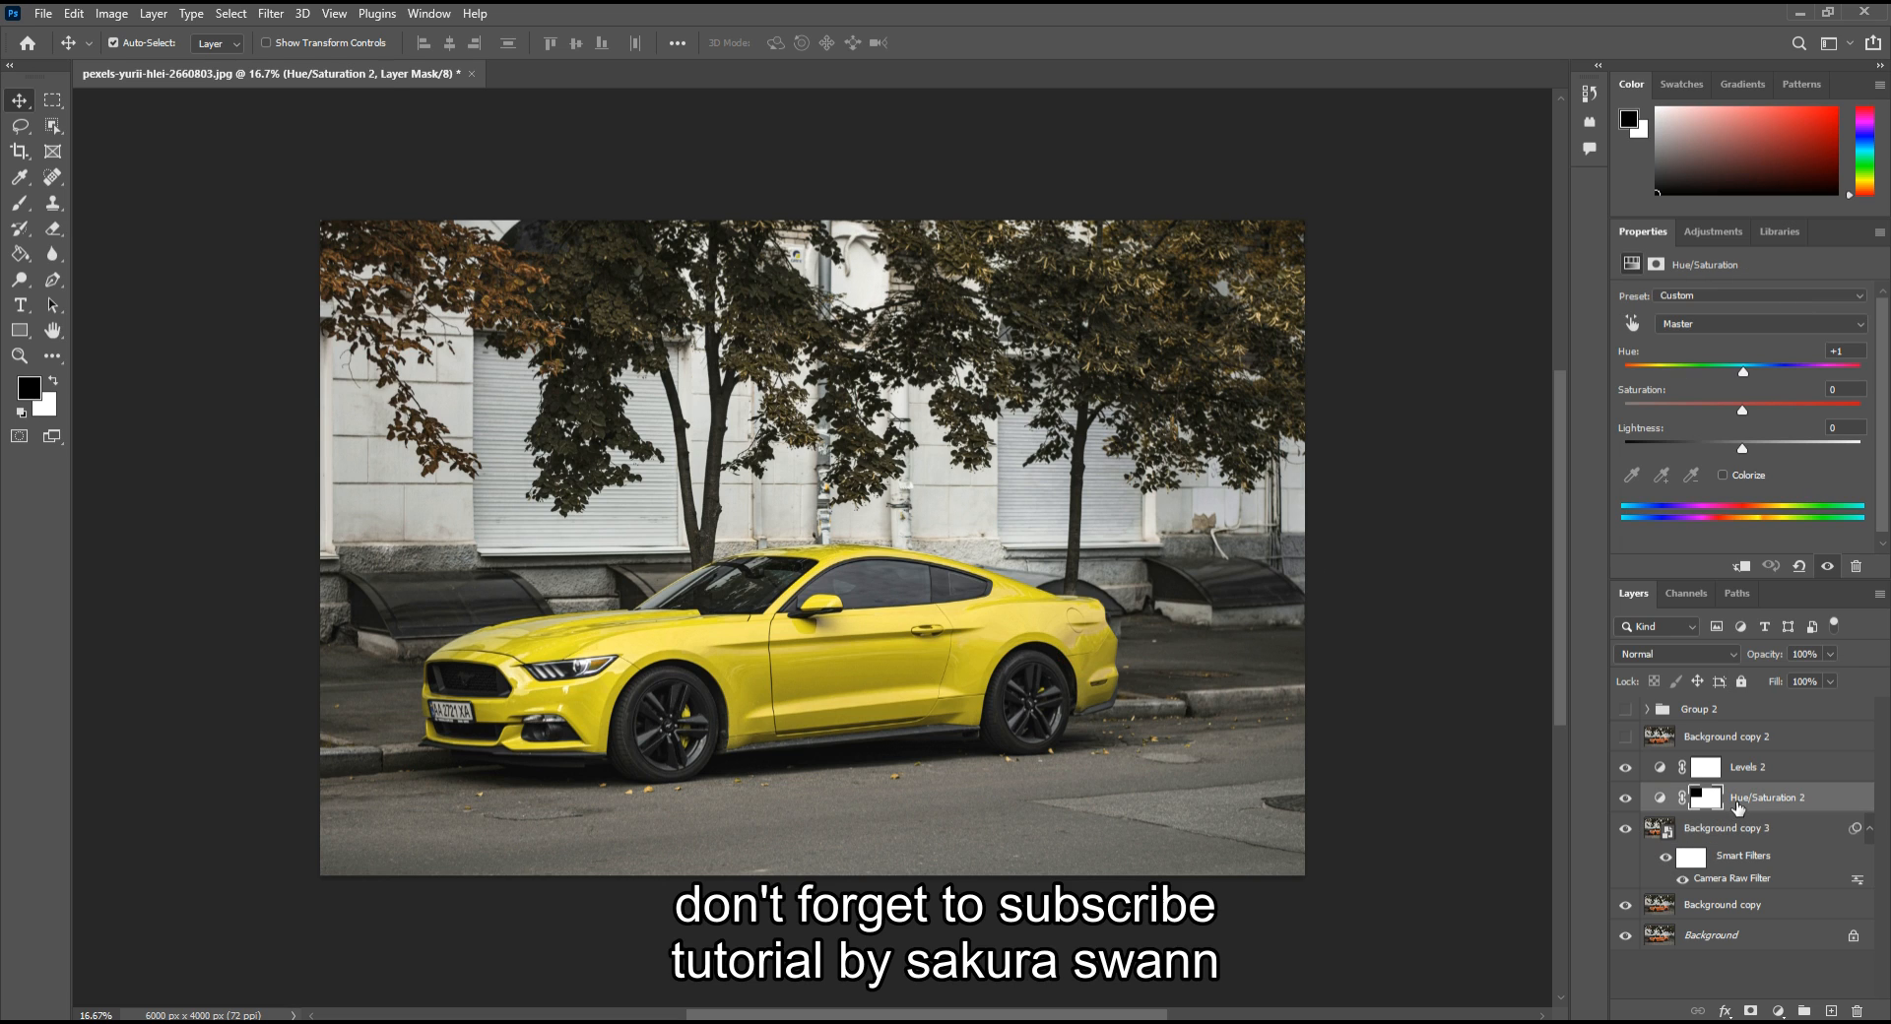
click(1743, 777)
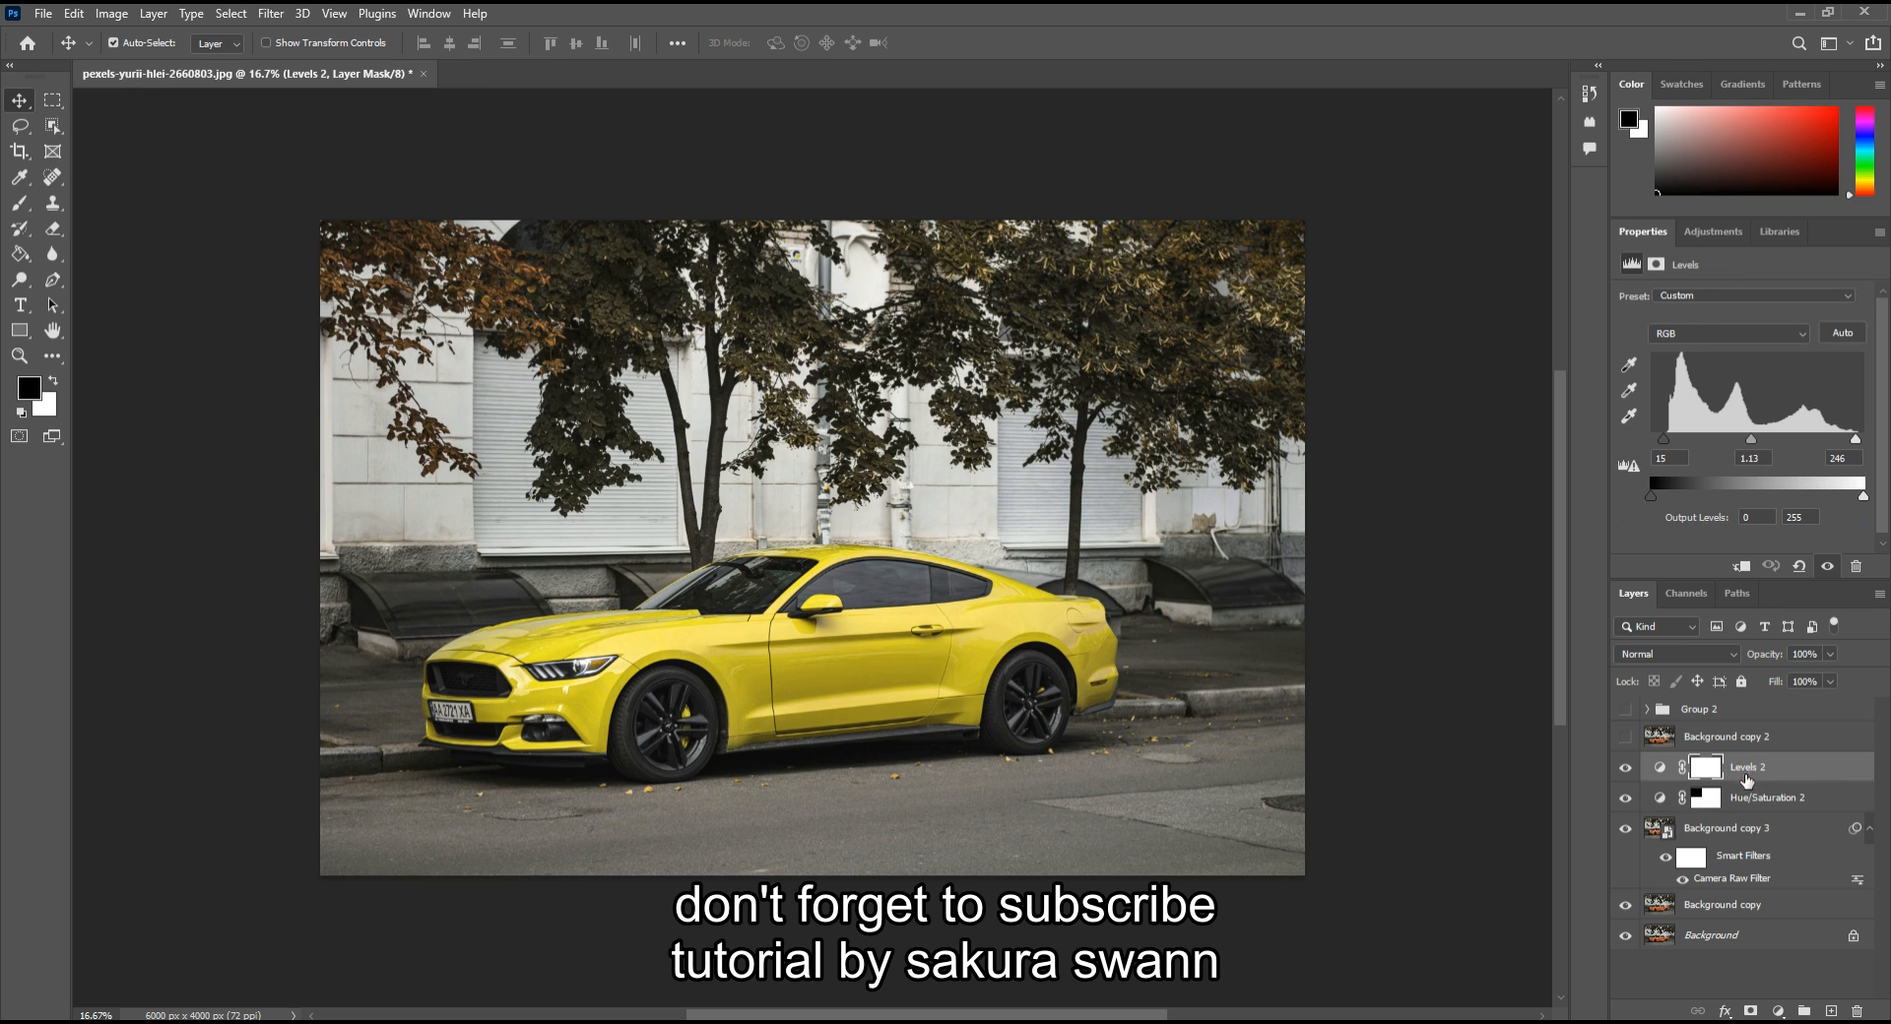
click(1830, 1012)
key(x)
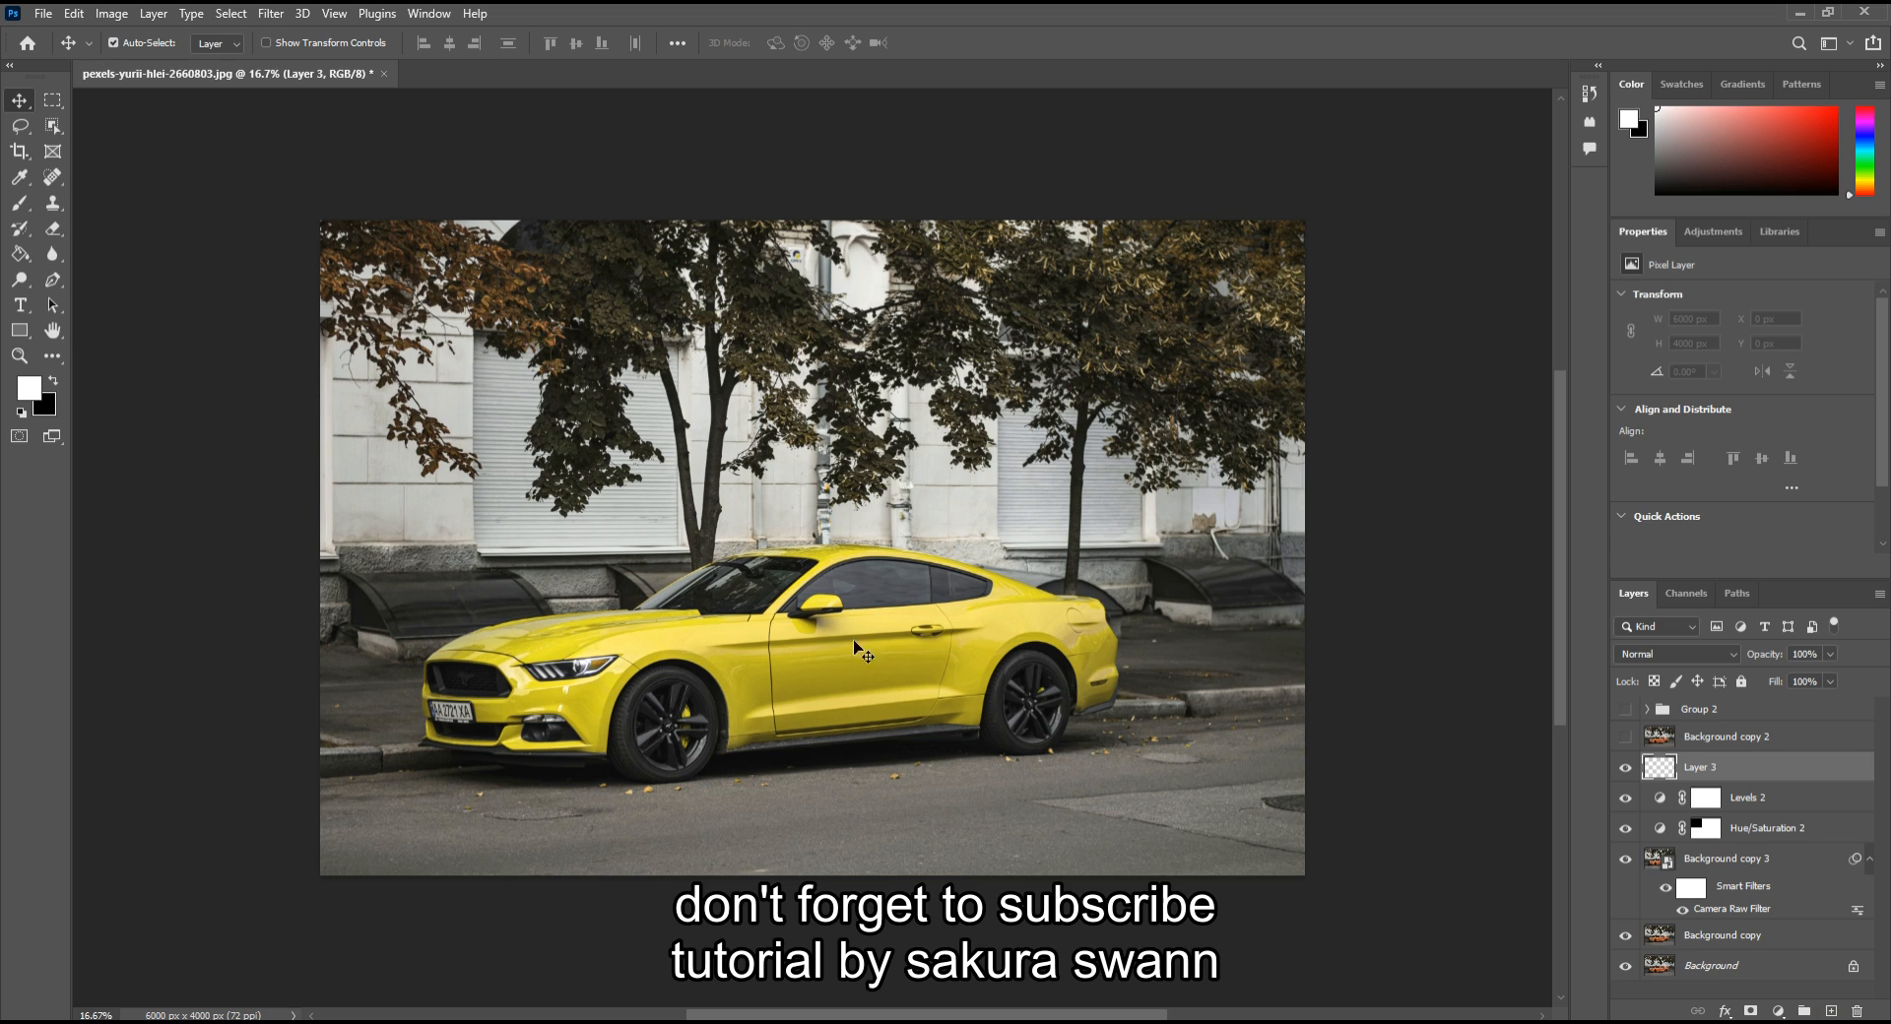
Paint a single white glow over the front headlight using the Brush tool at 865 px and 0% hardness
click(20, 202)
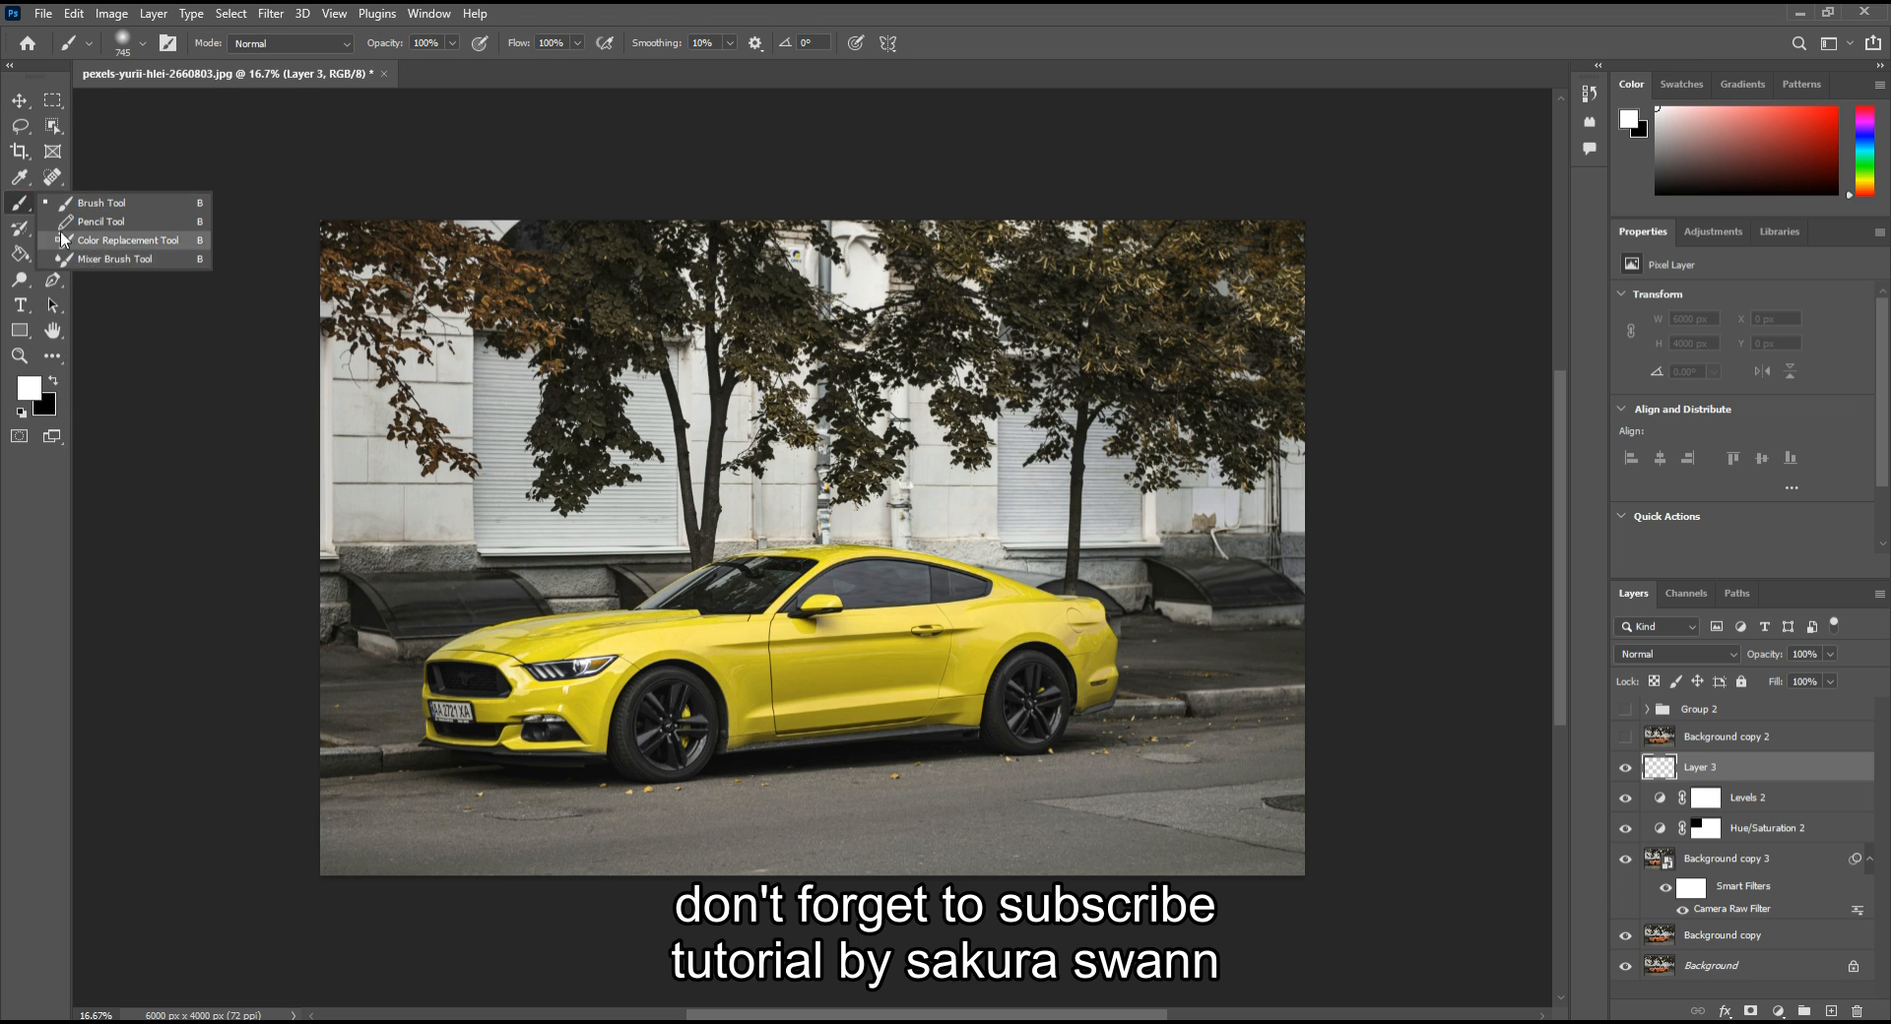
click(94, 203)
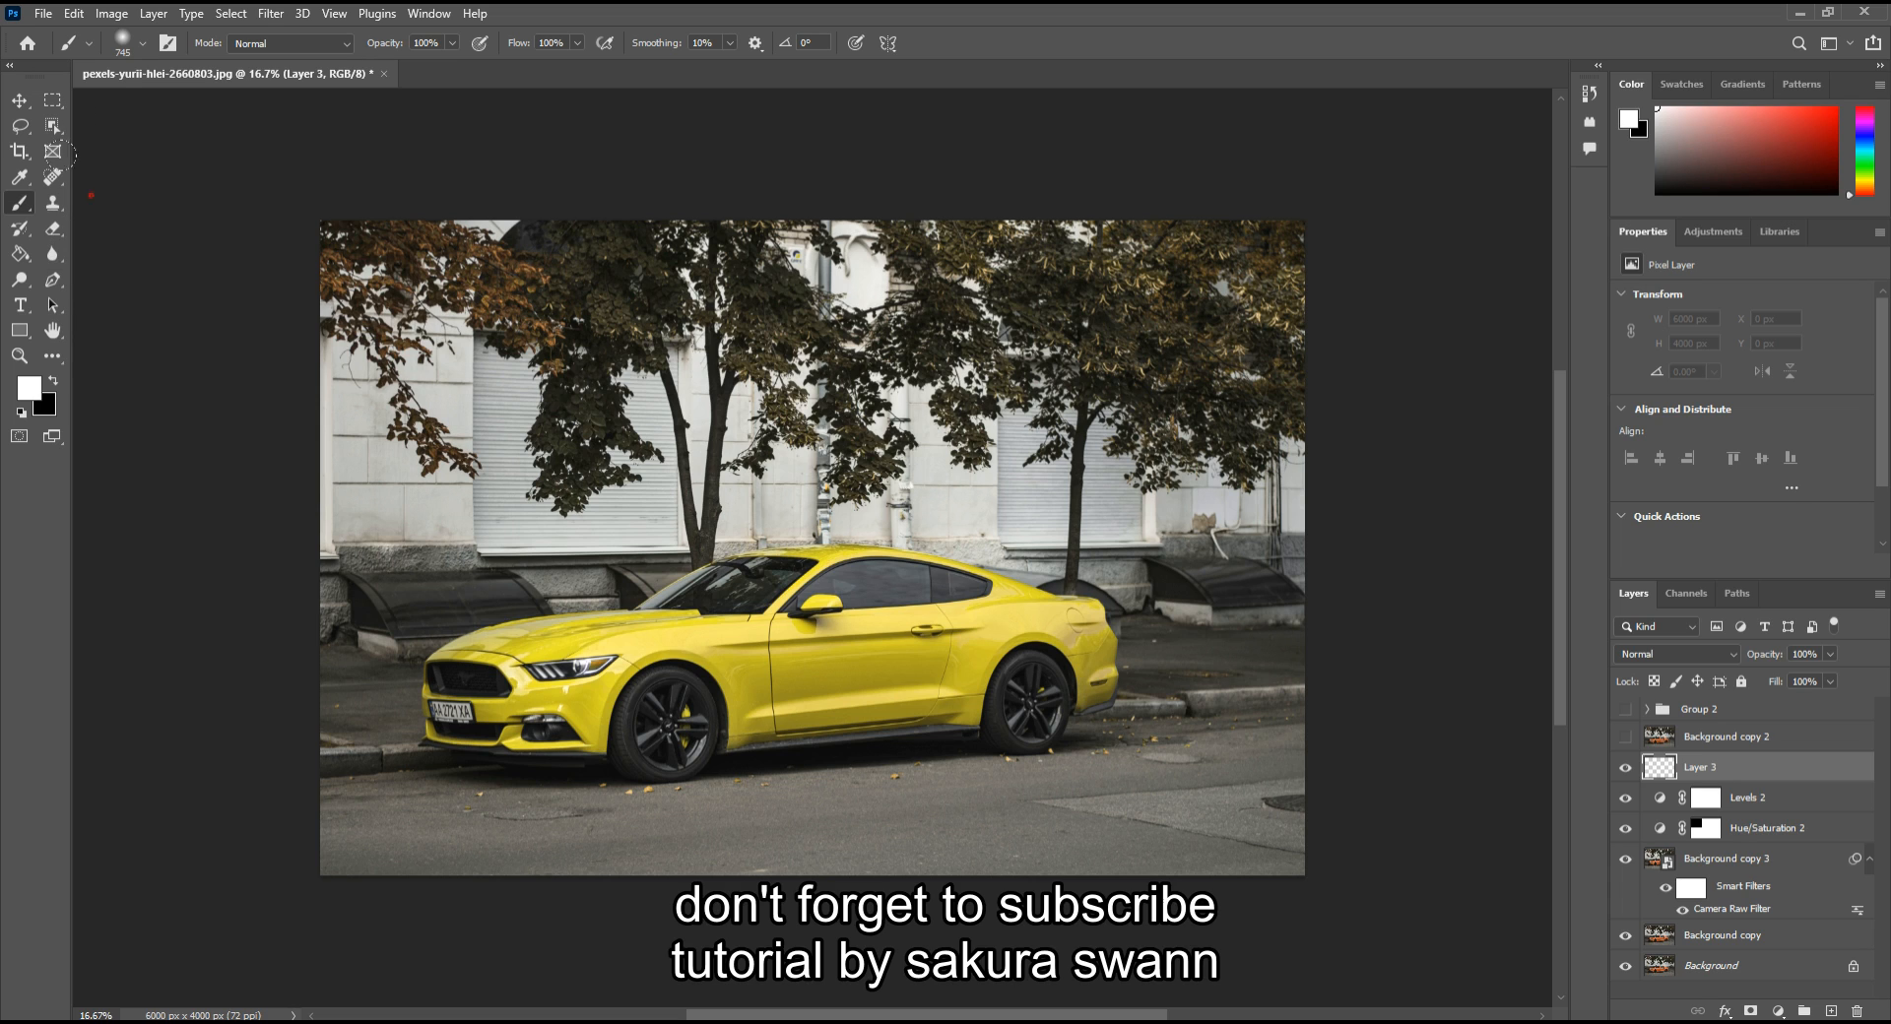
click(143, 45)
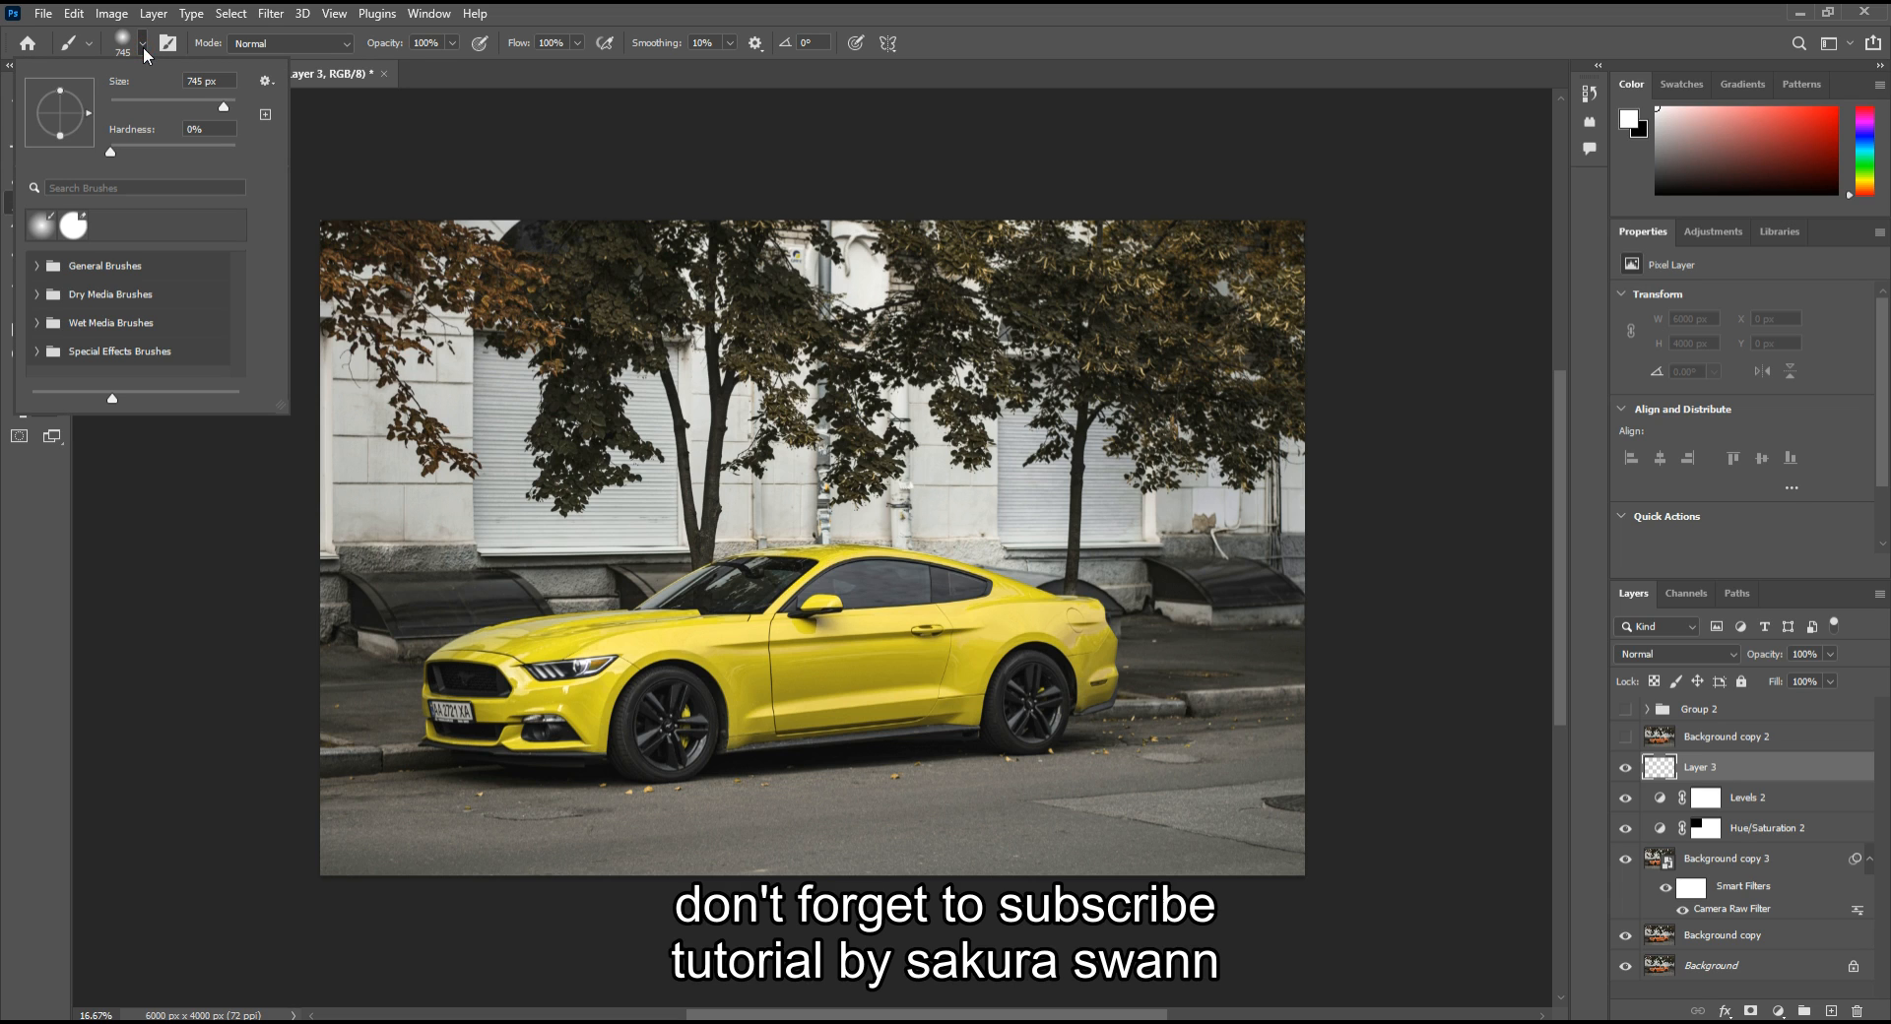
mouse_move(108, 150)
mouse_down()
mouse_move(262, 162)
mouse_move(80, 158)
mouse_up()
alt+right_click(581, 668)
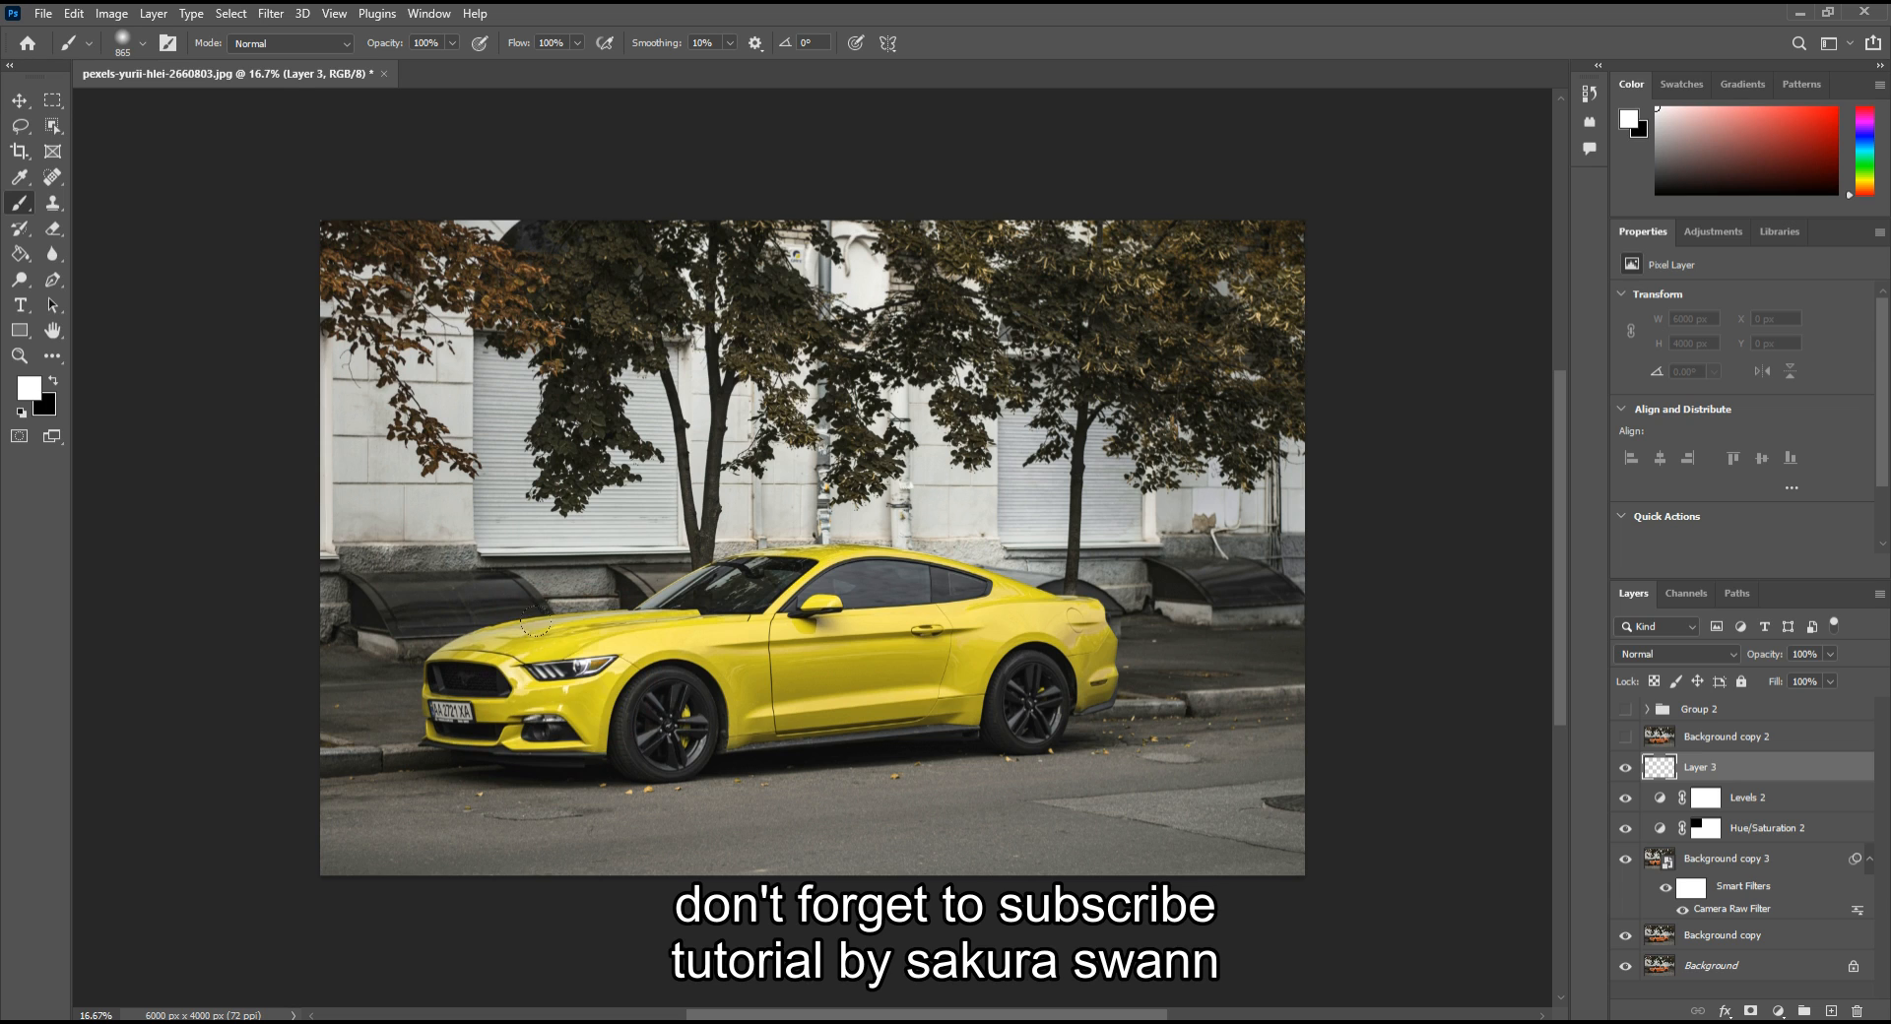
click(571, 664)
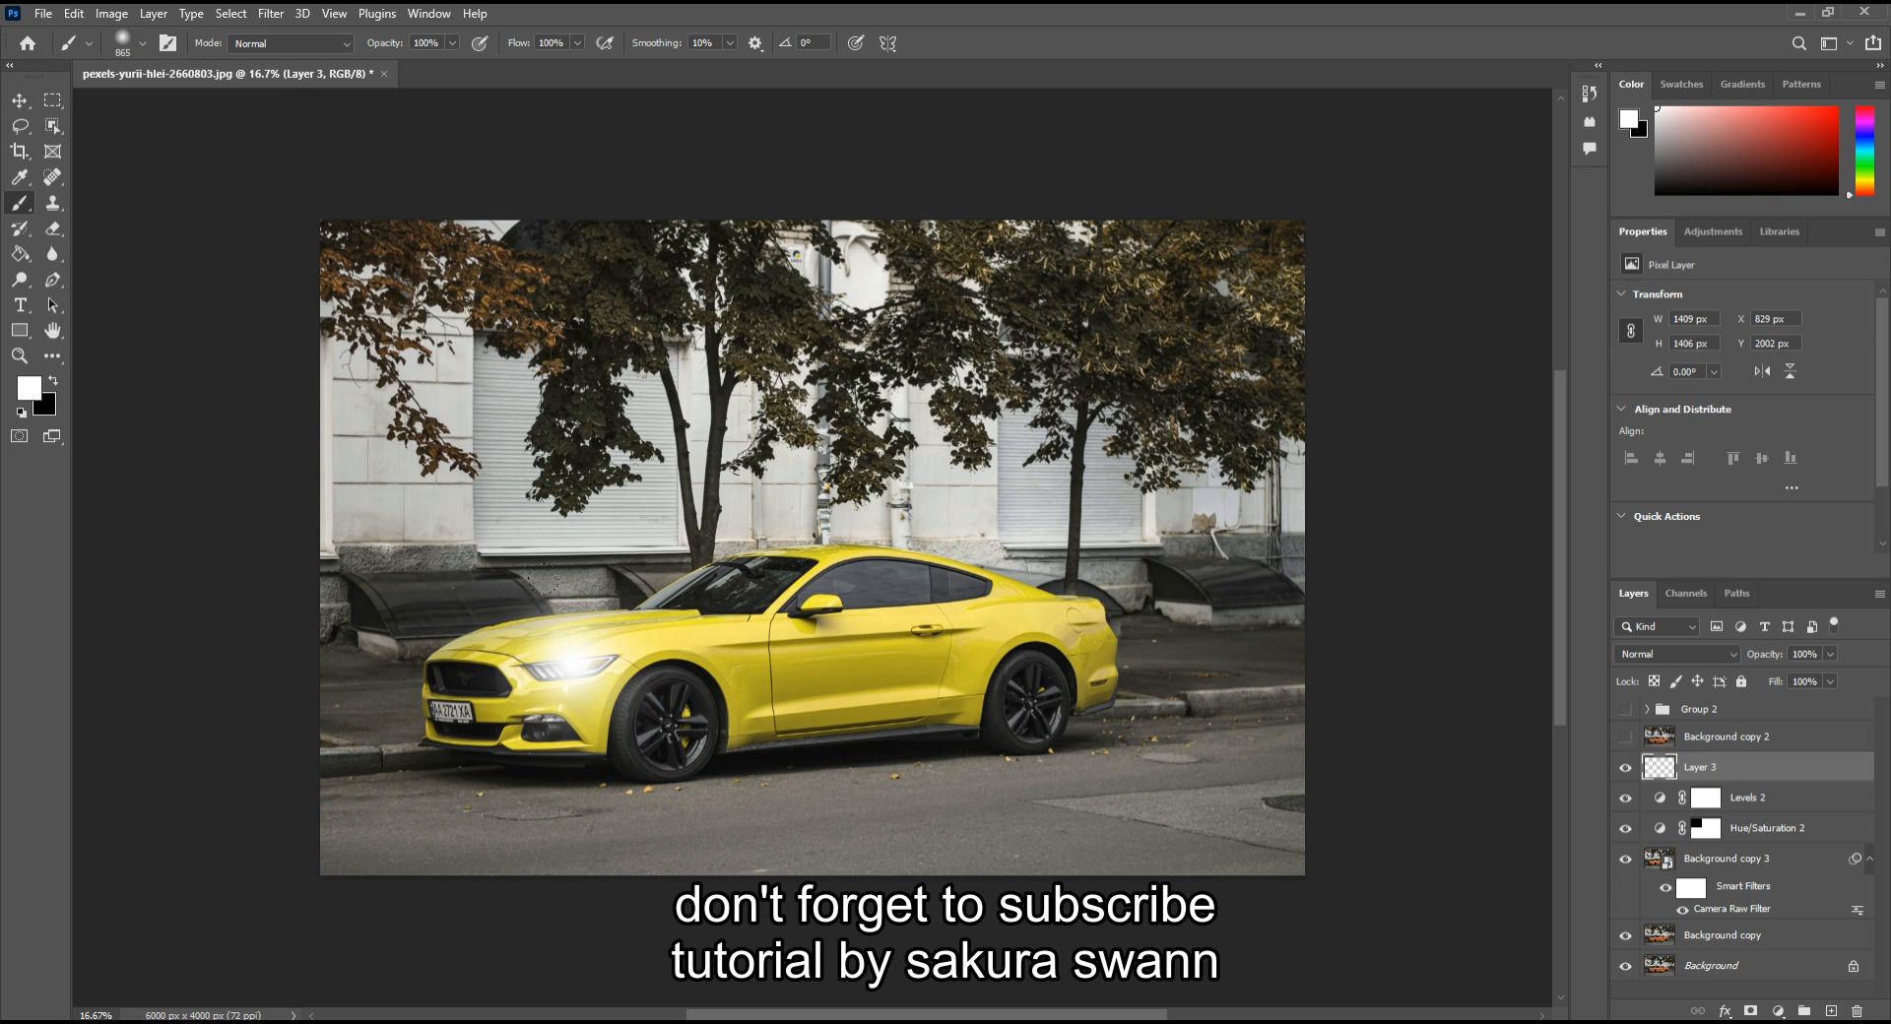
Set the glow layer's blend mode to Color Dodge and turn off Transparency Shapes Layer in its blending options
click(1727, 655)
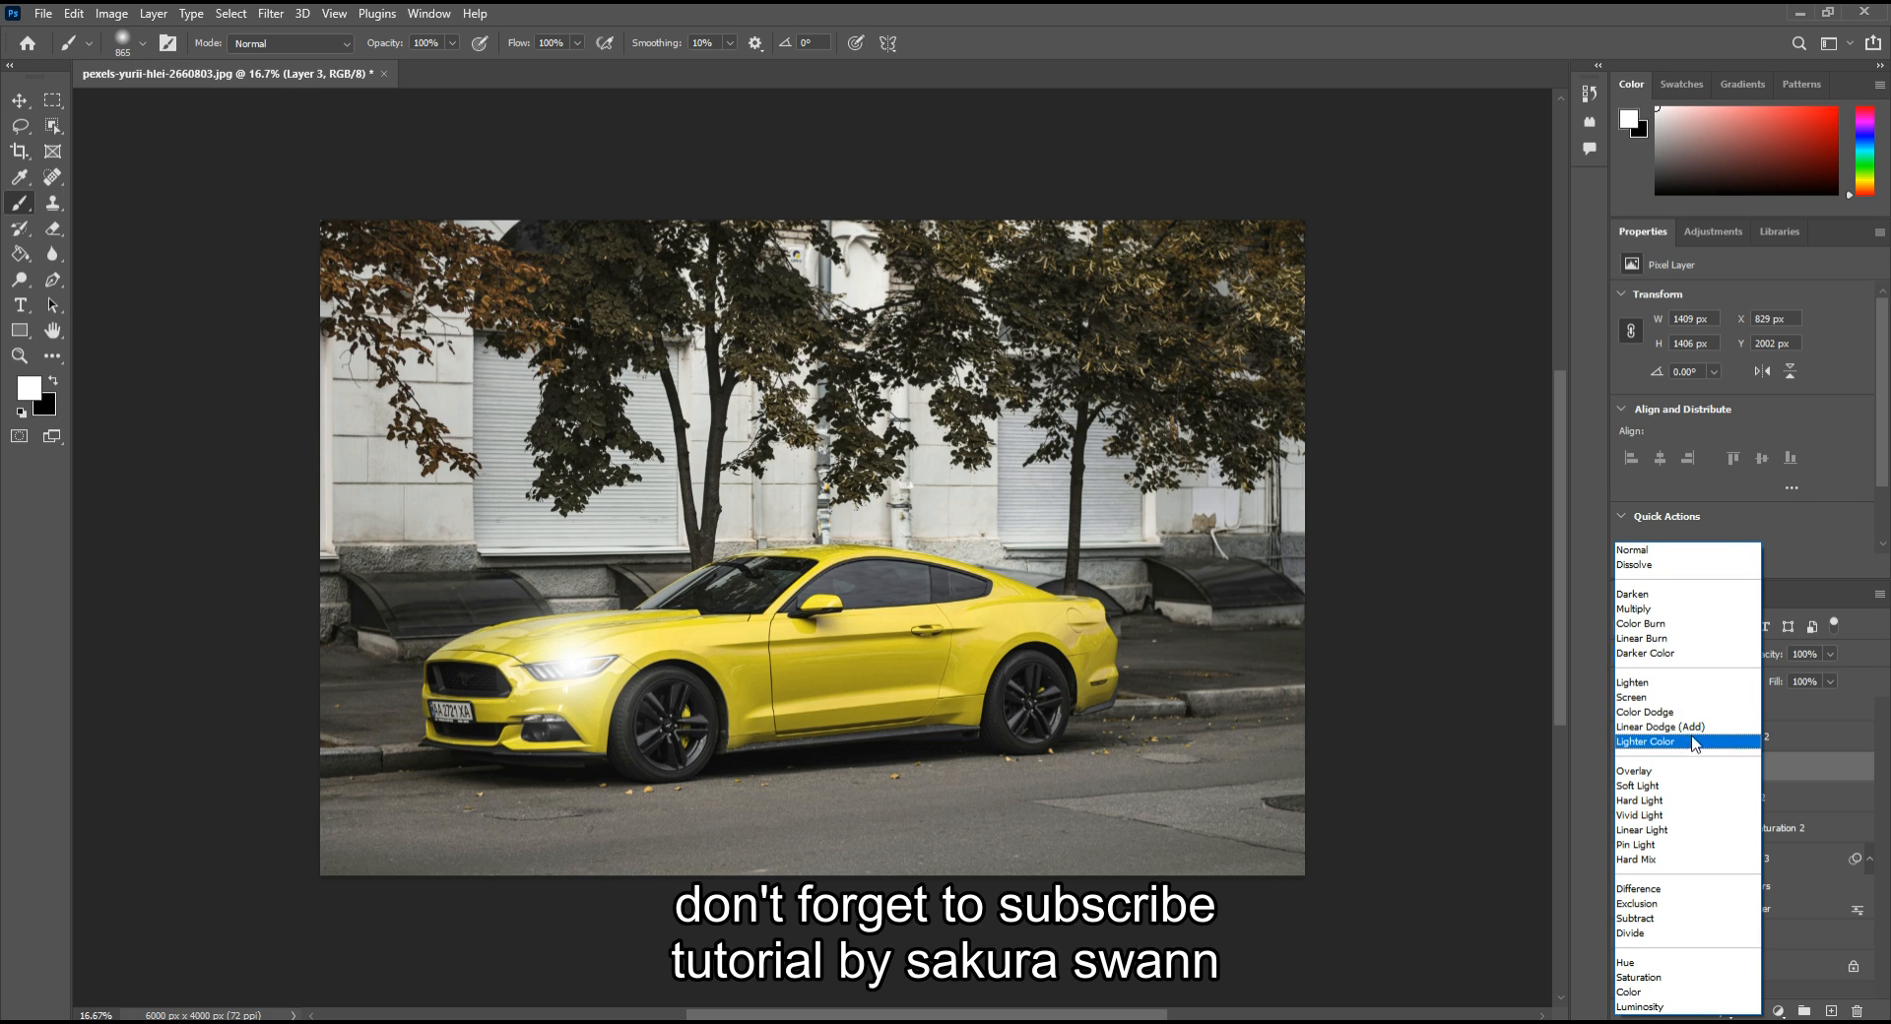
click(1638, 713)
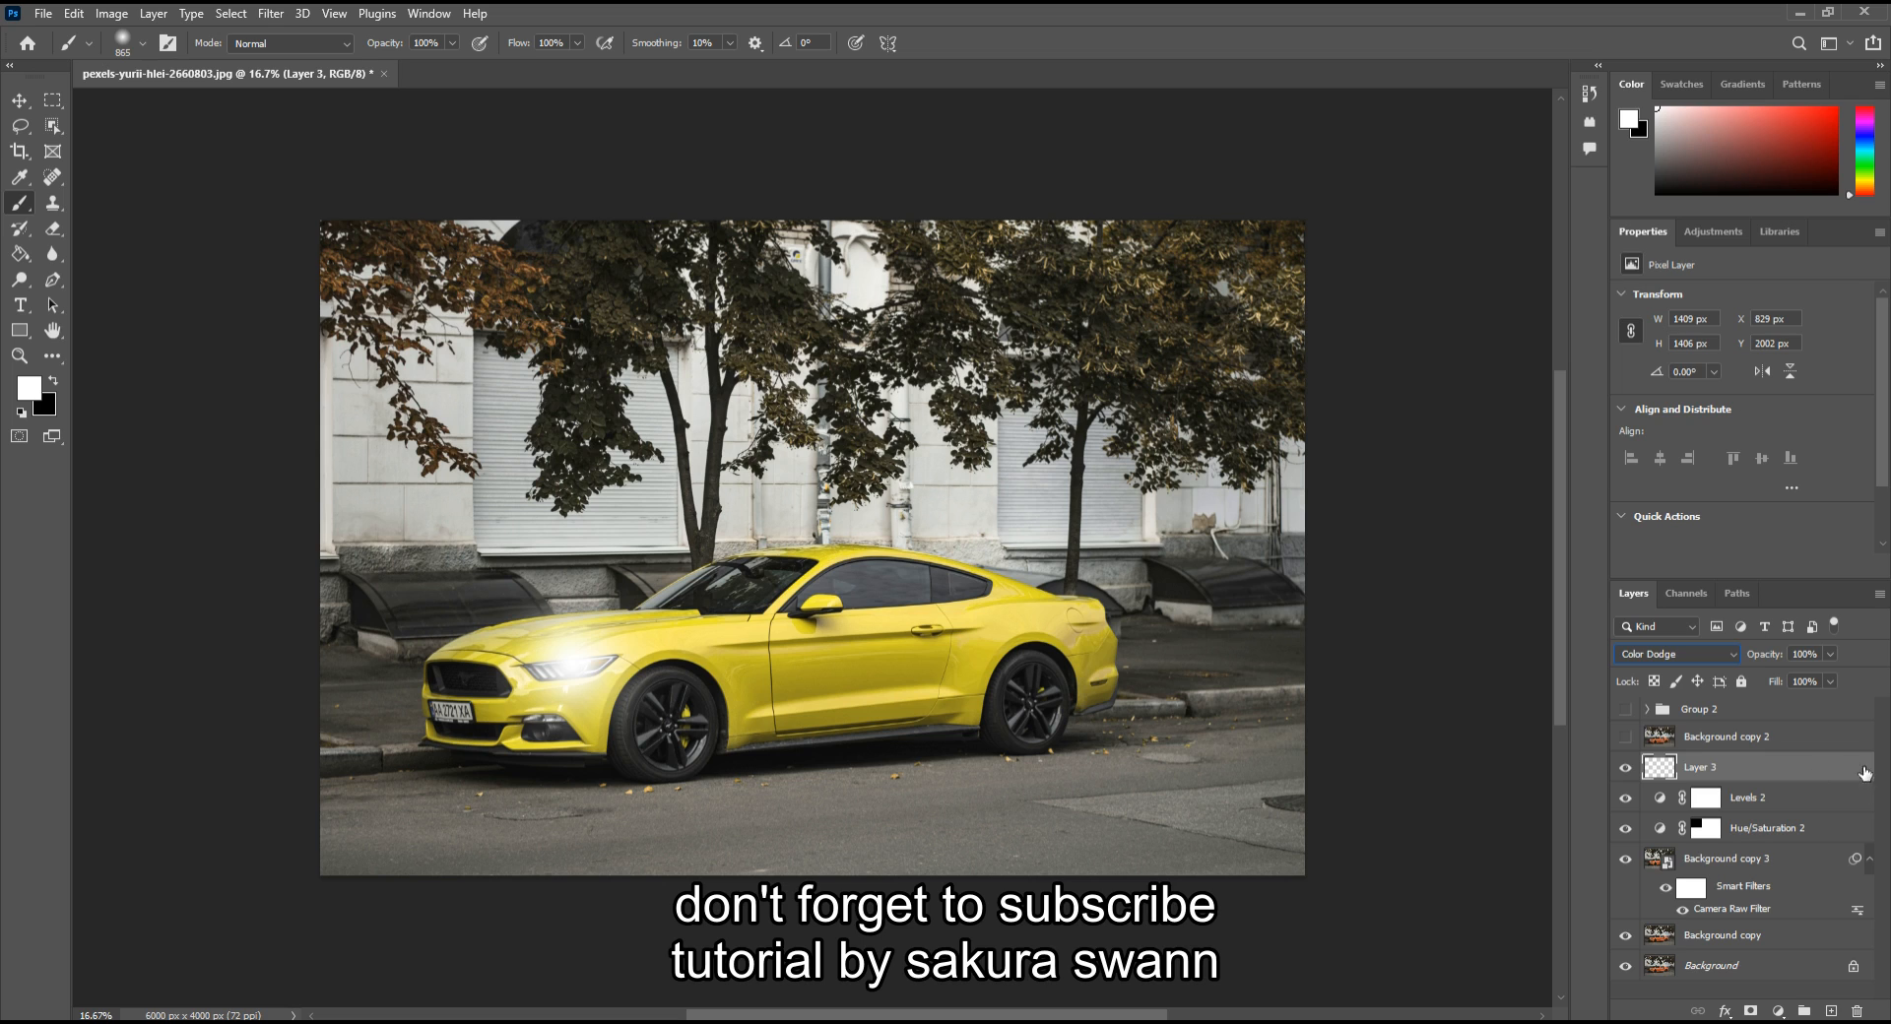
double_click(1846, 776)
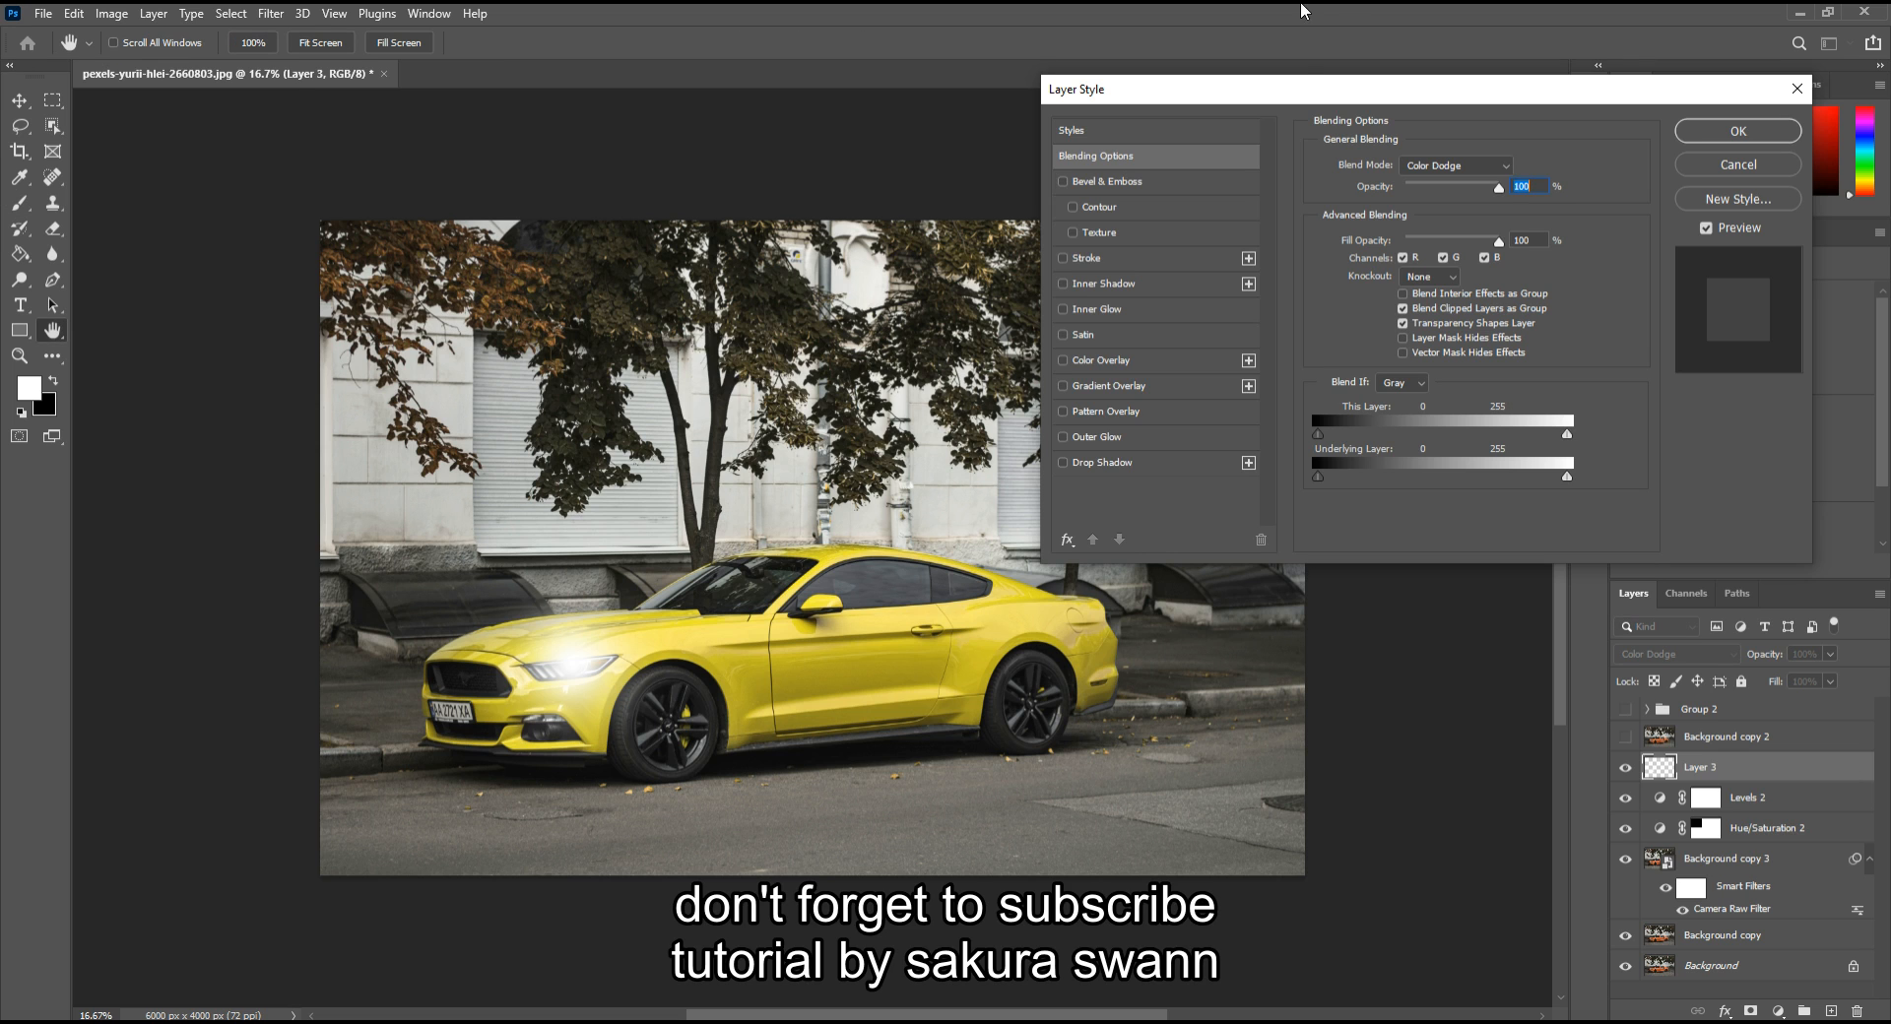
drag(1300, 79, 1038, 155)
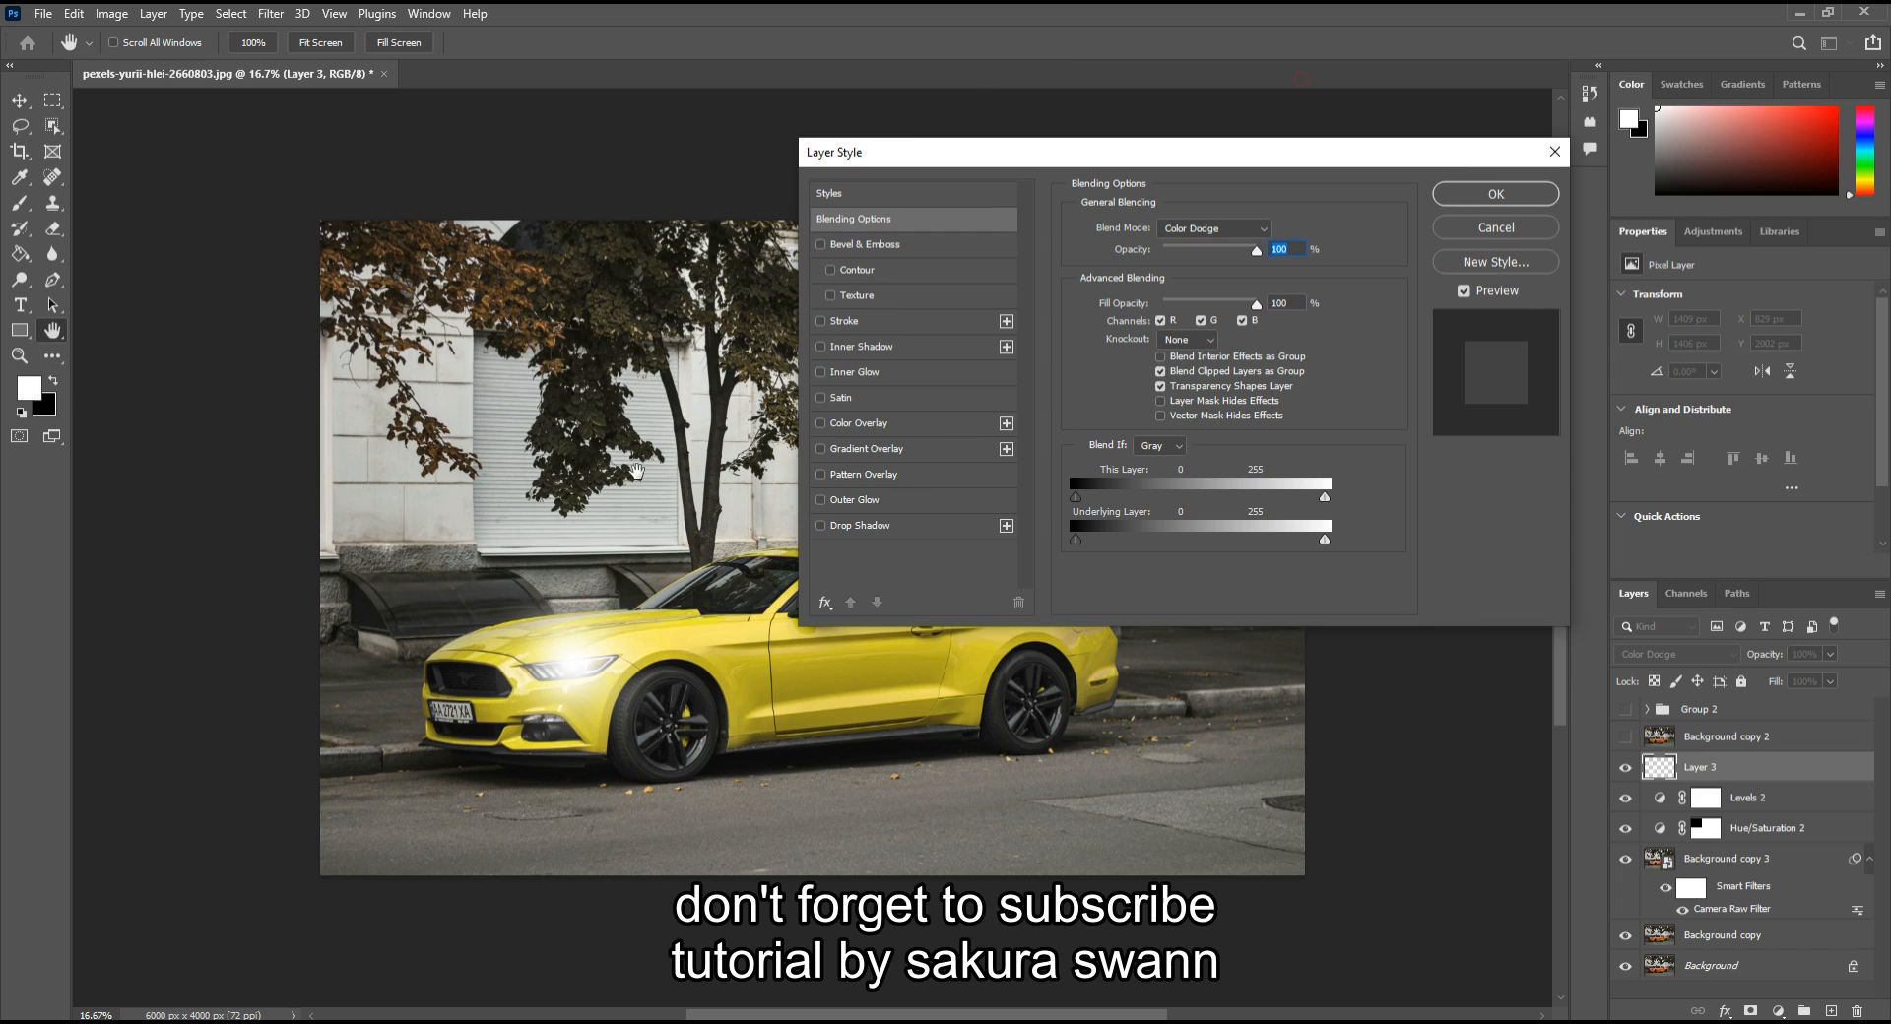
click(1178, 387)
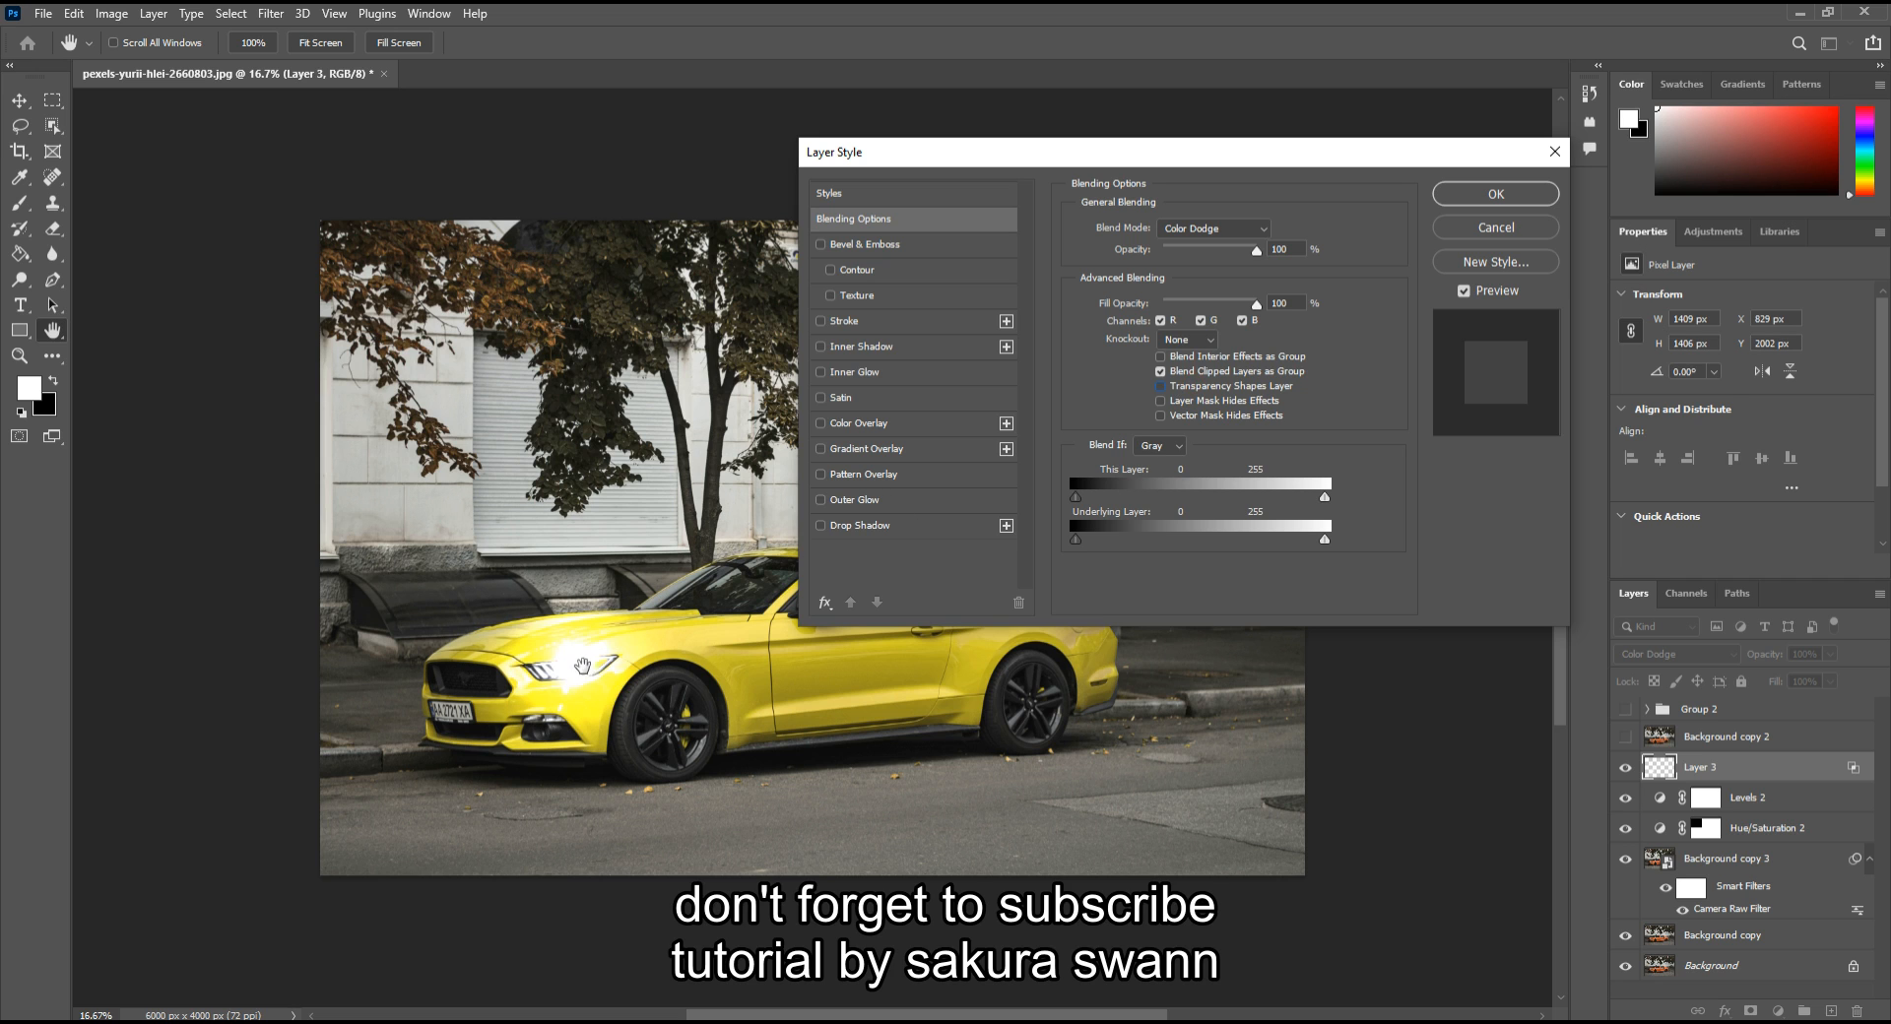
click(1489, 192)
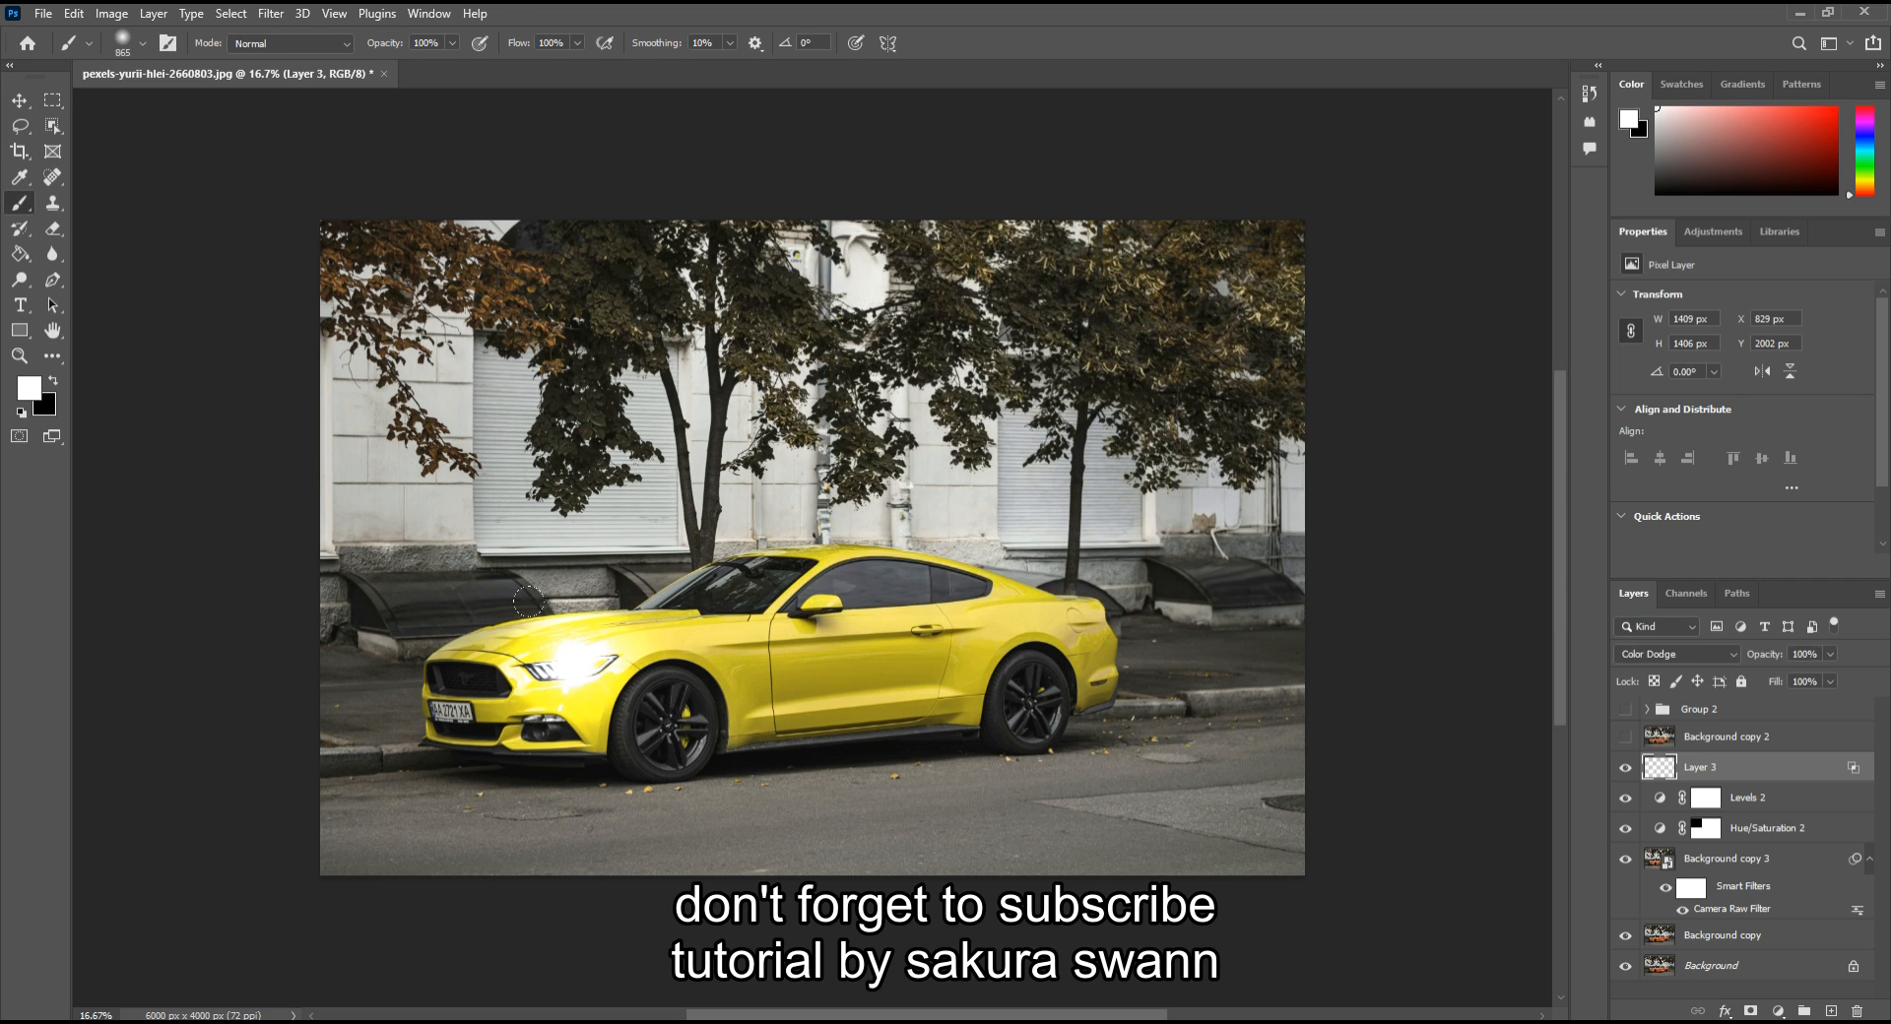
Move the glow slightly down and toward the front of the car on the headlight
click(18, 100)
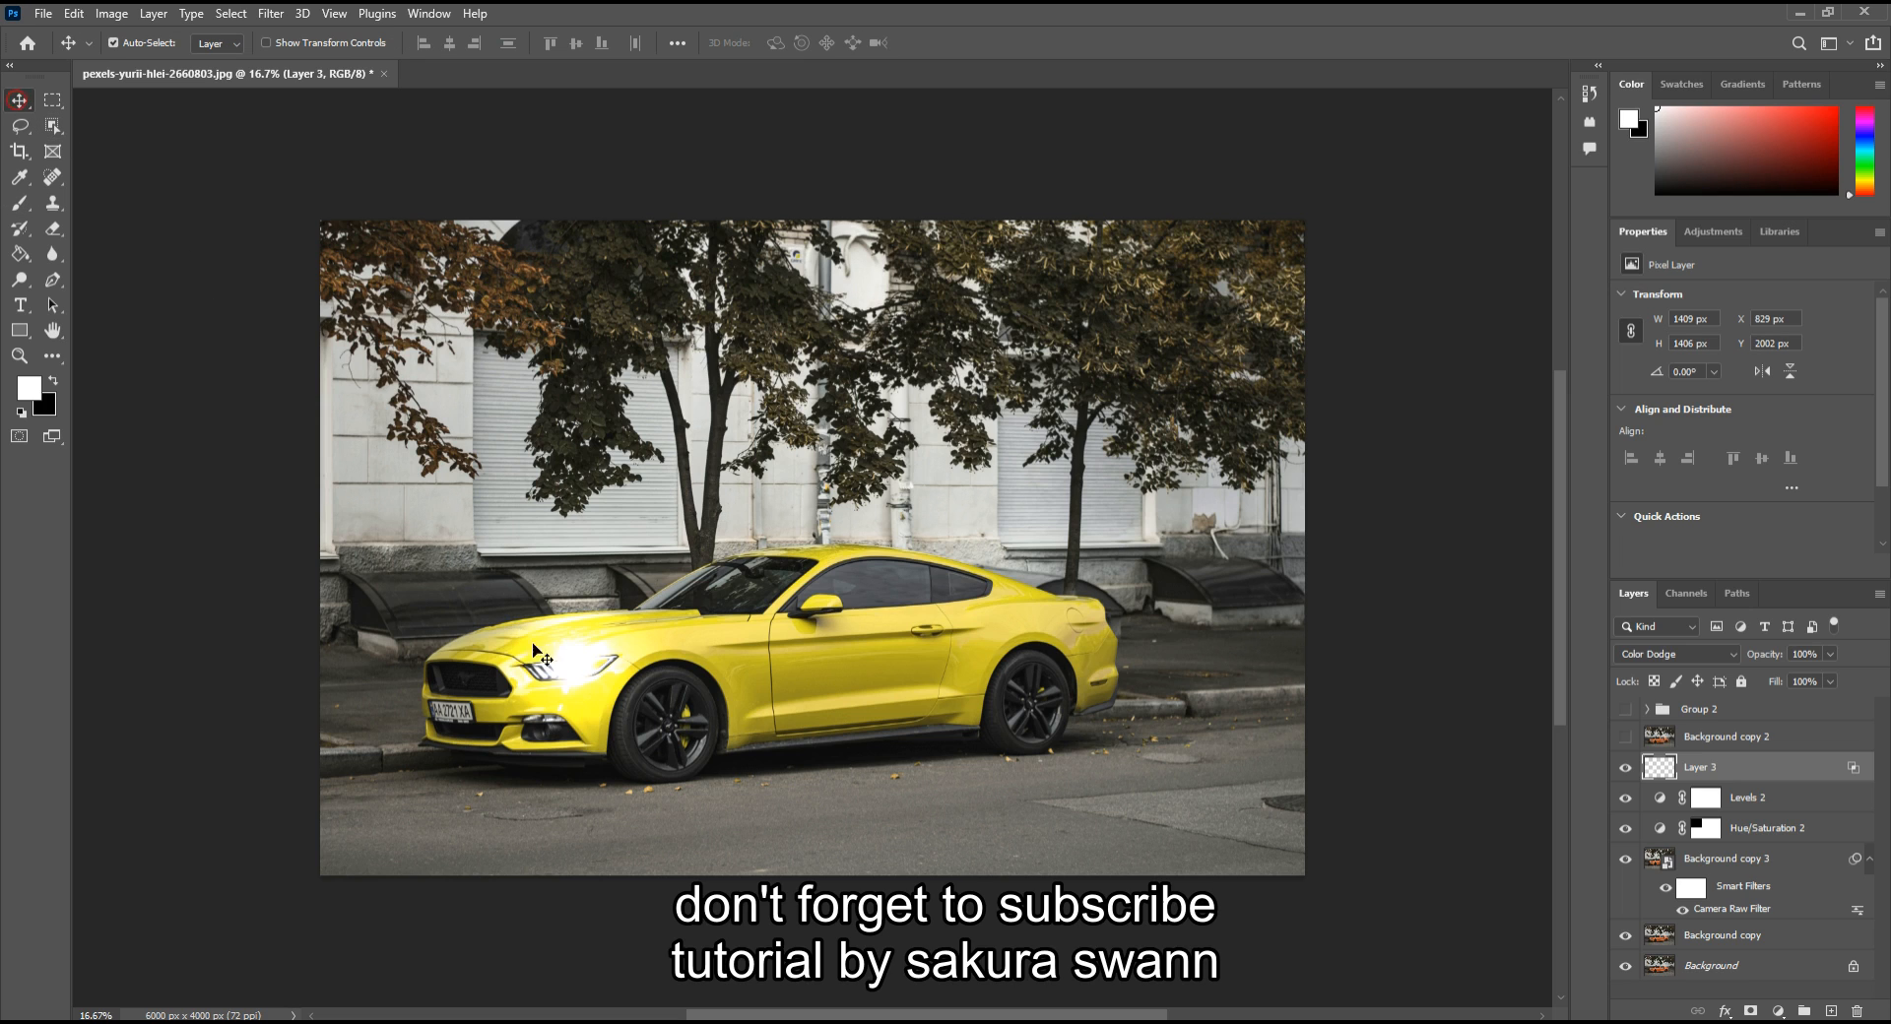
drag(568, 670, 563, 678)
Try reduced opacities such as 72% and 89% on the glow layer and return it to 100%
click(1827, 654)
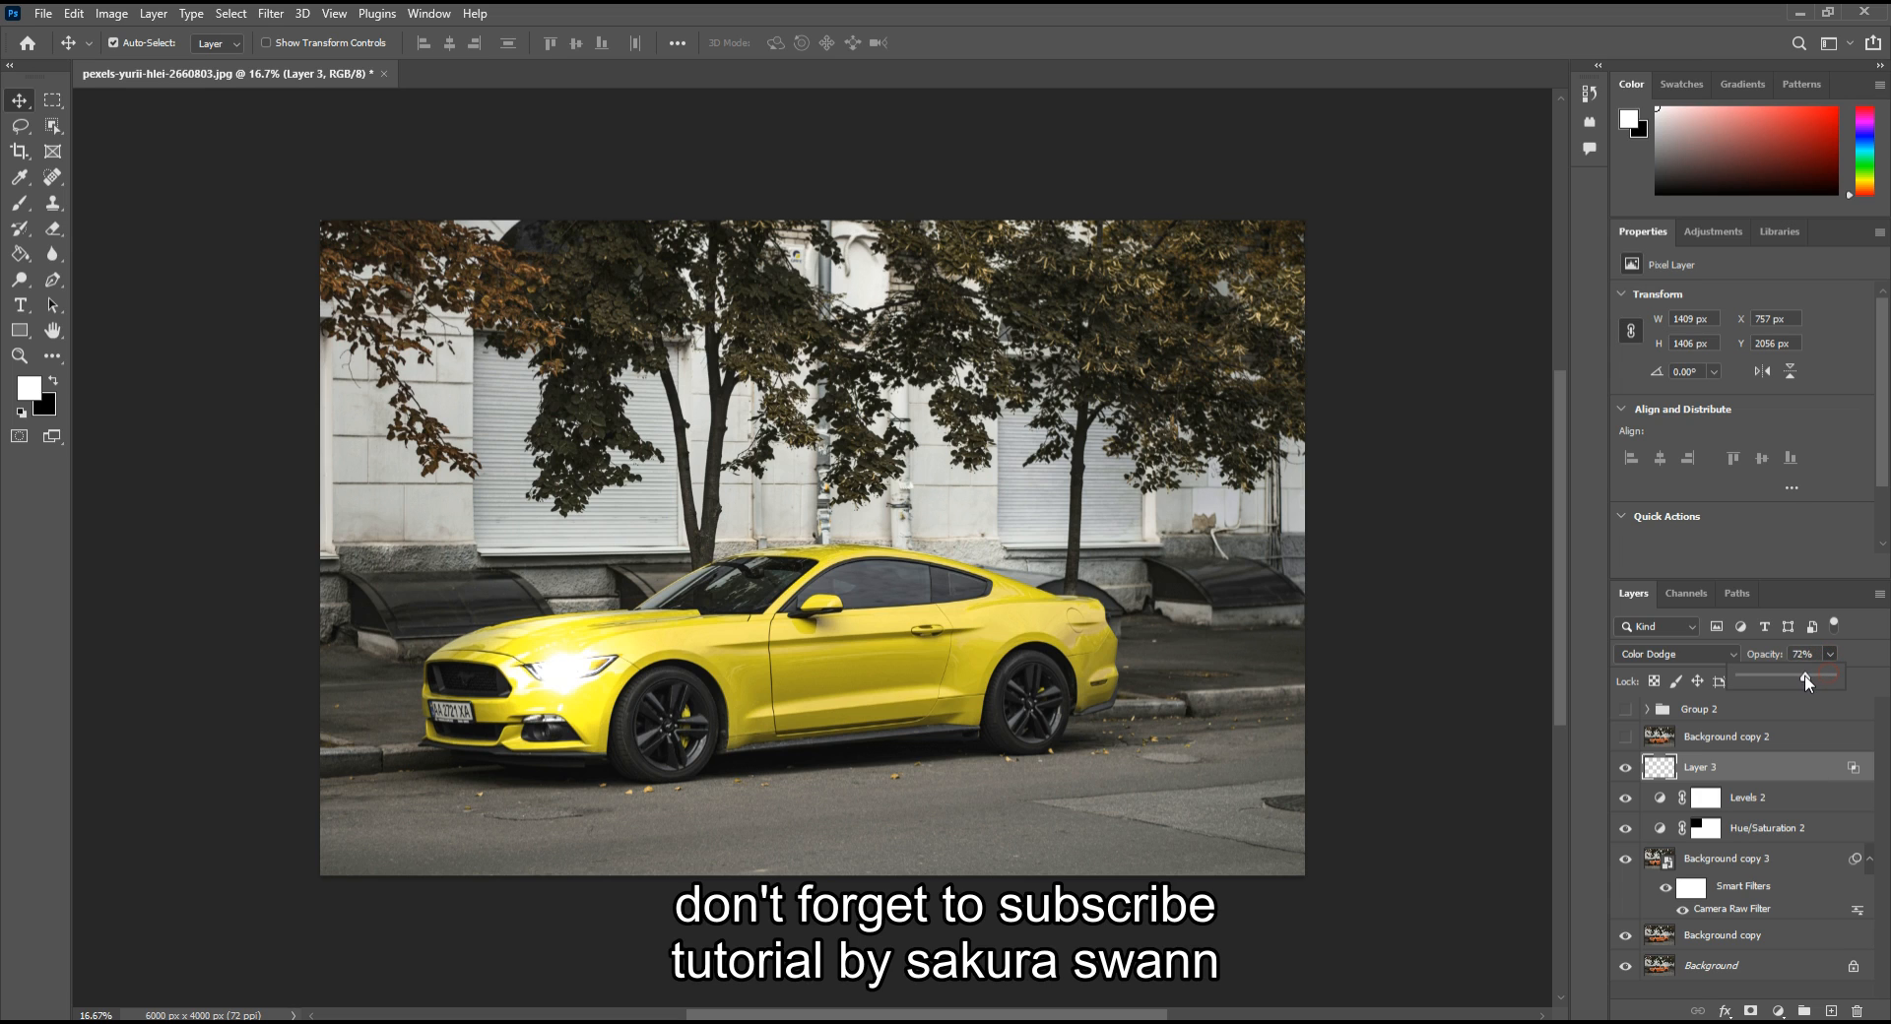
drag(1801, 675, 1799, 676)
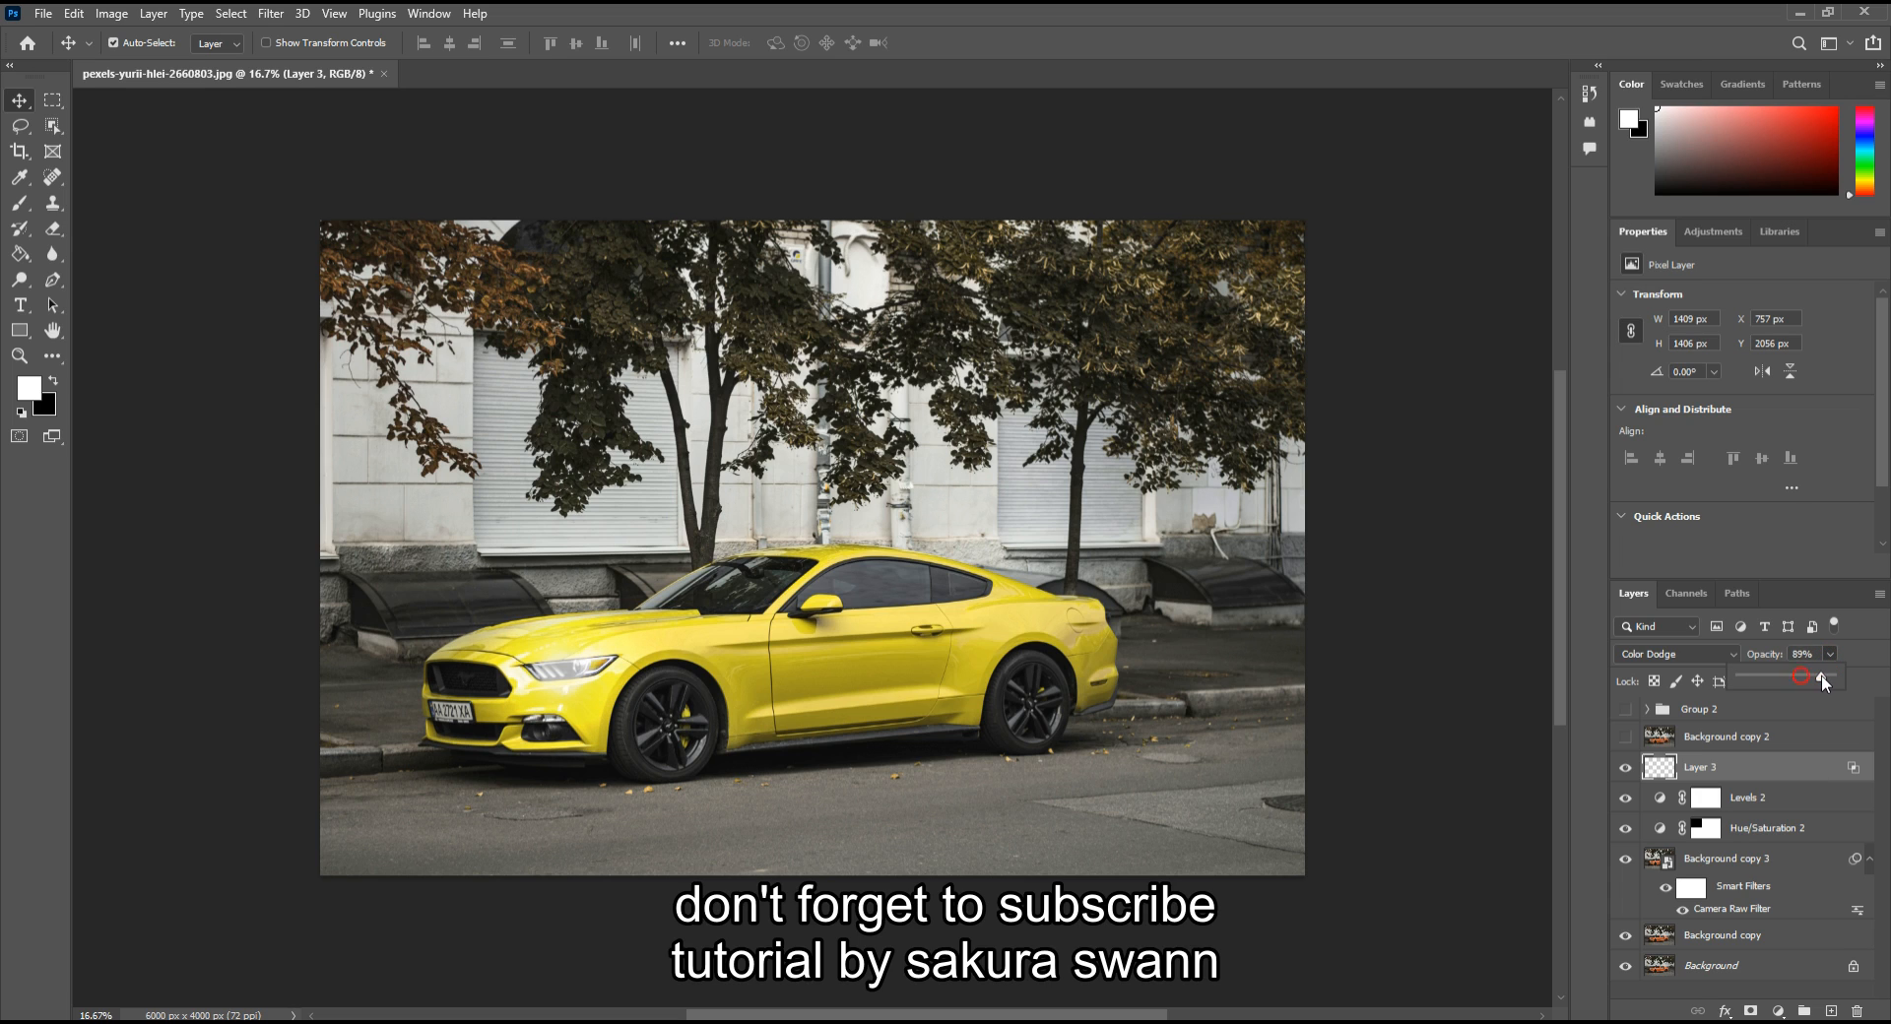
drag(1828, 676, 1833, 676)
click(569, 680)
click(570, 675)
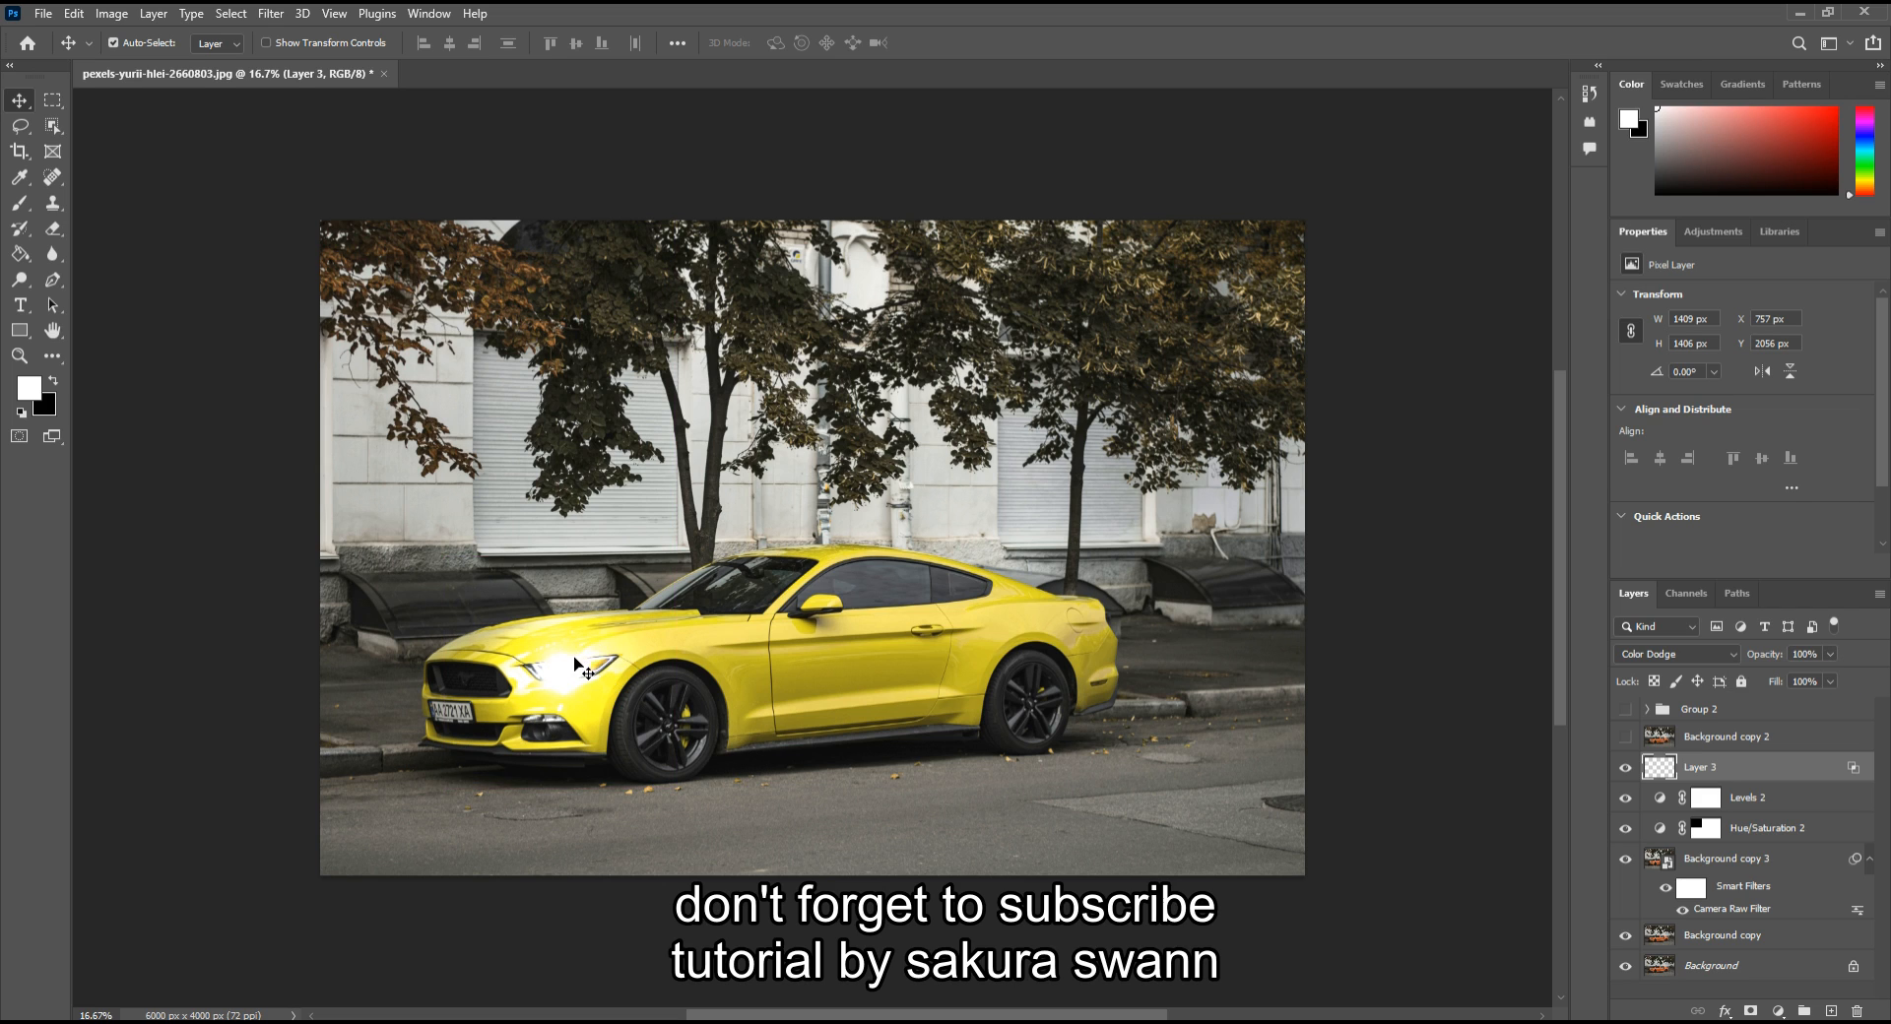
Scale the glow down with Free Transform to about 1097 by 854 px and position it over the front headlight
key(ctrl+t)
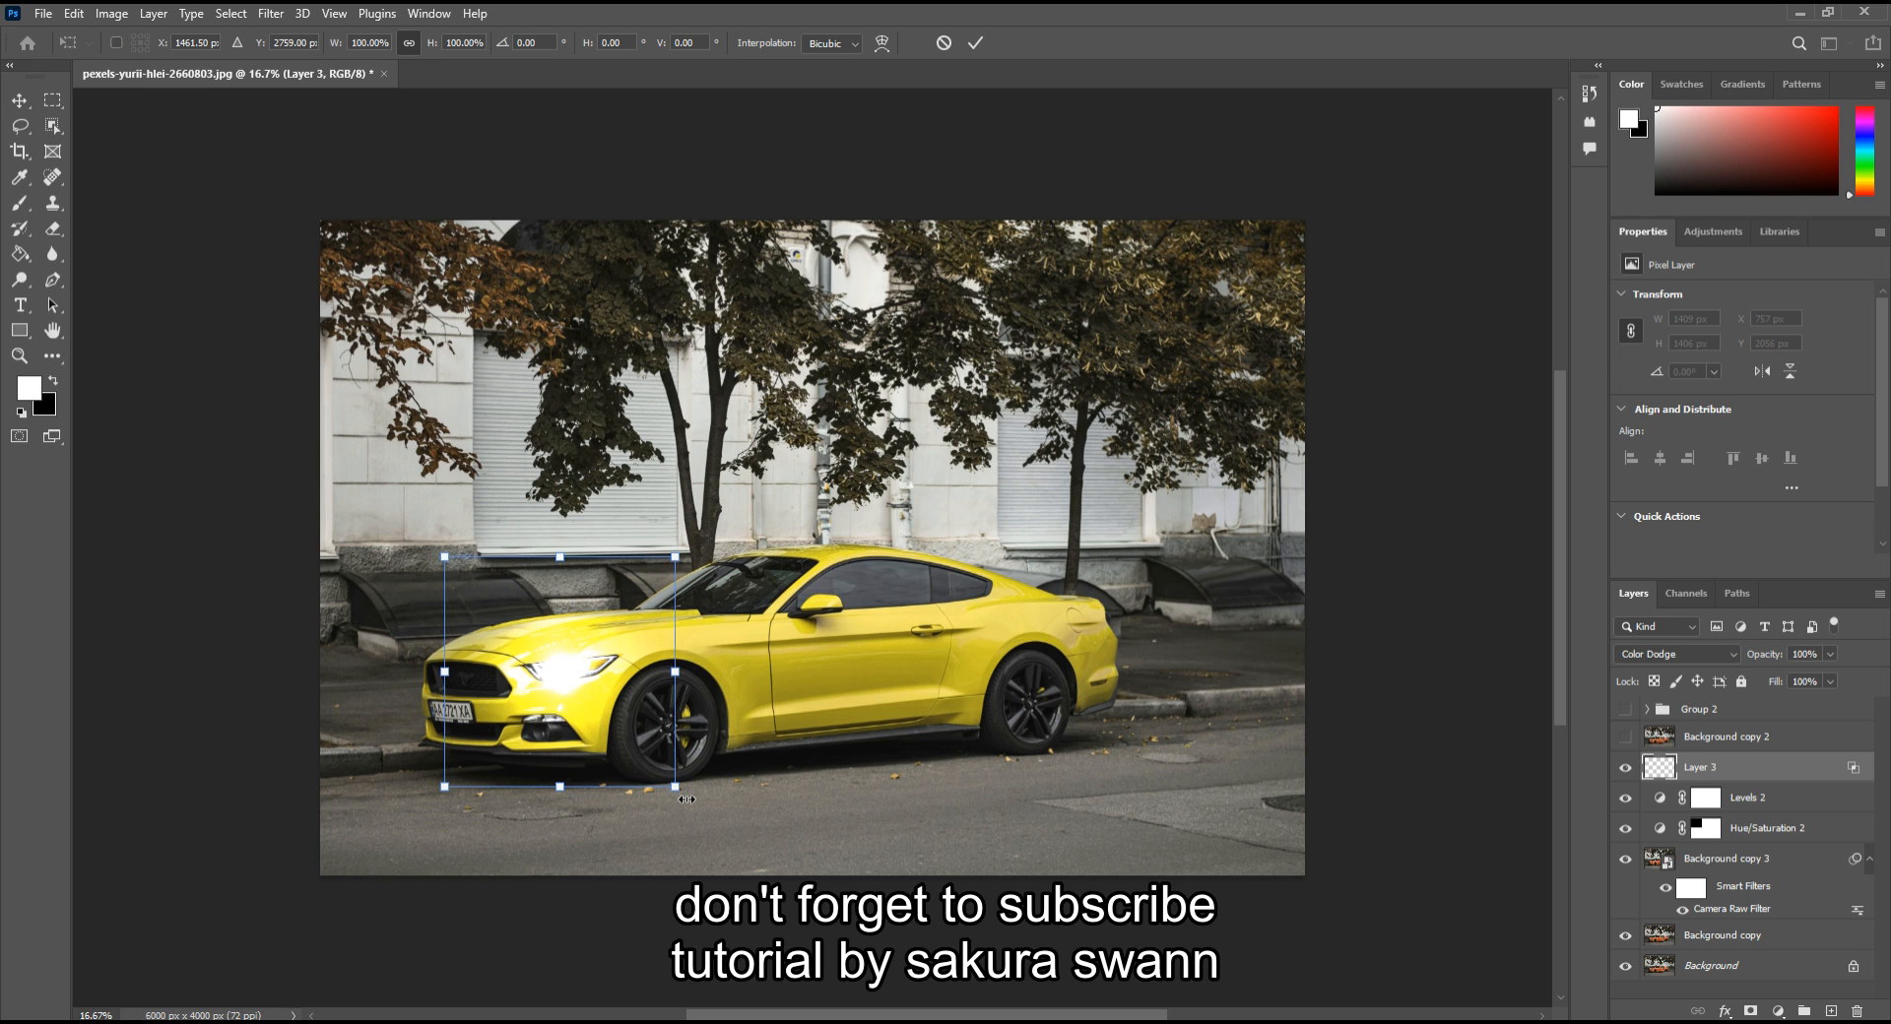
drag(585, 688, 1075, 670)
drag(1068, 690, 565, 673)
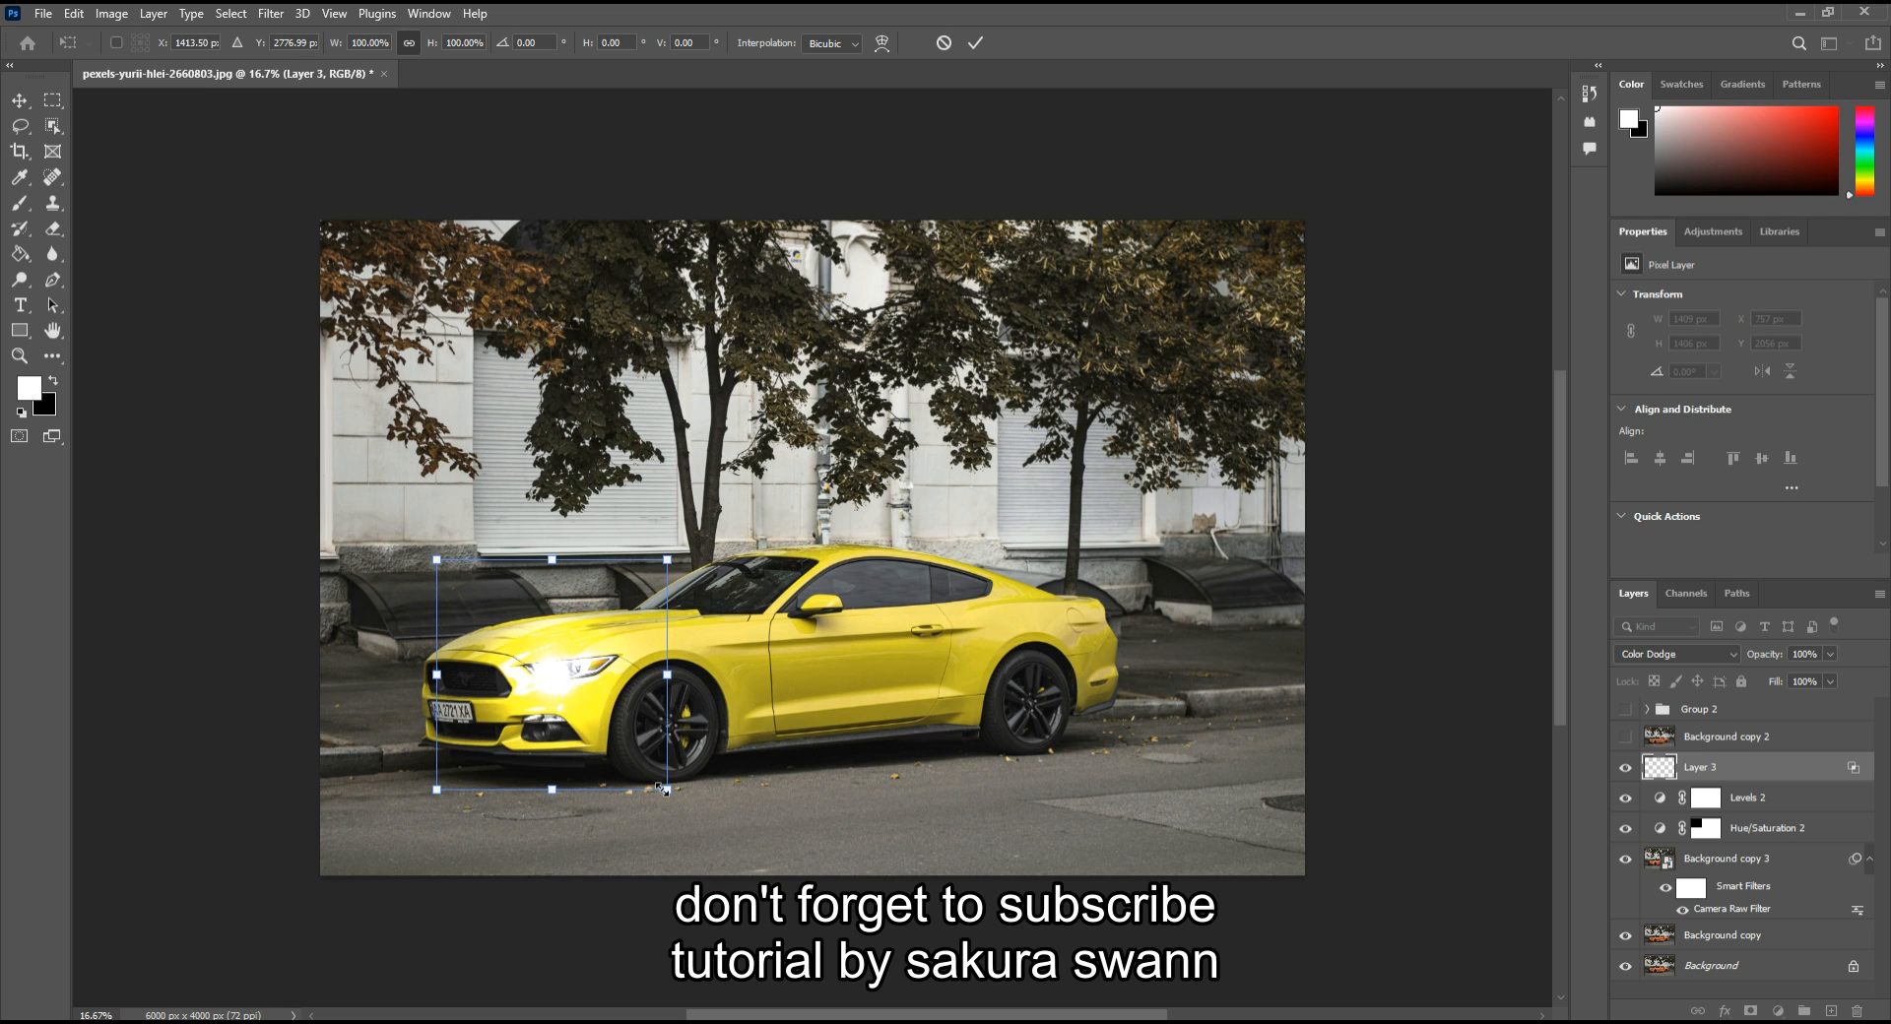
drag(664, 789, 638, 746)
drag(564, 680, 571, 680)
click(974, 43)
click(926, 446)
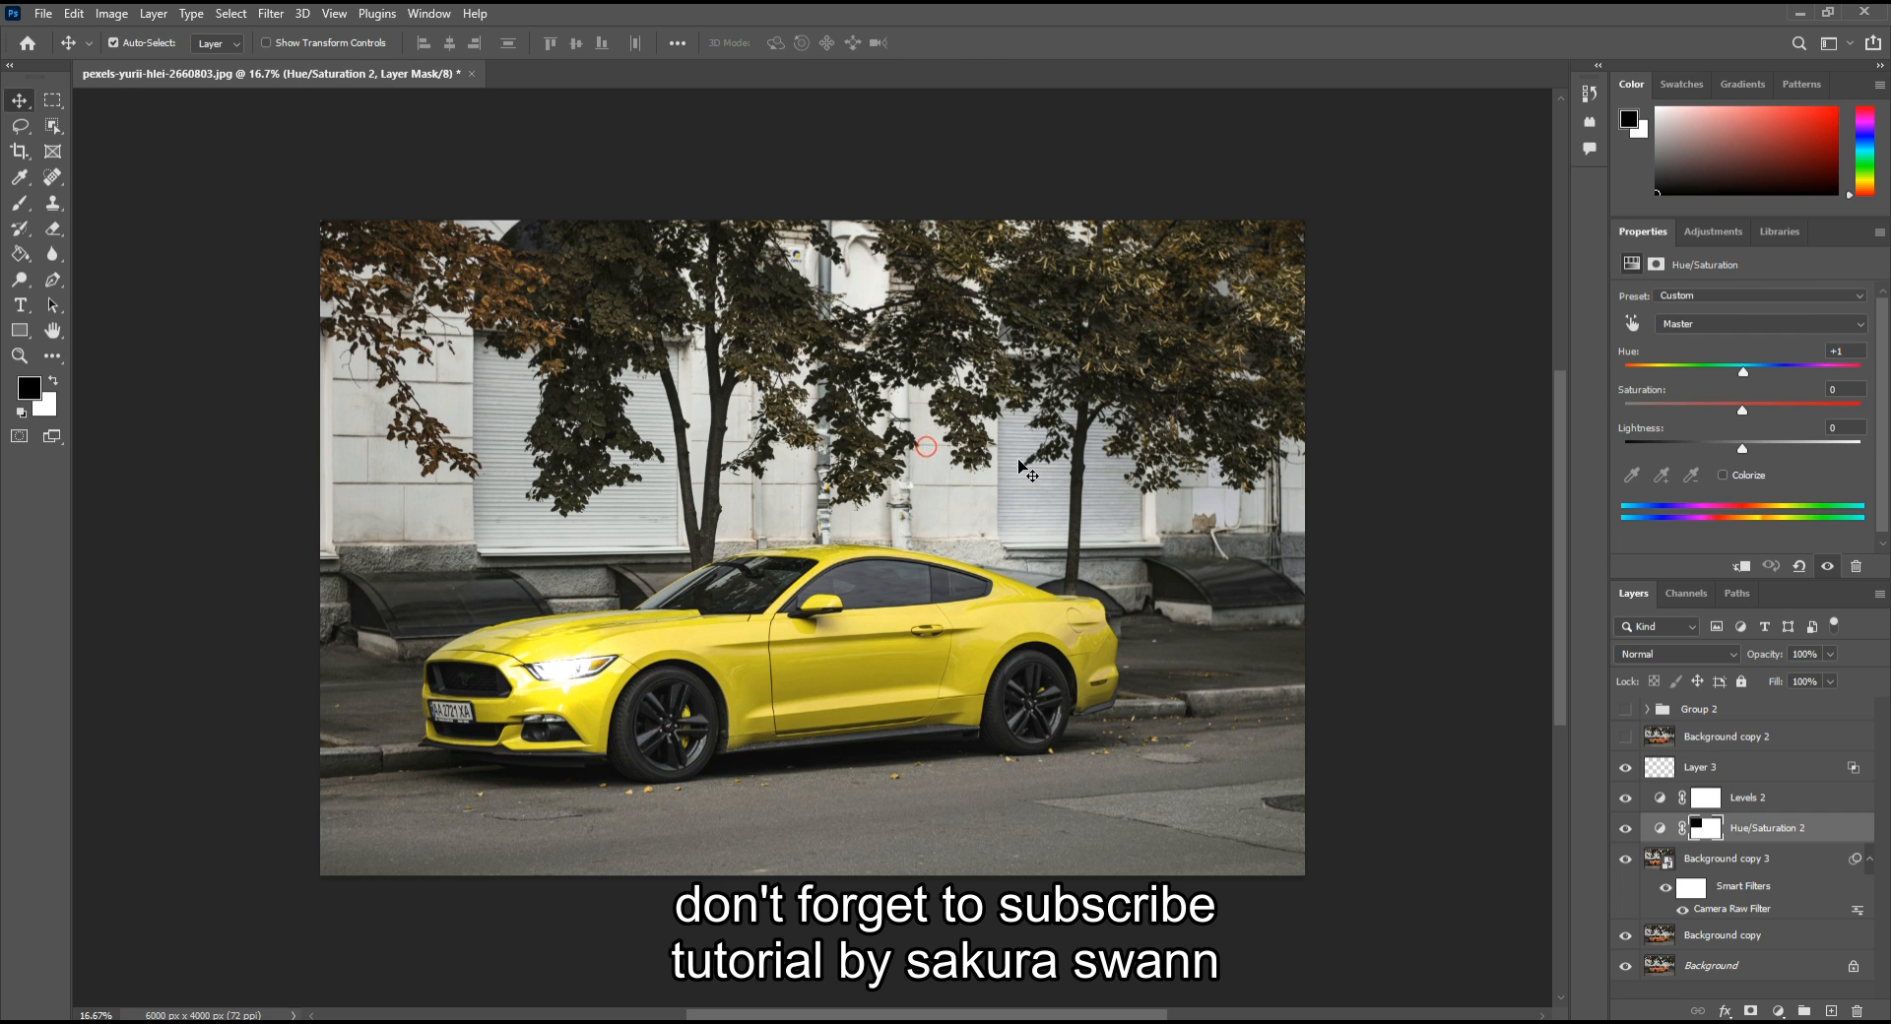
Reselect the glow layer, lower its opacity to 87% and nudge it slightly right over the headlight
click(565, 670)
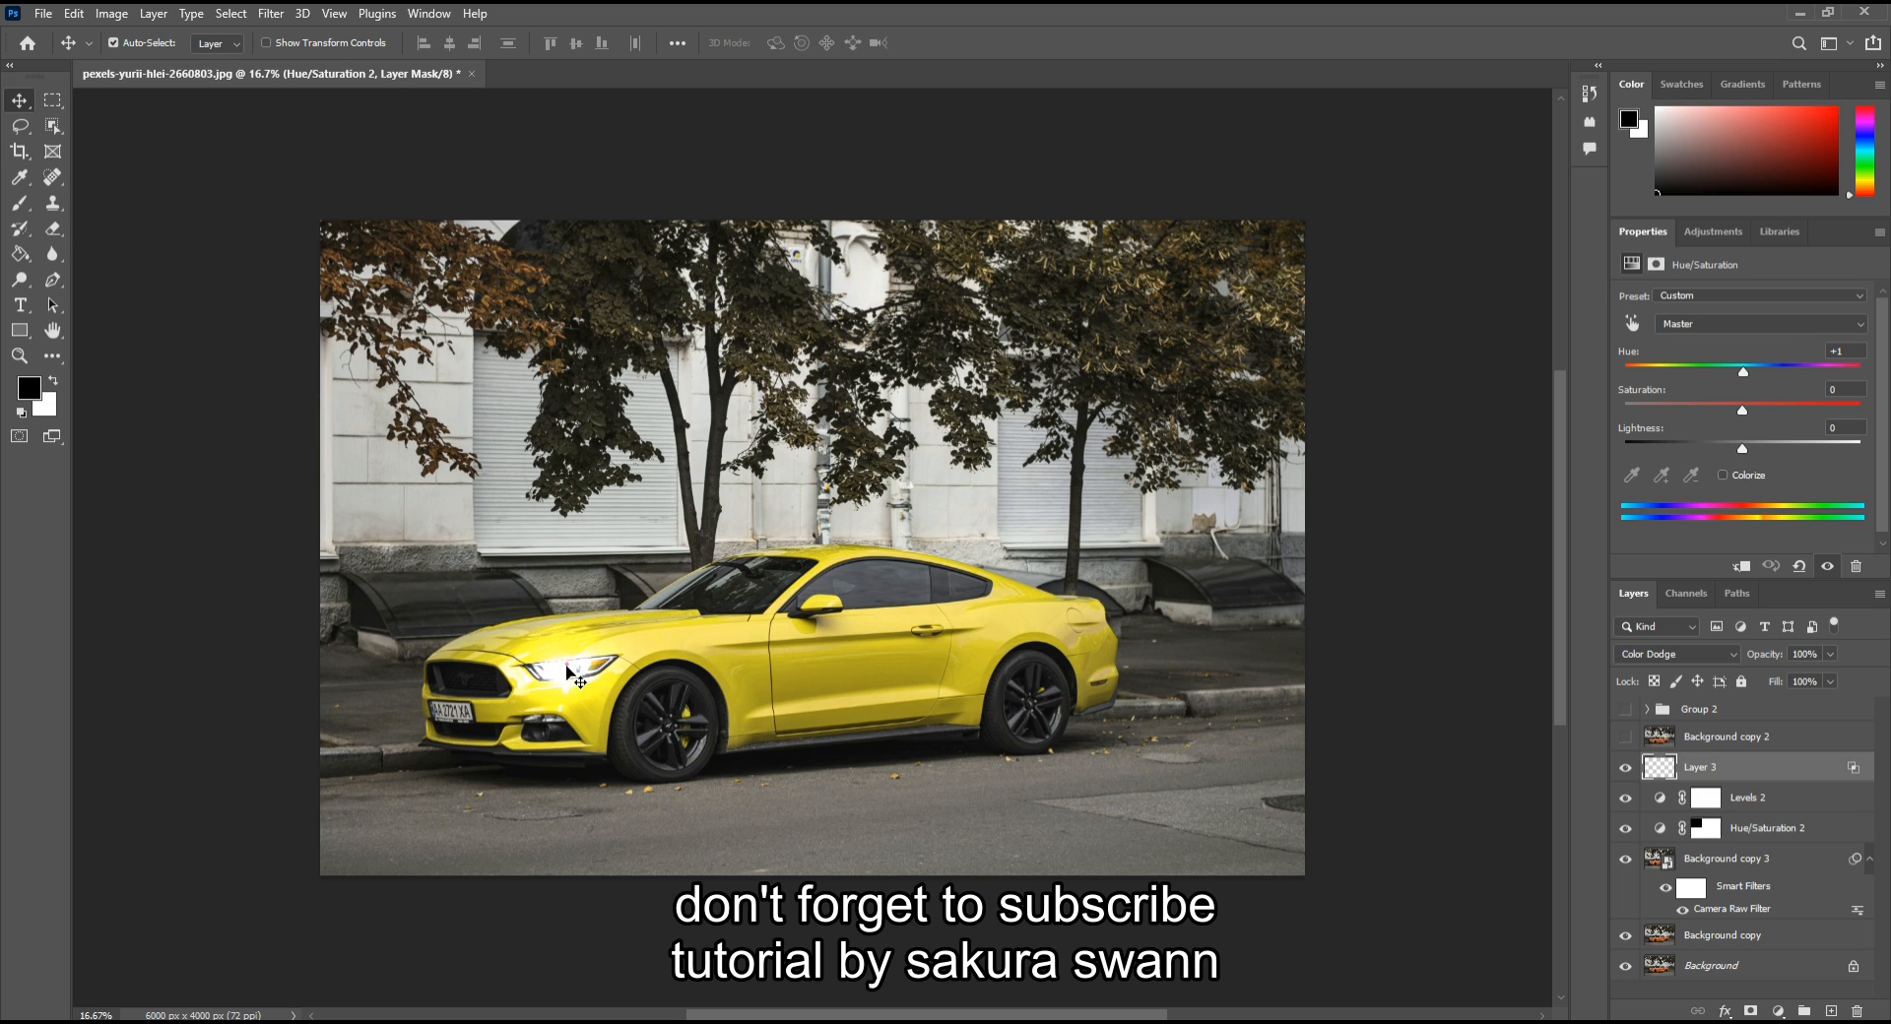
drag(565, 670, 566, 673)
key(x)
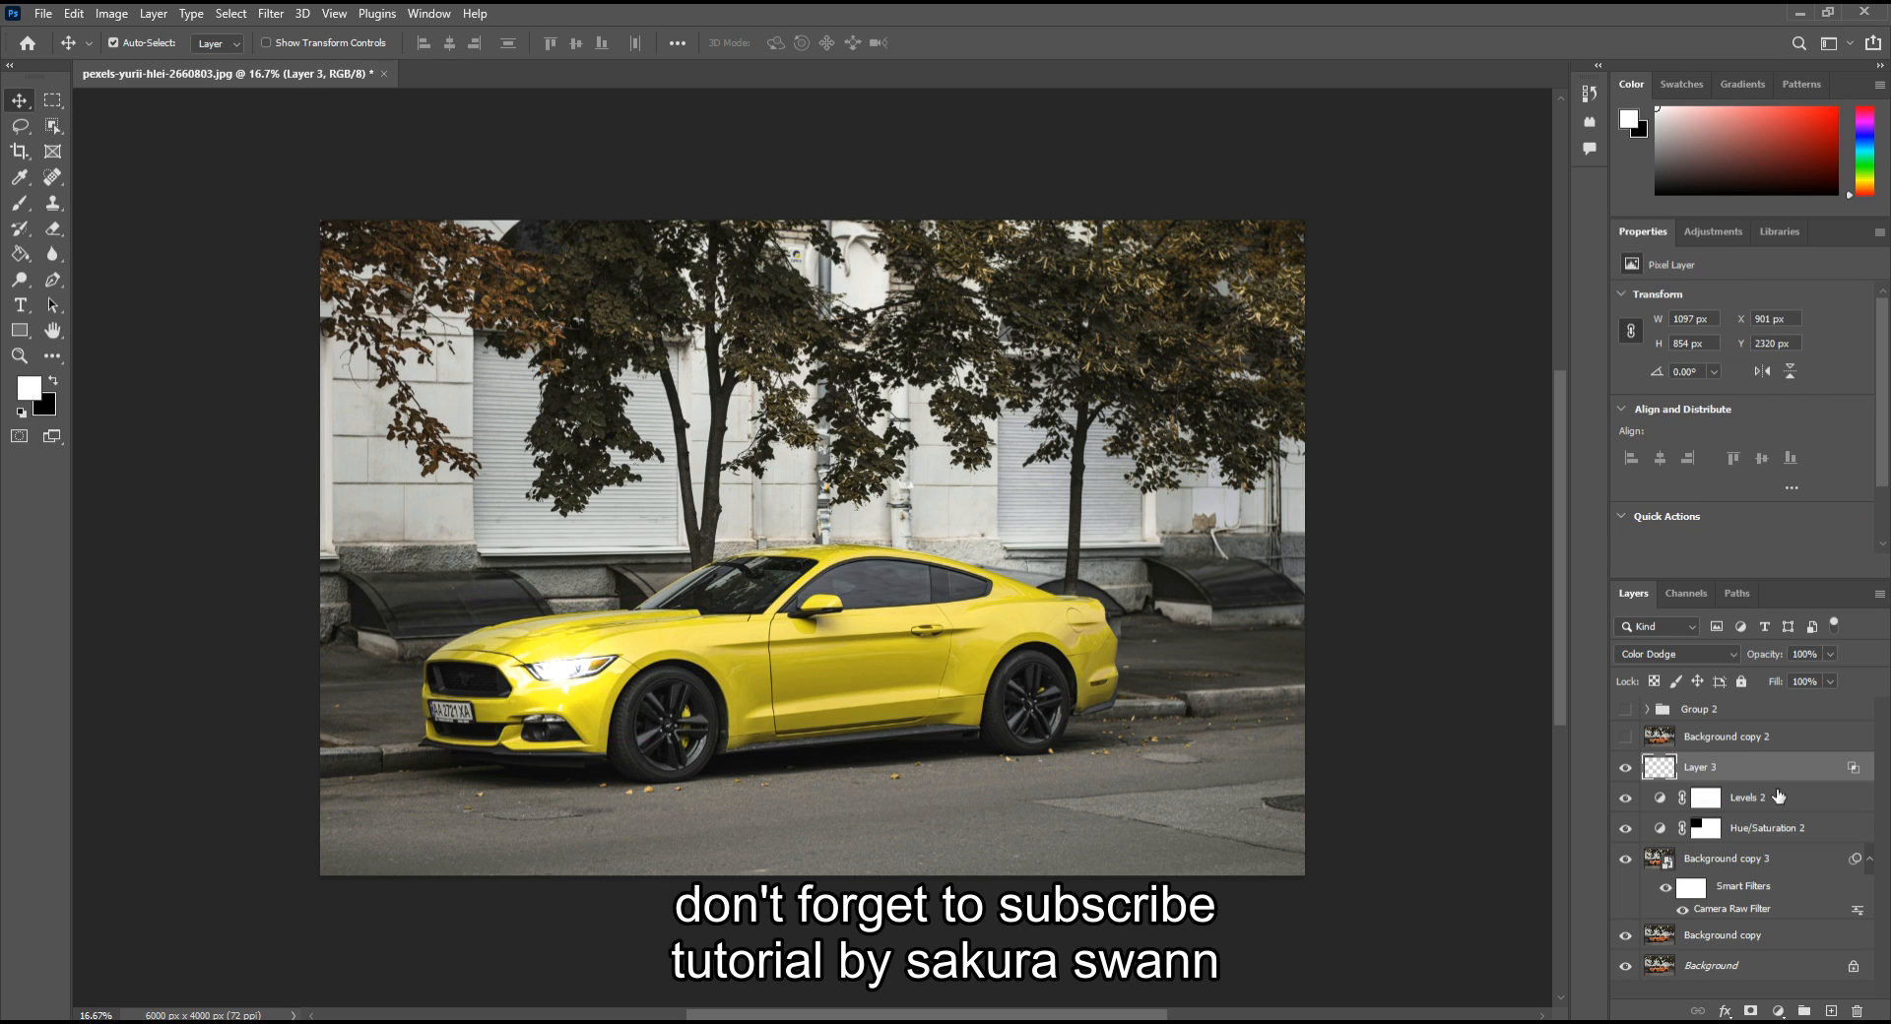
click(1833, 652)
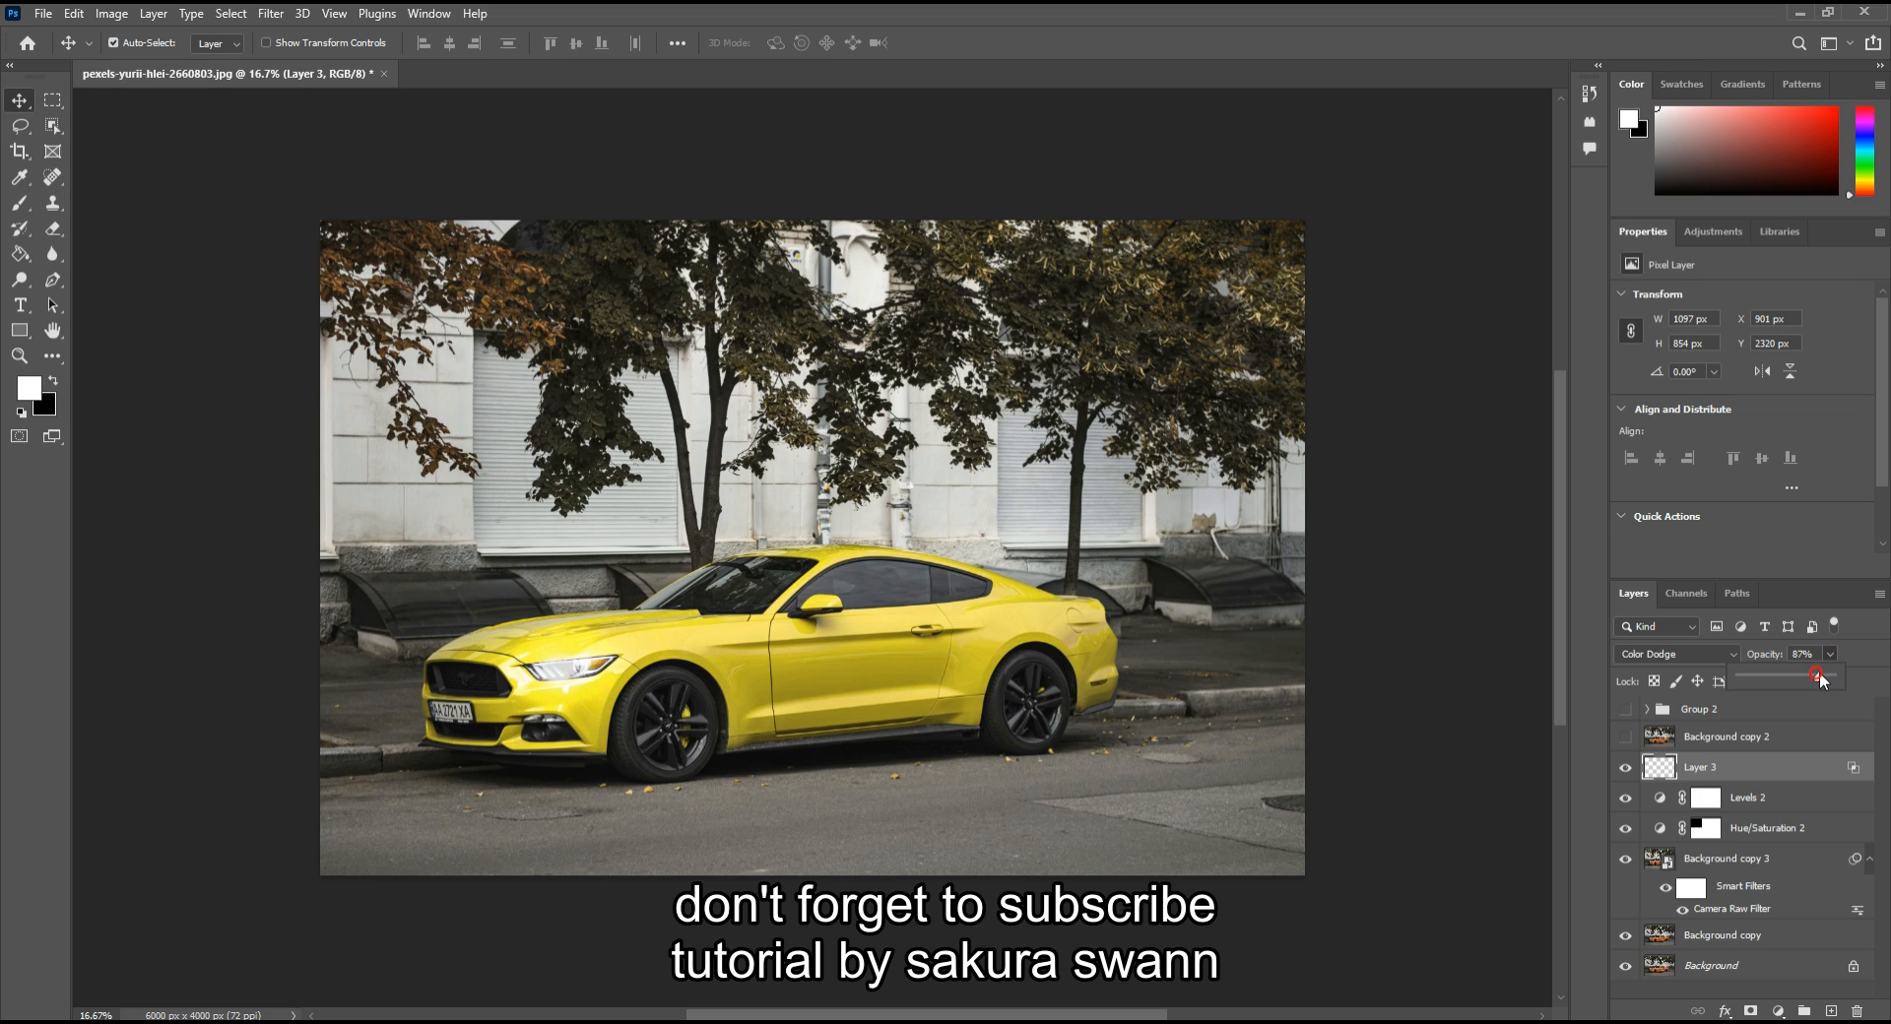
click(1859, 656)
click(564, 670)
drag(564, 676, 568, 678)
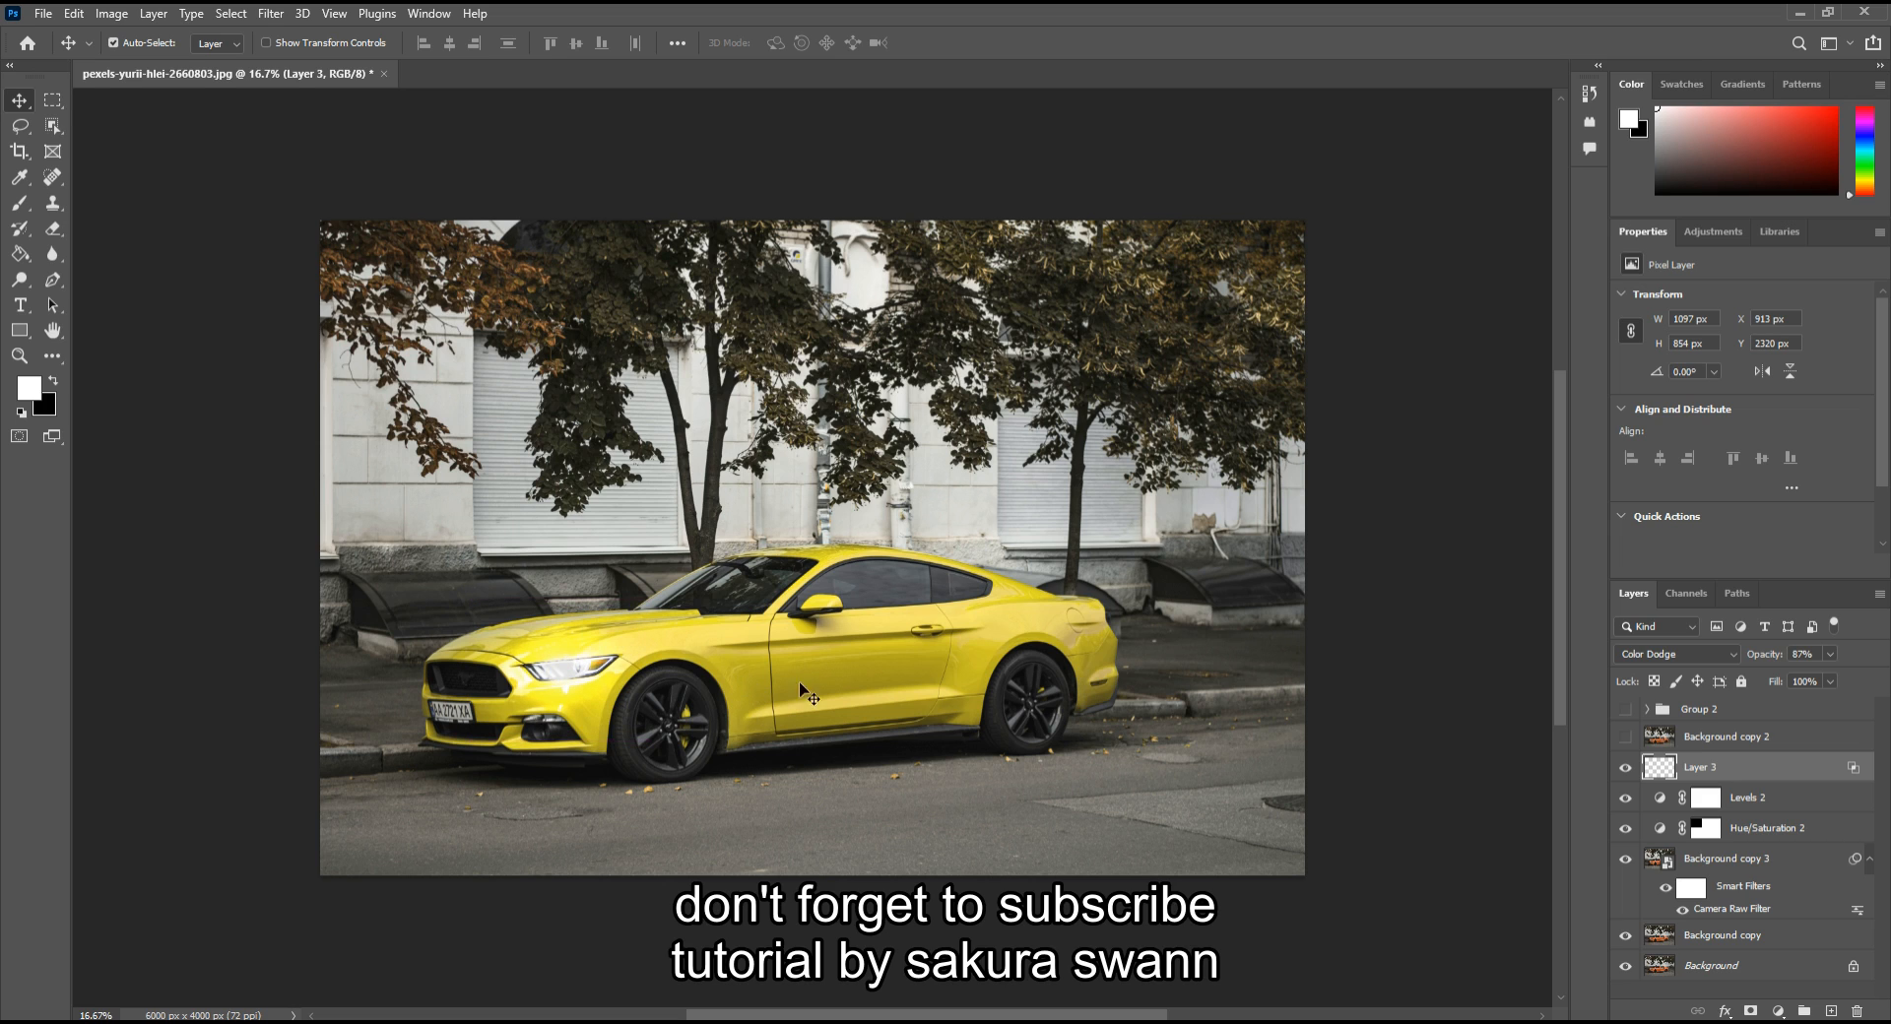
Set the glow layer's opacity to 97% and select the Background copy layer
click(1828, 654)
drag(1839, 676, 1841, 677)
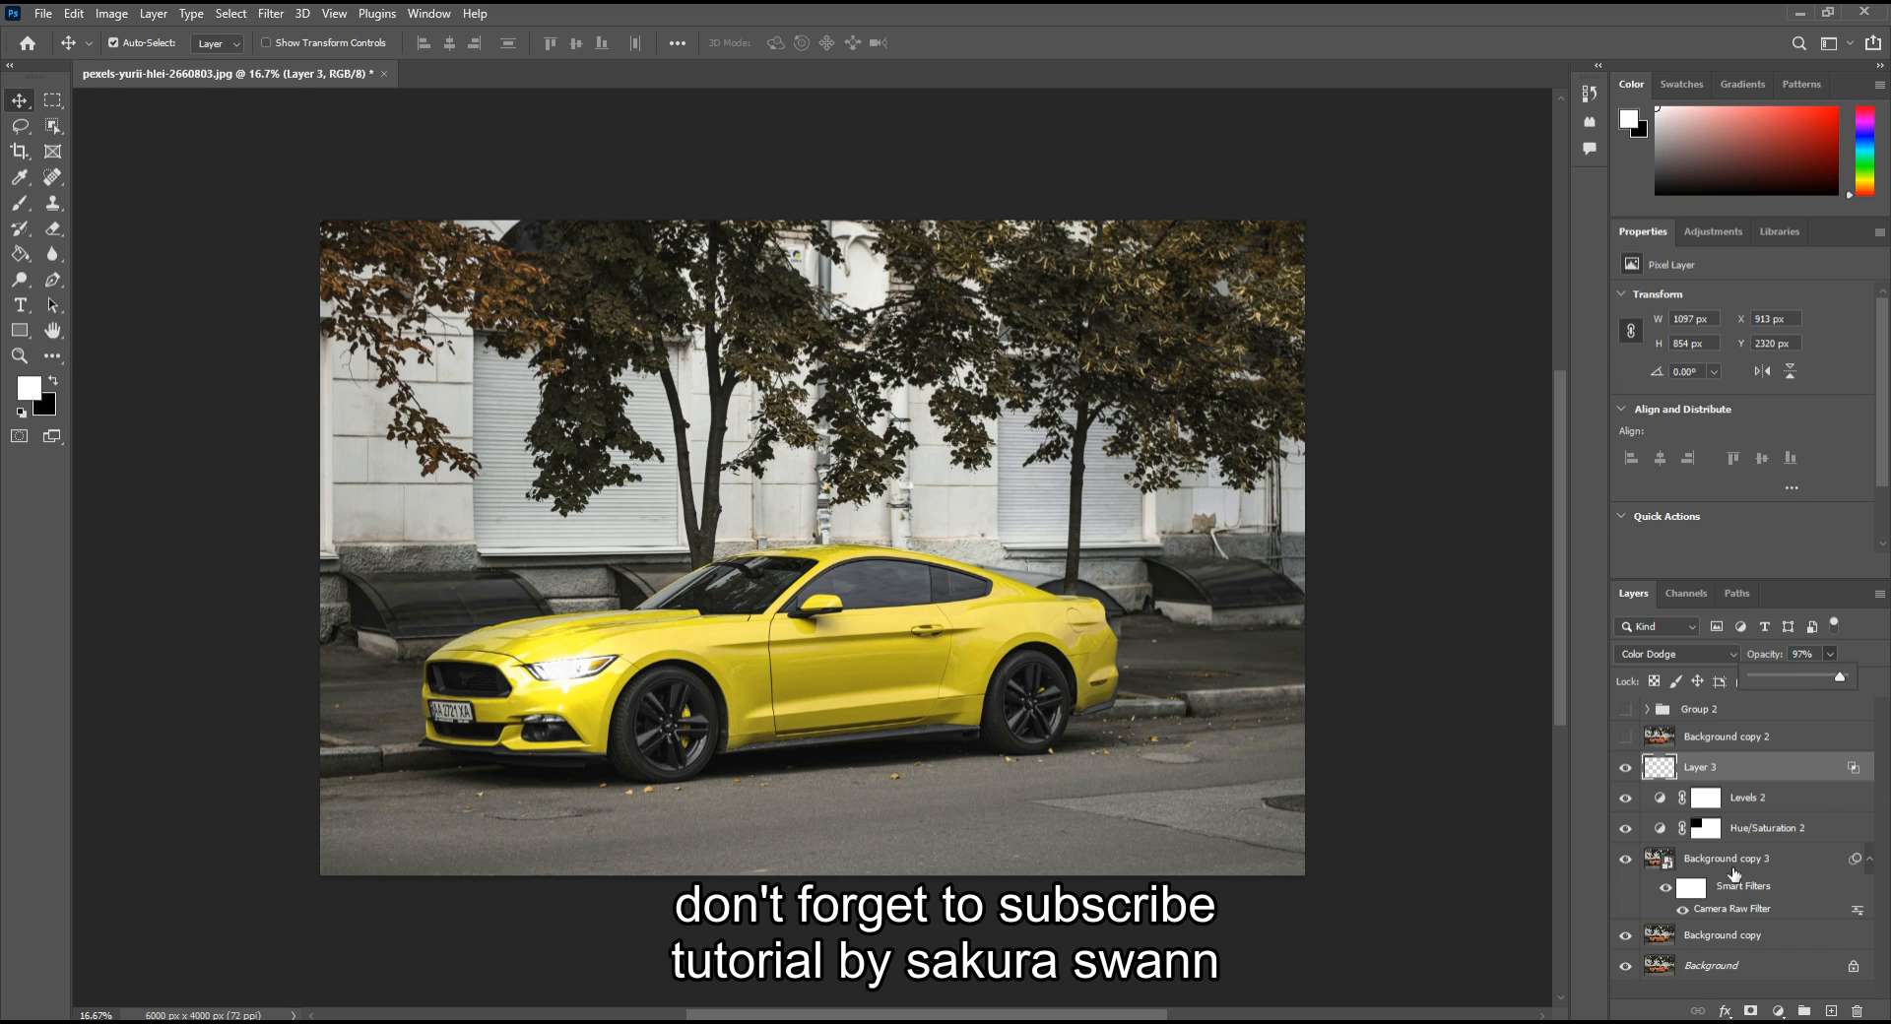
click(1732, 936)
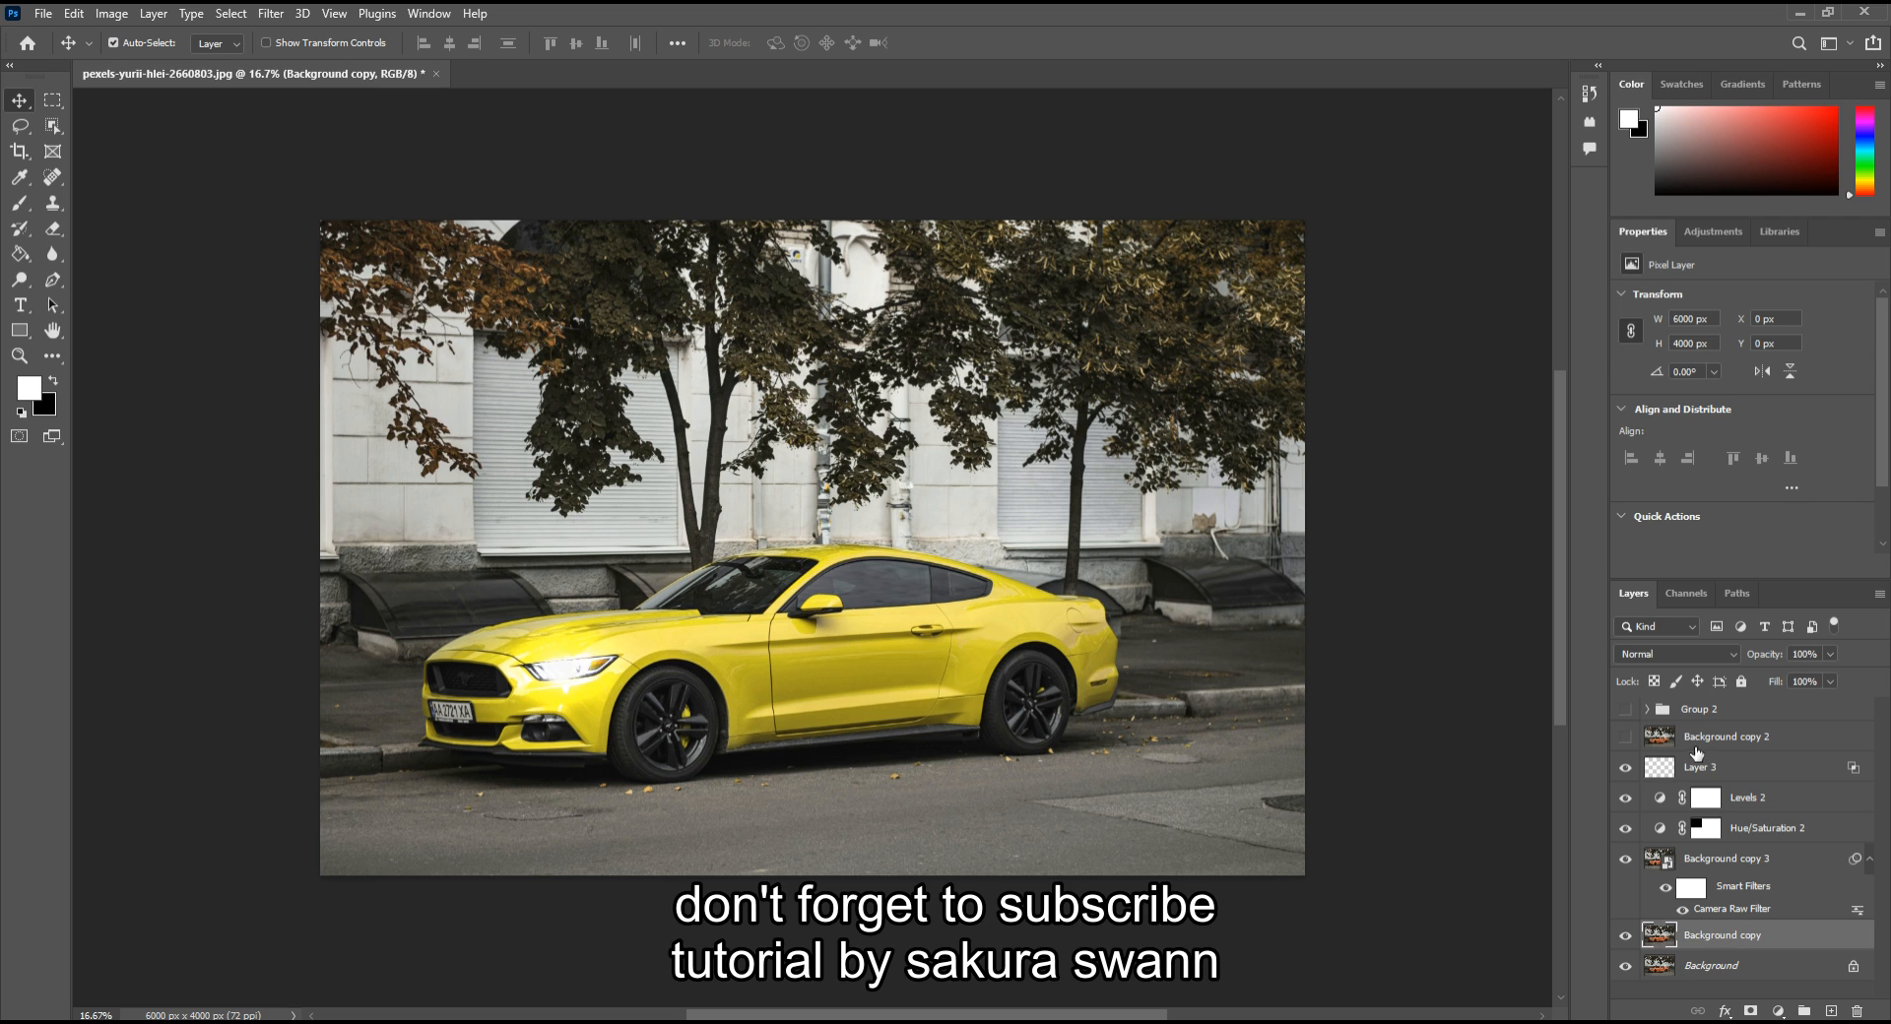
With the Background copy 2 layer shown, split Layer 3's Blend If highlight slider for the underlying layer to 136 / 255
click(1718, 738)
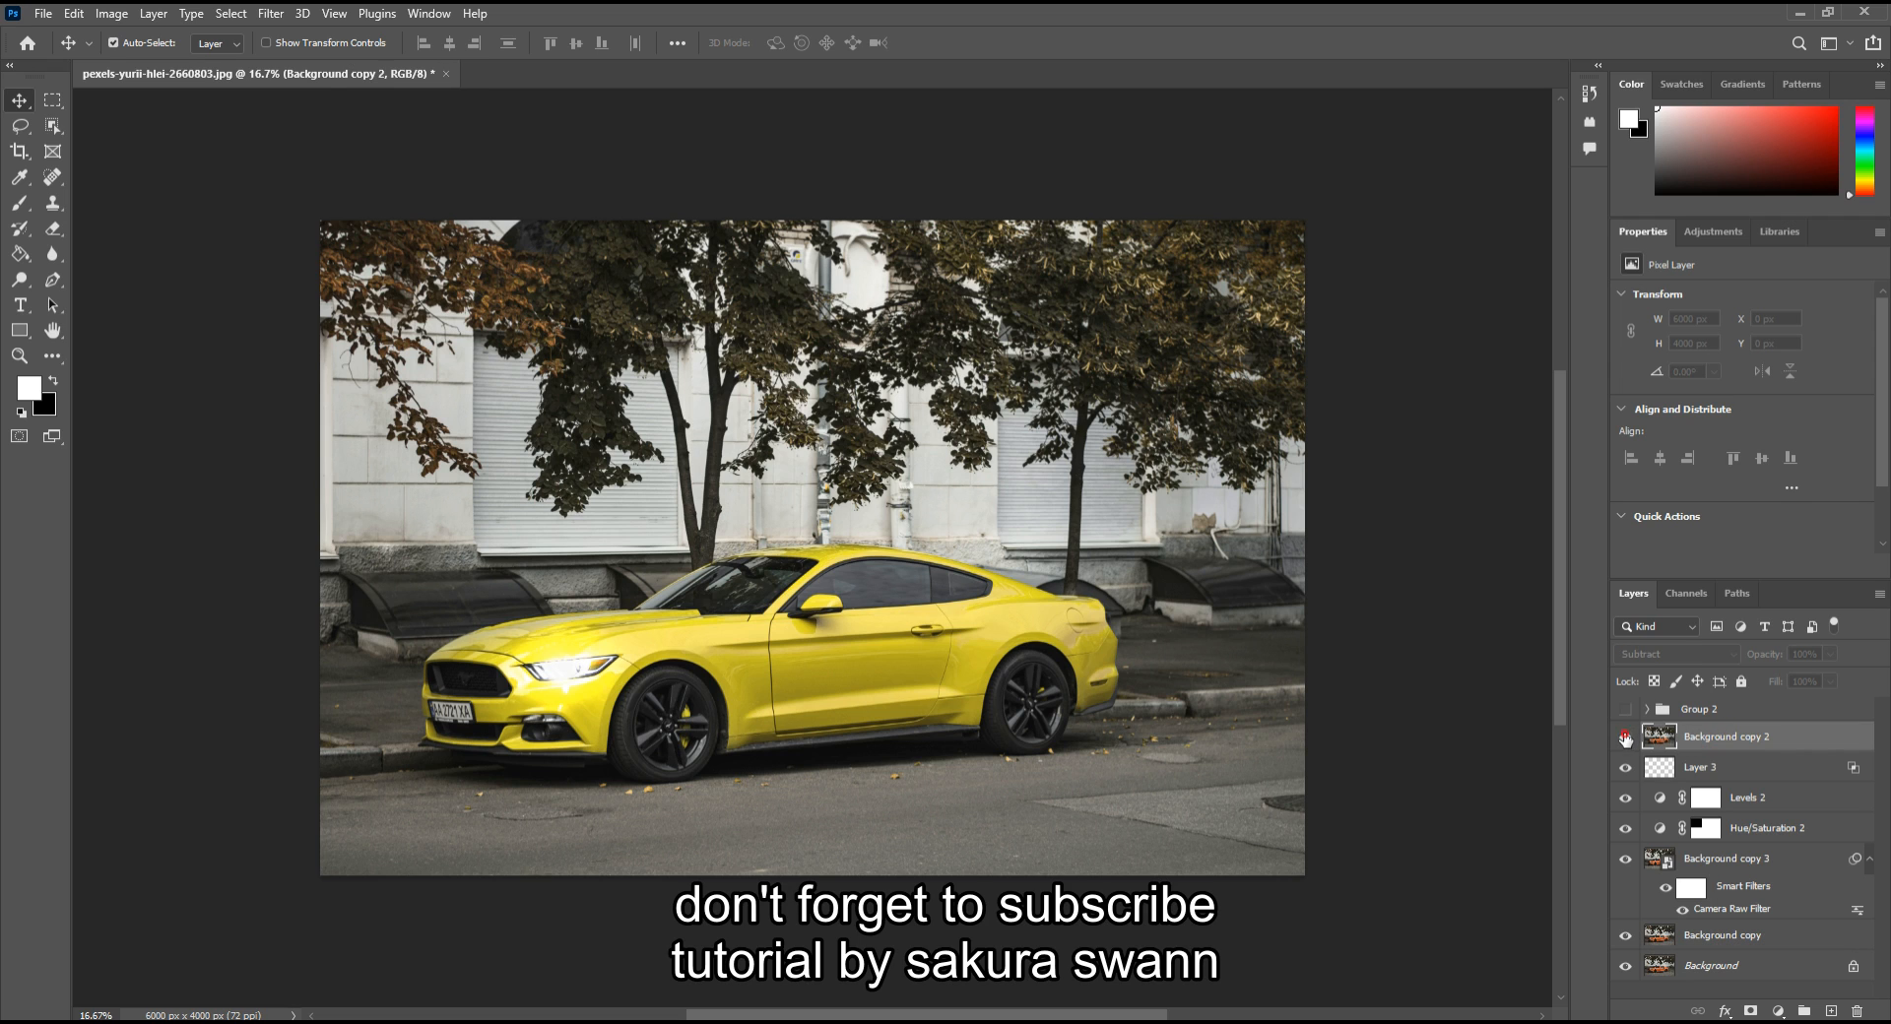
click(1625, 736)
click(1745, 774)
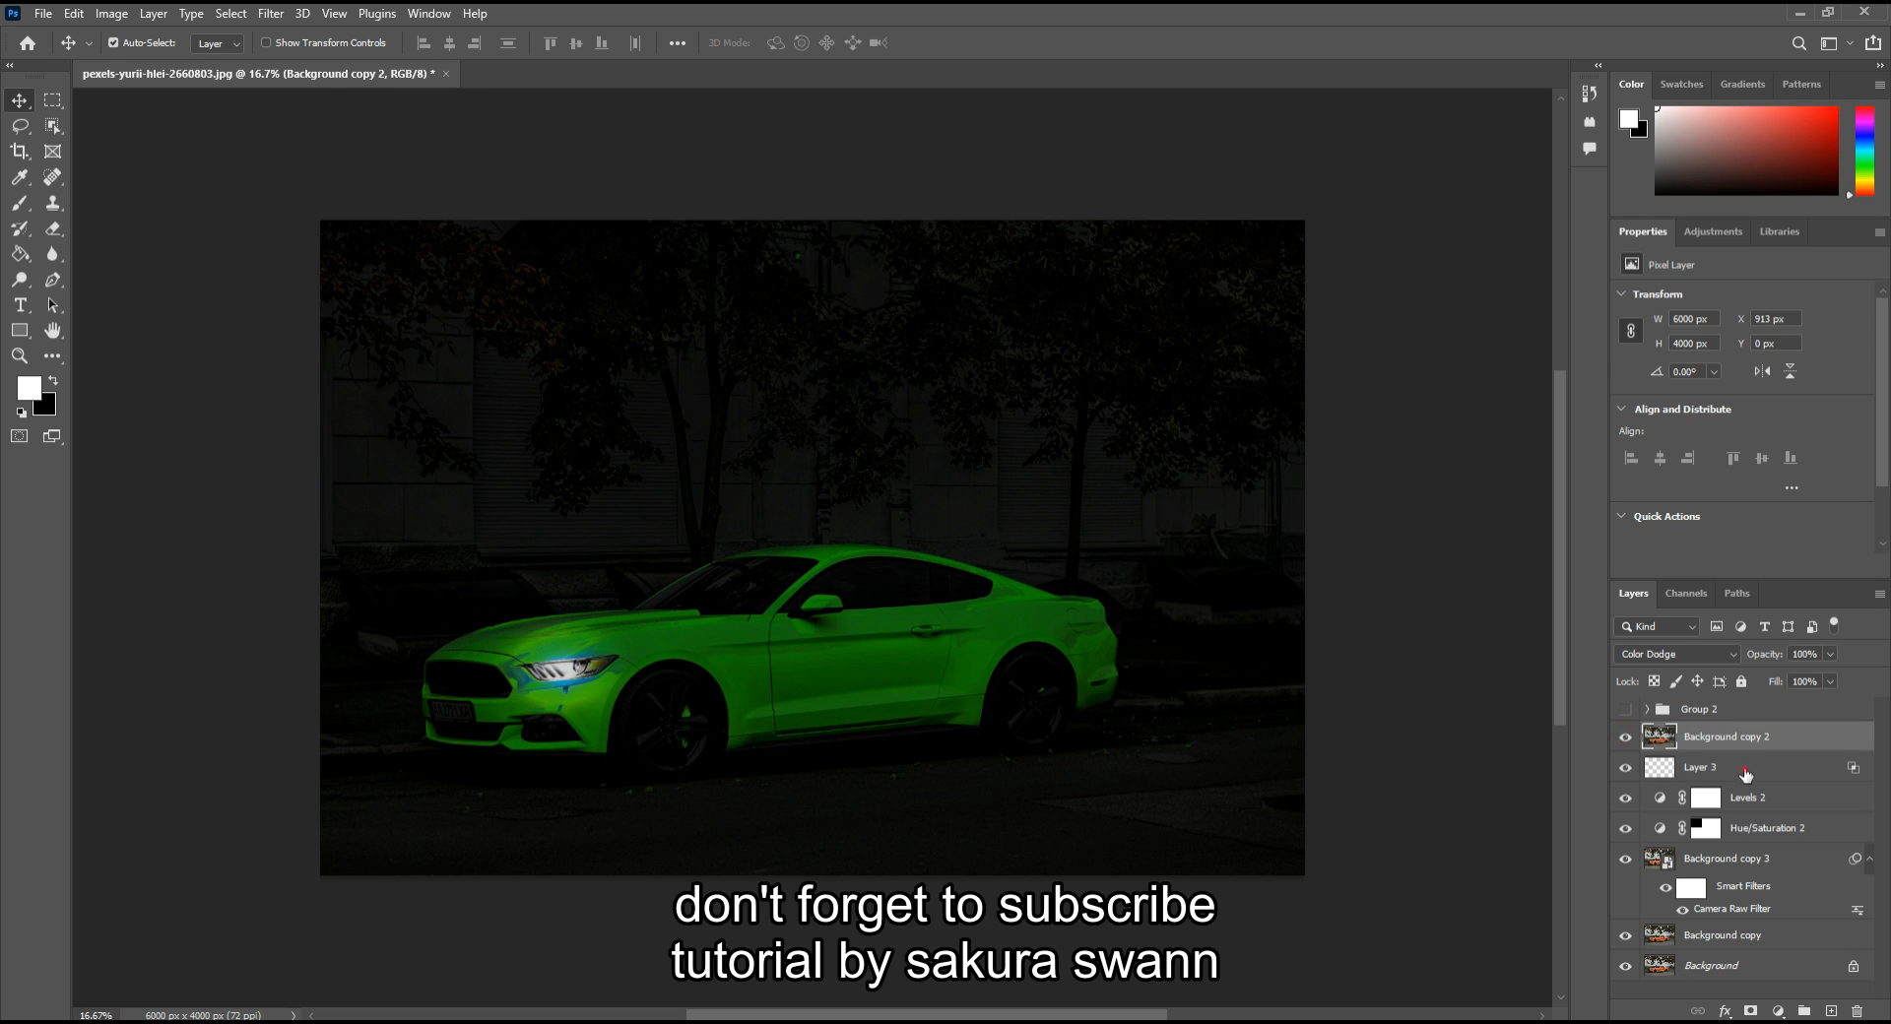
click(1837, 770)
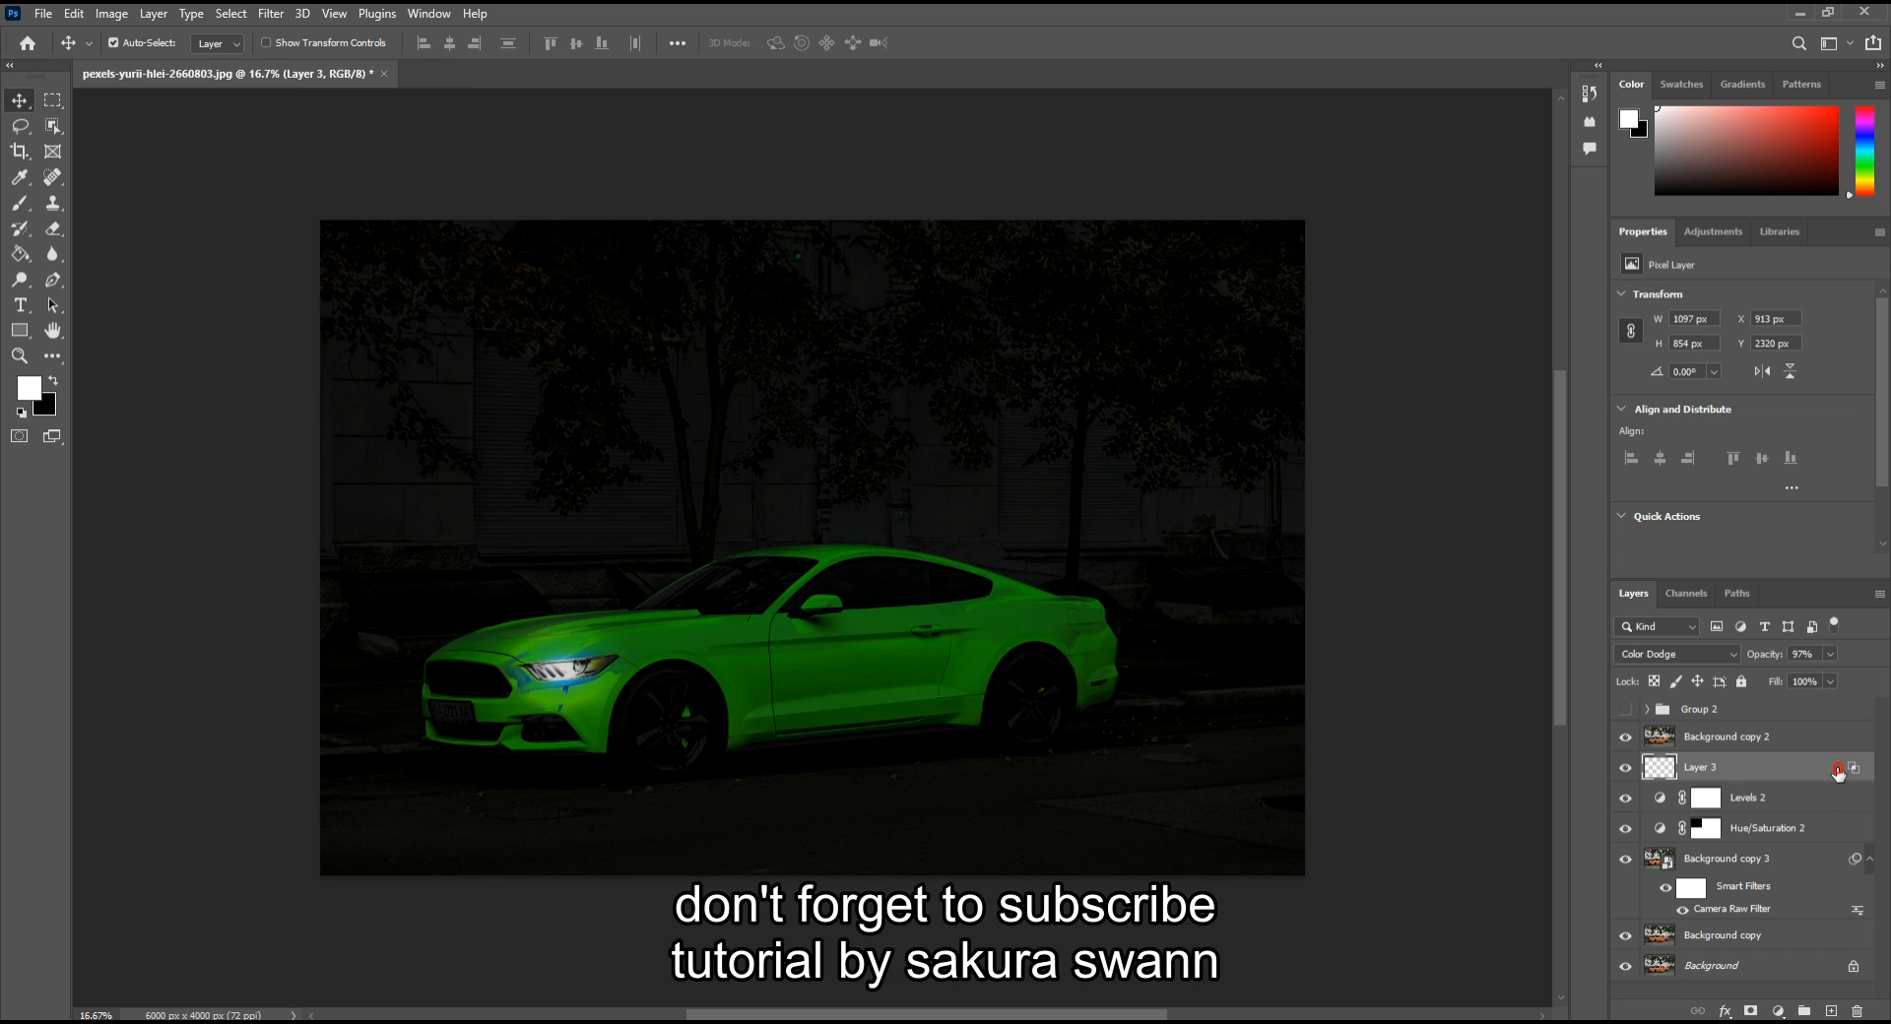
double_click(1837, 770)
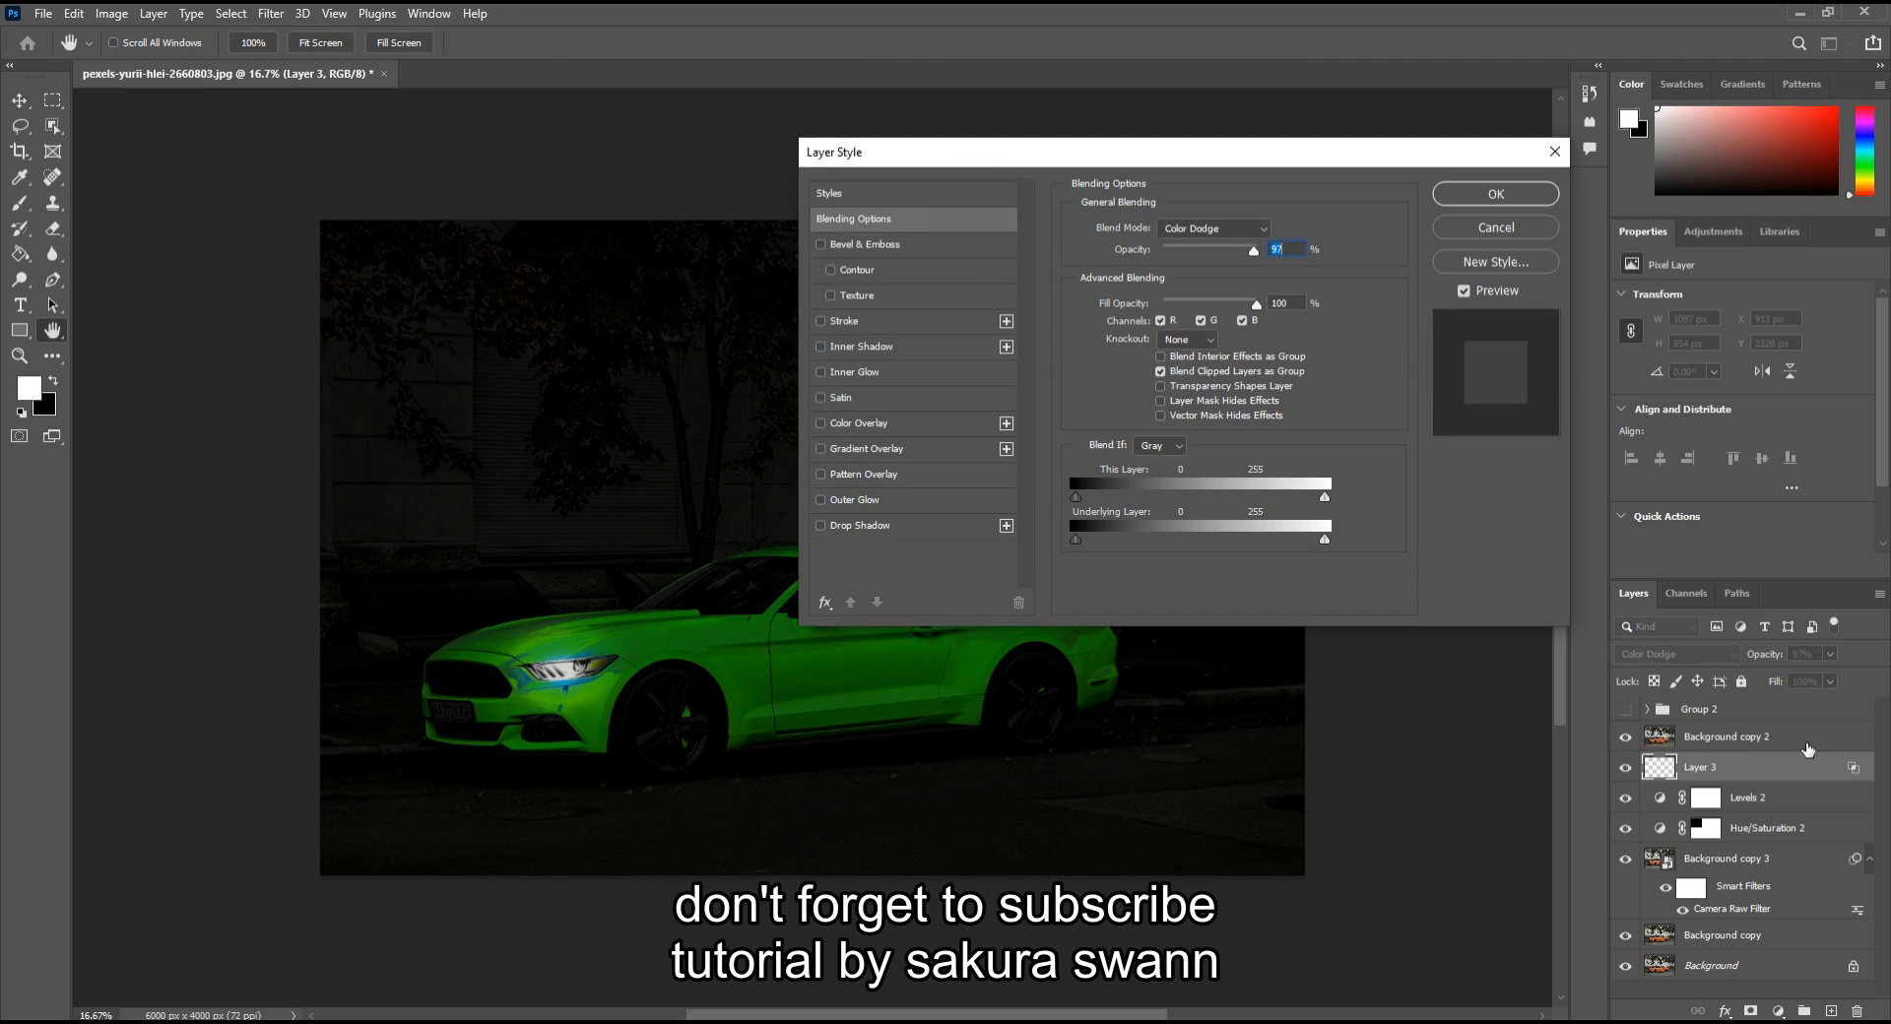
drag(1101, 541, 1049, 534)
drag(1166, 541, 1210, 544)
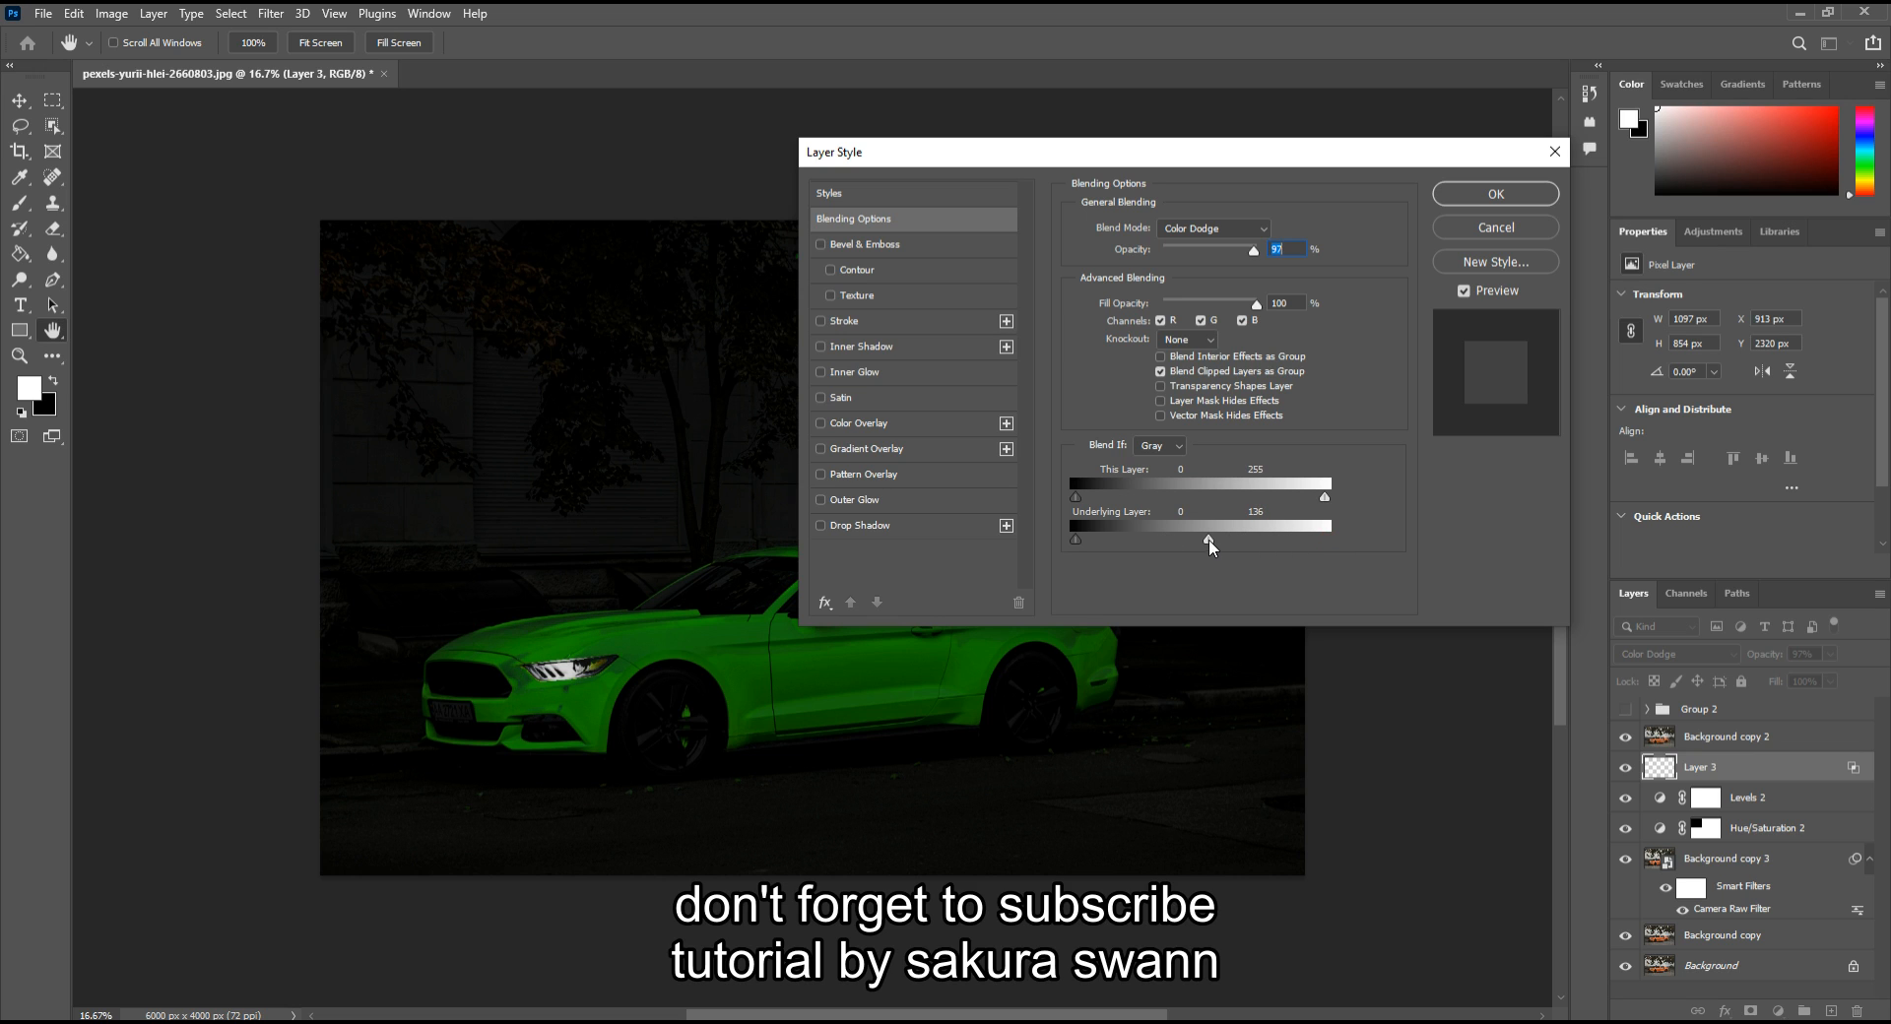
drag(1209, 541, 1233, 543)
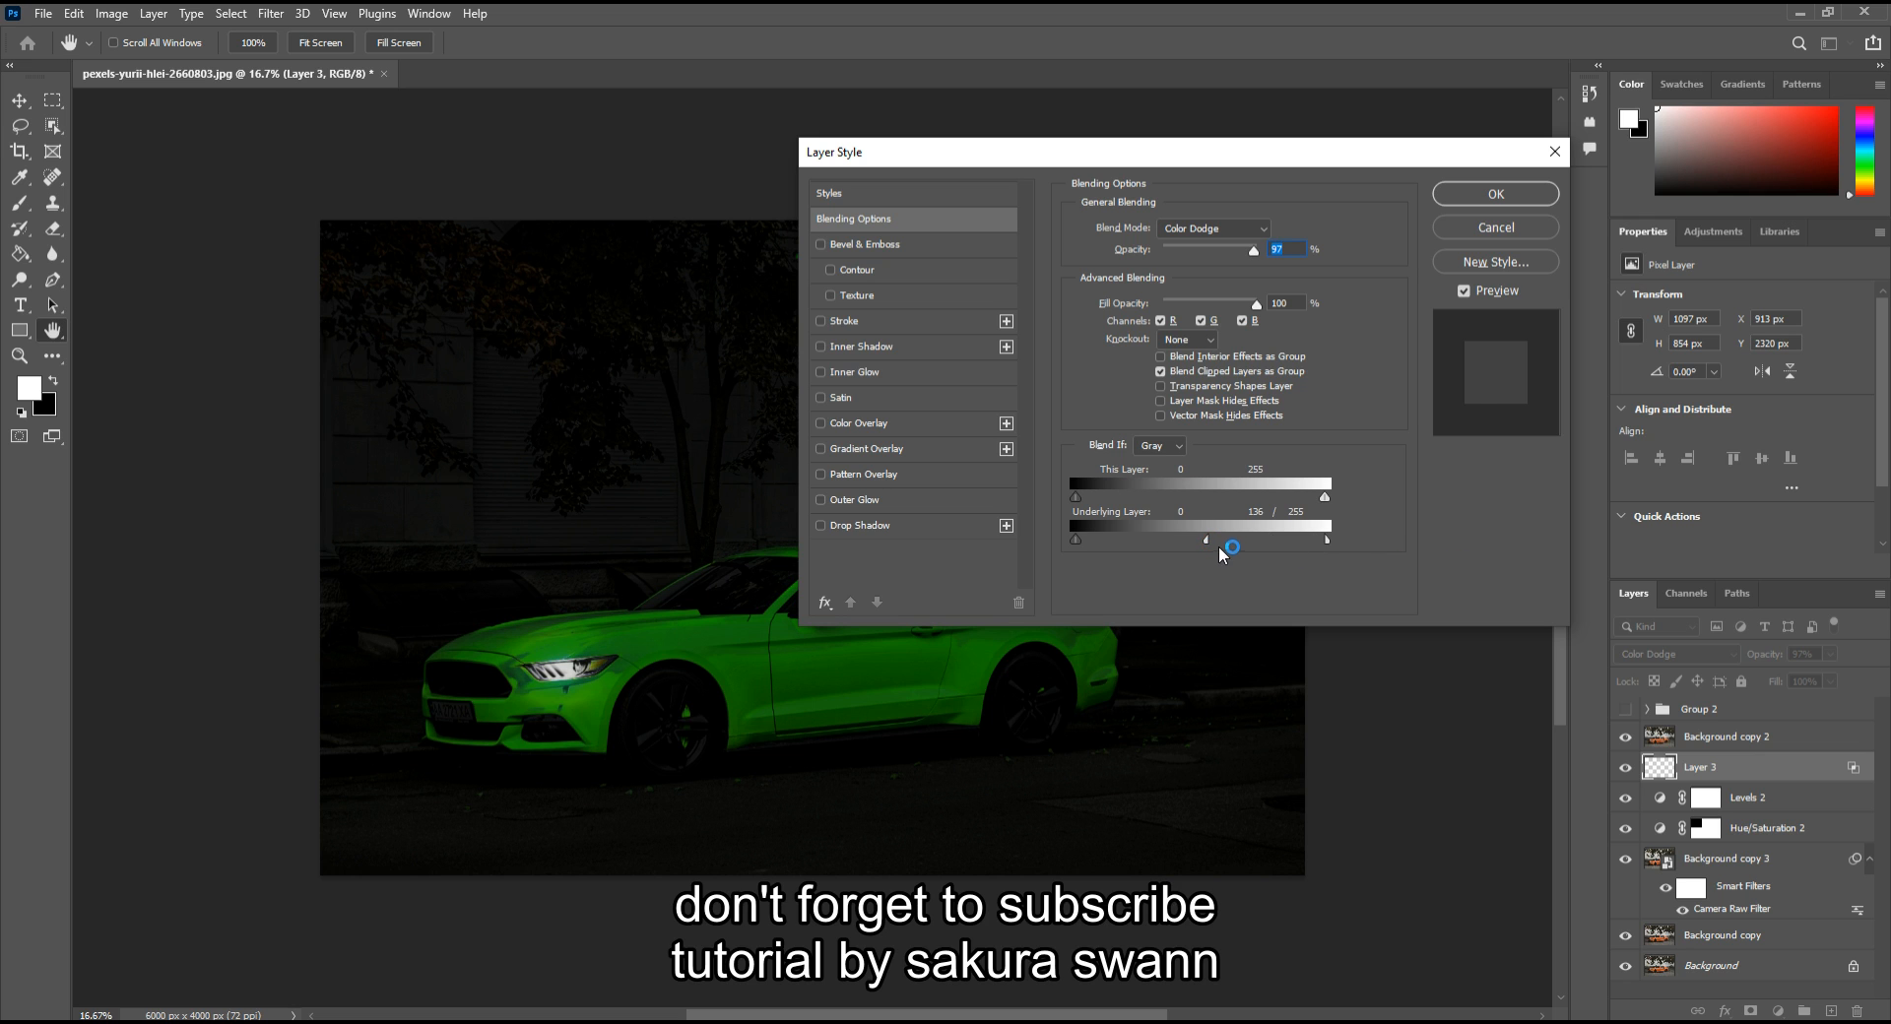
click(1463, 194)
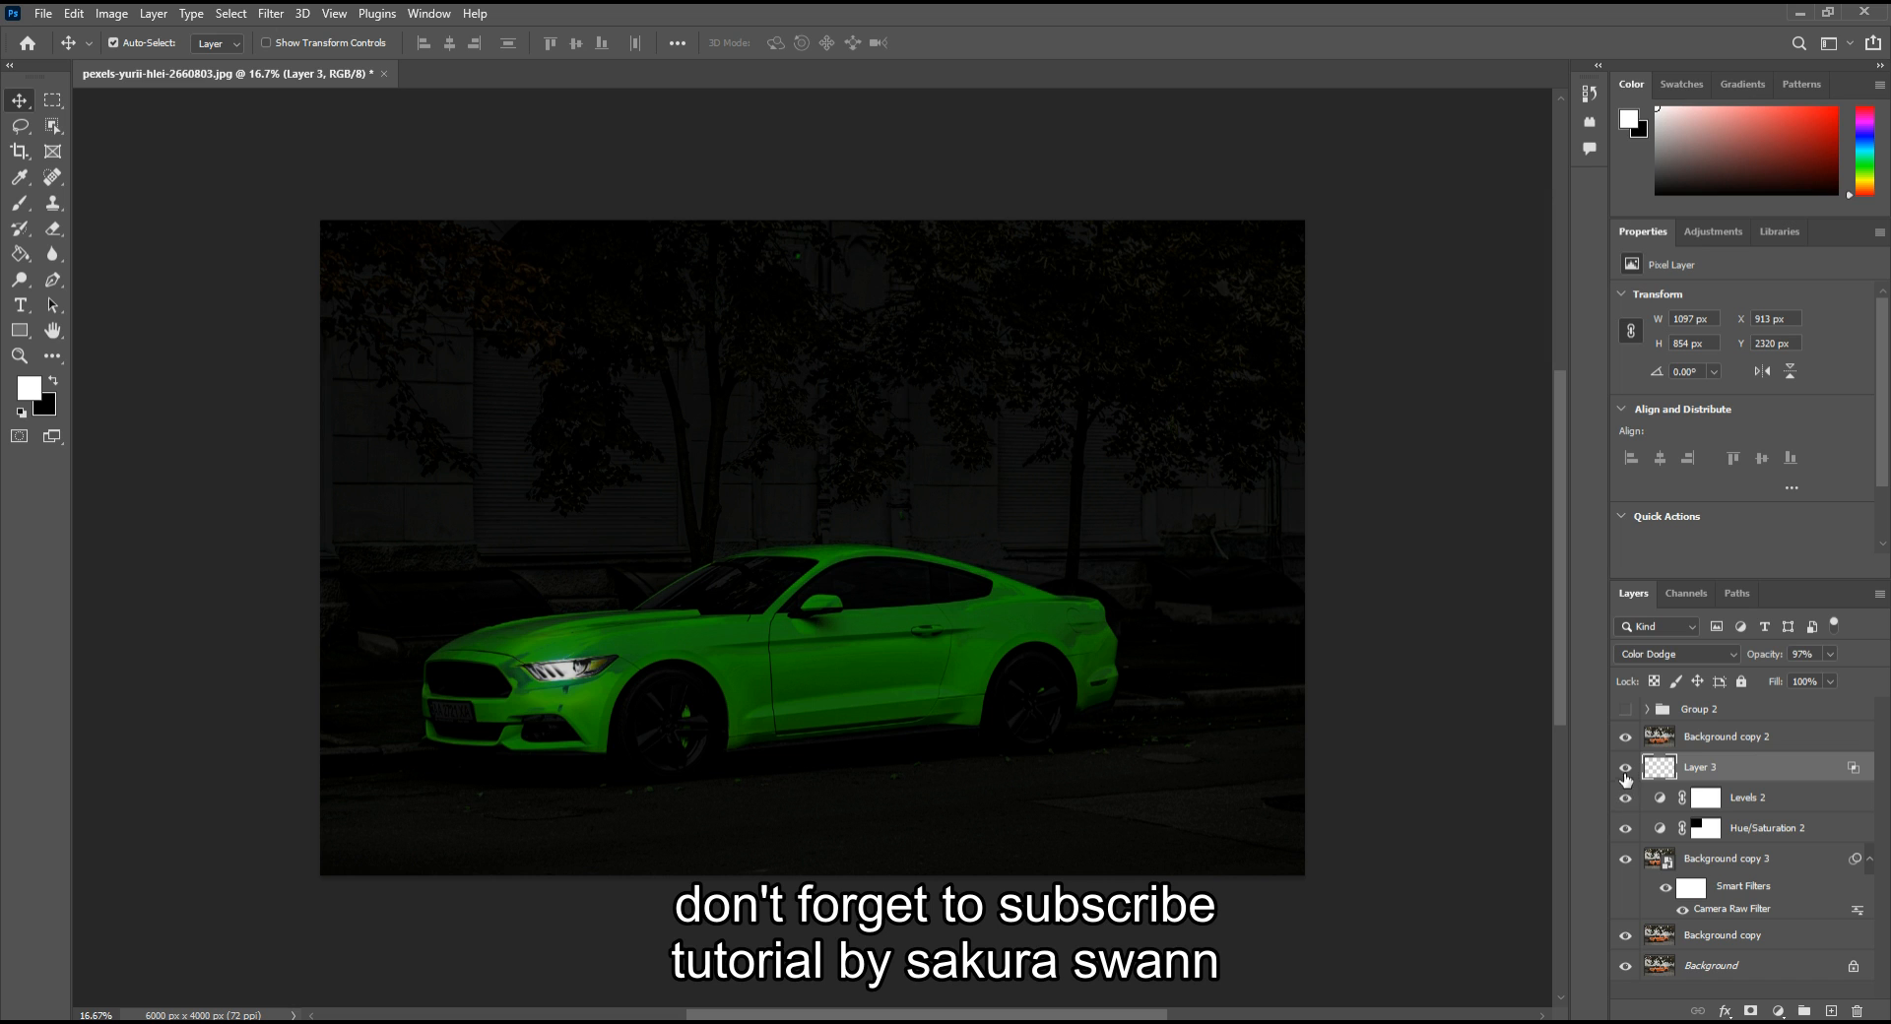
Toggle the Background copy 2 layer's visibility to compare the photo with the subtracted view, and leave the layer hidden
click(1621, 738)
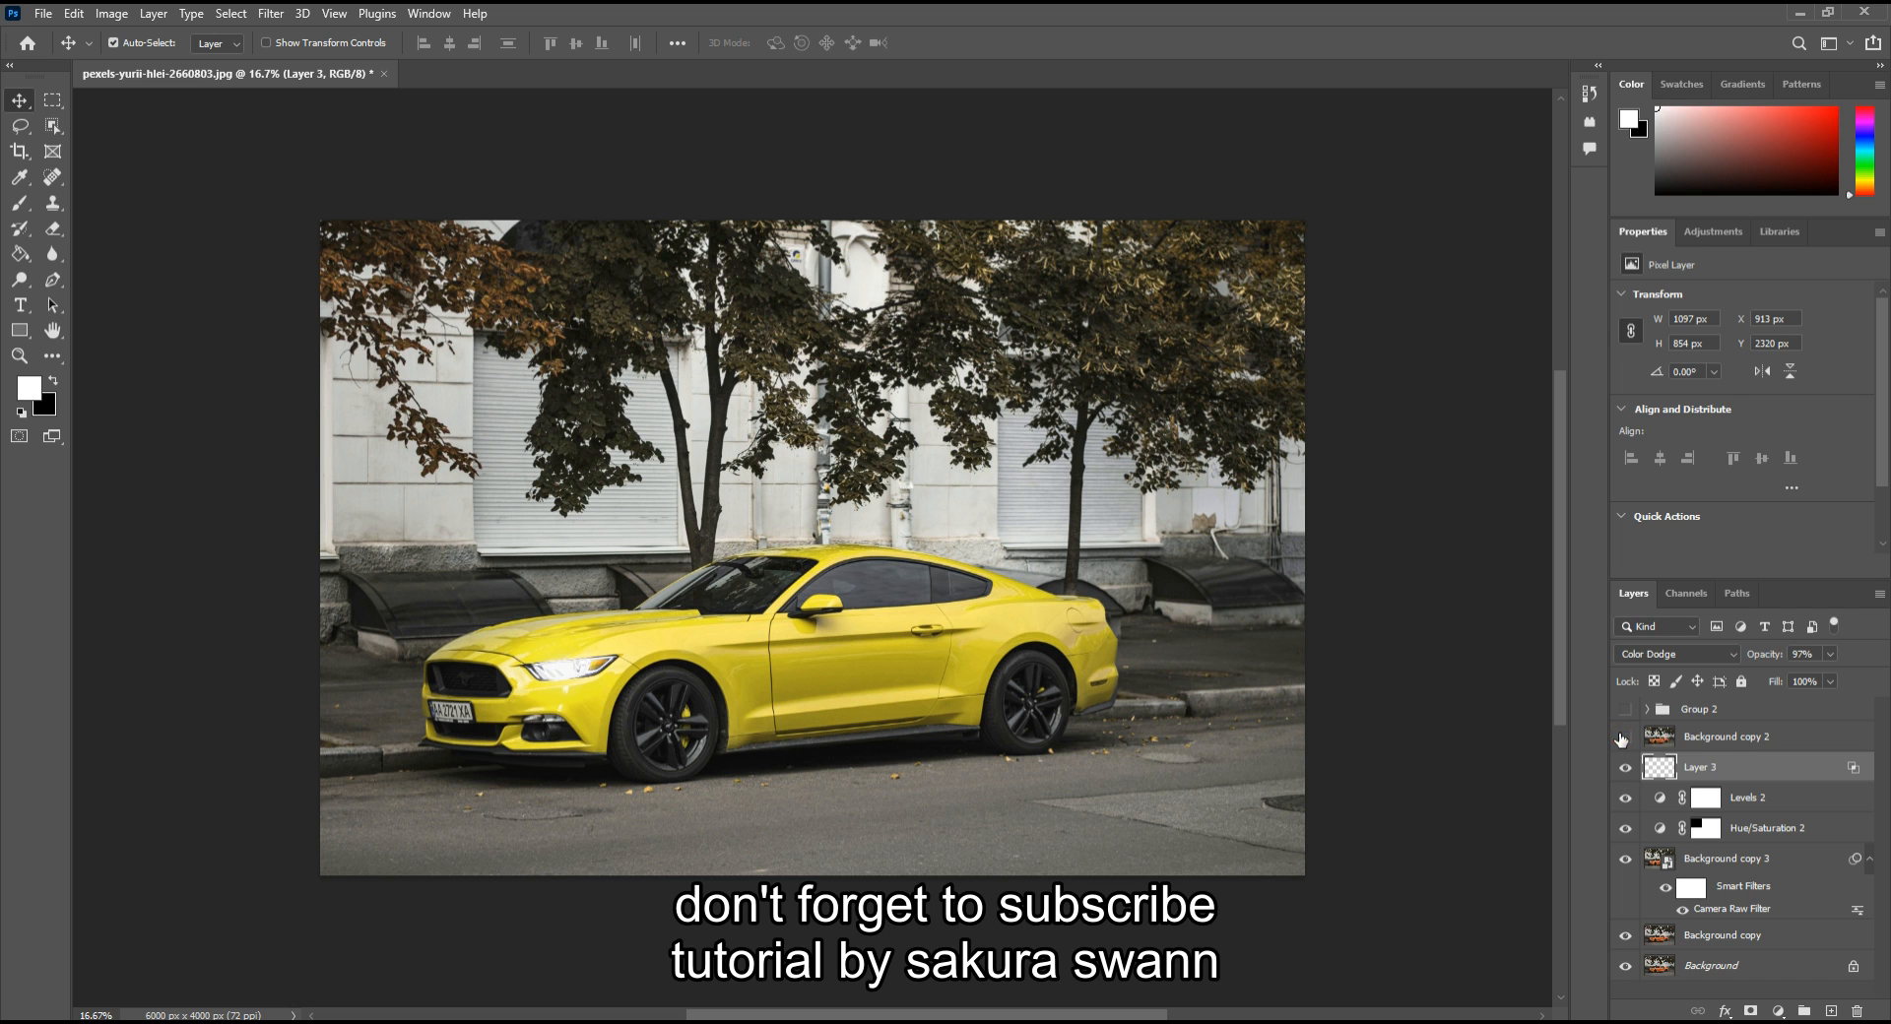
click(1620, 738)
click(1625, 737)
click(1693, 736)
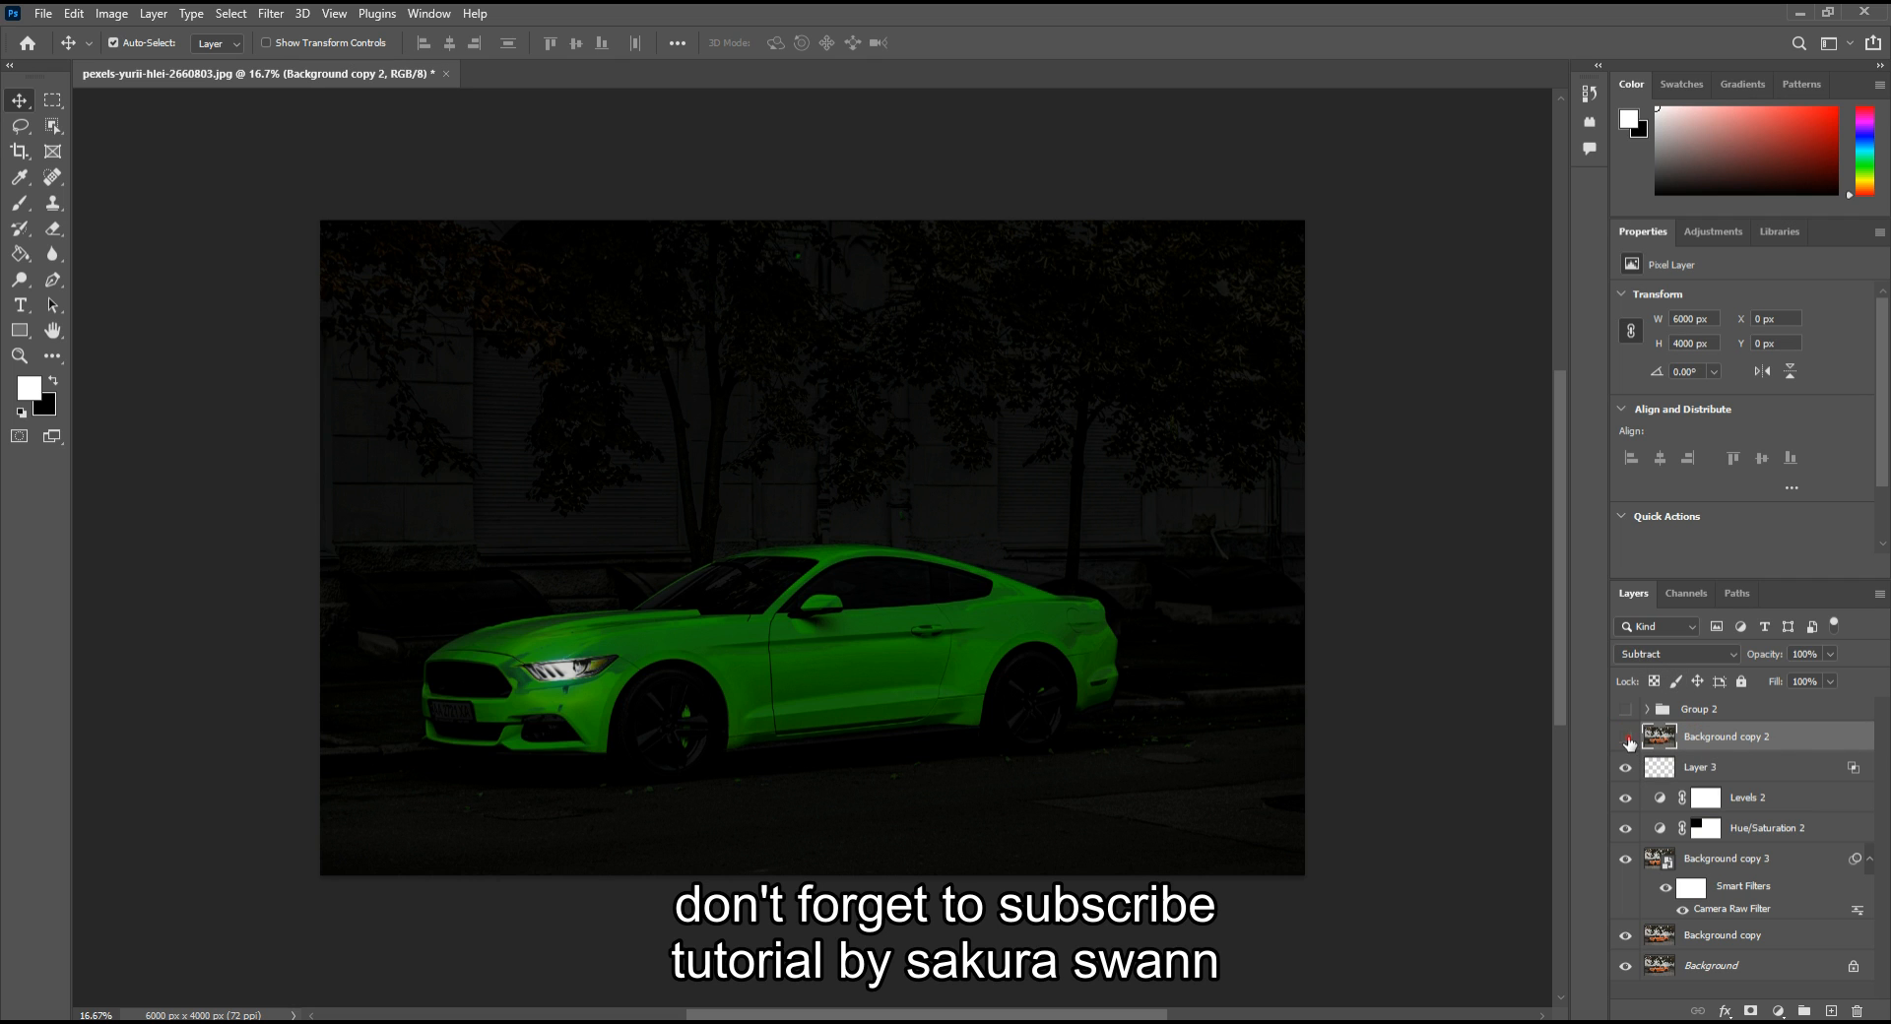
click(1626, 738)
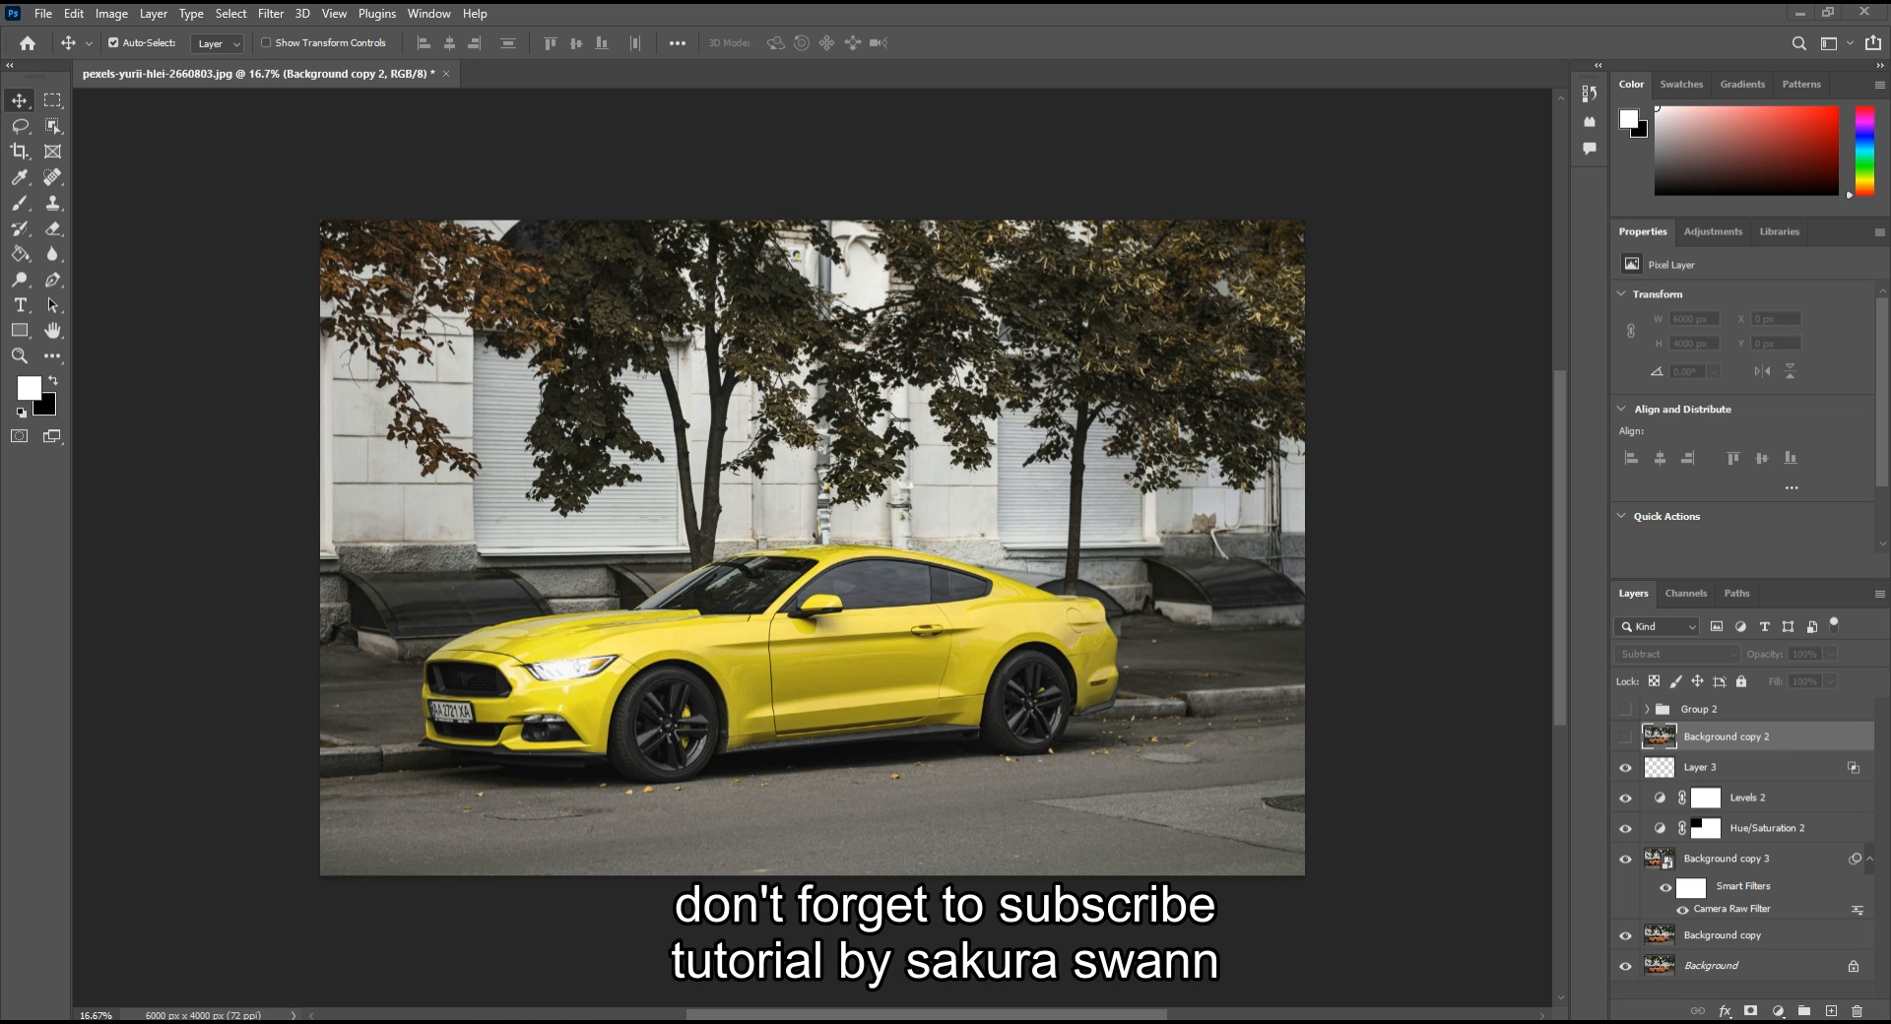
Switch to the Hotkeys file in Notepad, replace its text with a note beginning "for mask", and minimise it
key(alt+Tab)
key(ctrl+a)
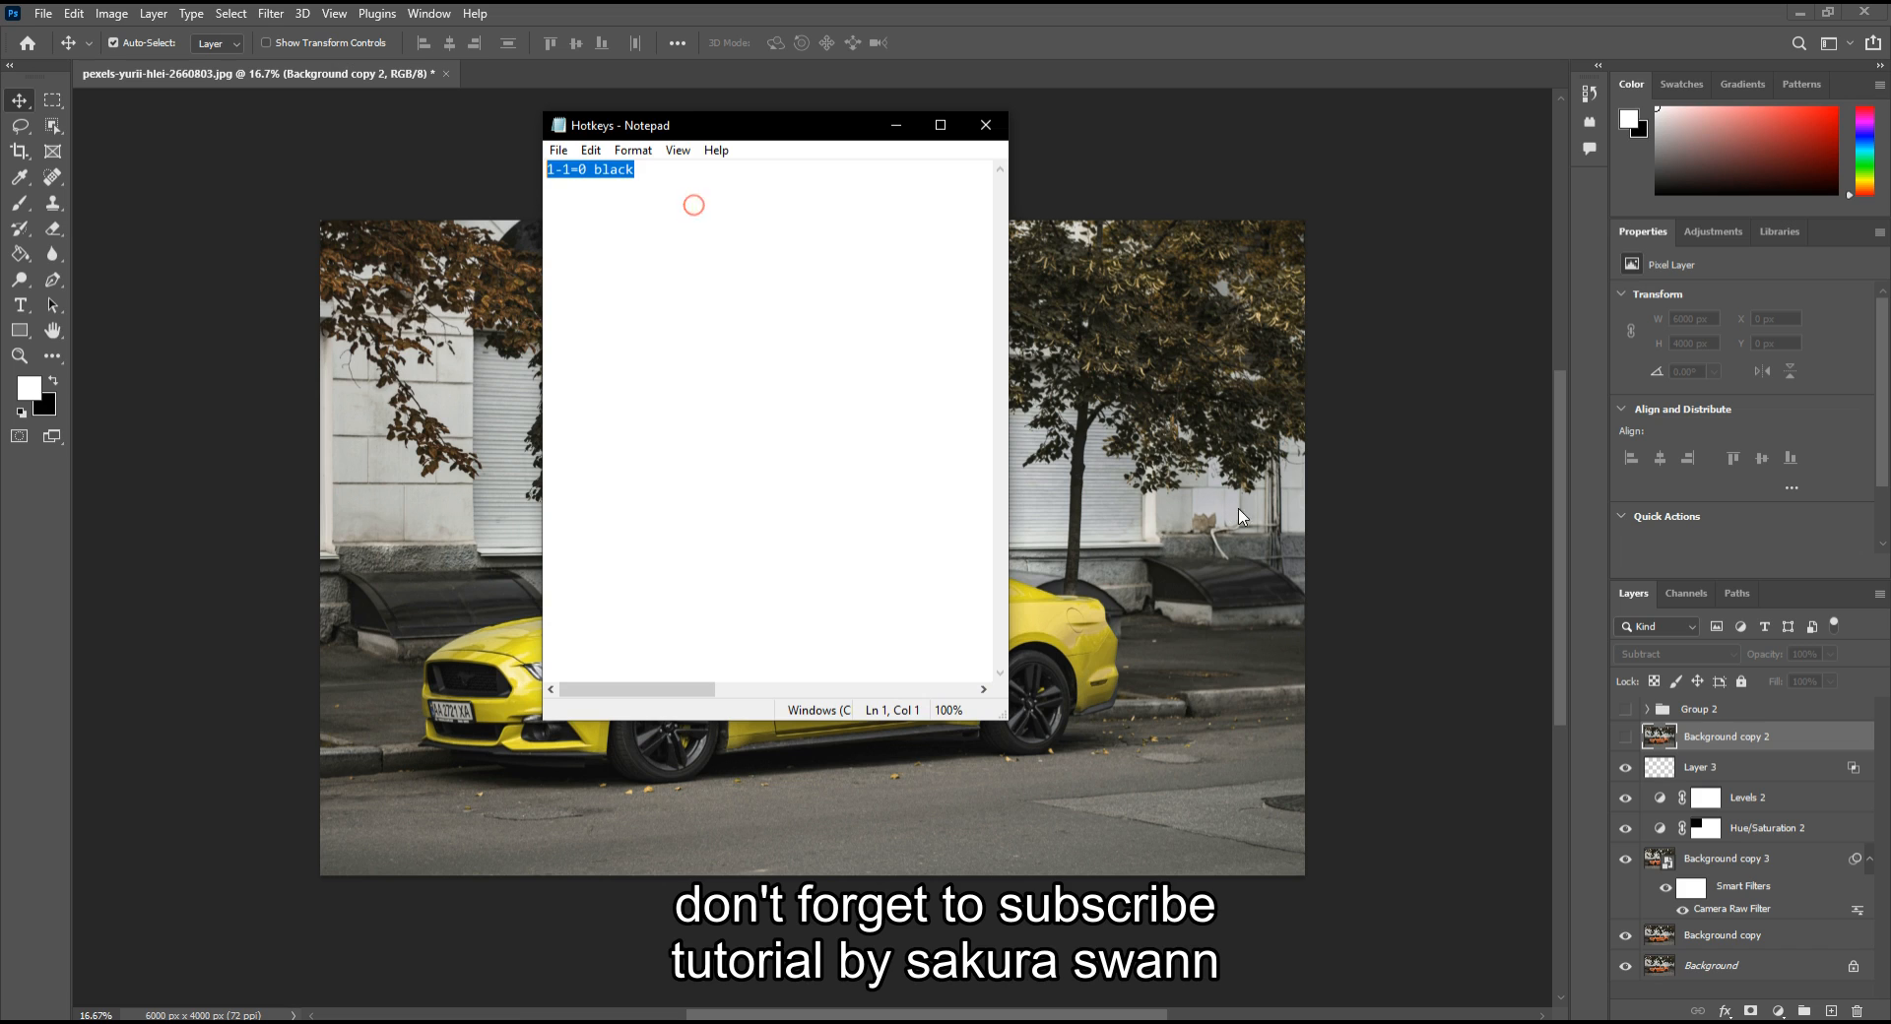
text(for)
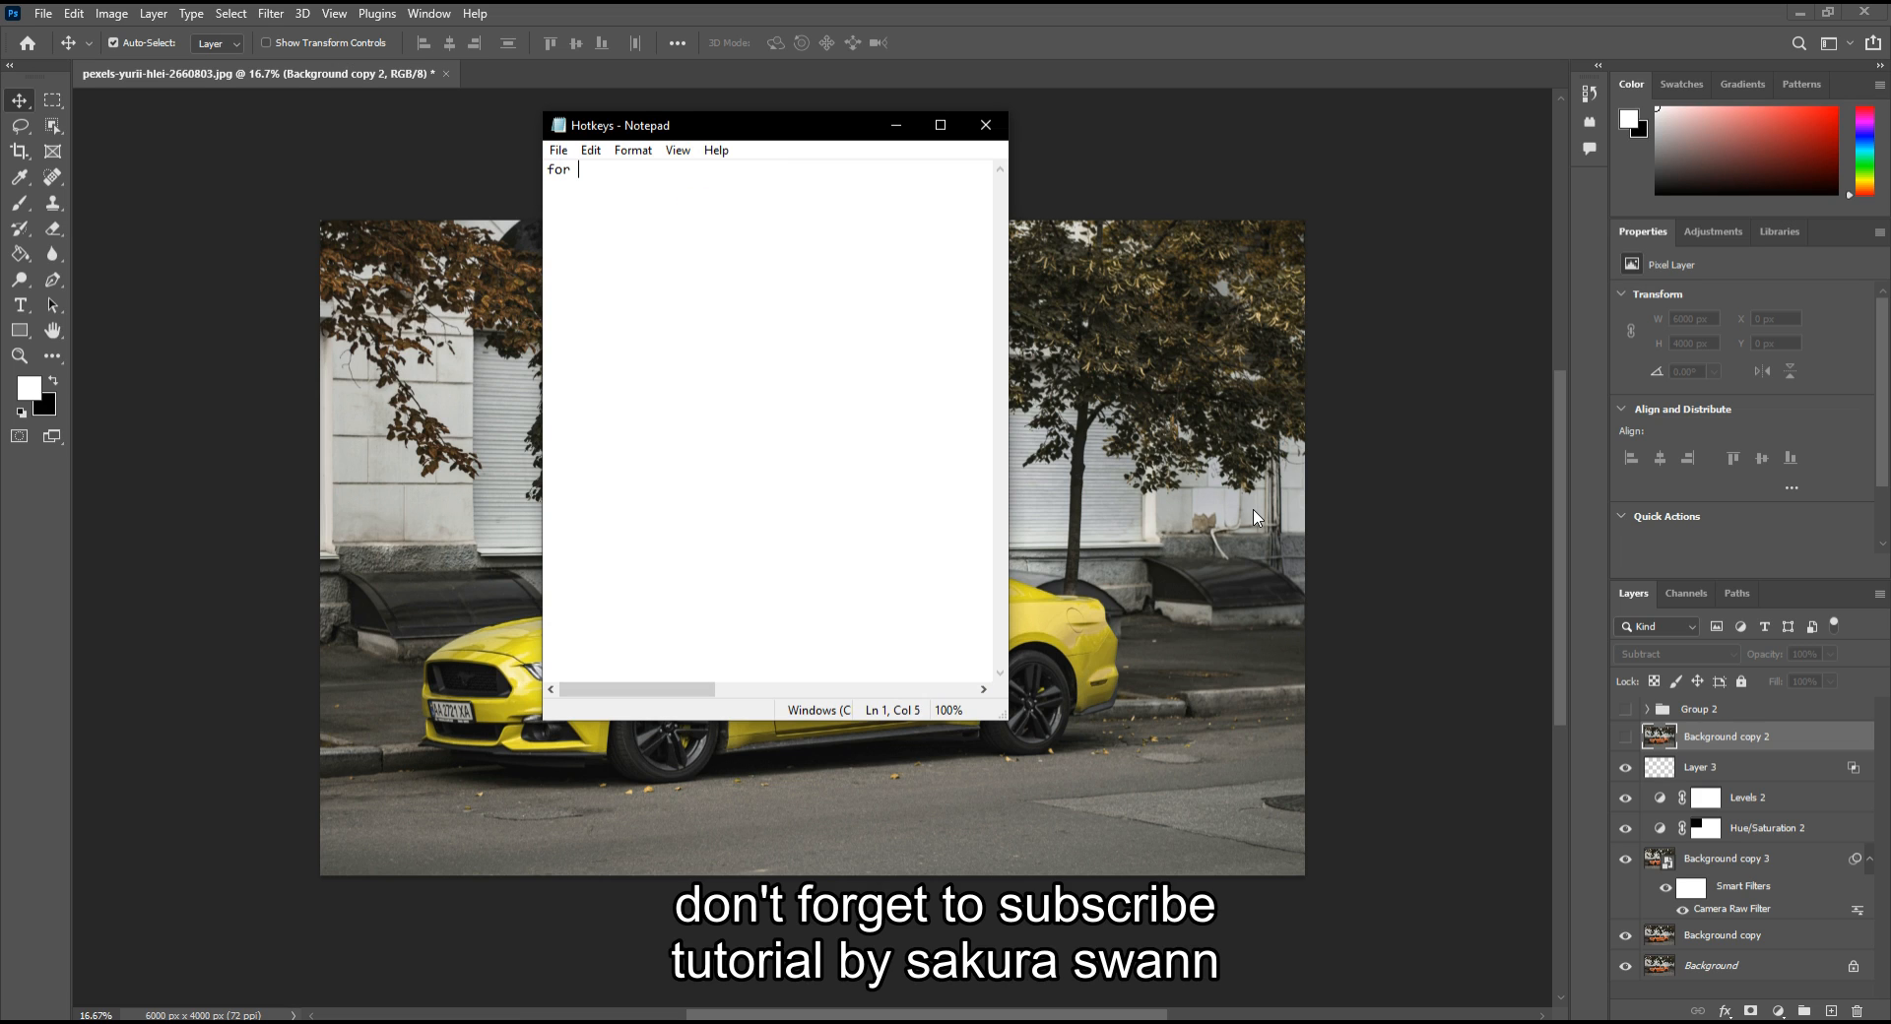
text( maskk)
click(895, 127)
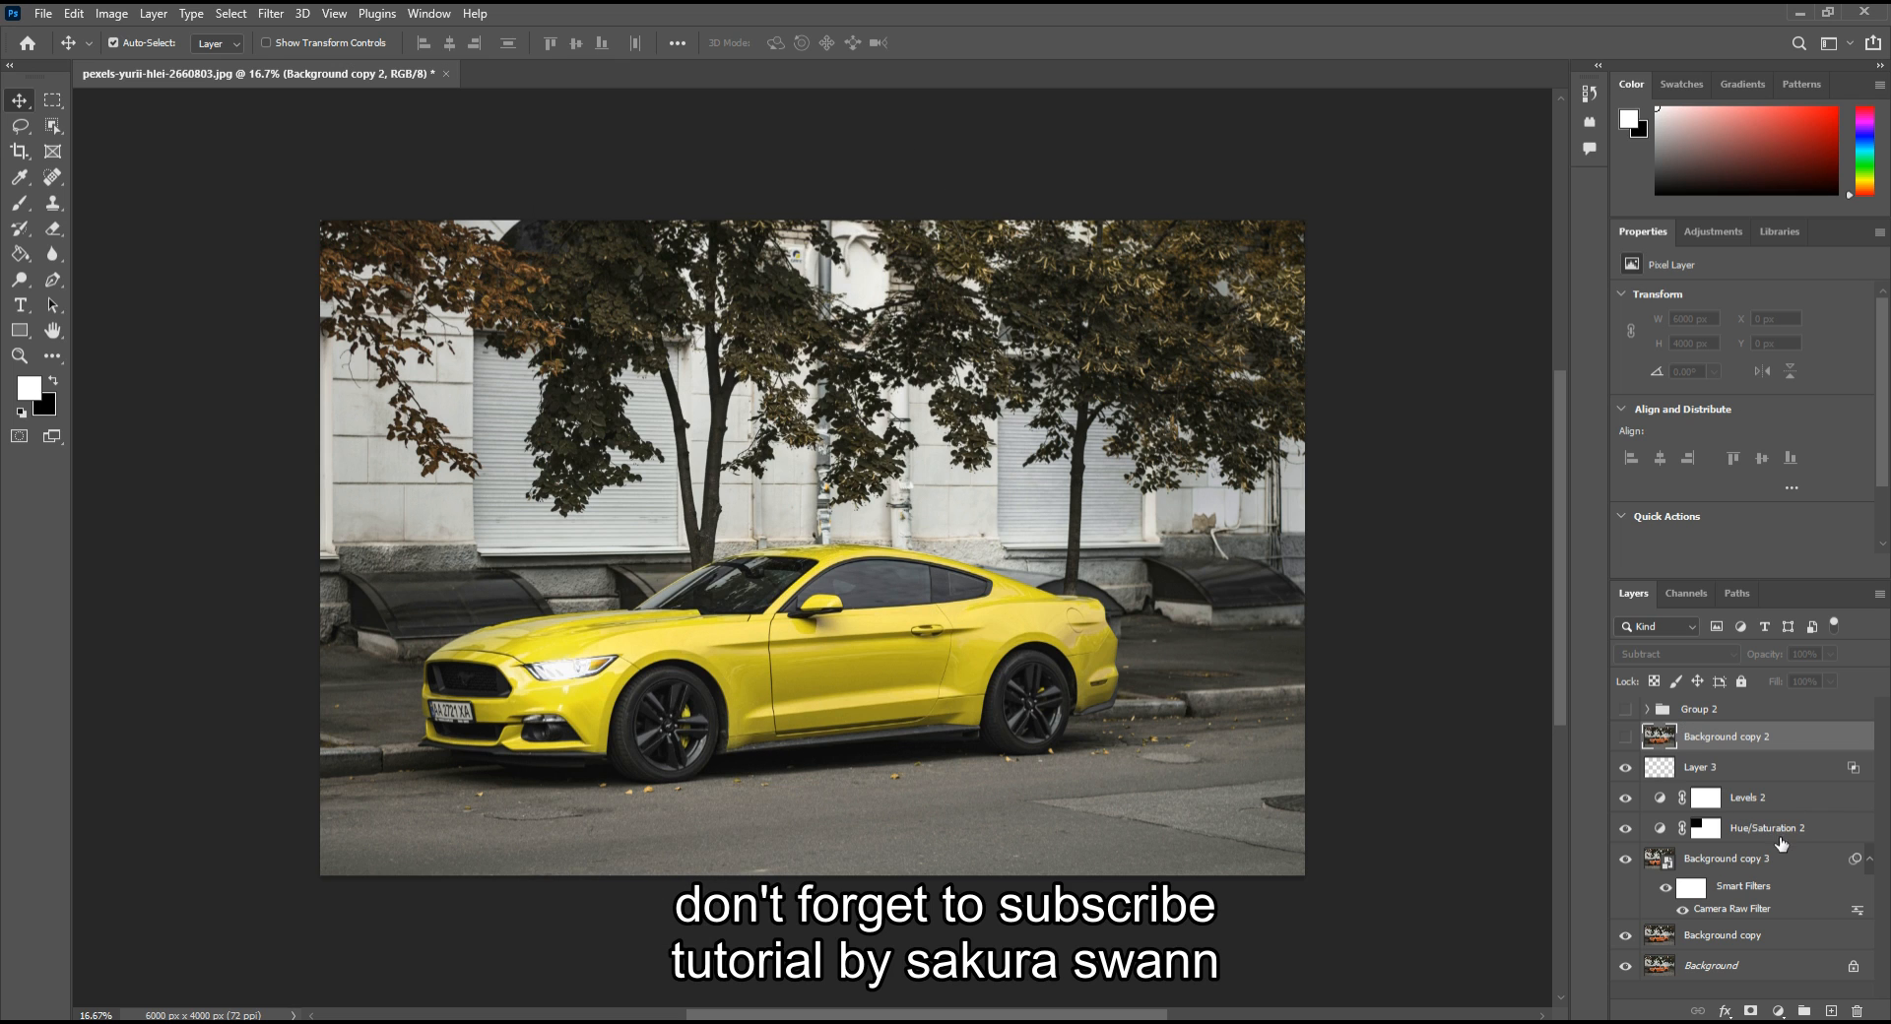
Add a layer mask to the Background copy 3 smart object and remove it again
click(1775, 868)
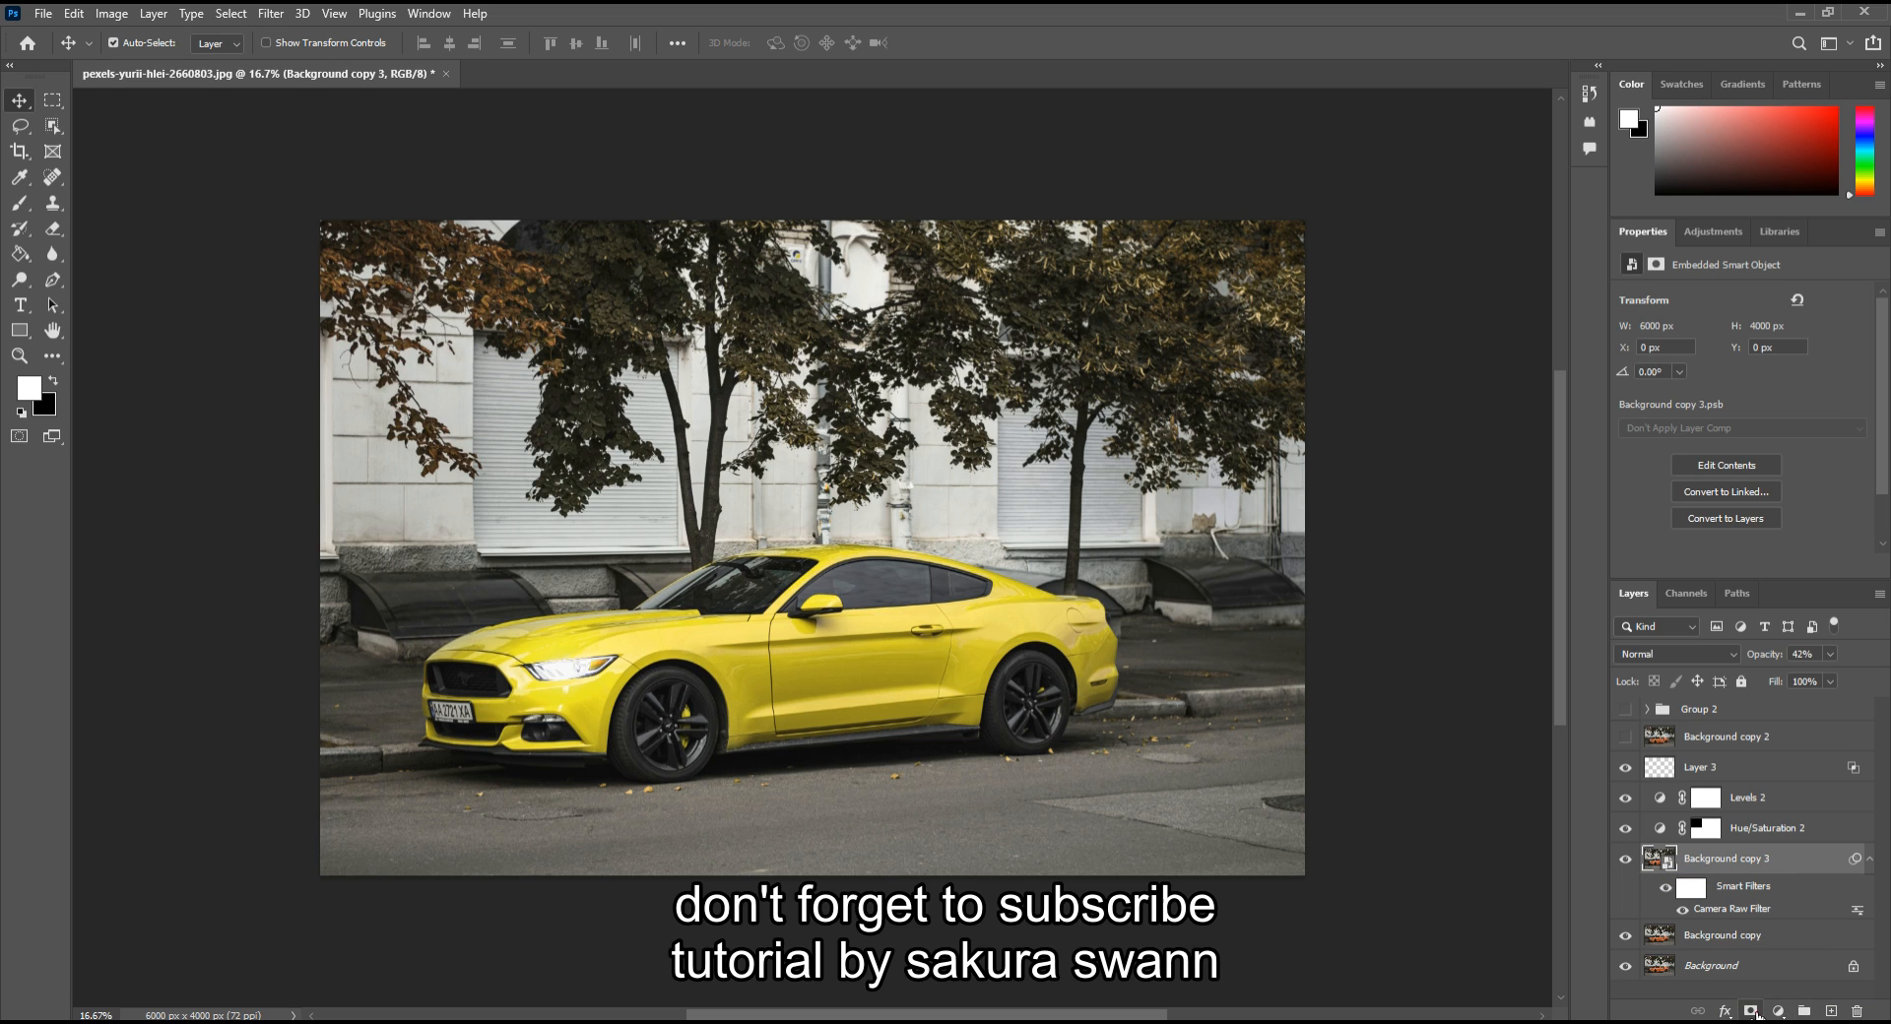
click(1752, 1011)
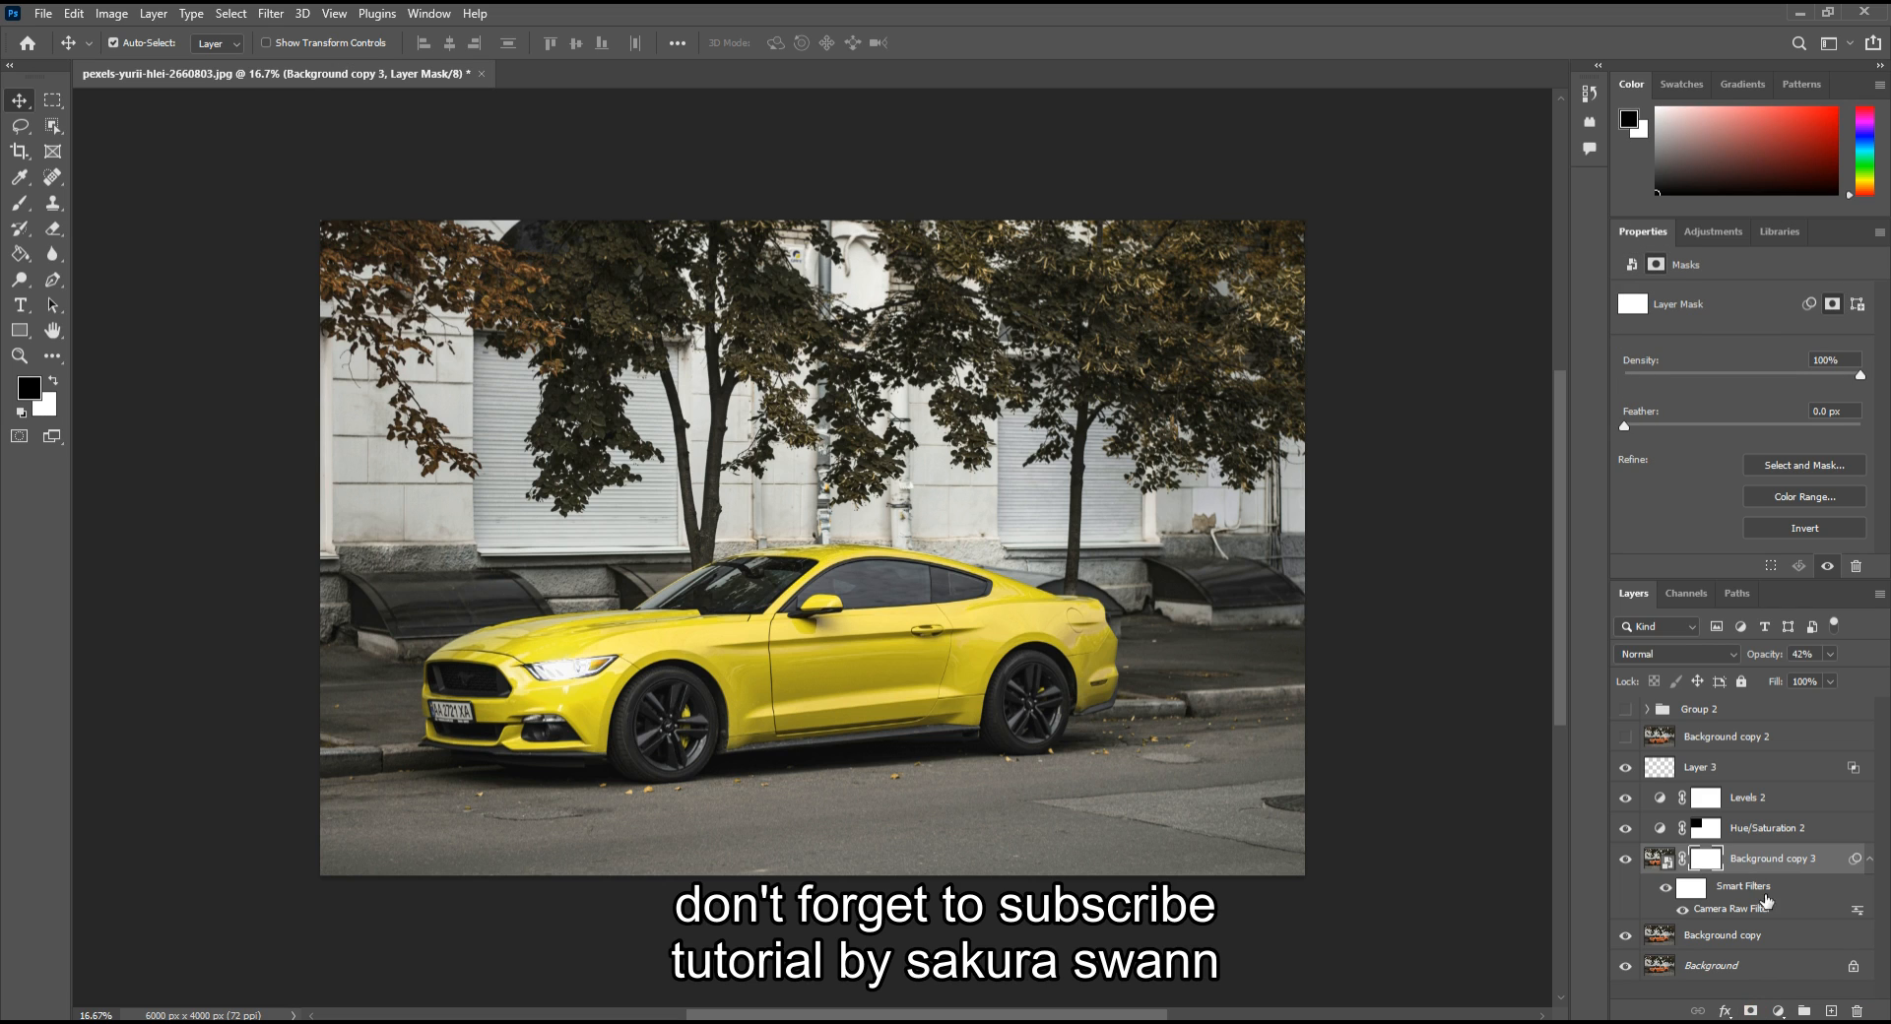
click(1857, 1012)
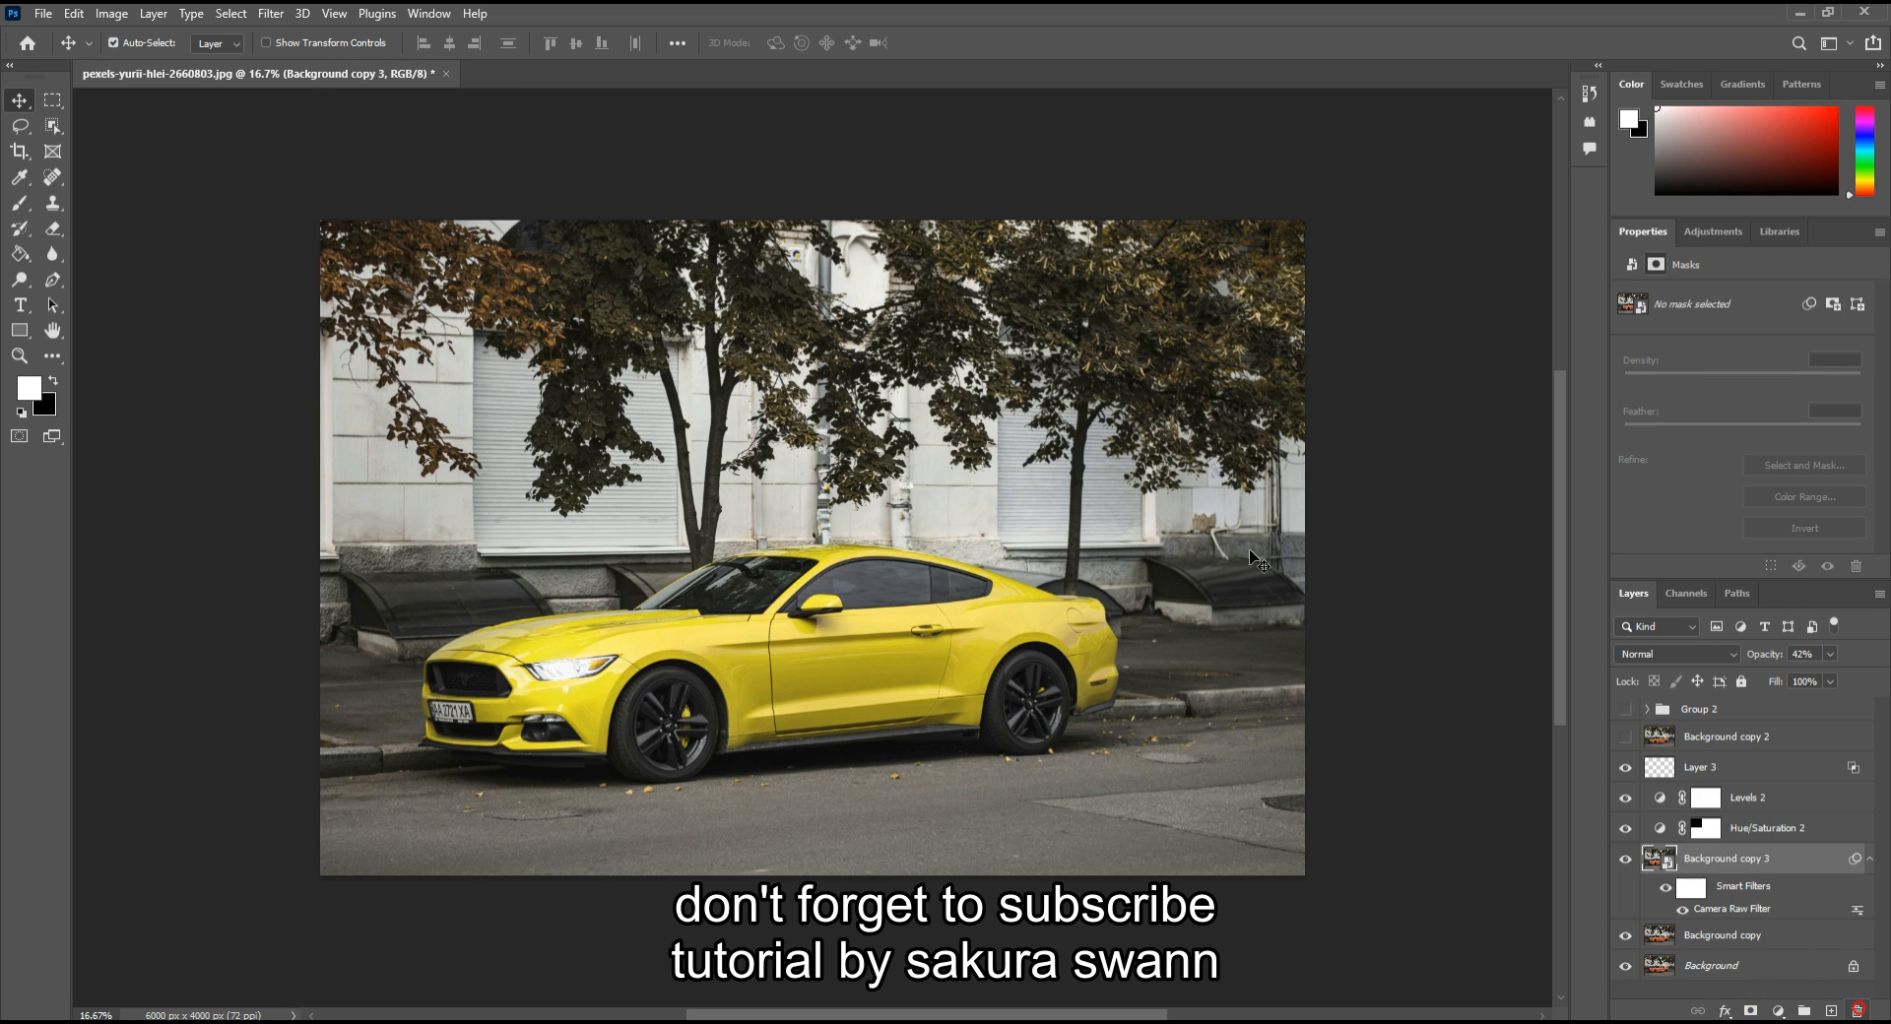
Group all layers from Layer 3 down to Background copy into a new group
click(1702, 767)
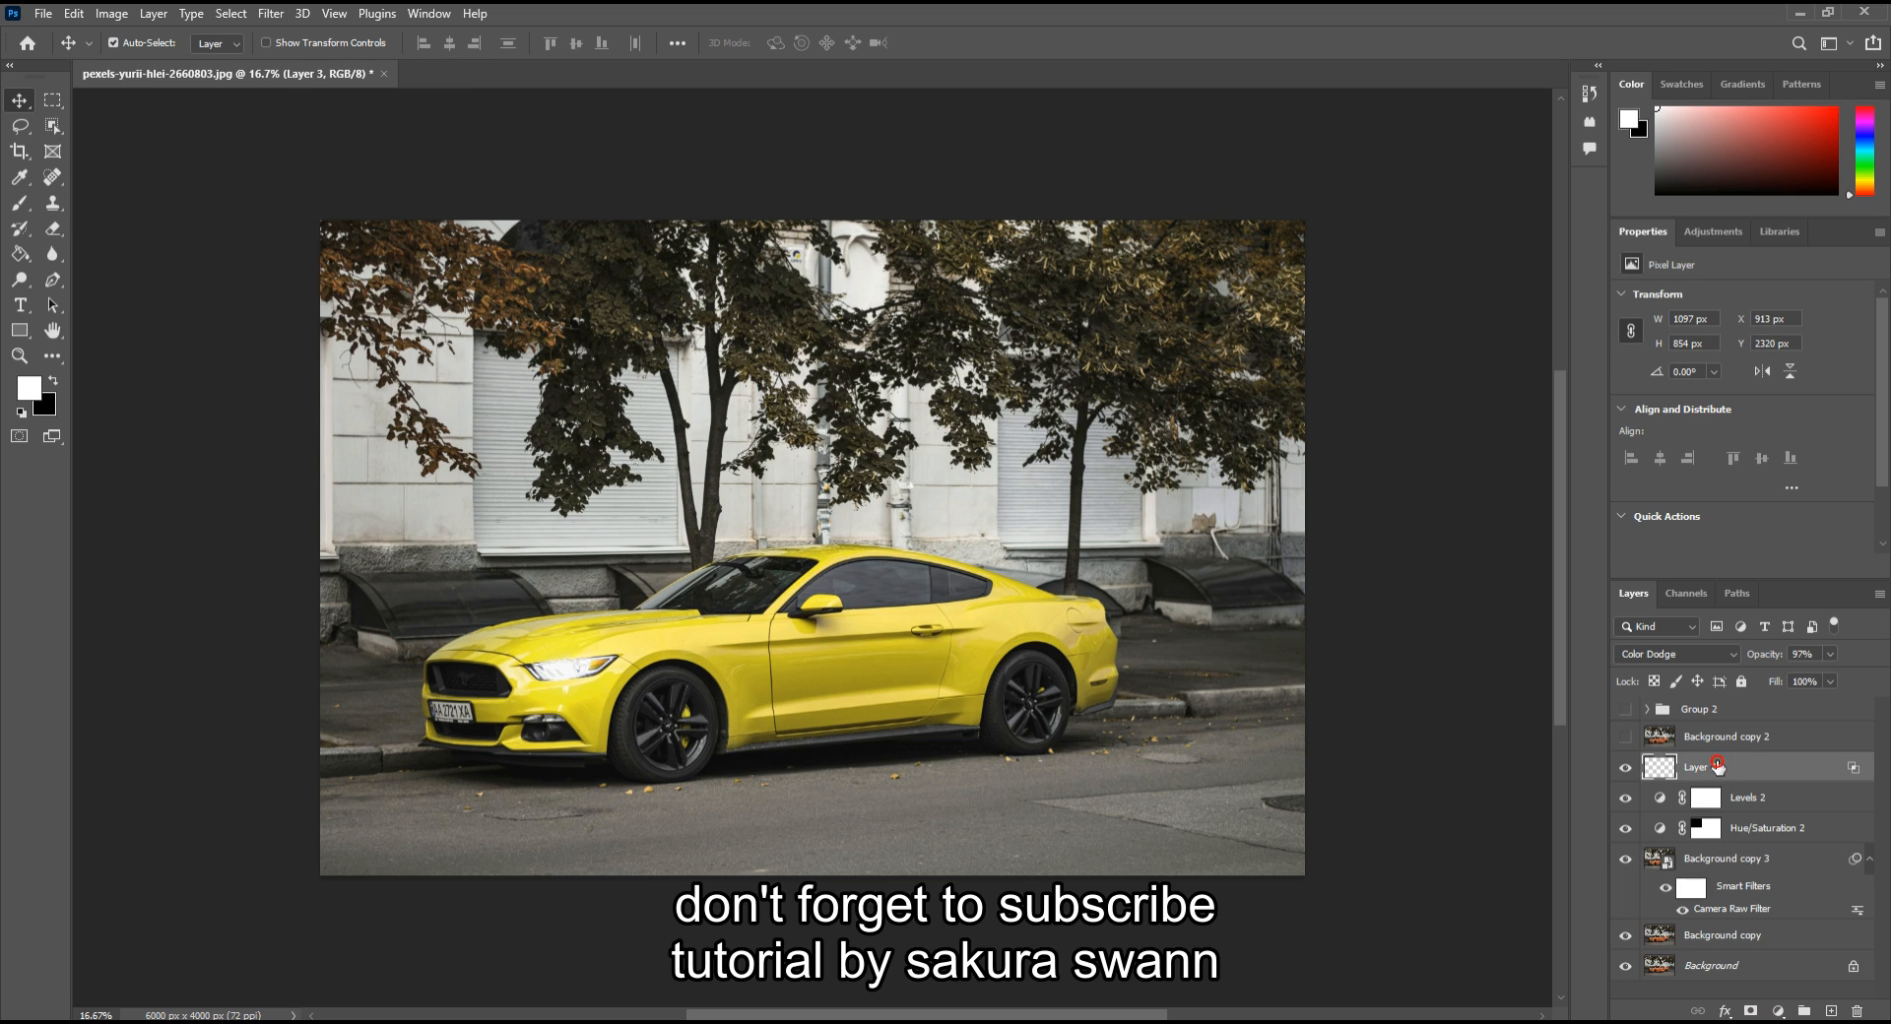
shift+click(1712, 935)
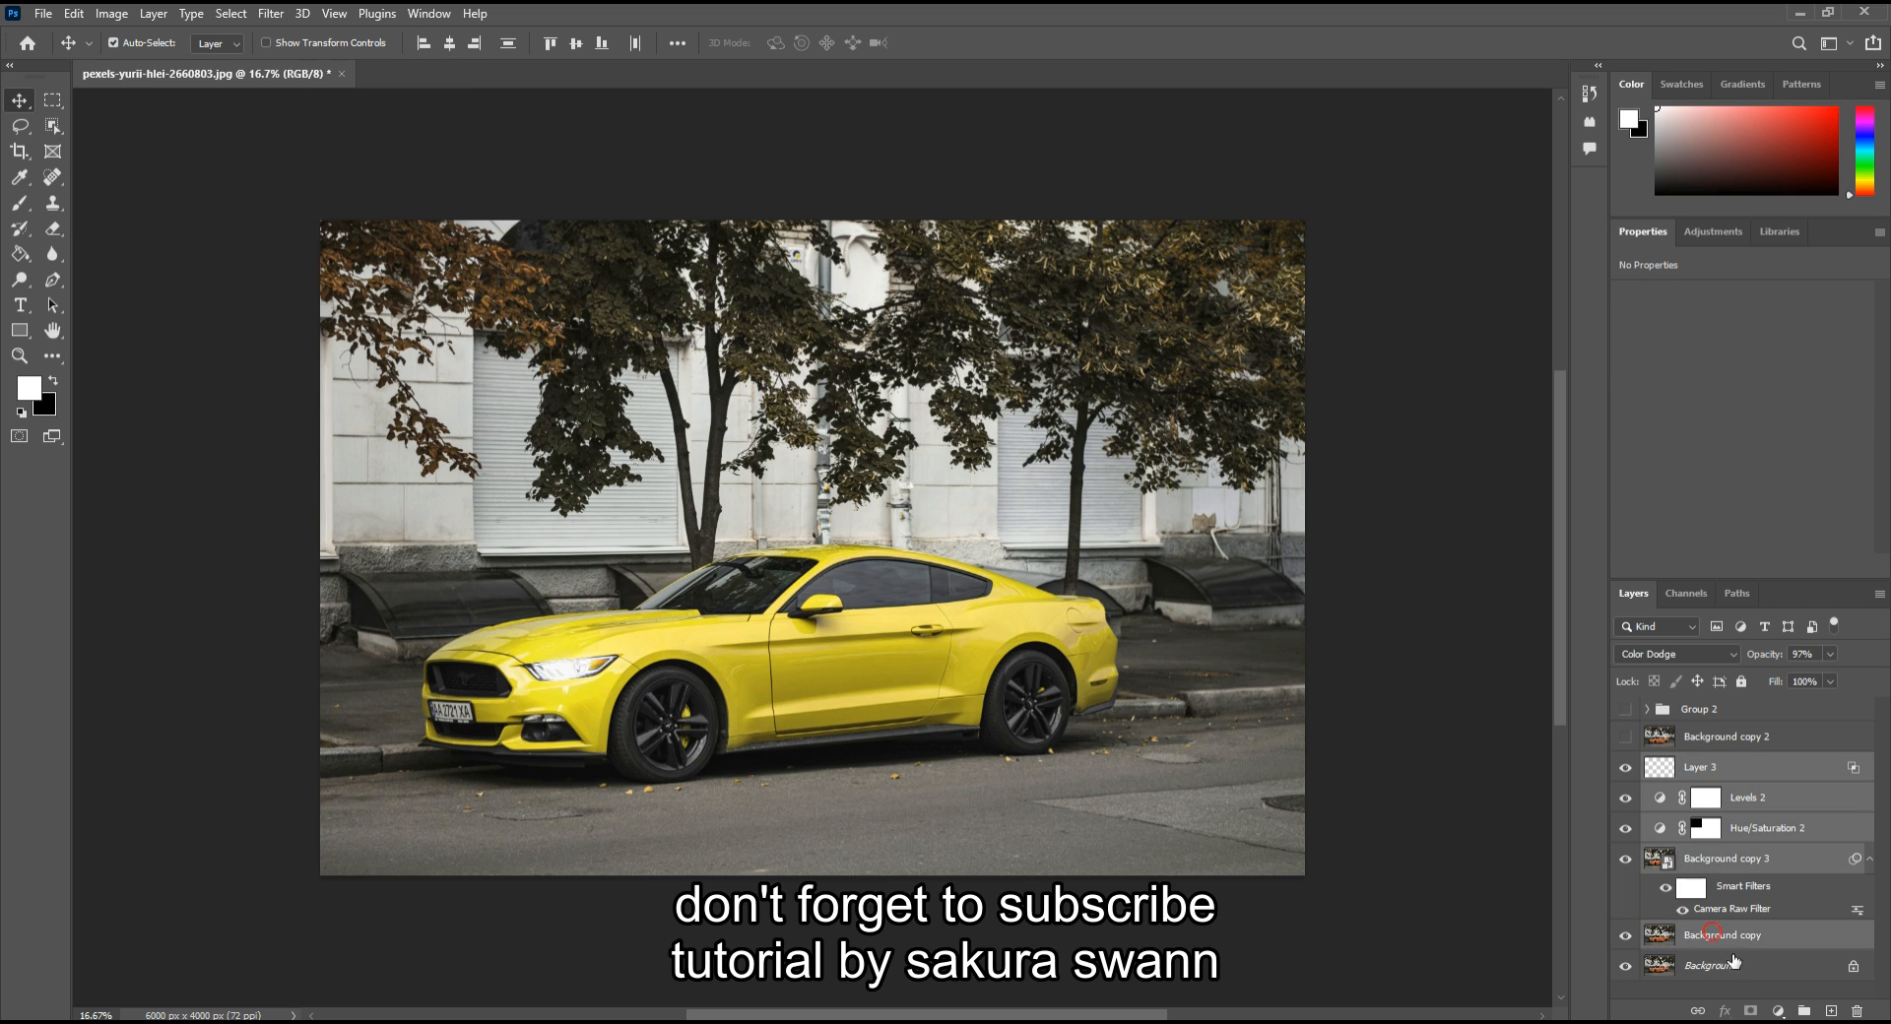
click(1804, 1012)
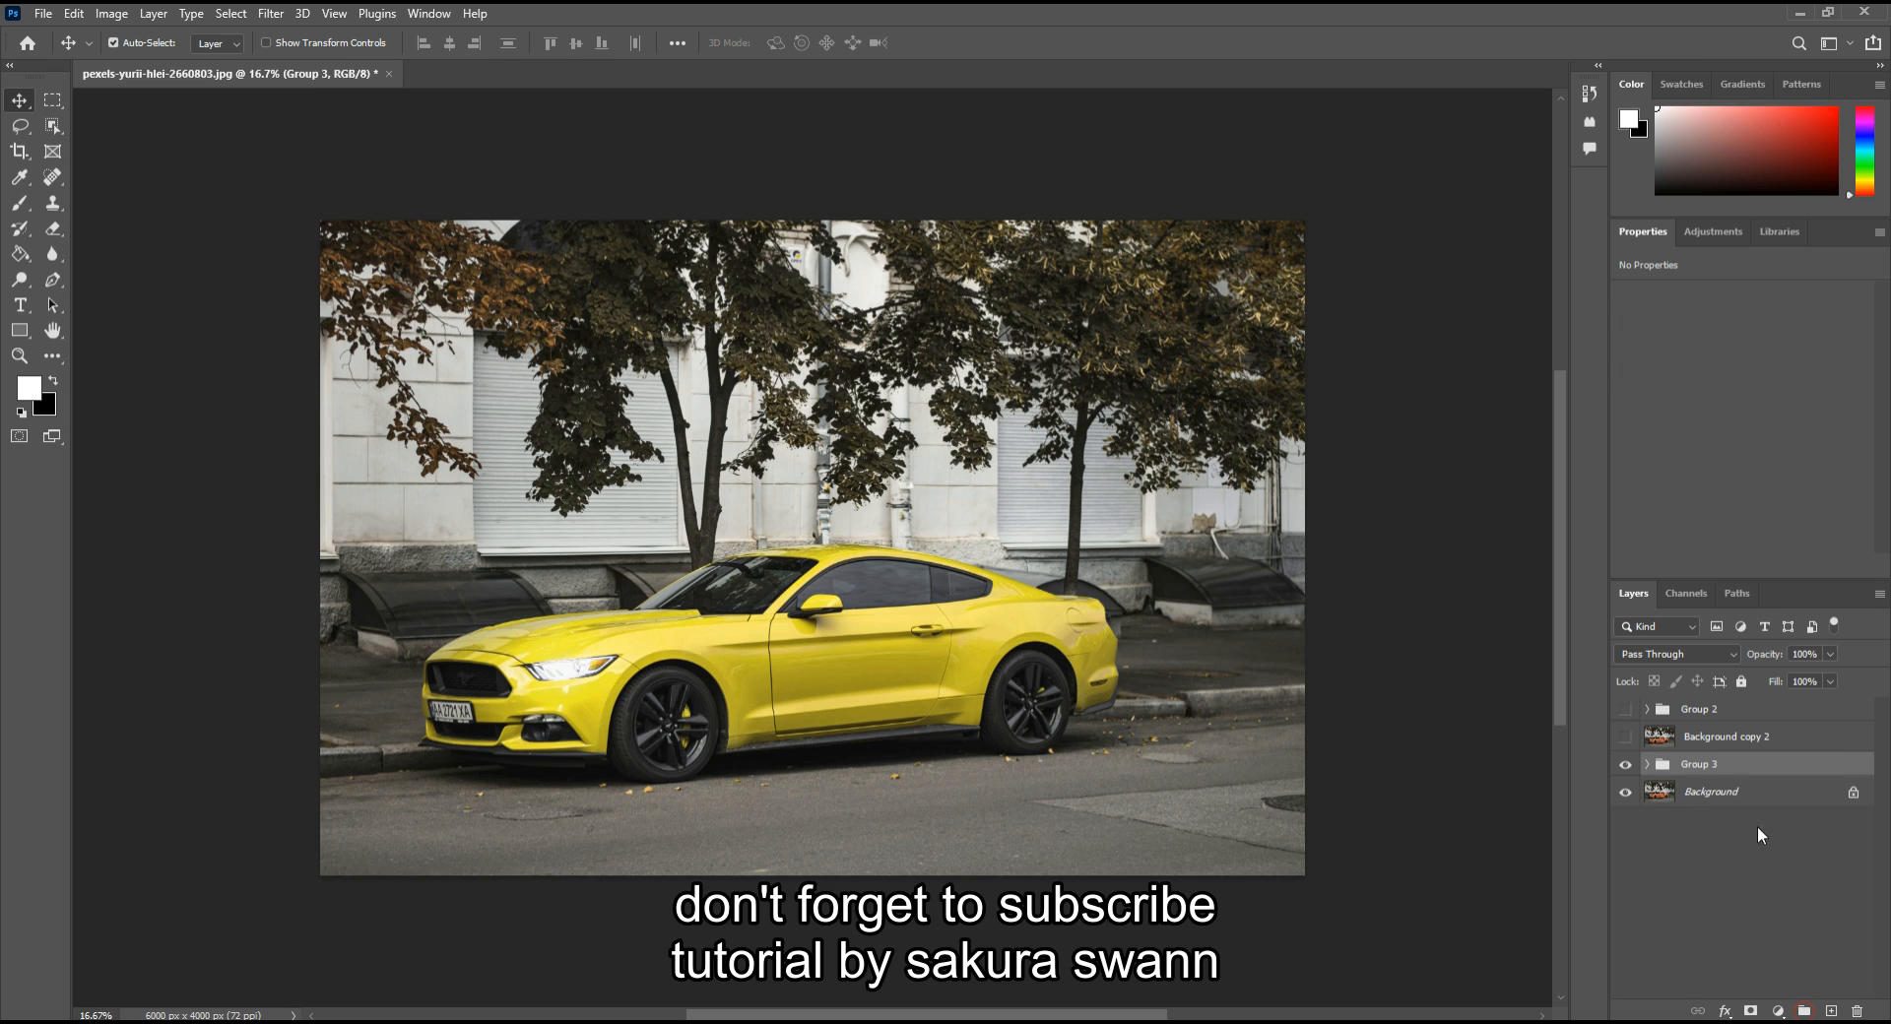
Add a layer mask to Group 3 and paint black with the Brush over the car's door and rear side
click(1749, 1011)
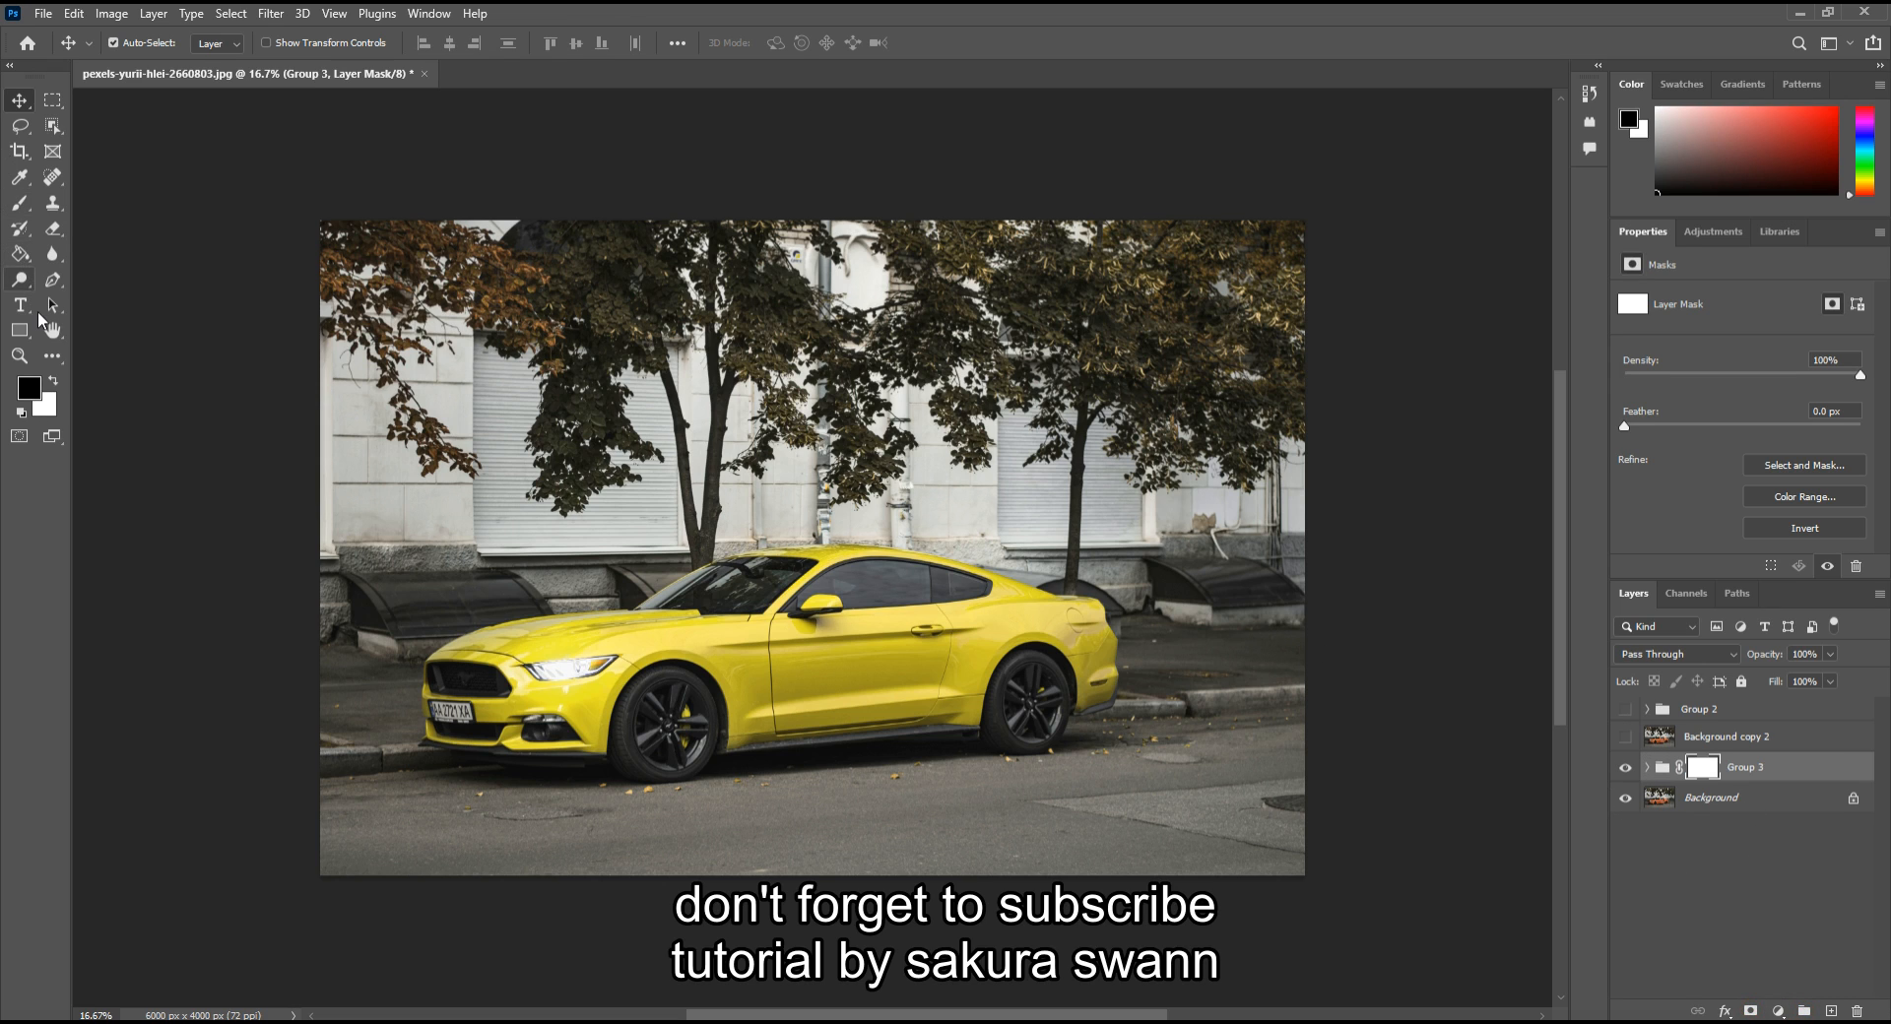
click(22, 204)
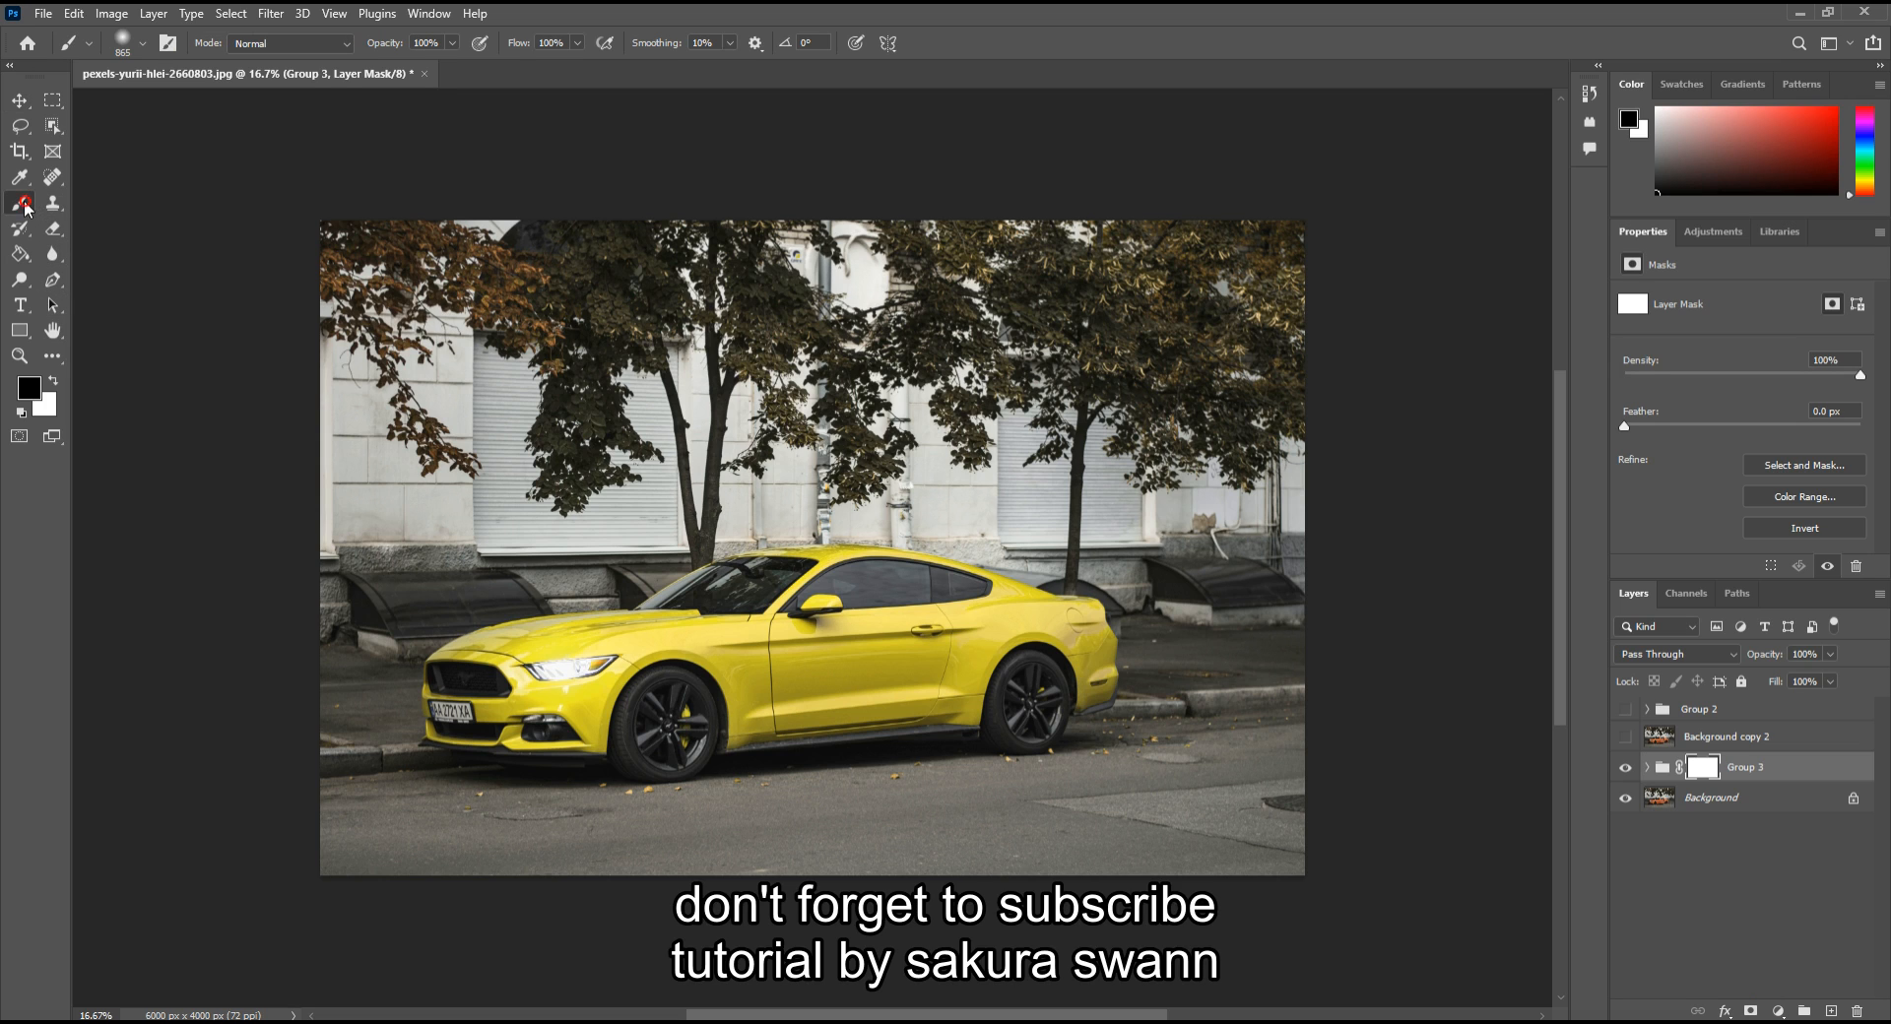
mouse_move(970, 576)
mouse_down()
mouse_move(965, 705)
mouse_move(1012, 632)
mouse_up()
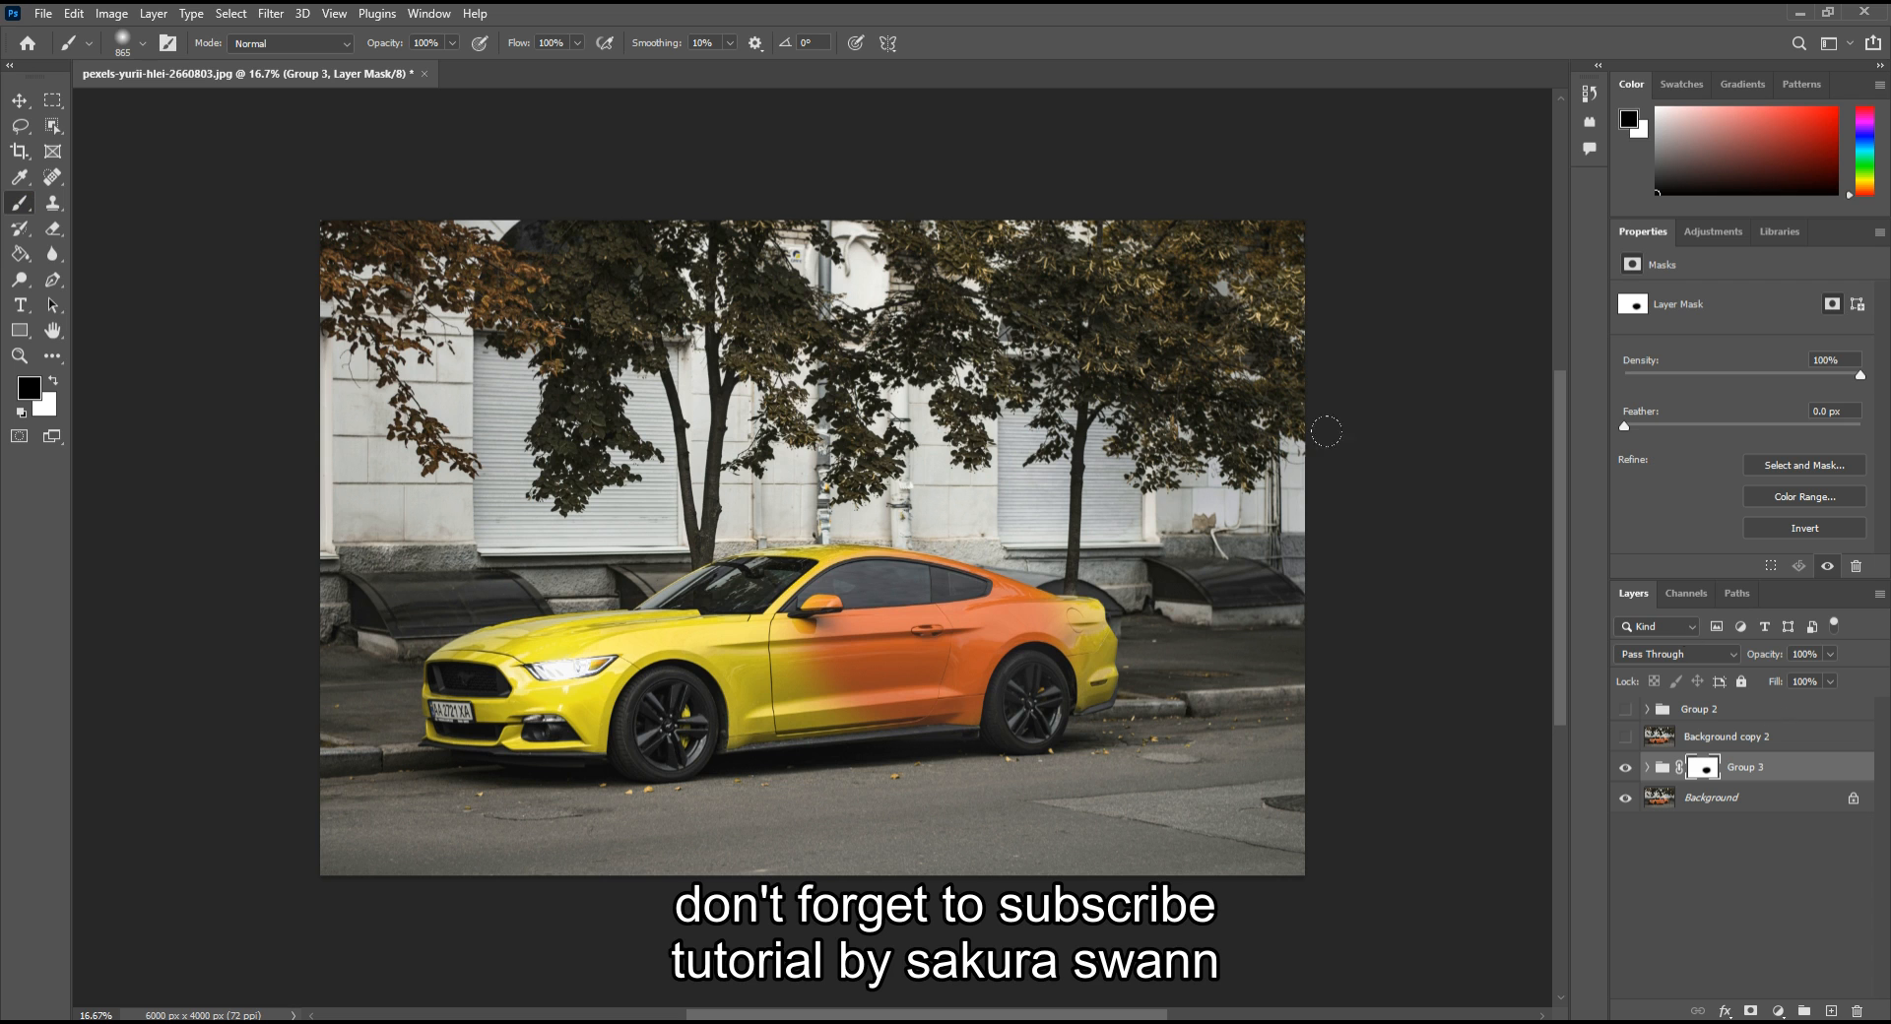
Open a second window for the same car photo and switch between the two document windows
click(410, 14)
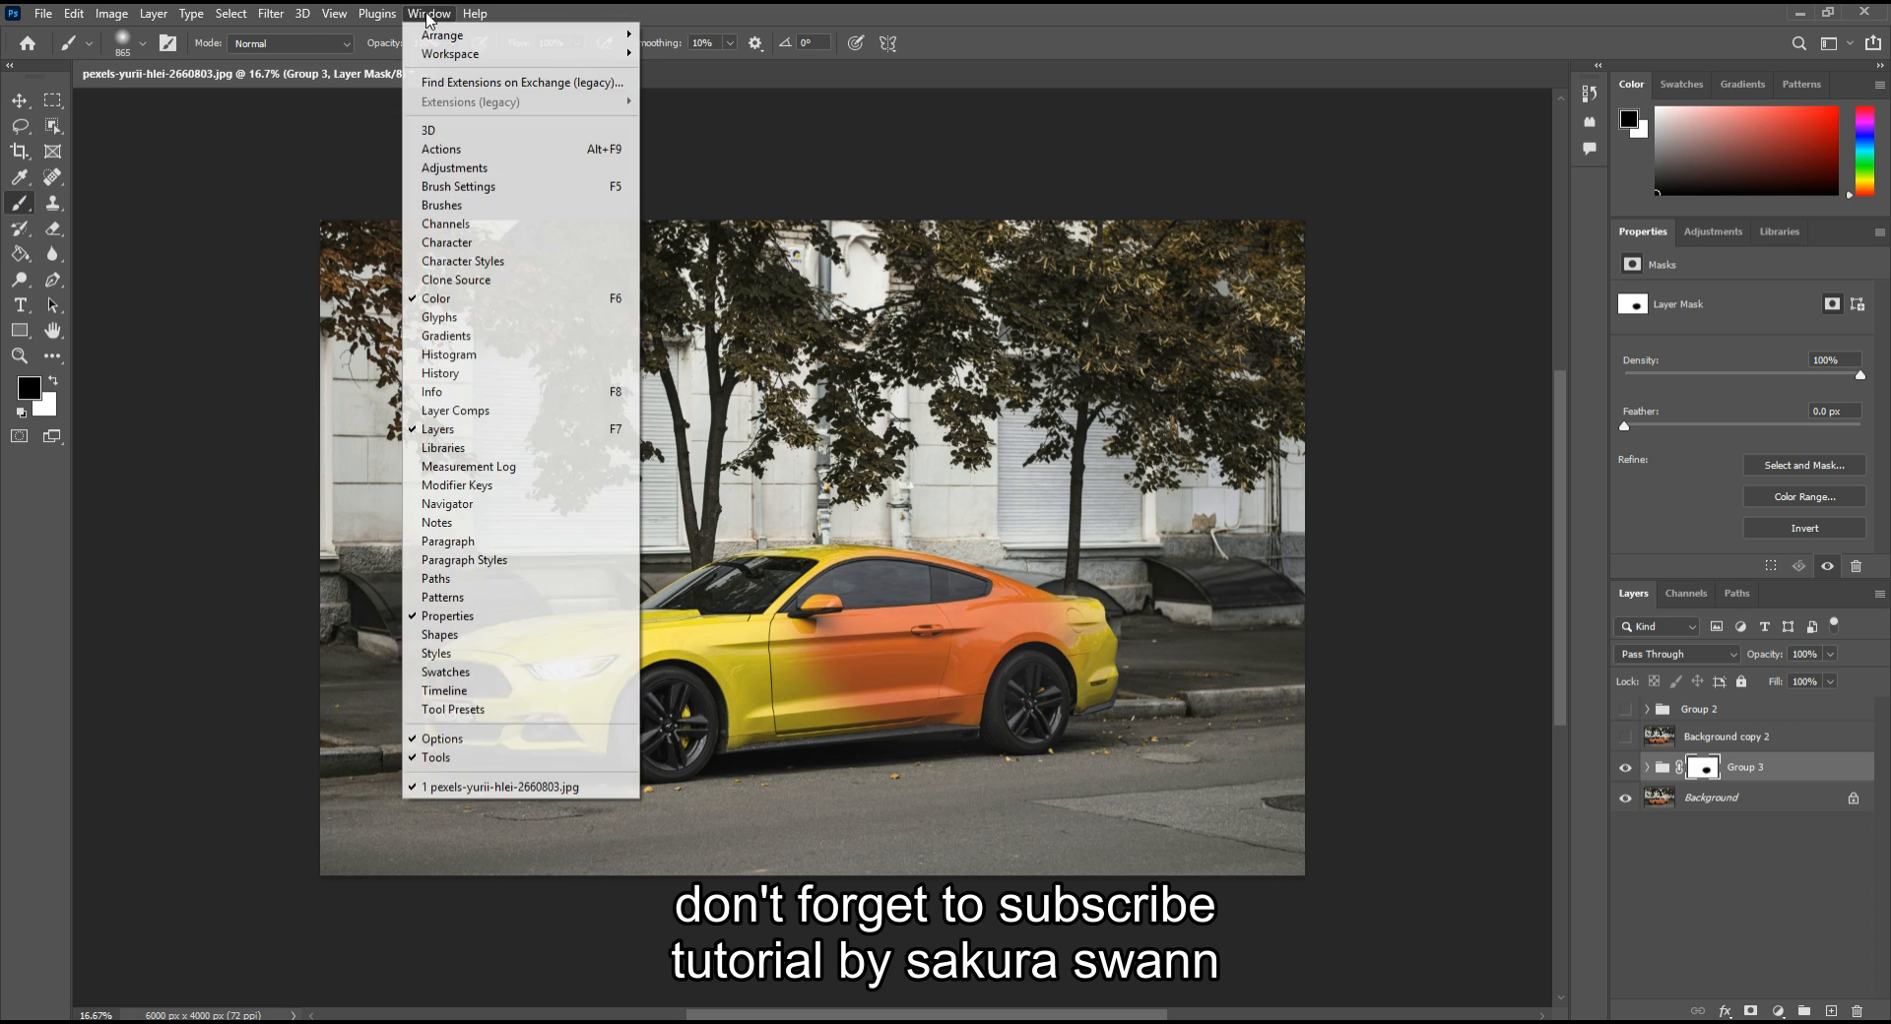
mouse_move(446, 40)
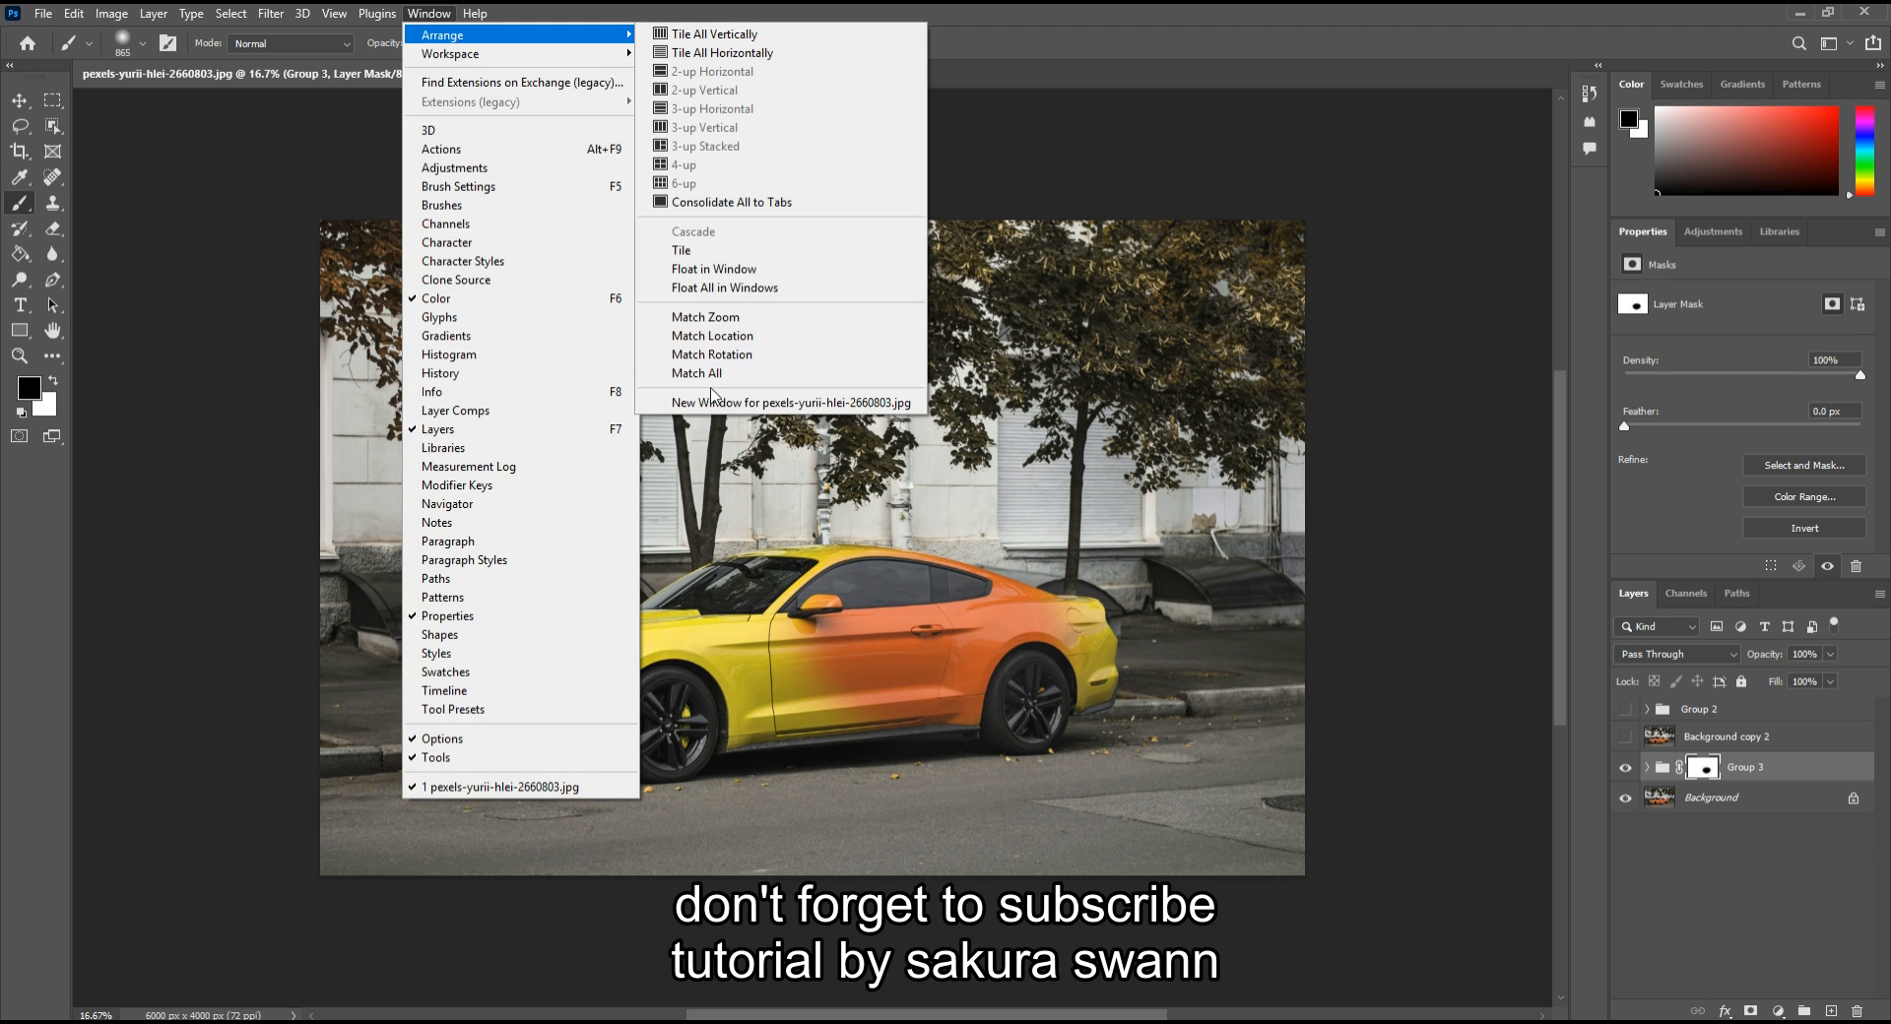
key(Escape)
key(Escape)
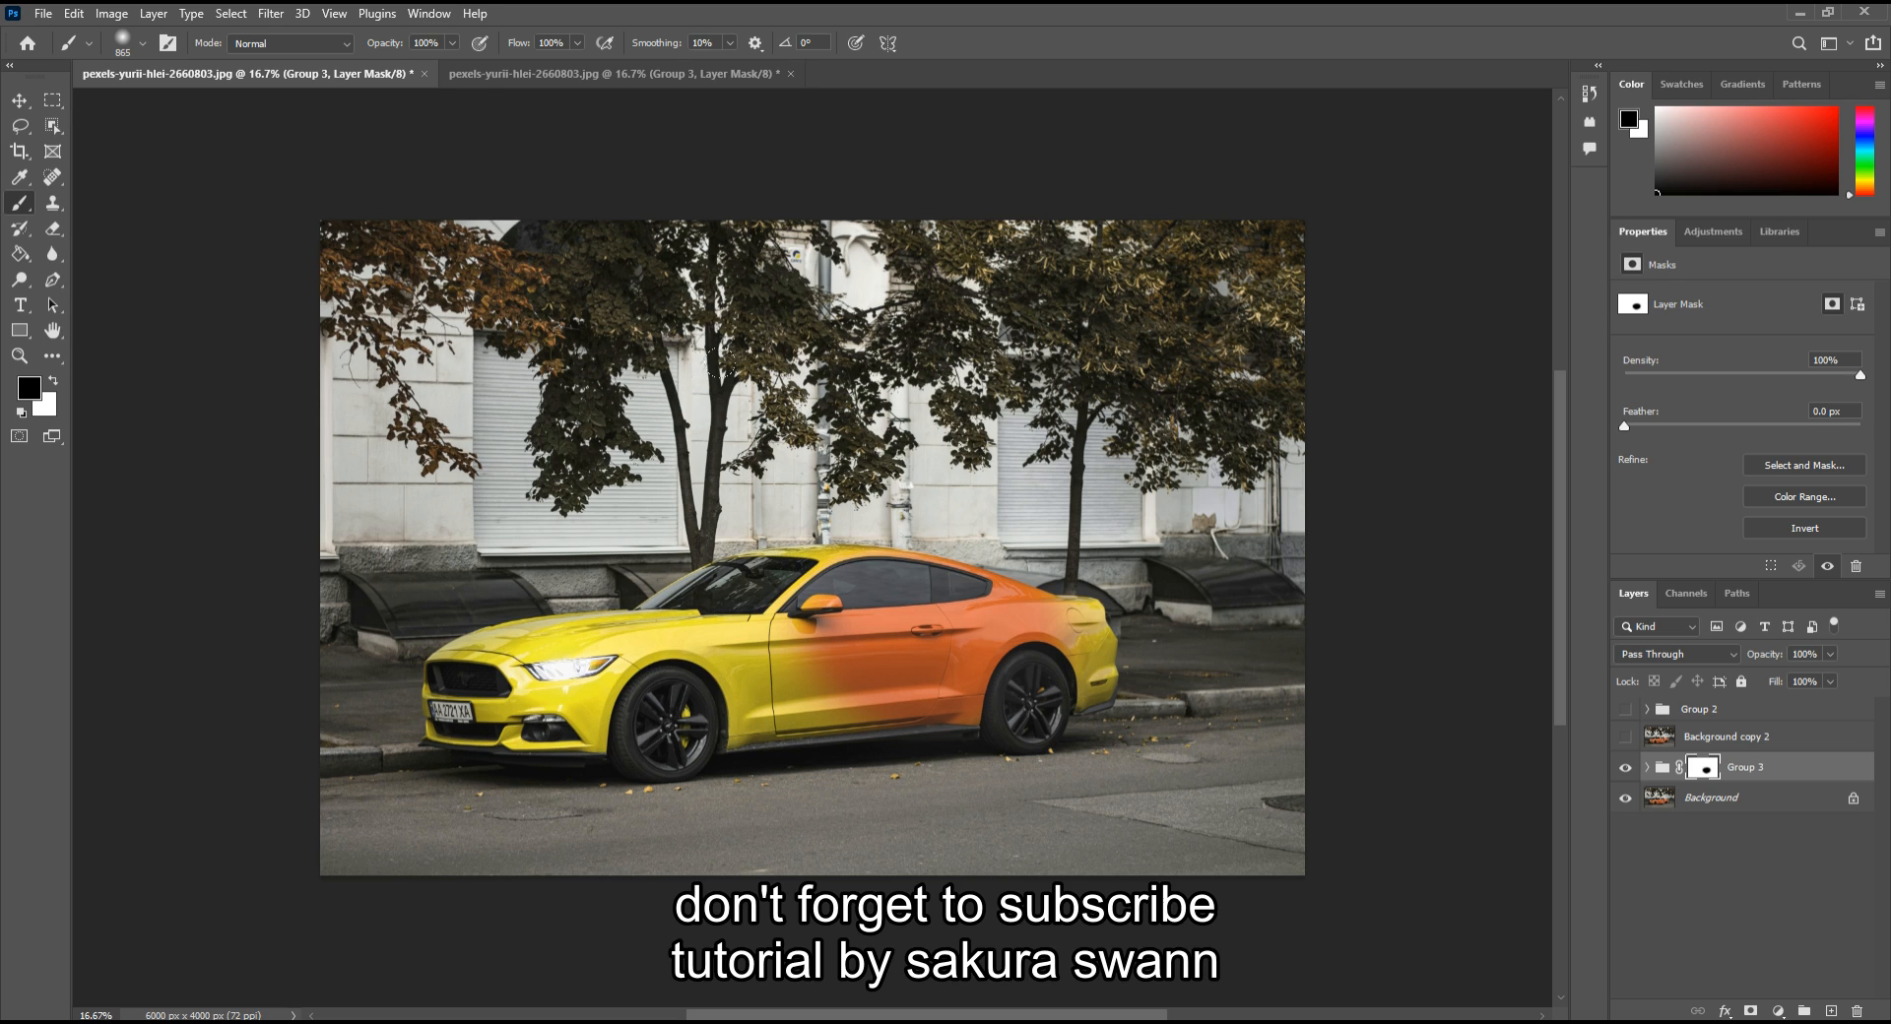
click(604, 73)
click(355, 75)
Arrange the two document windows as 2-up Vertical
click(428, 14)
mouse_move(438, 36)
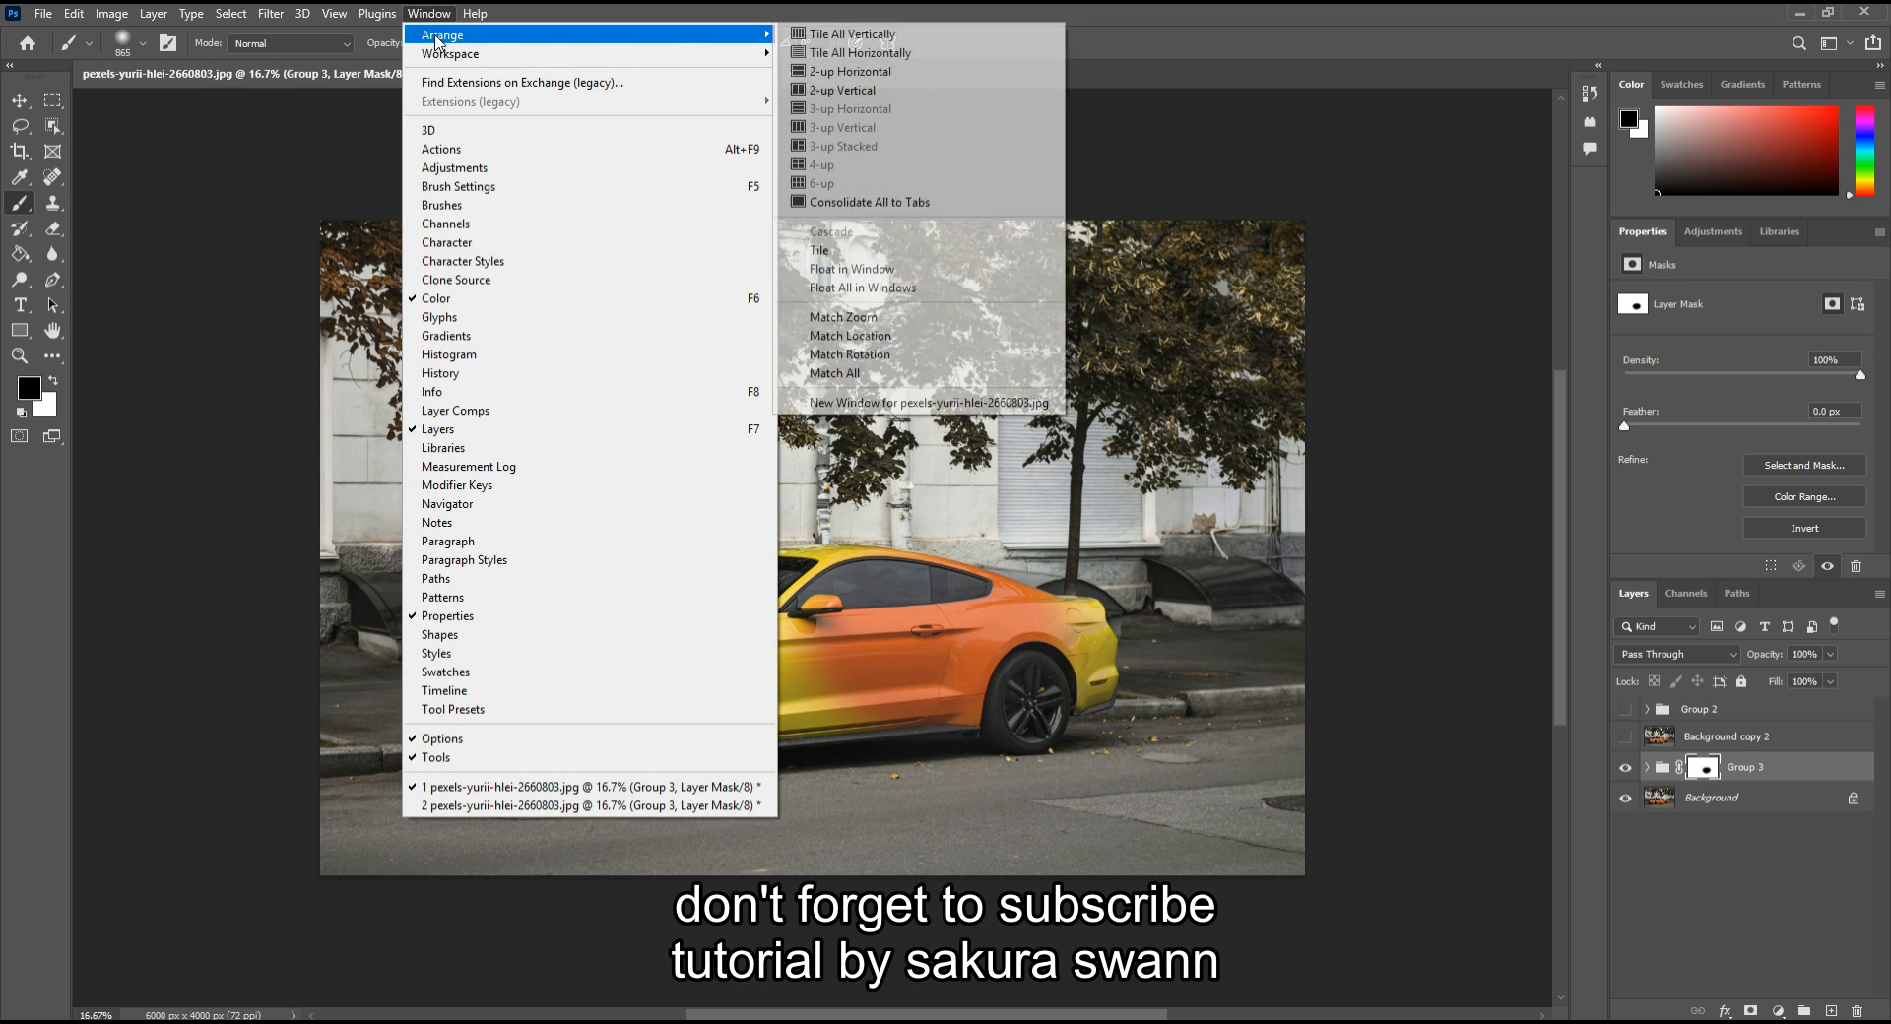
click(859, 95)
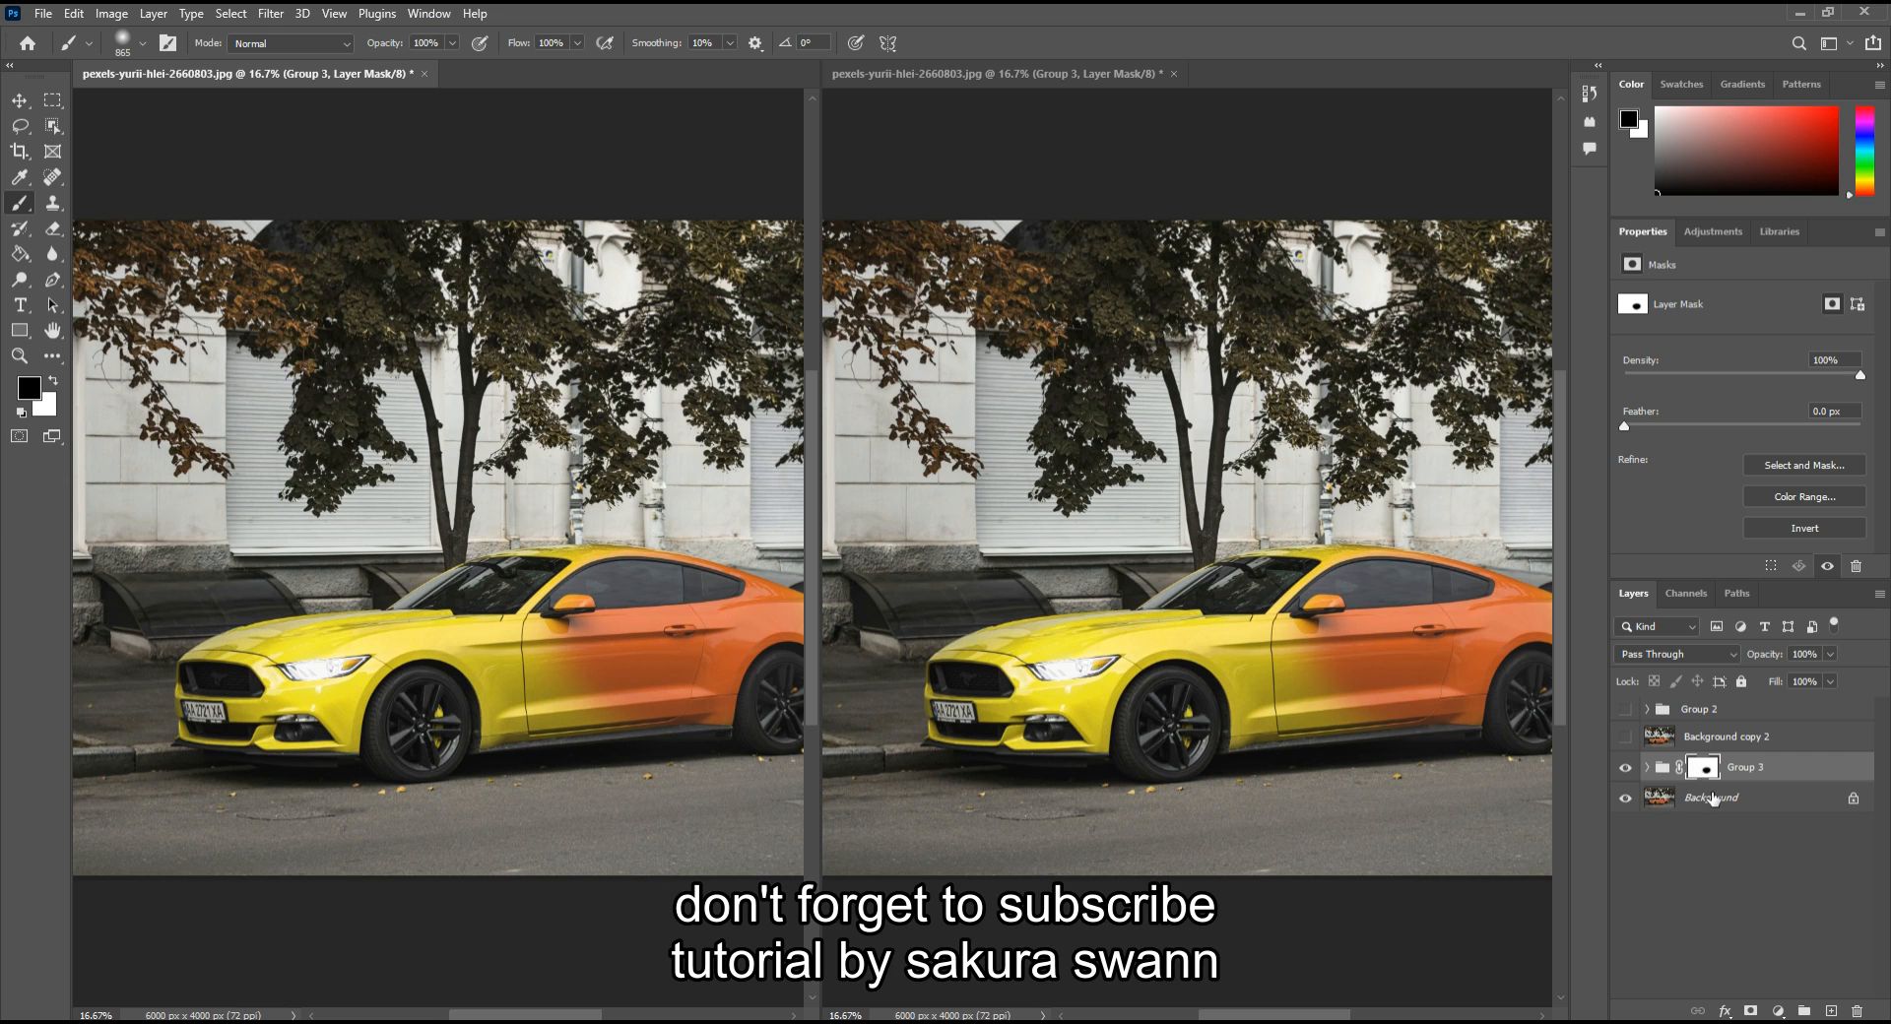
Display the Group 3 mask alone in the second window and paint black on it over the car's hood area
alt+click(1696, 769)
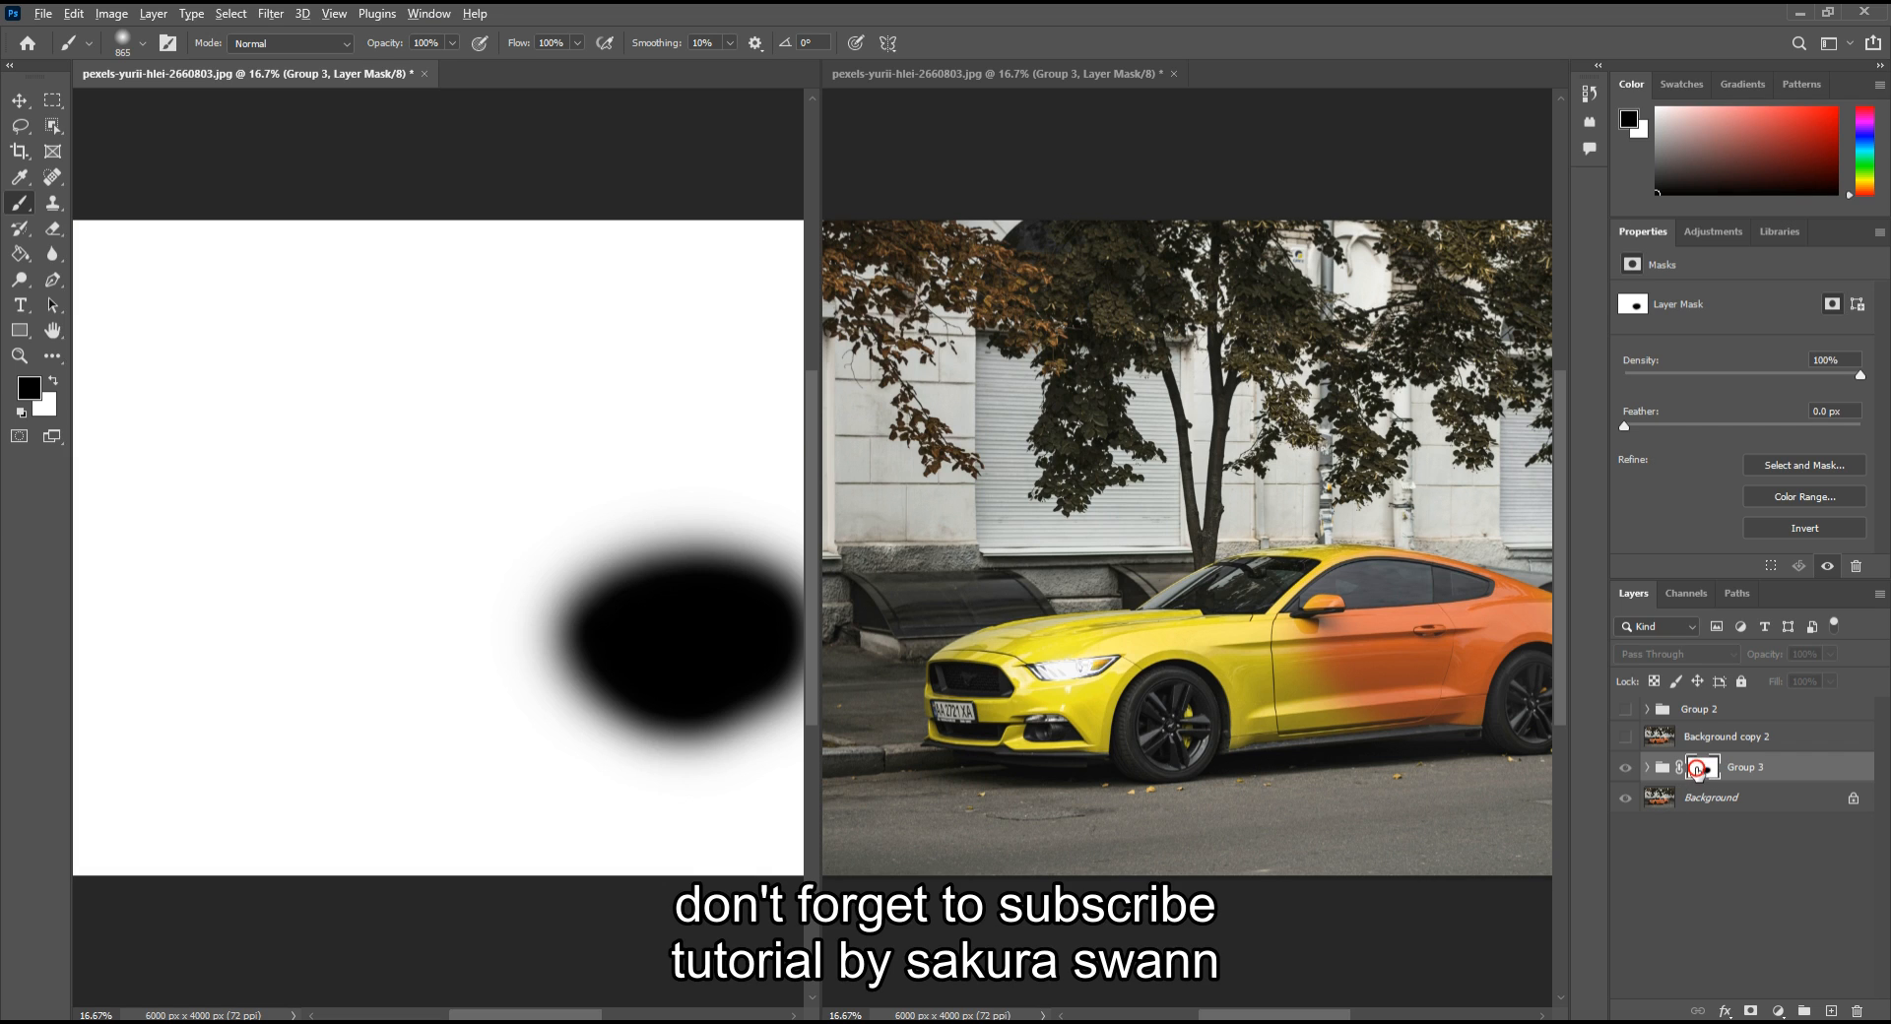
alt+click(1696, 769)
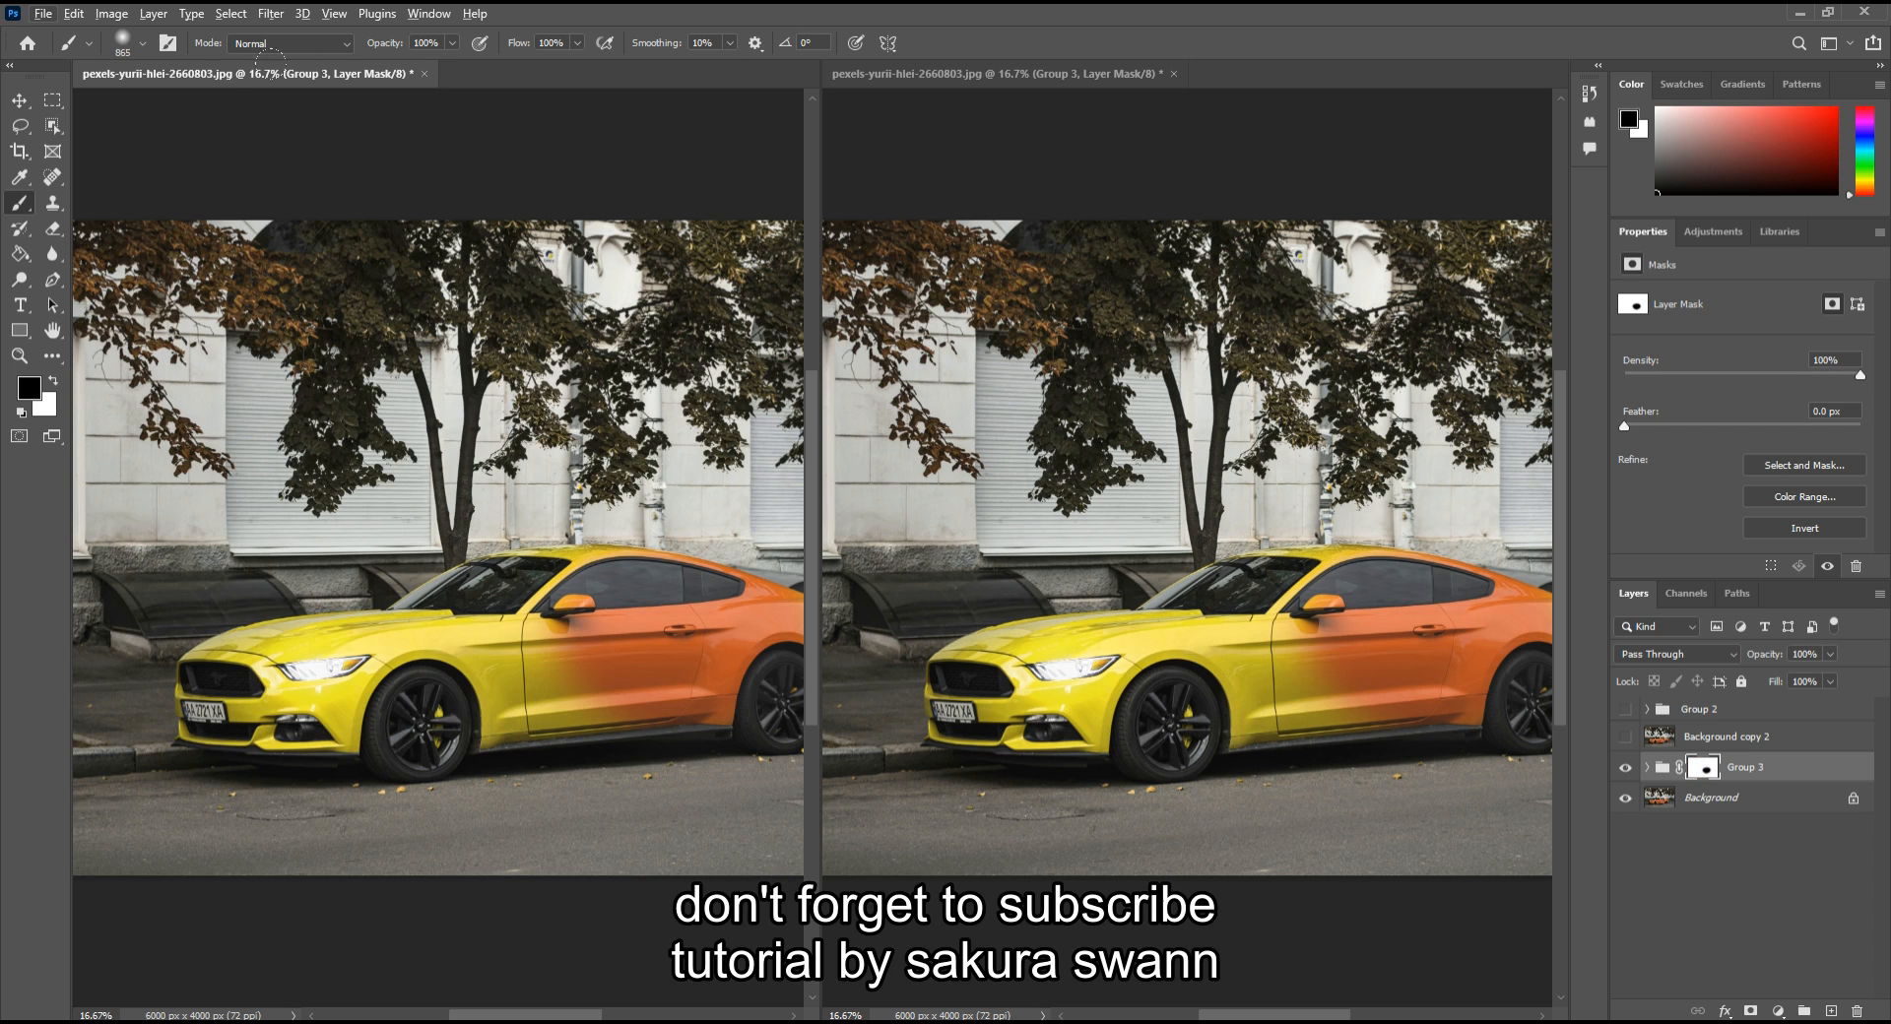
click(935, 79)
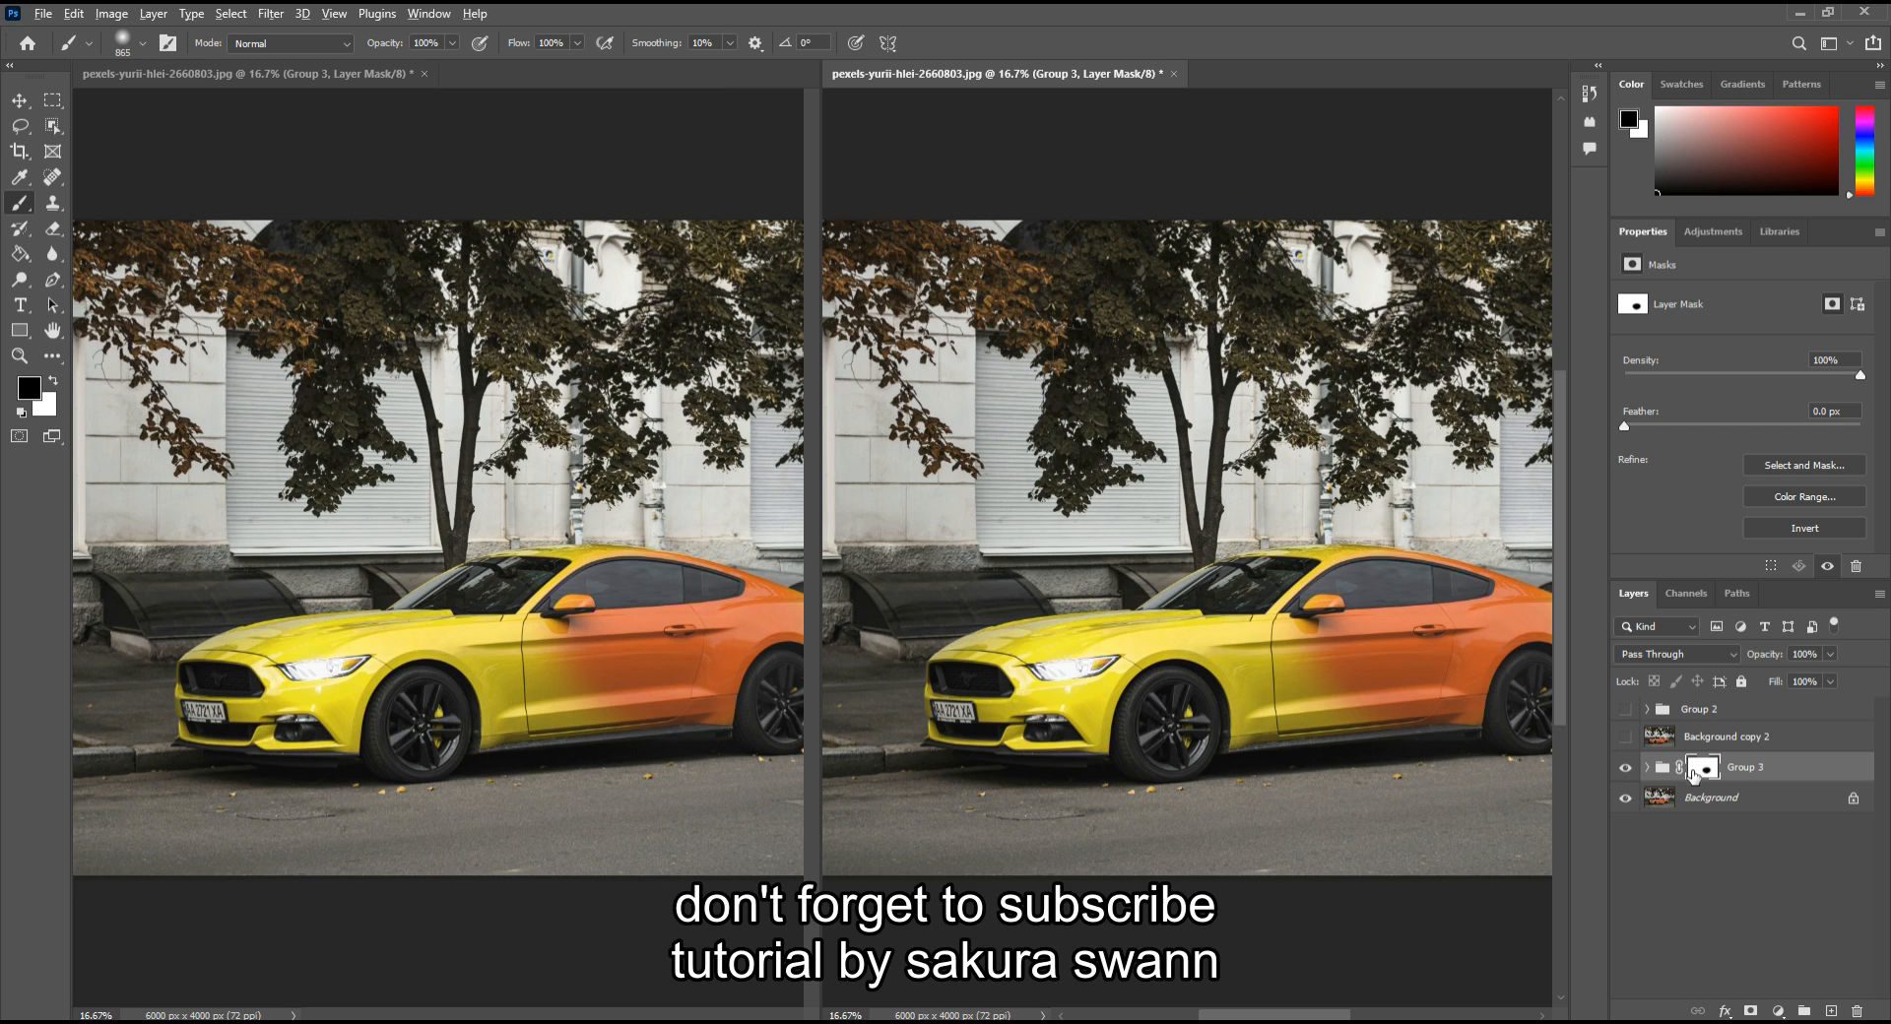
alt+click(1702, 769)
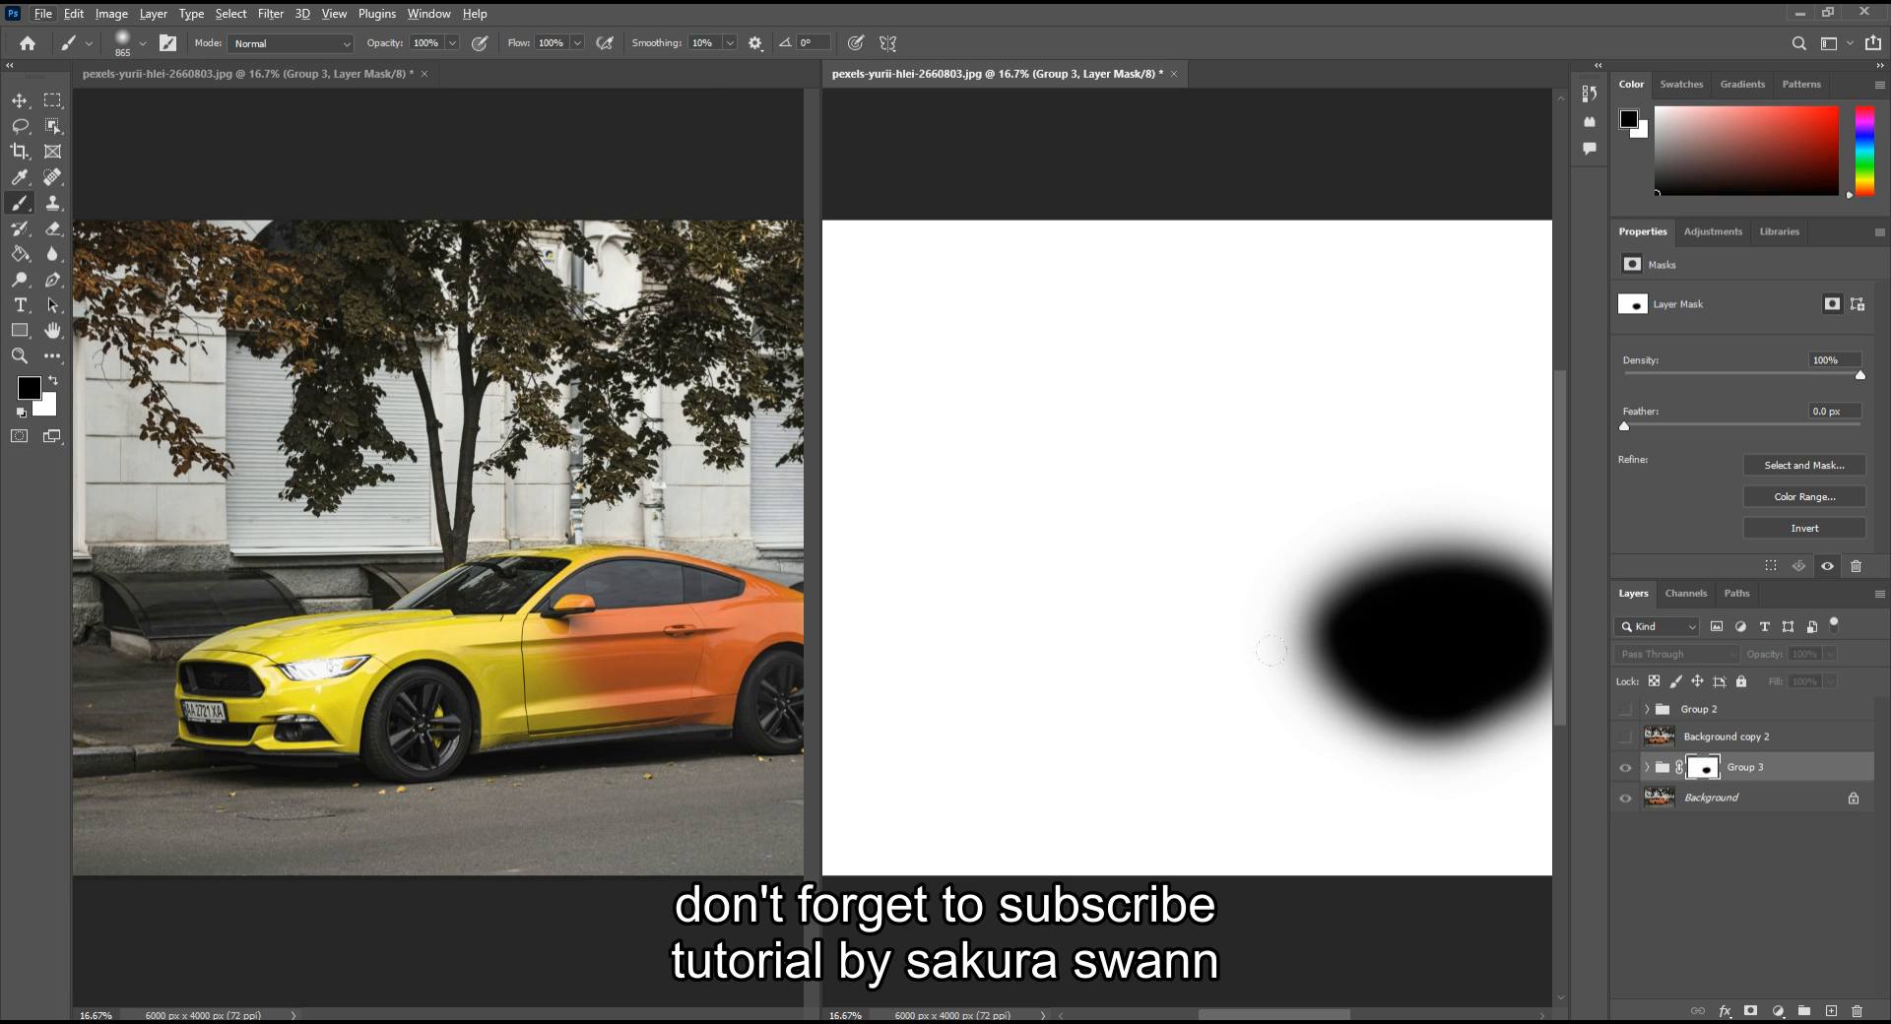
mouse_move(1119, 549)
mouse_down()
mouse_move(1025, 512)
mouse_move(1088, 565)
mouse_move(963, 570)
mouse_up()
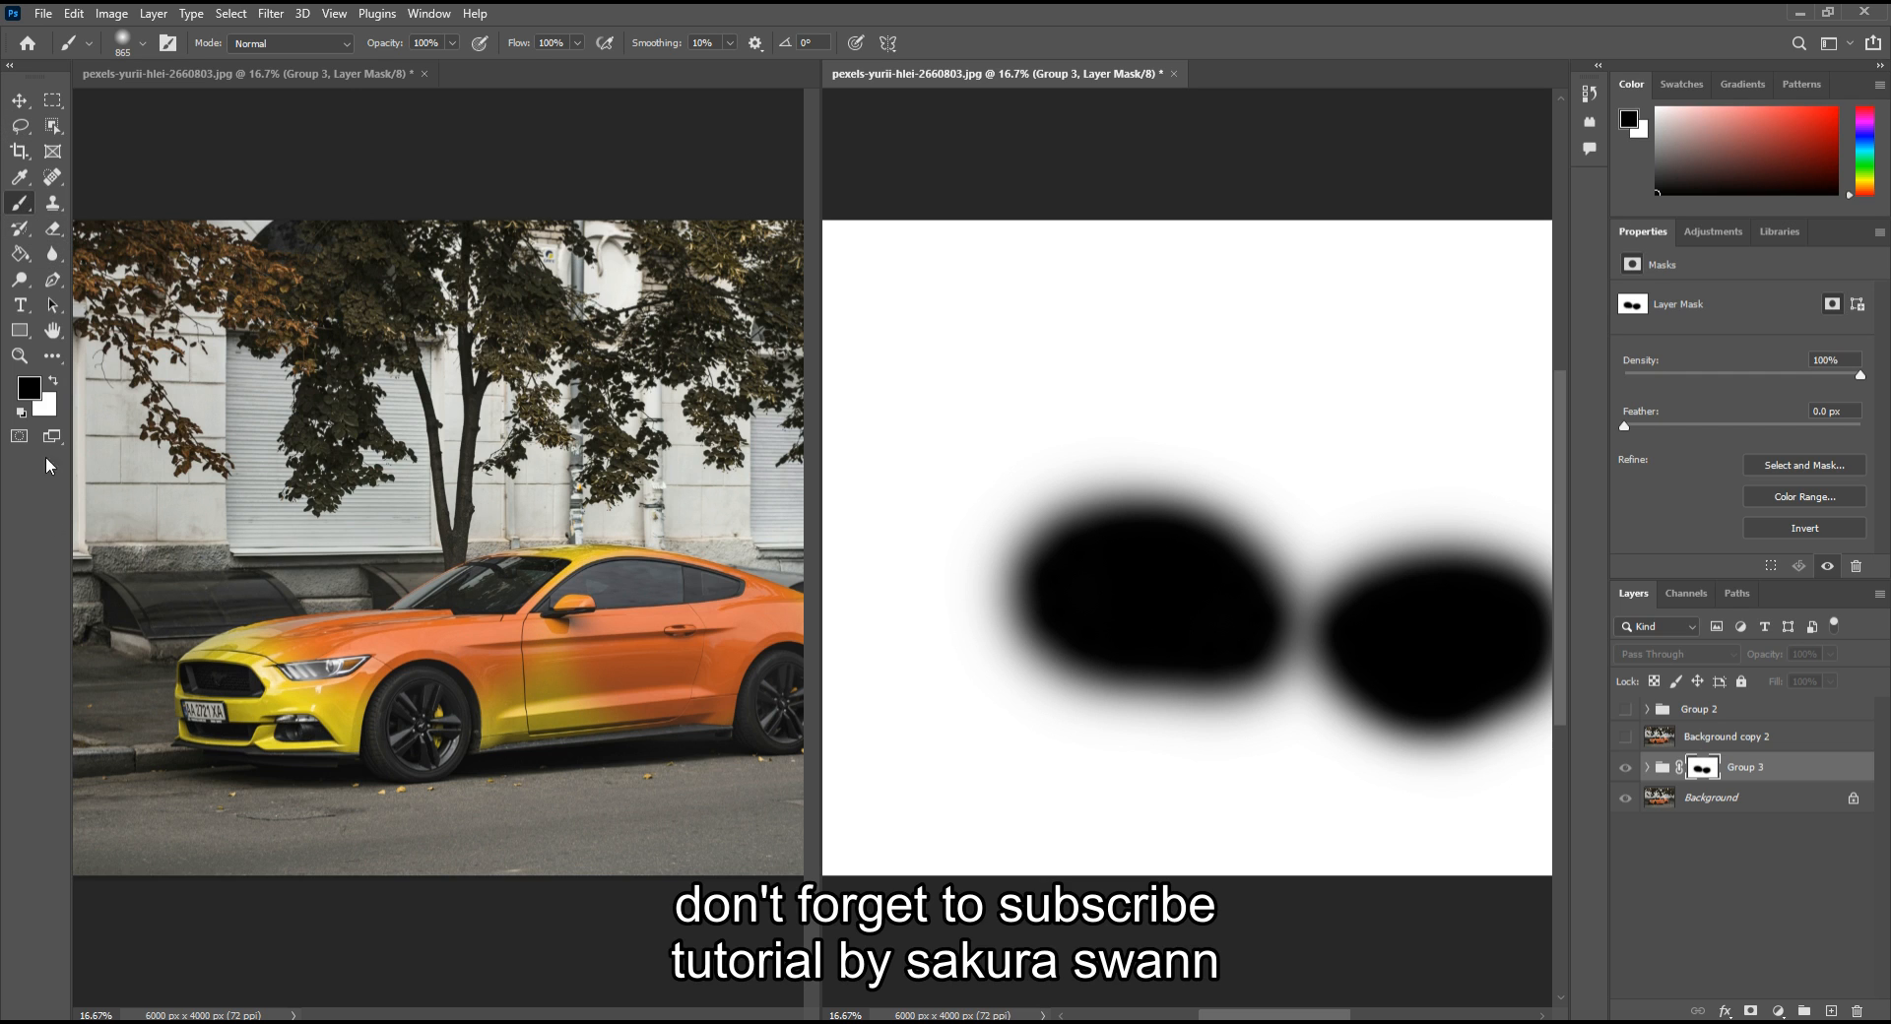
Swap the foreground to white, paint over the black patches on the Group 3 mask, and fill the whole mask with white
click(53, 383)
mouse_move(1130, 551)
mouse_down()
mouse_move(1167, 731)
mouse_move(1131, 886)
mouse_up()
mouse_move(1106, 522)
mouse_down()
mouse_move(1072, 574)
mouse_move(1120, 615)
mouse_move(1098, 666)
mouse_up()
drag(1253, 600, 1438, 638)
mouse_move(1235, 576)
mouse_down()
mouse_move(1441, 617)
mouse_move(1368, 474)
mouse_up()
drag(1369, 731, 1479, 611)
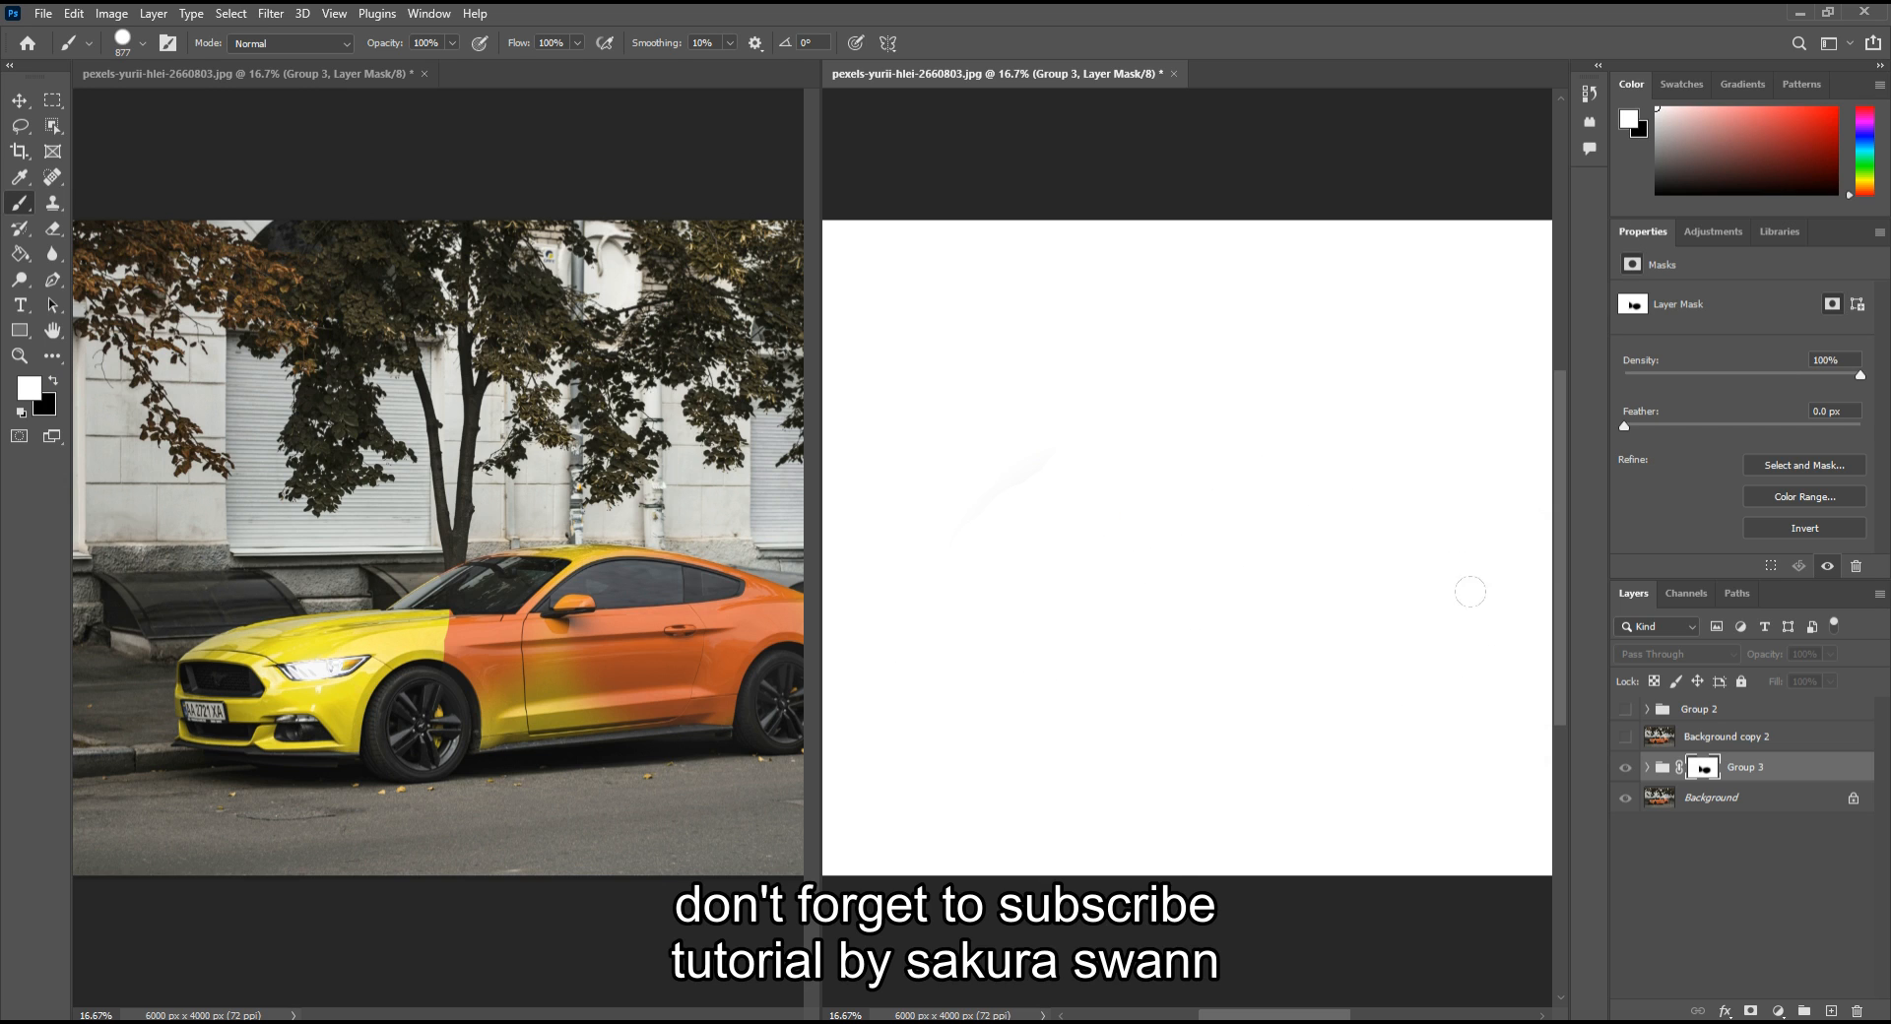
key(alt+BackSpace)
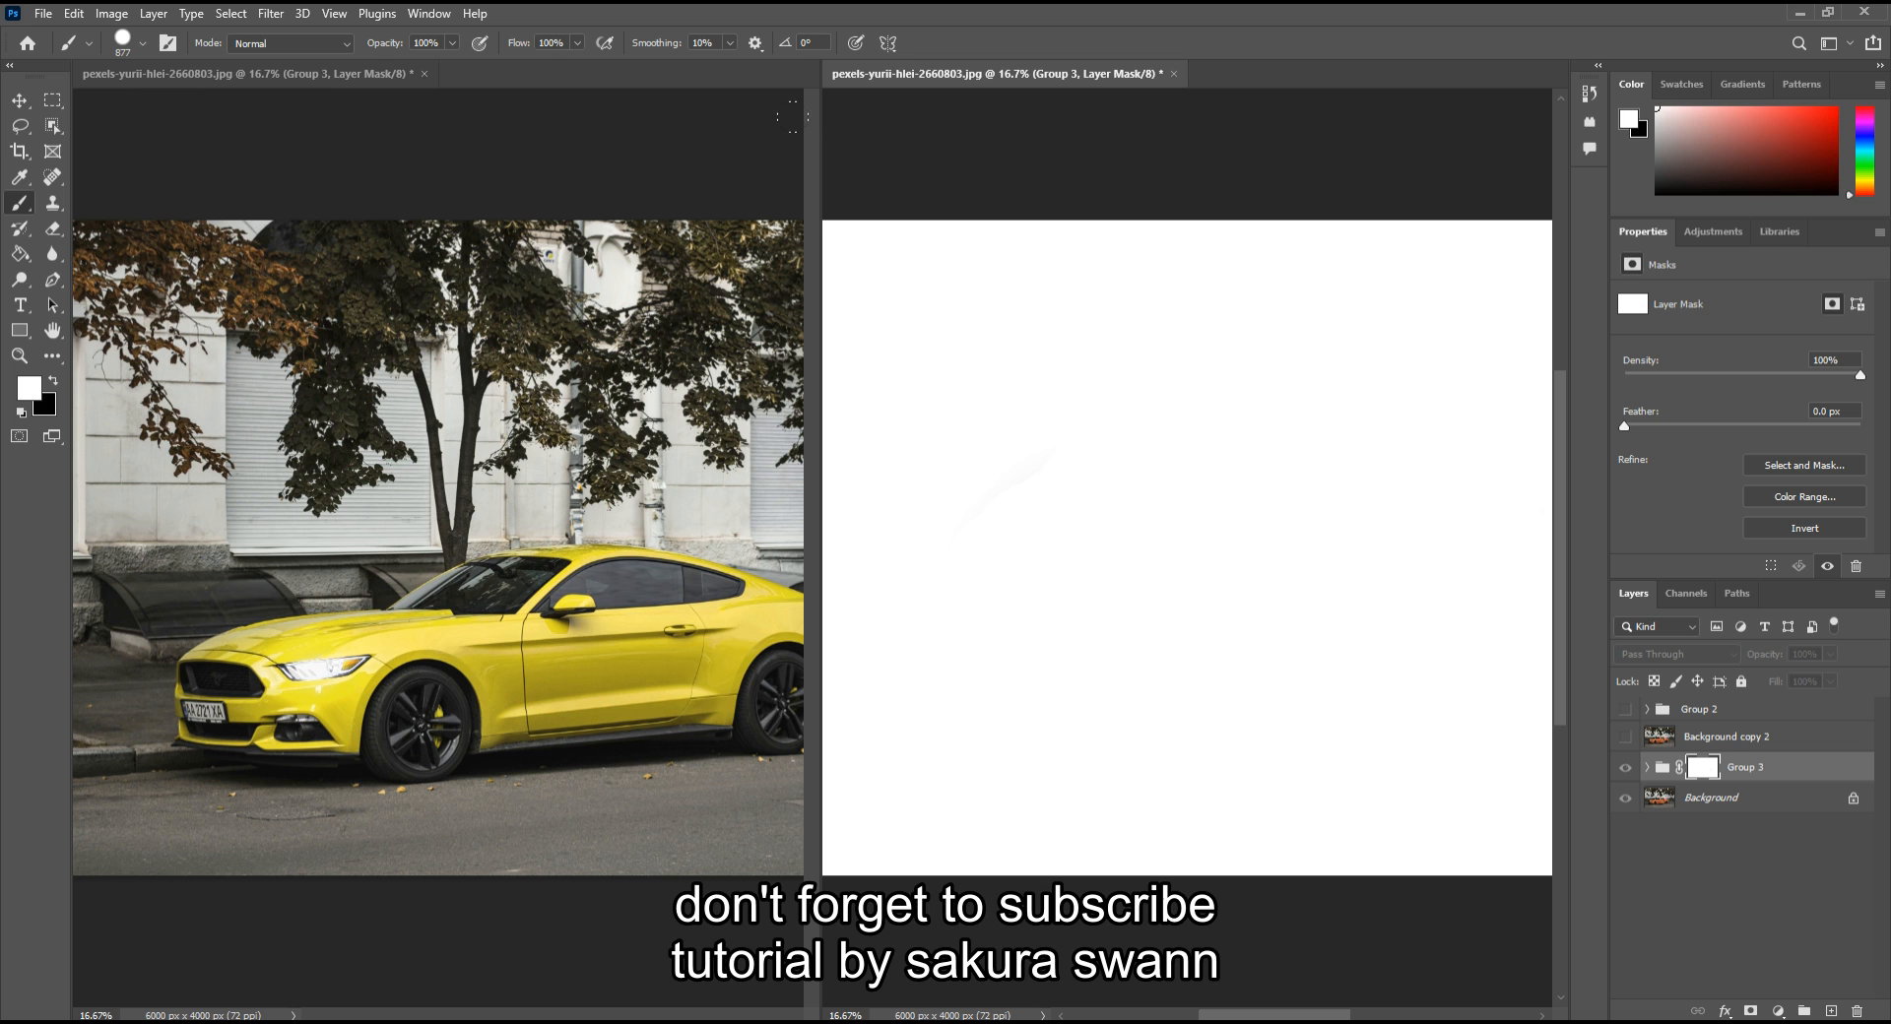
Widen and close the first document window, and return the remaining one from the mask view to the full image
drag(817, 156, 1014, 175)
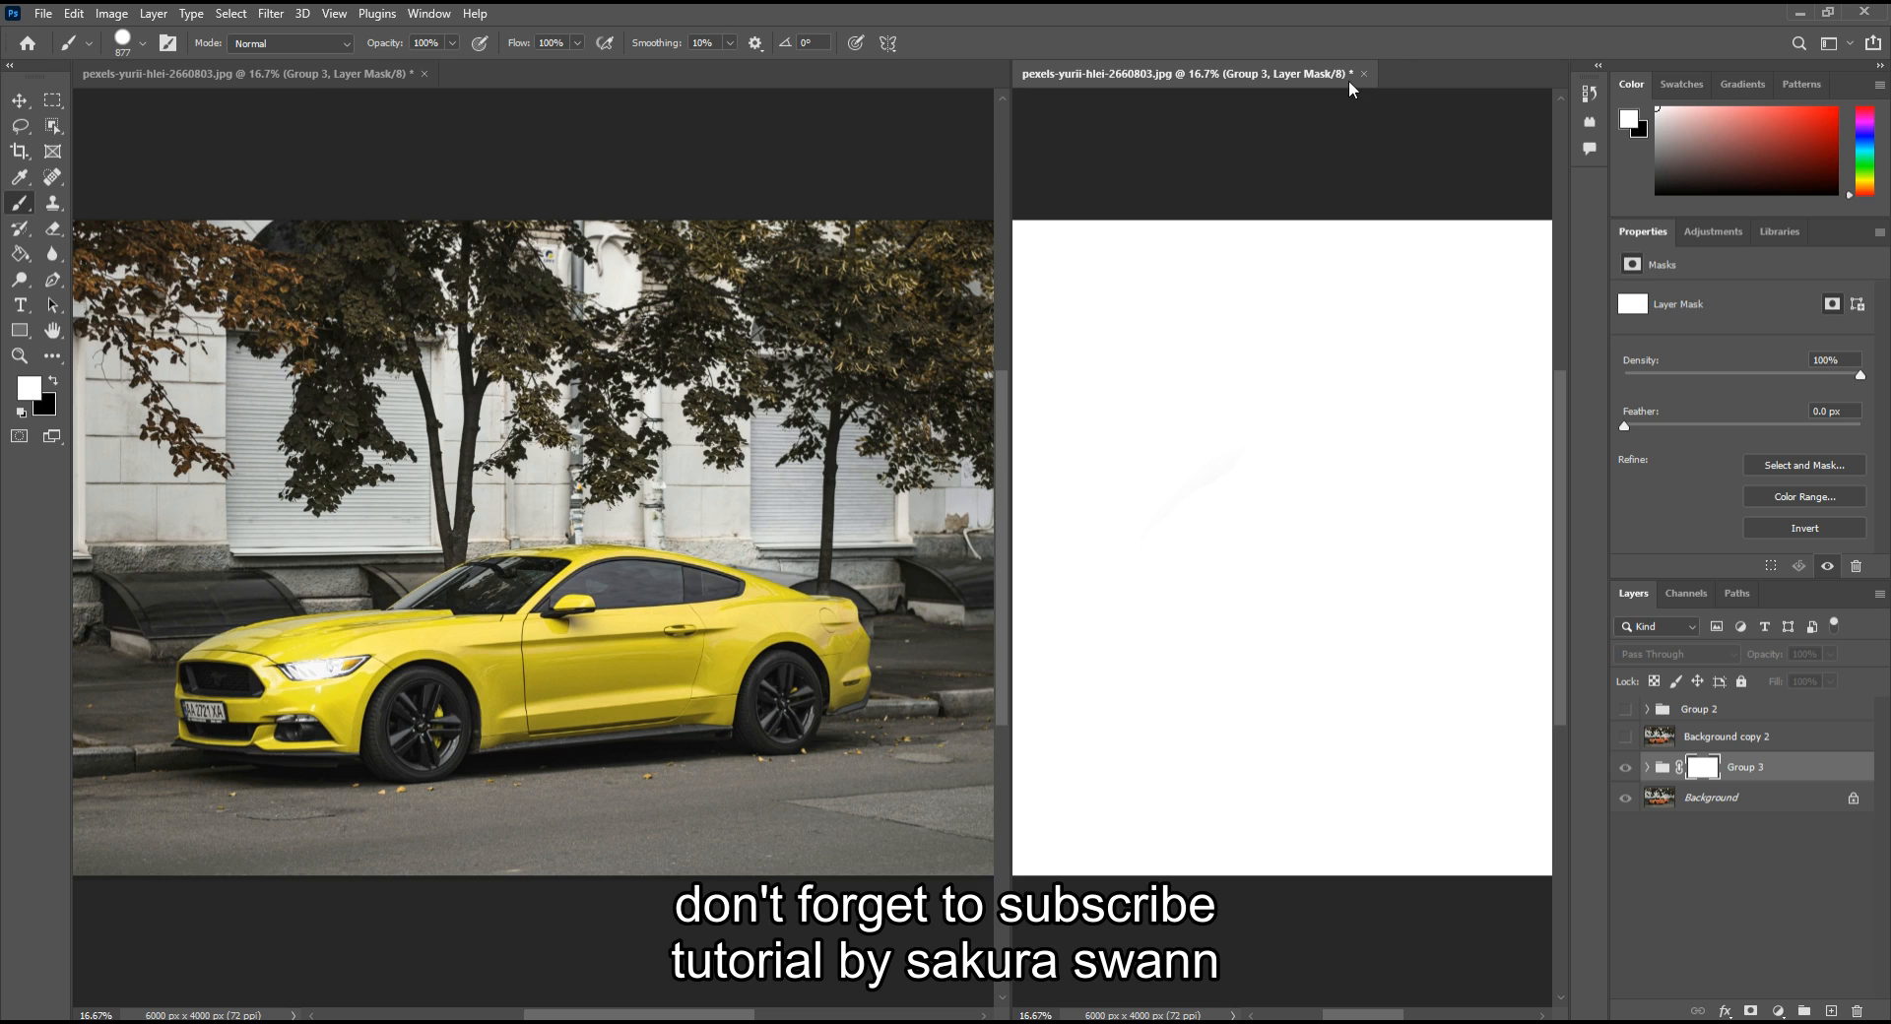
click(423, 74)
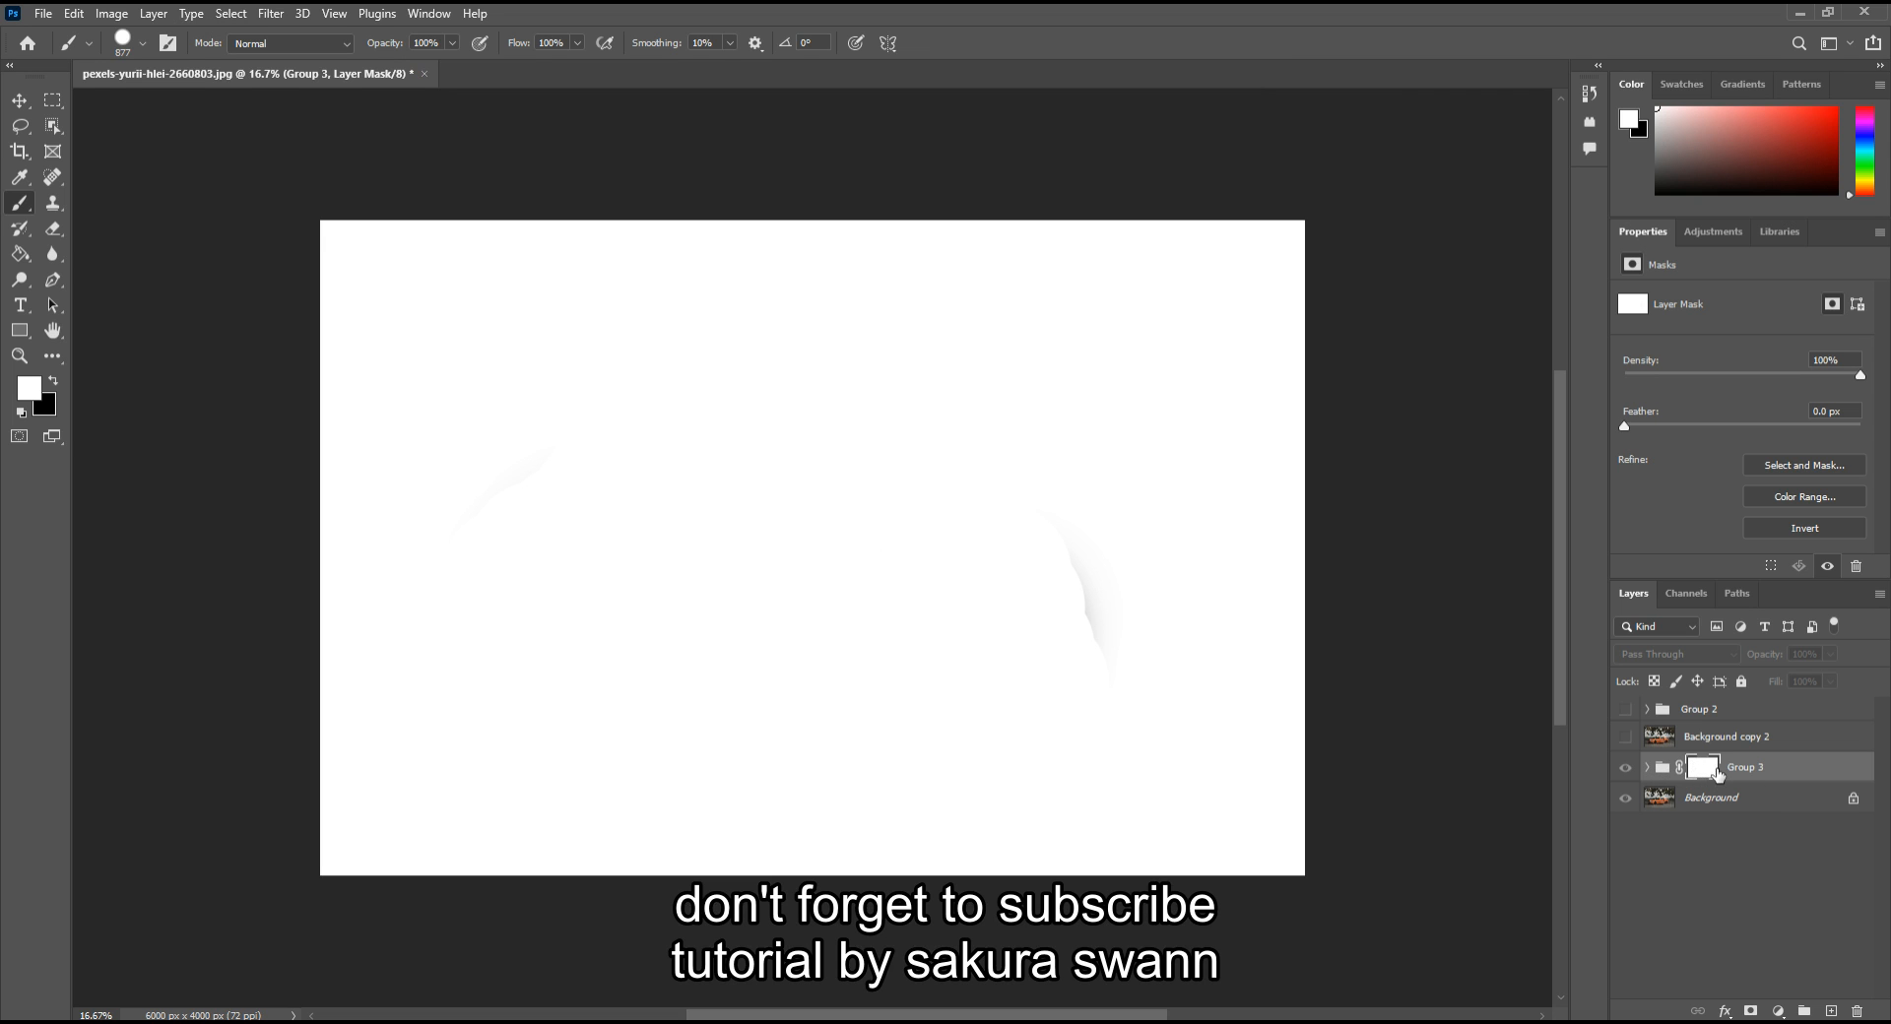
click(1669, 770)
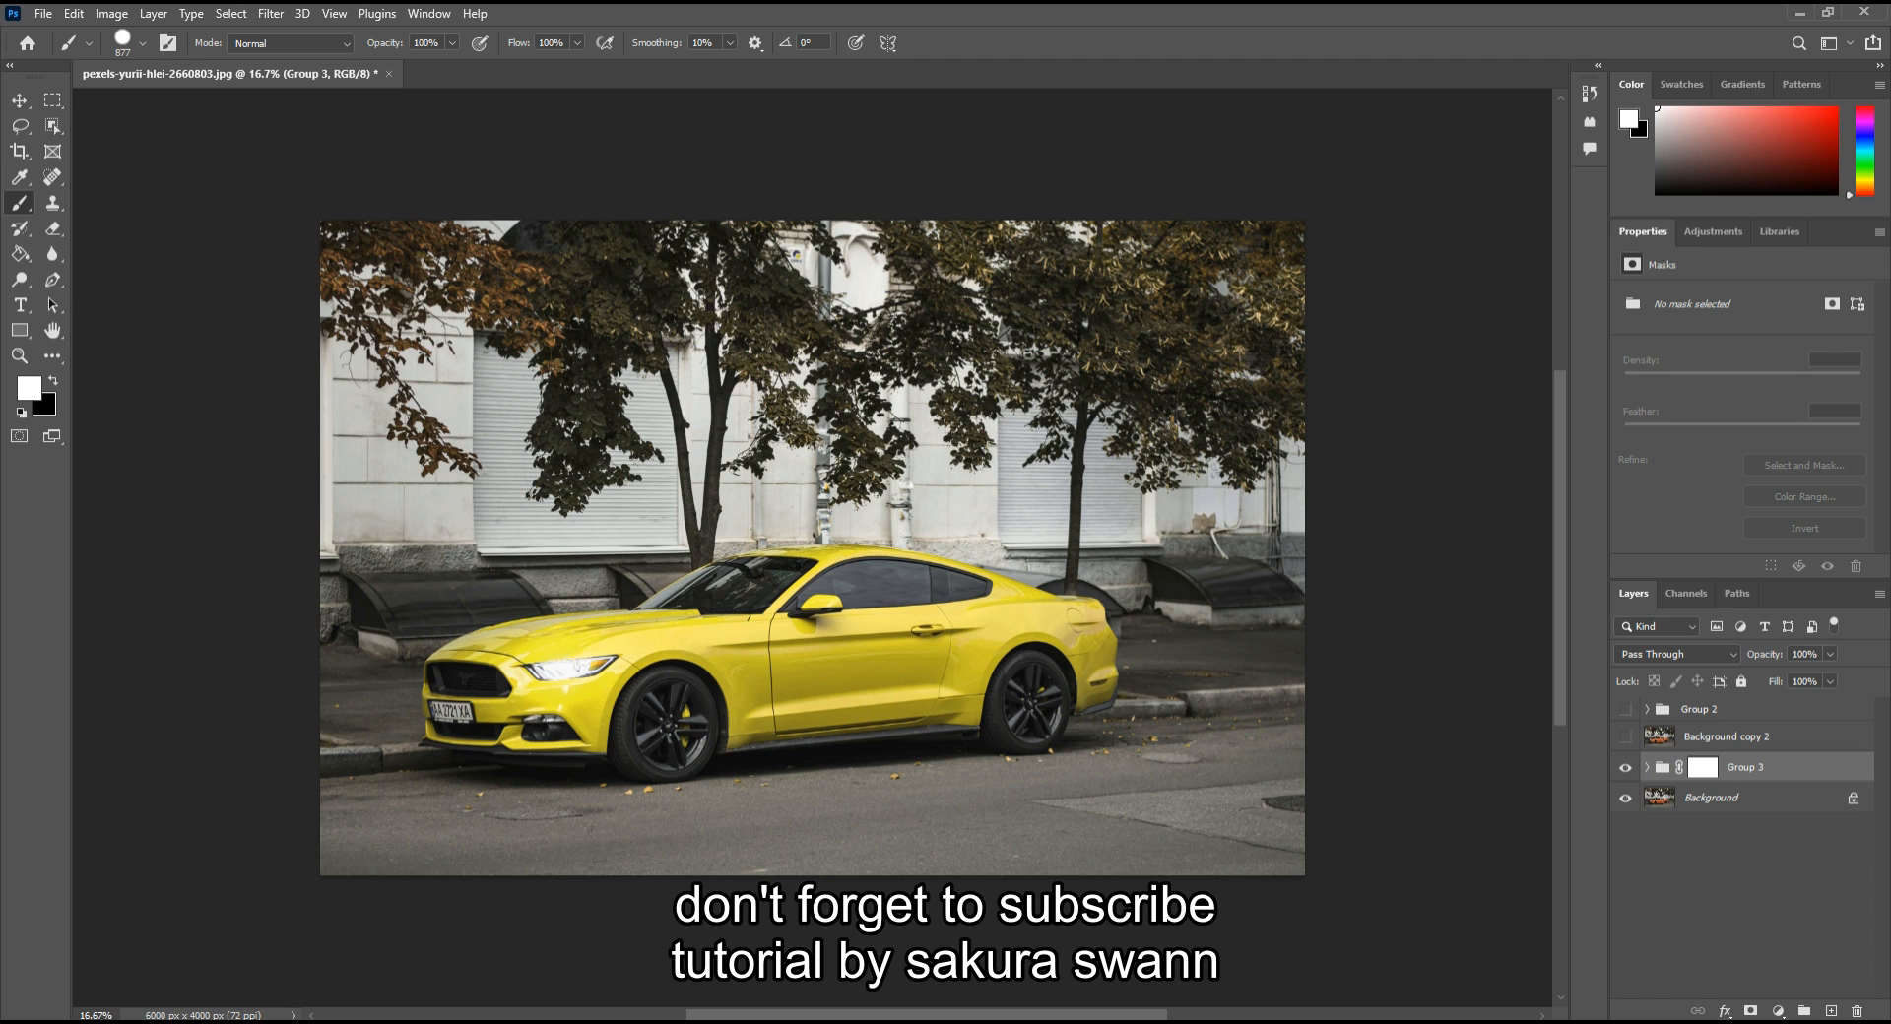
click(1593, 1022)
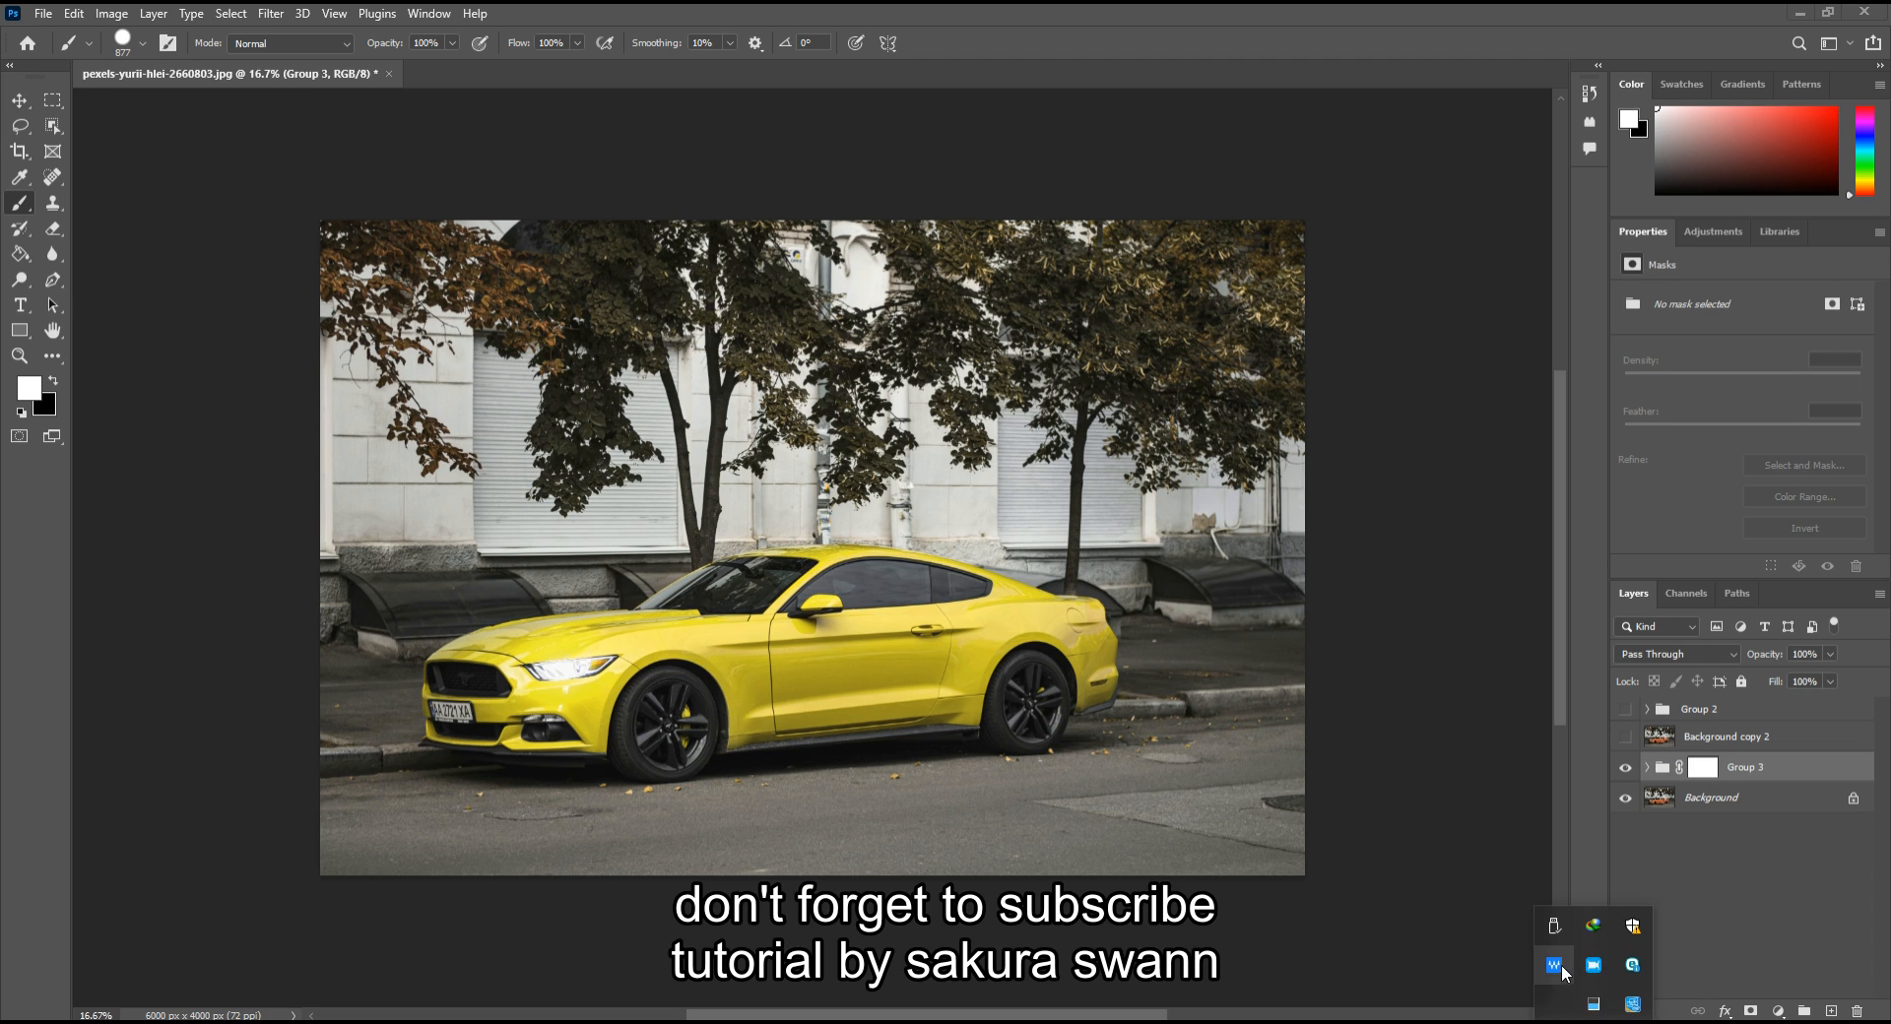